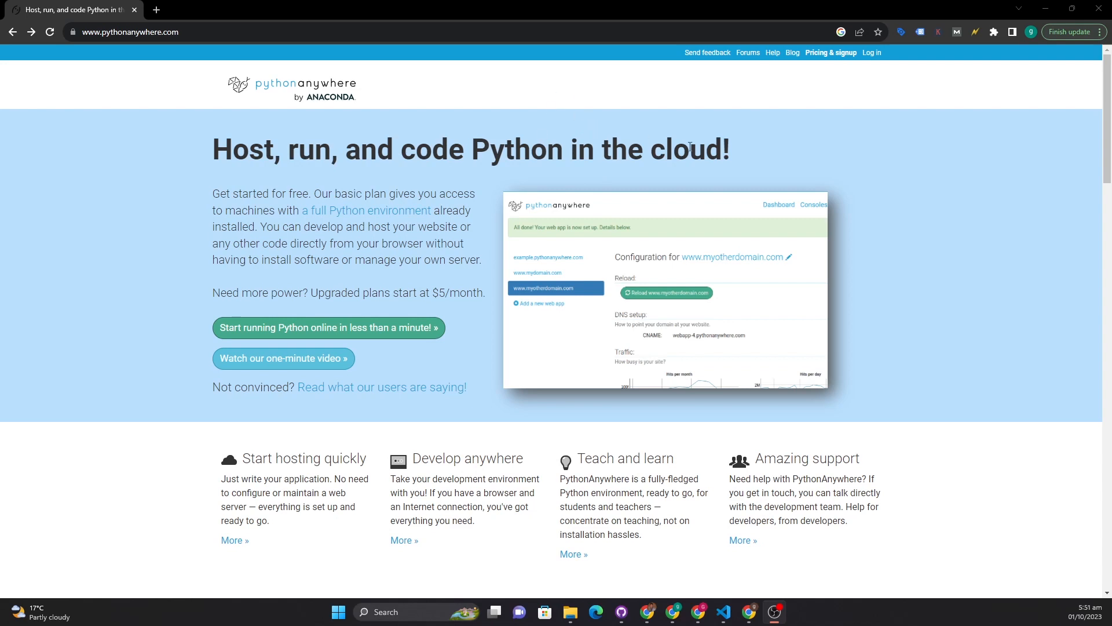
# - Review the PythonAnywhere plans and pricing, and start signing up for the free Beginner account
pyautogui.click(836, 57)
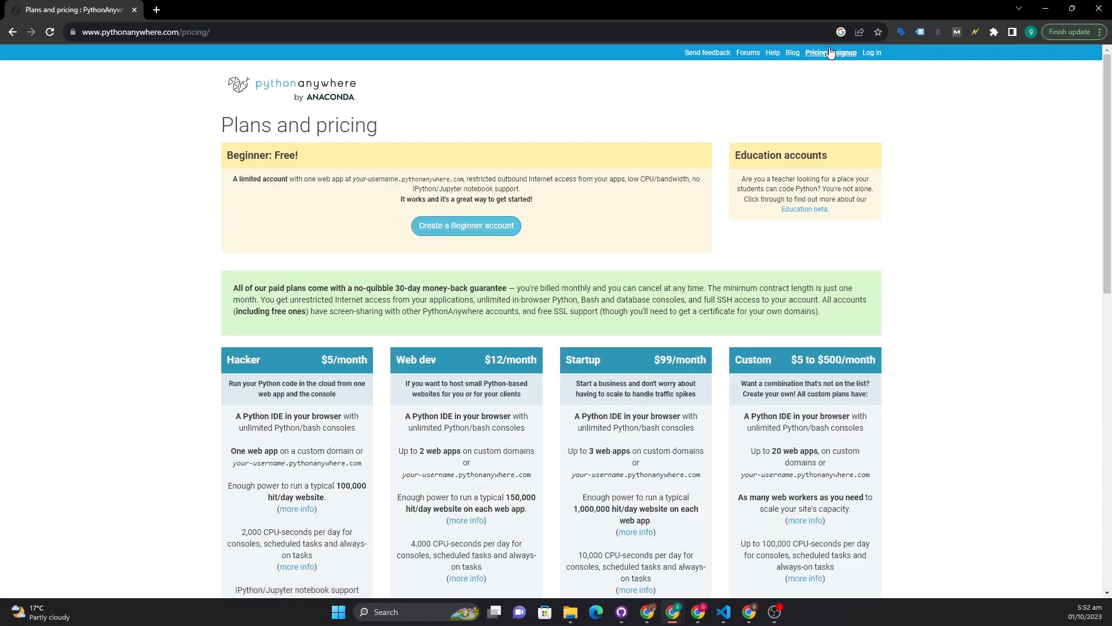
pyautogui.scroll(-1, 530, 255)
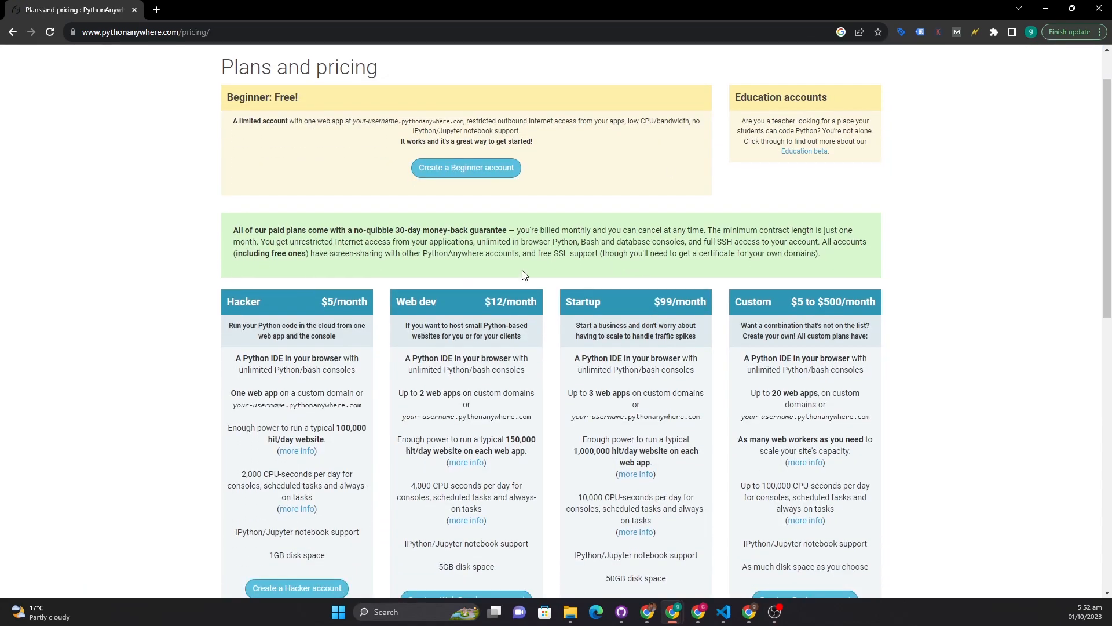
pyautogui.scroll(-1, 527, 257)
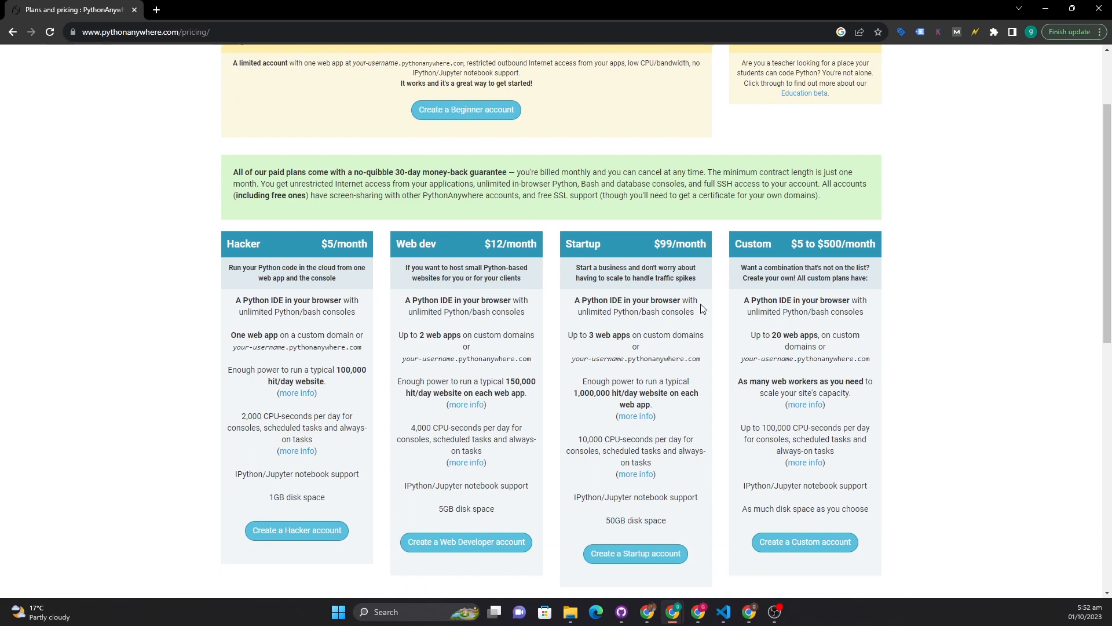
pyautogui.scroll(2, 666, 306)
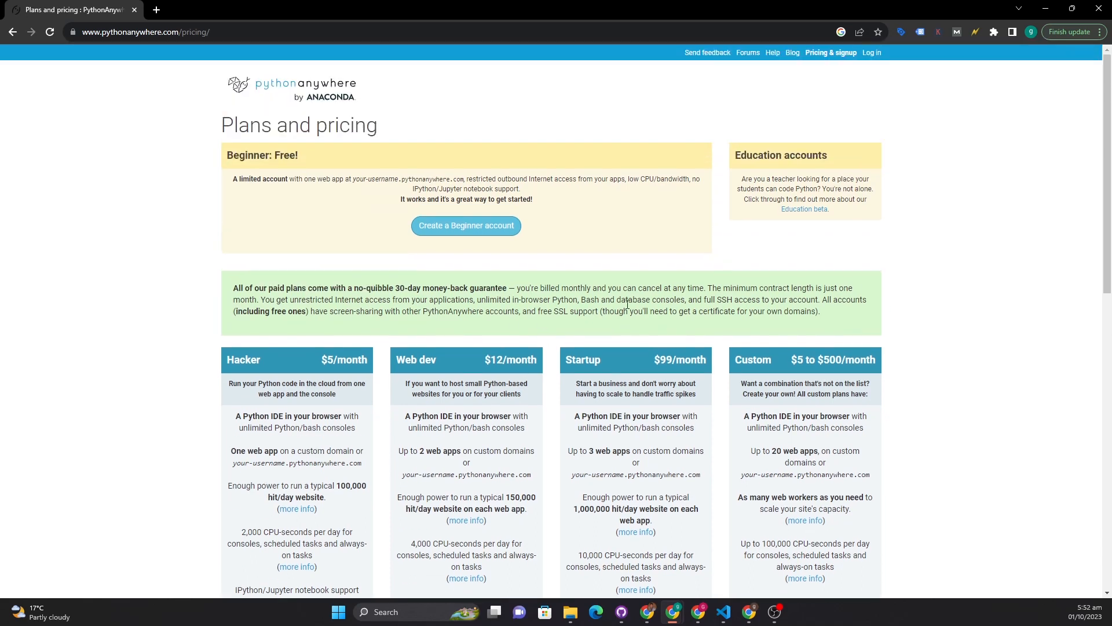
pyautogui.click(479, 227)
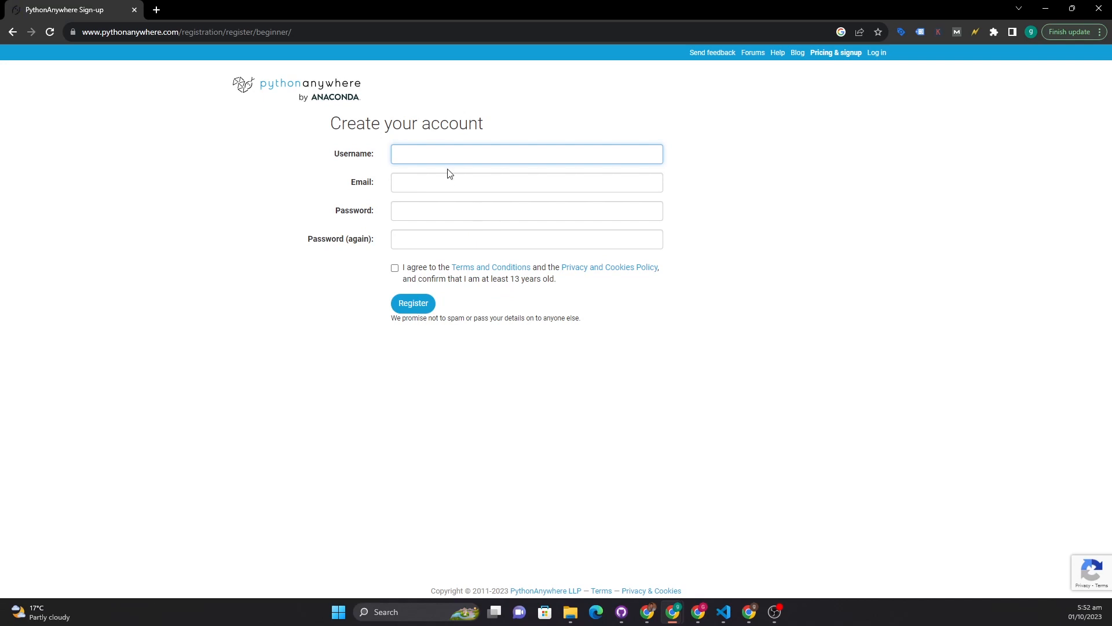
# - Fill in the account's username and e-mail address from the browser's saved suggestions
pyautogui.click(452, 155)
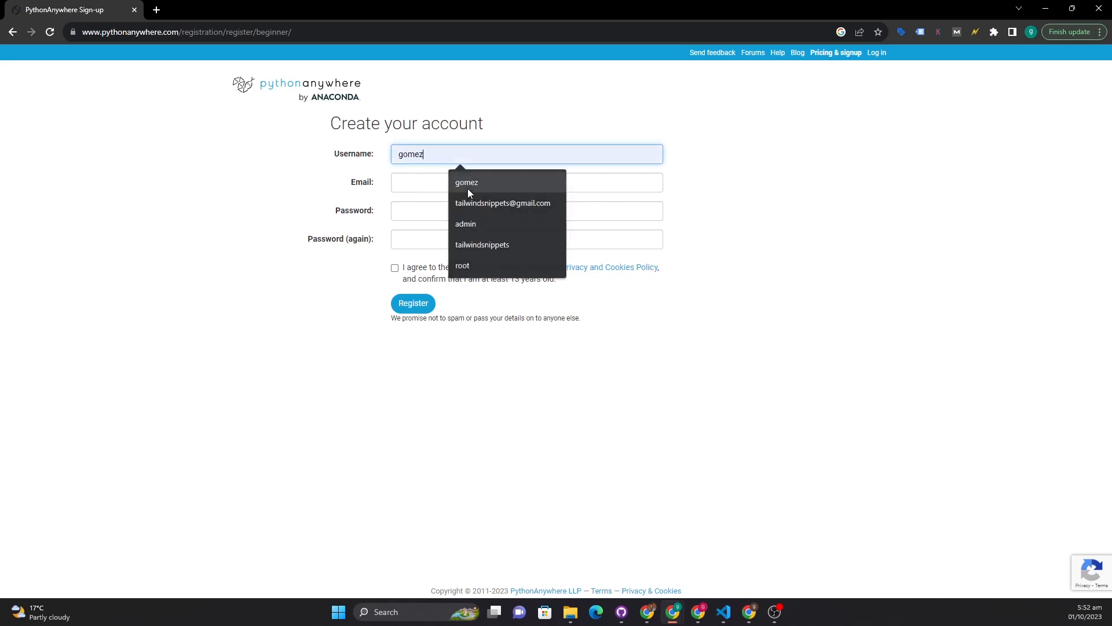
pyautogui.click(466, 183)
pyautogui.click(422, 187)
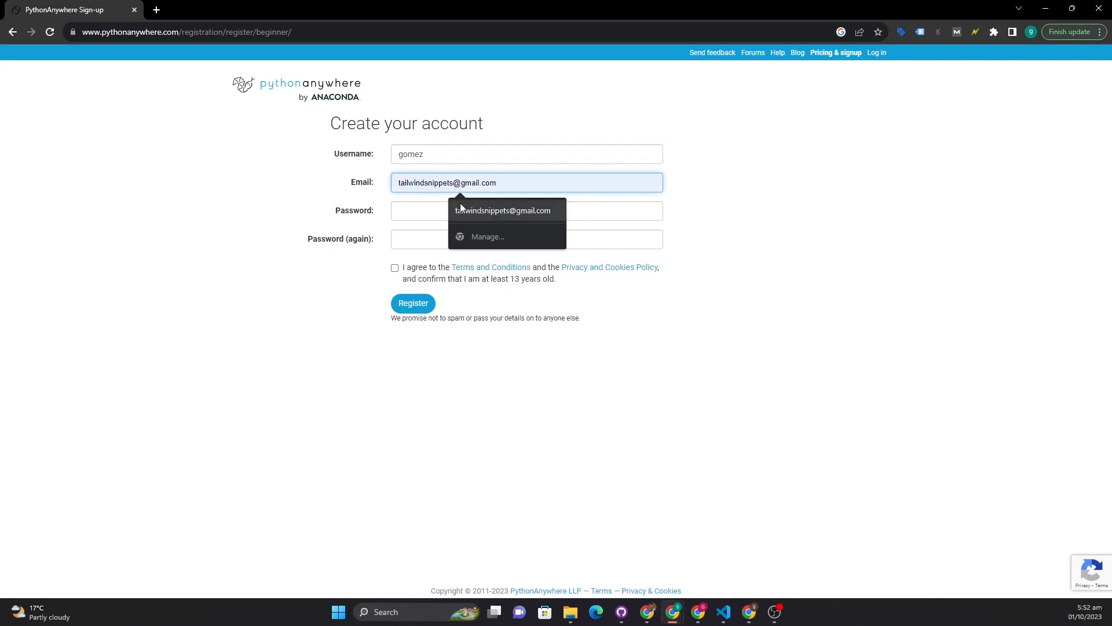
pyautogui.click(461, 208)
# - Fill both password fields with the browser's suggested strong password and register, agreeing to the terms and privacy policy
pyautogui.click(422, 214)
pyautogui.click(488, 243)
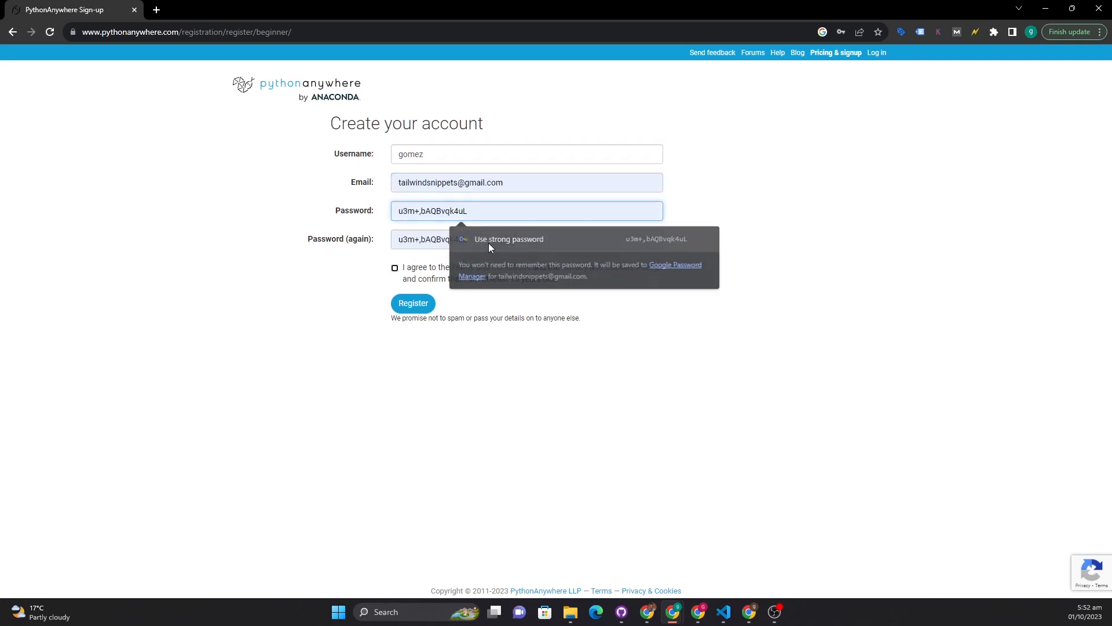
pyautogui.click(394, 268)
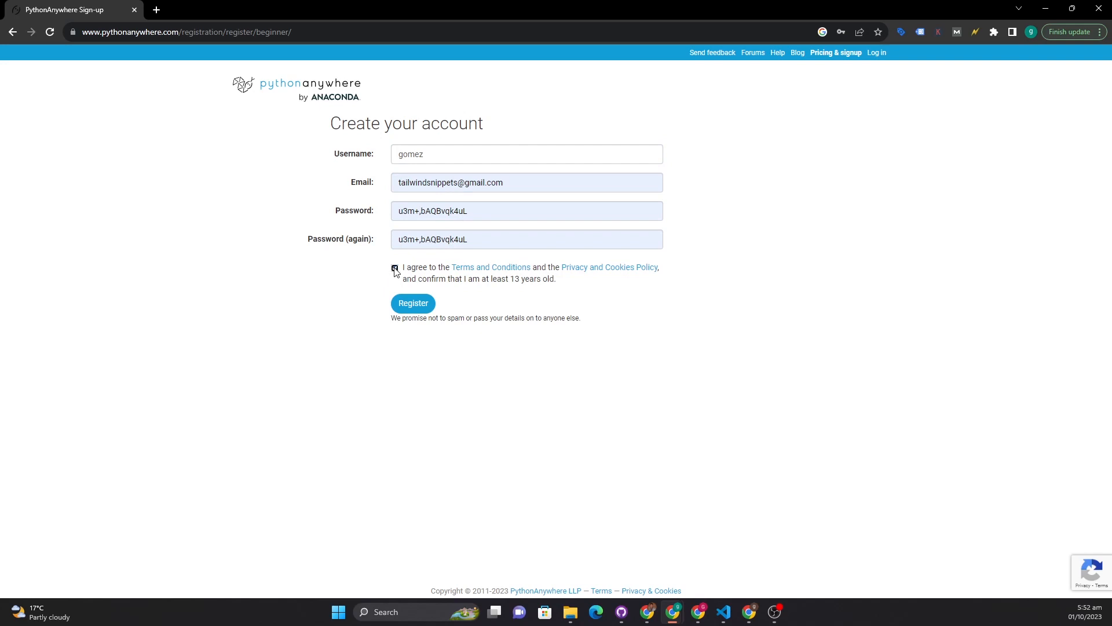
pyautogui.click(425, 307)
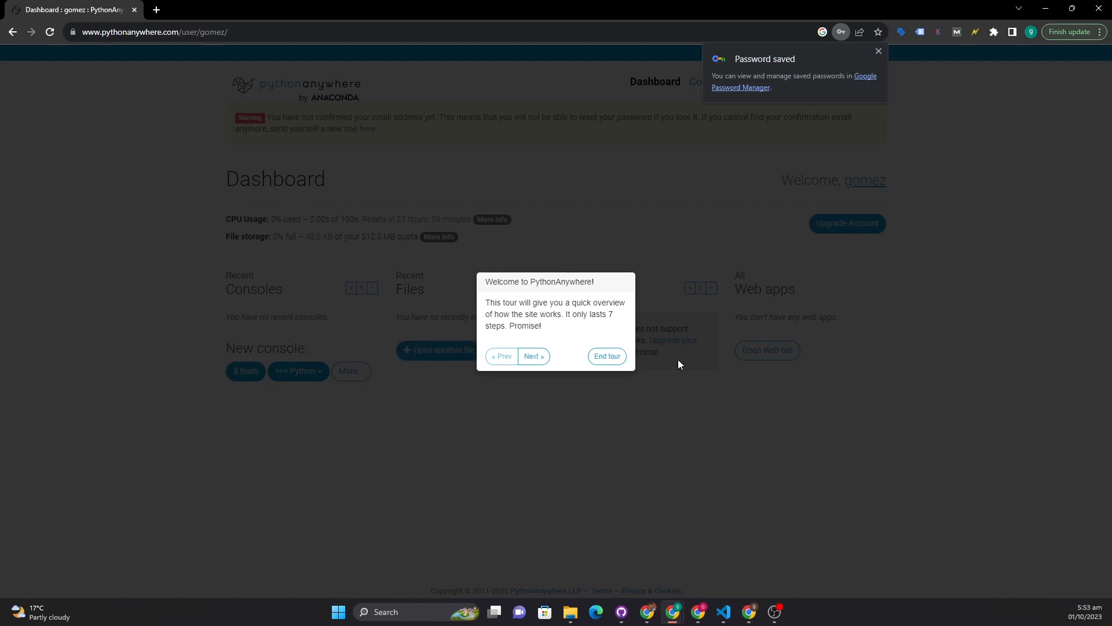
# - End the PythonAnywhere welcome tour and dismiss the saved-password notice on the dashboard
pyautogui.click(608, 362)
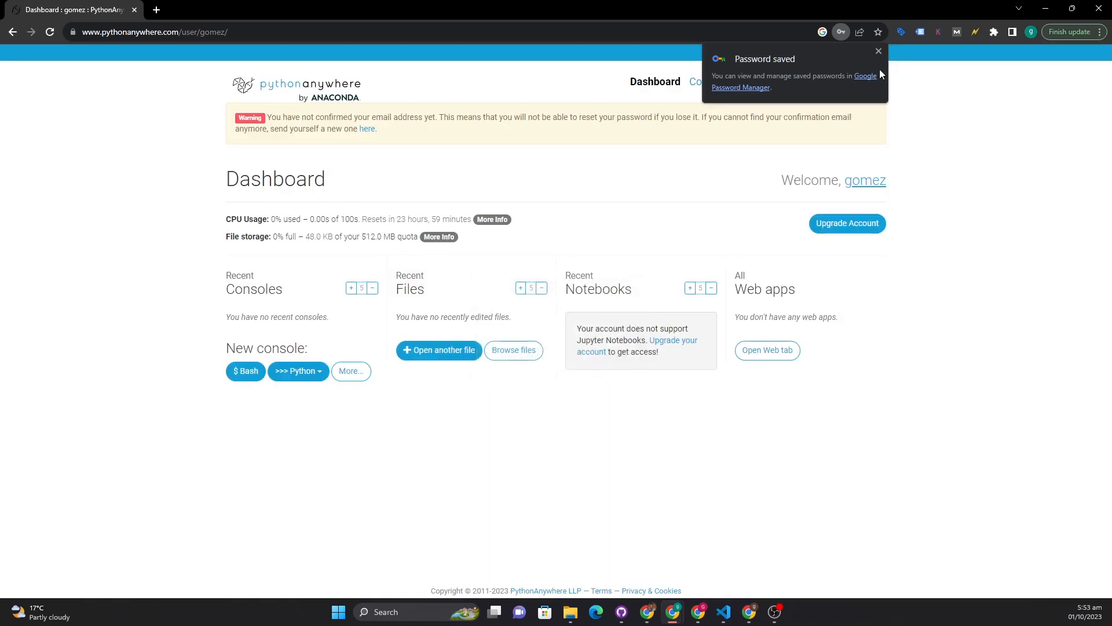
pyautogui.click(878, 52)
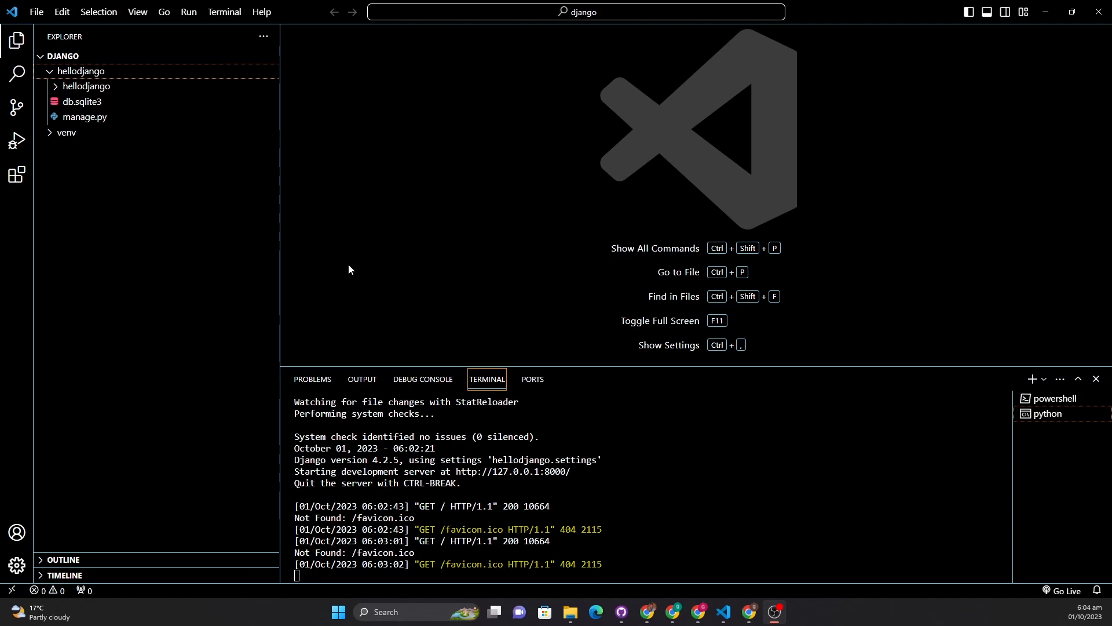
# - Narrow the file explorer in VS Code and switch to Chrome to view the local Django site at 127.0.0.1:8000
pyautogui.moveTo(280, 247); pyautogui.dragTo(219, 250)
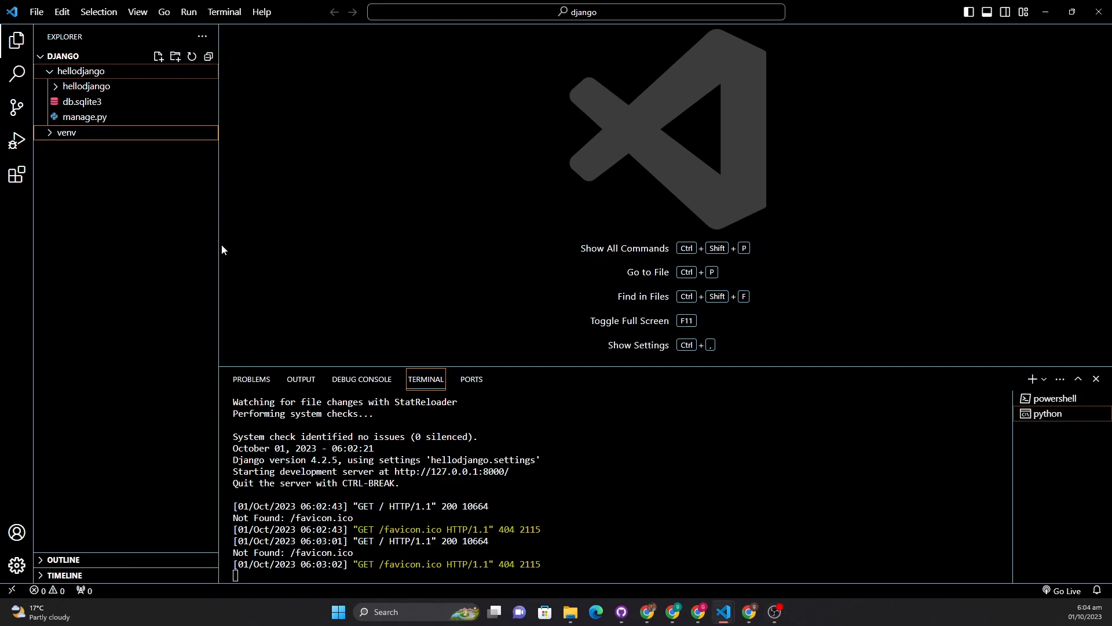
pyautogui.click(698, 613)
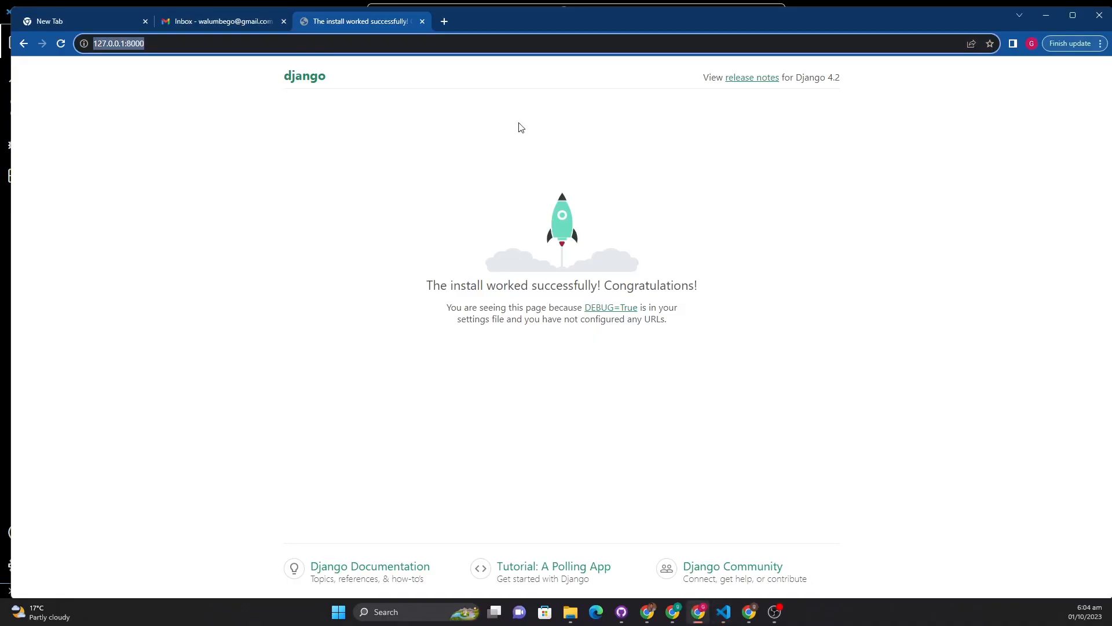
pyautogui.click(159, 43)
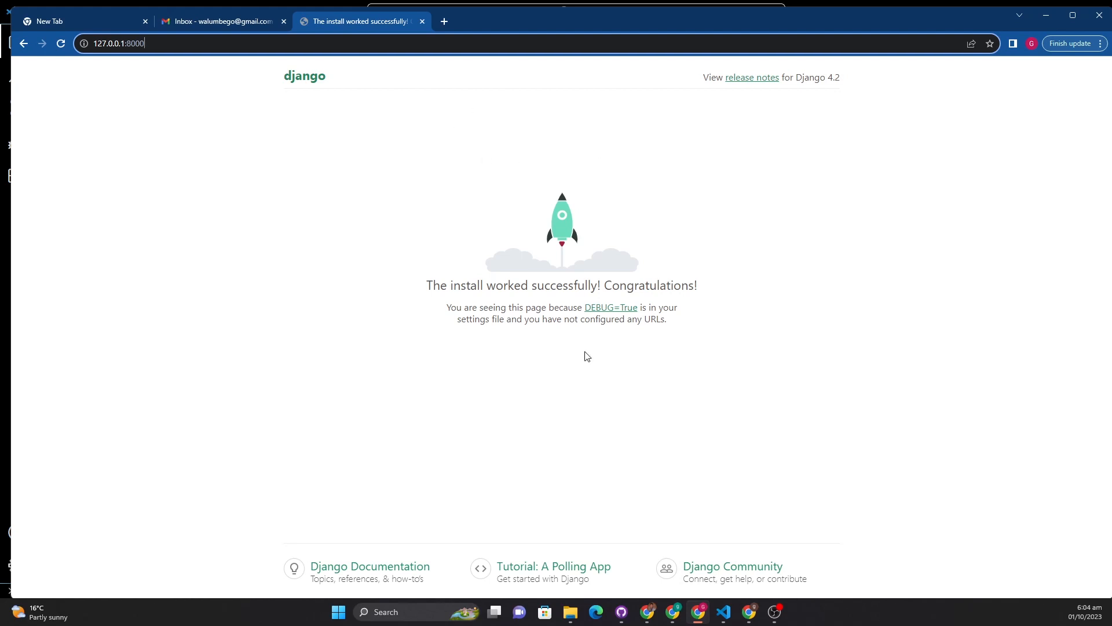
# - Return to the django project in VS Code, stop the development server and run "pip freeze > requirements.txt"
pyautogui.click(724, 611)
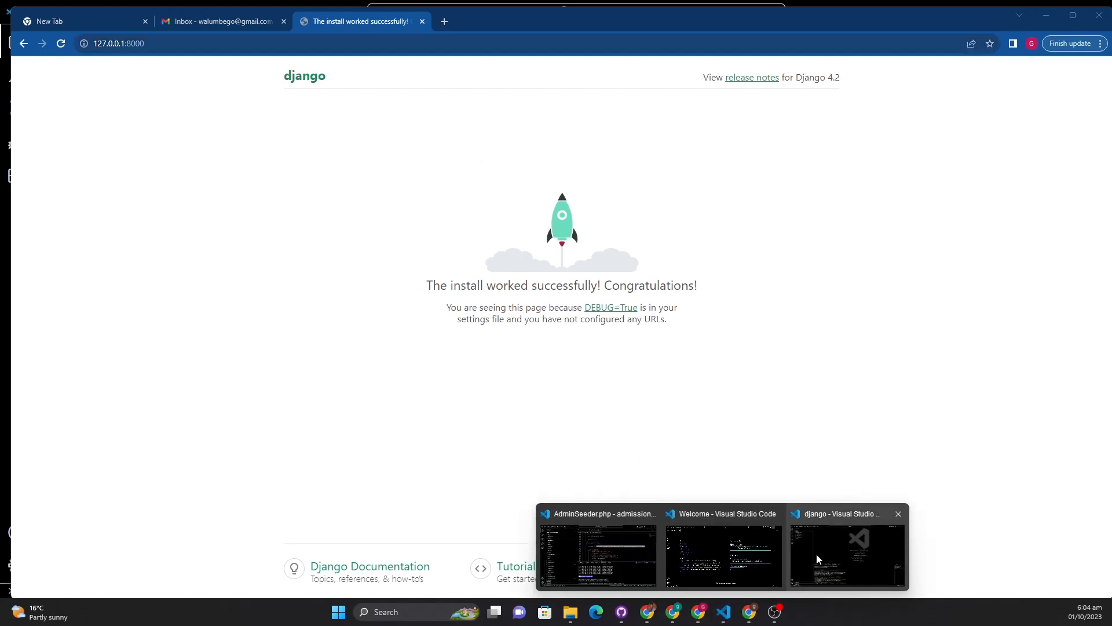
pyautogui.click(835, 562)
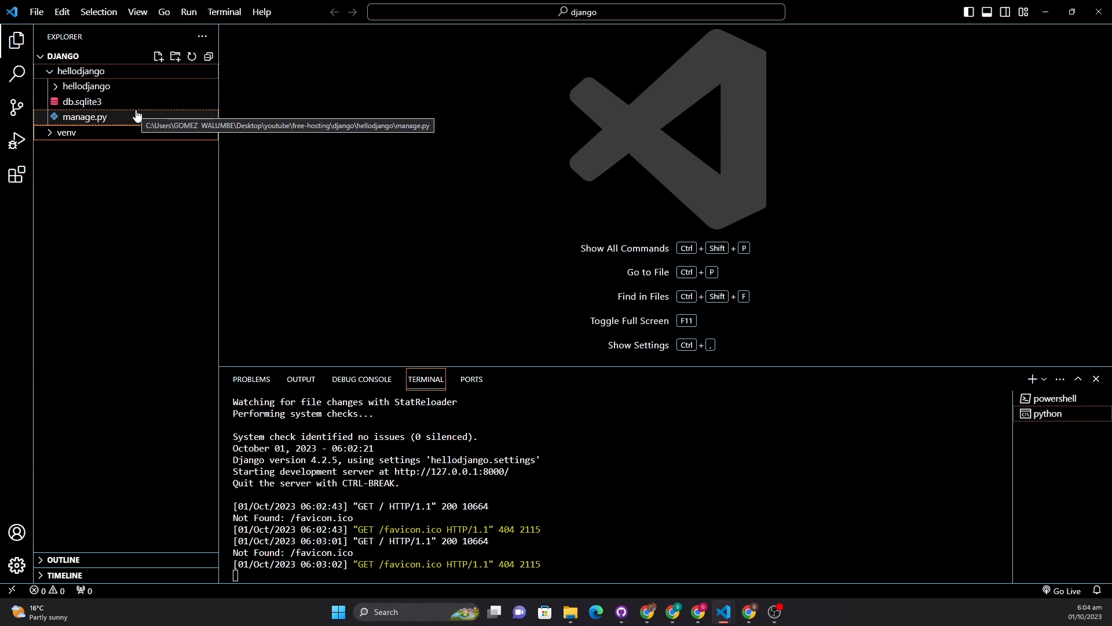
pyautogui.click(316, 579)
pyautogui.hotkey('ctrl', 'c')
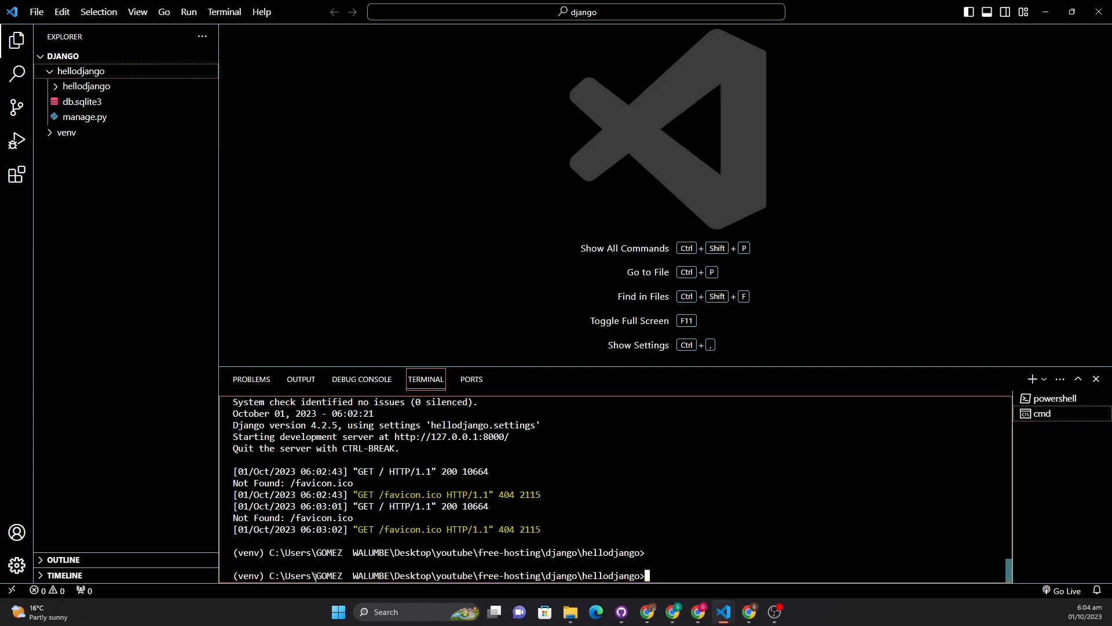
pyautogui.write('pip freeze > requirements.txt')
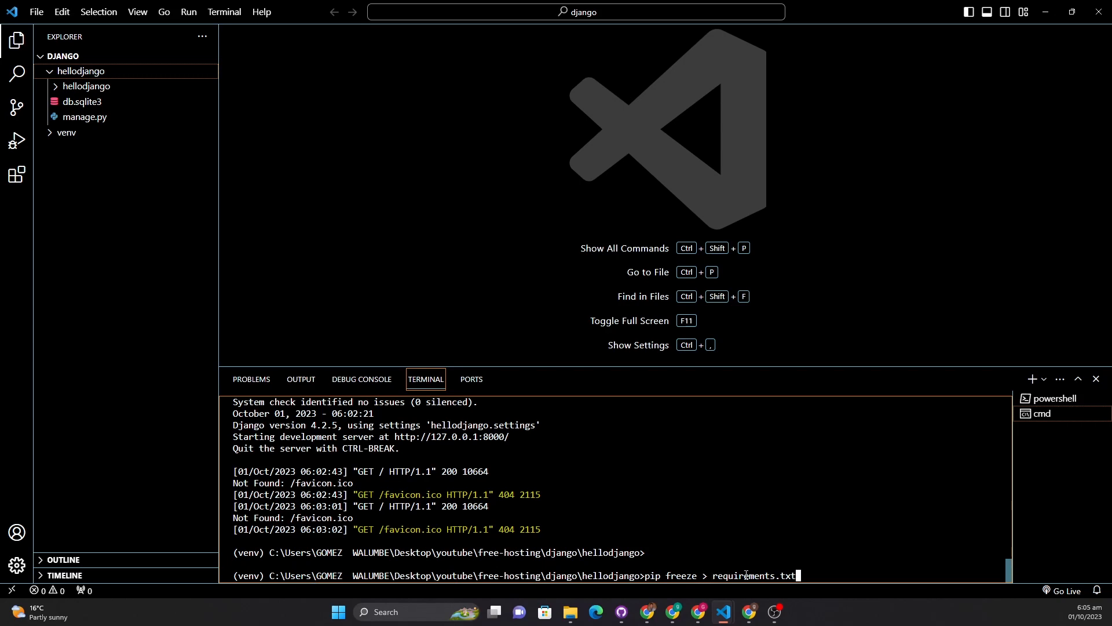
pyautogui.press('Return')
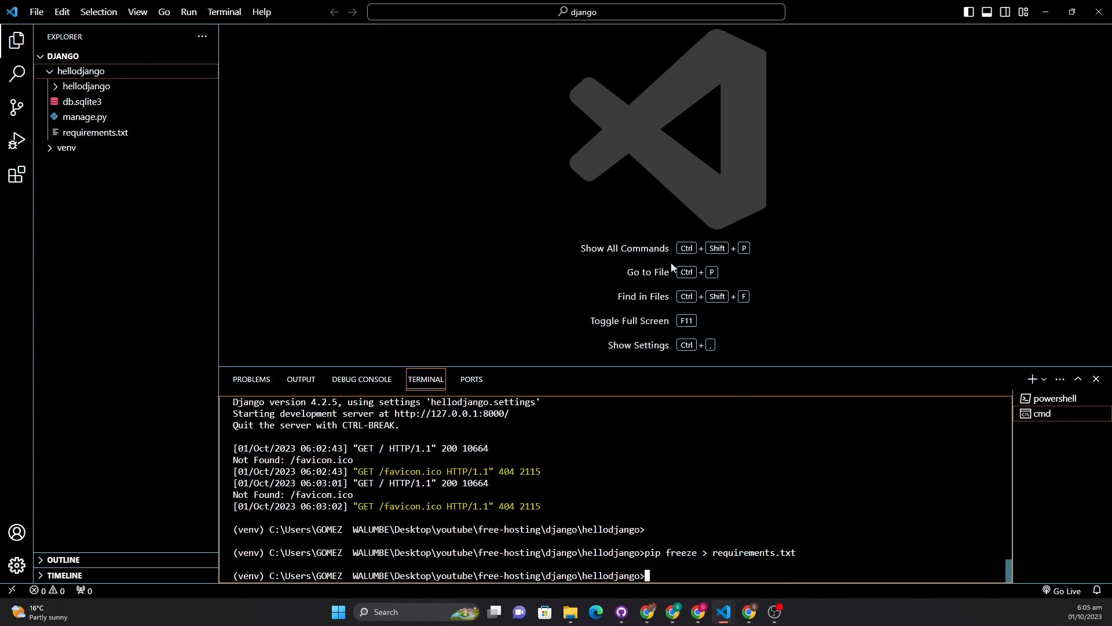
# - Open requirements.txt and review the packages and versions it lists
pyautogui.click(110, 132)
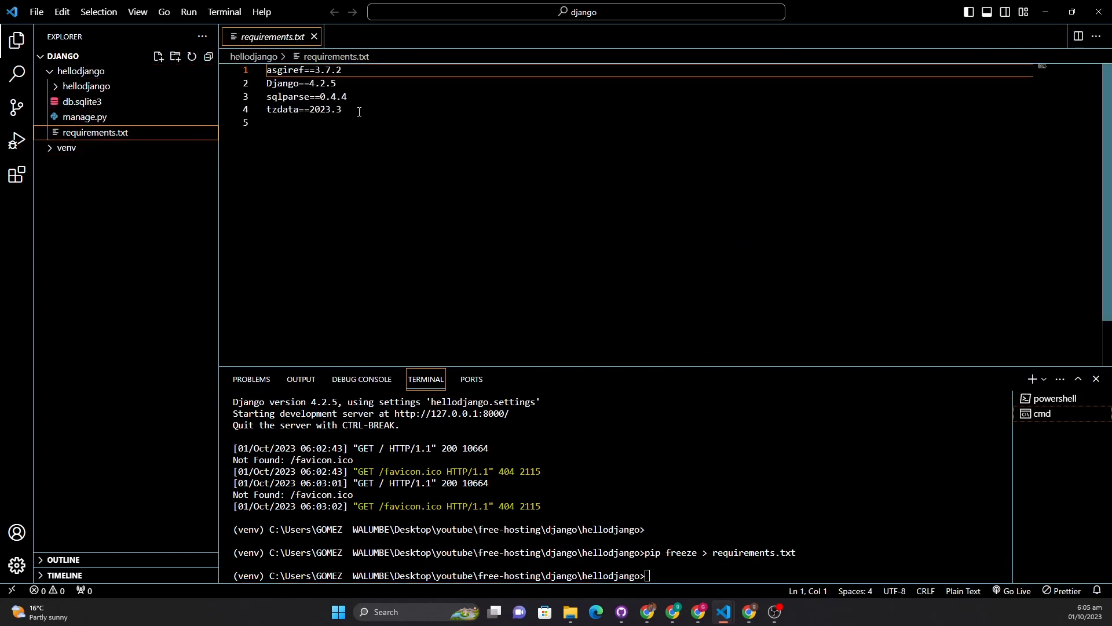
pyautogui.moveTo(359, 111); pyautogui.dragTo(264, 74)
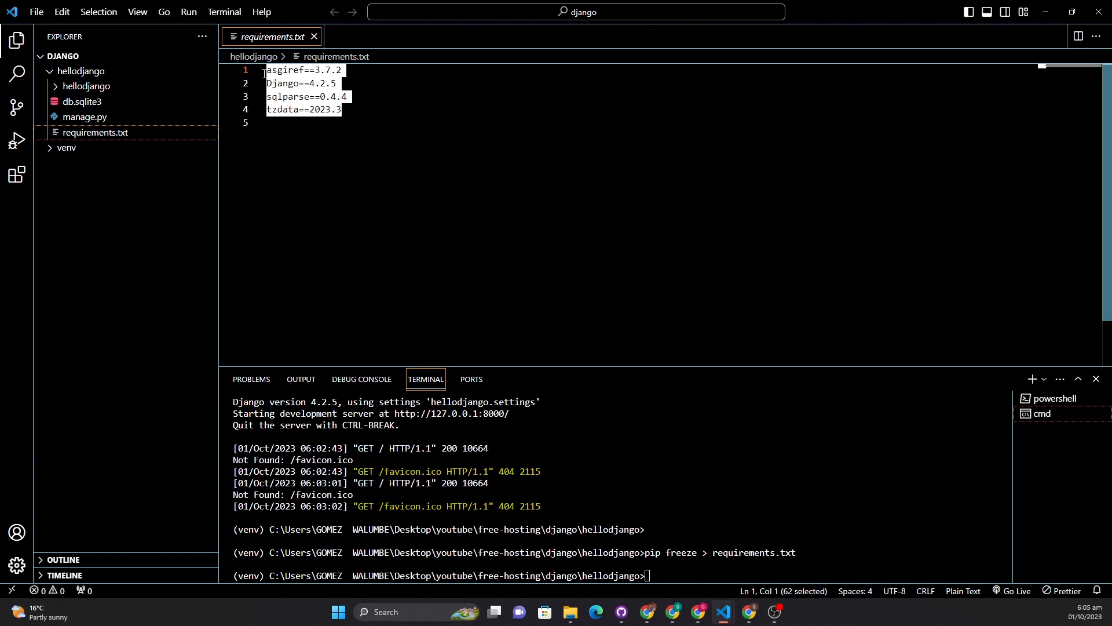
pyautogui.click(362, 112)
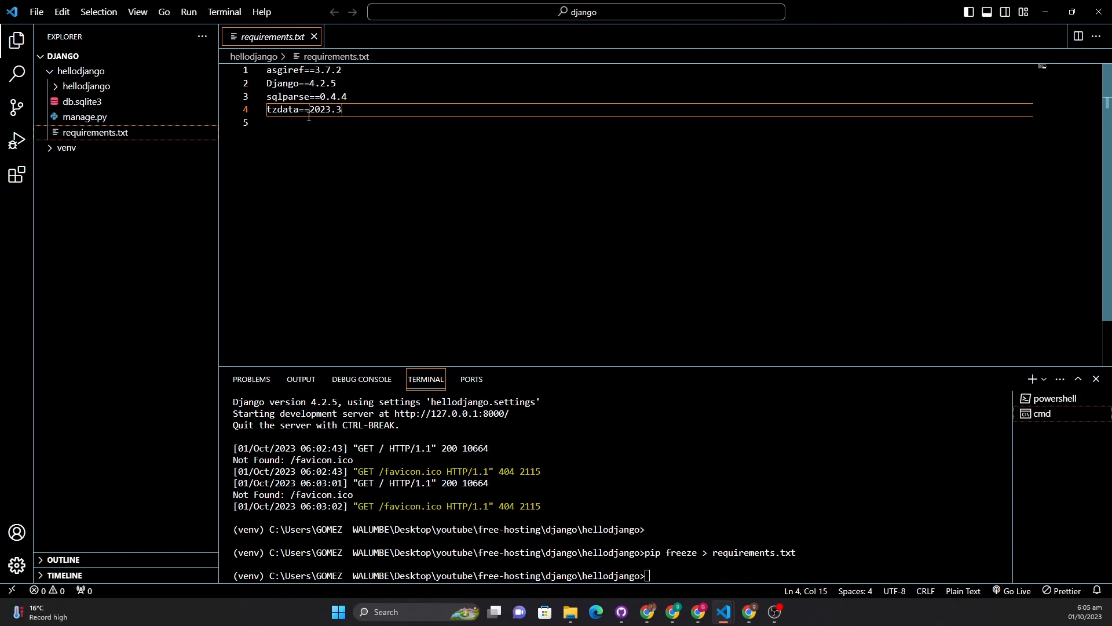
# - Collapse the hellodjango folder and examine the contents of the venv folder
pyautogui.click(50, 72)
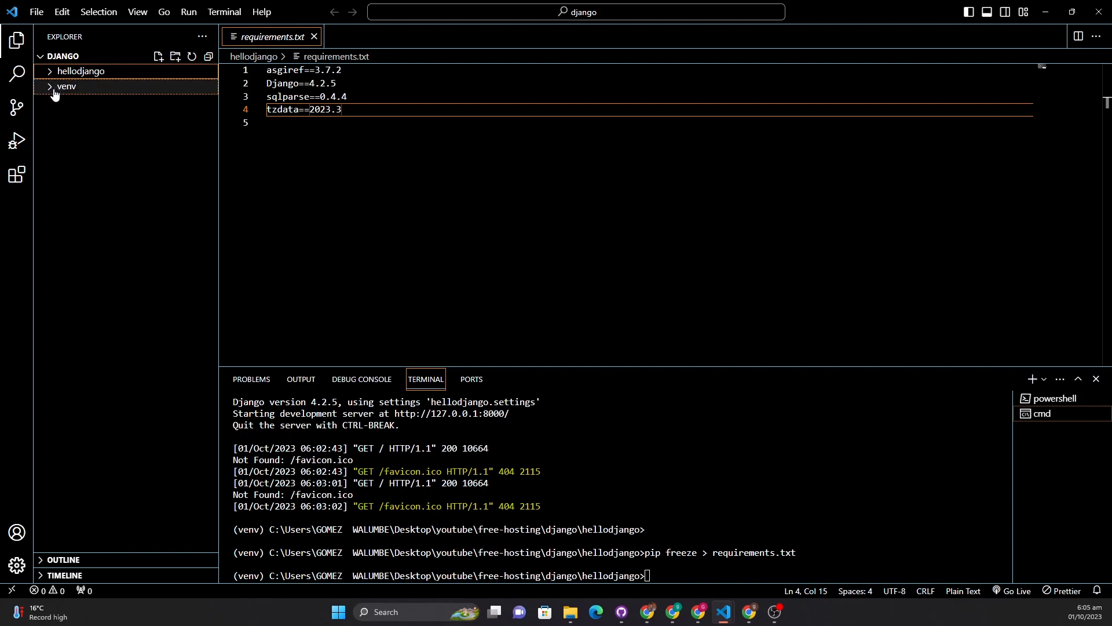
pyautogui.click(50, 88)
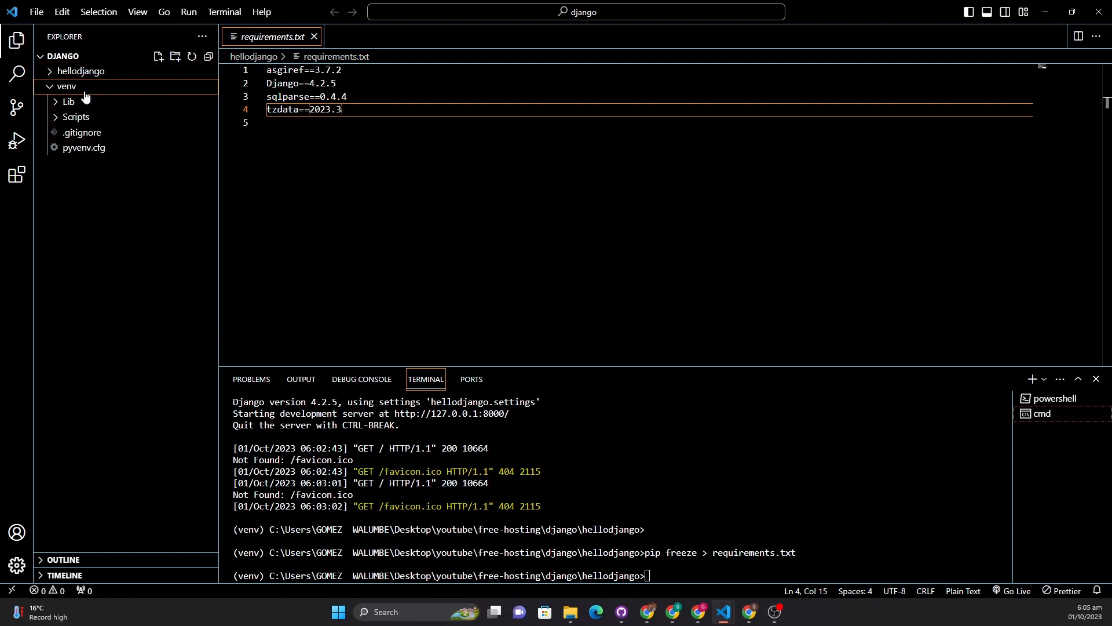
pyautogui.click(47, 88)
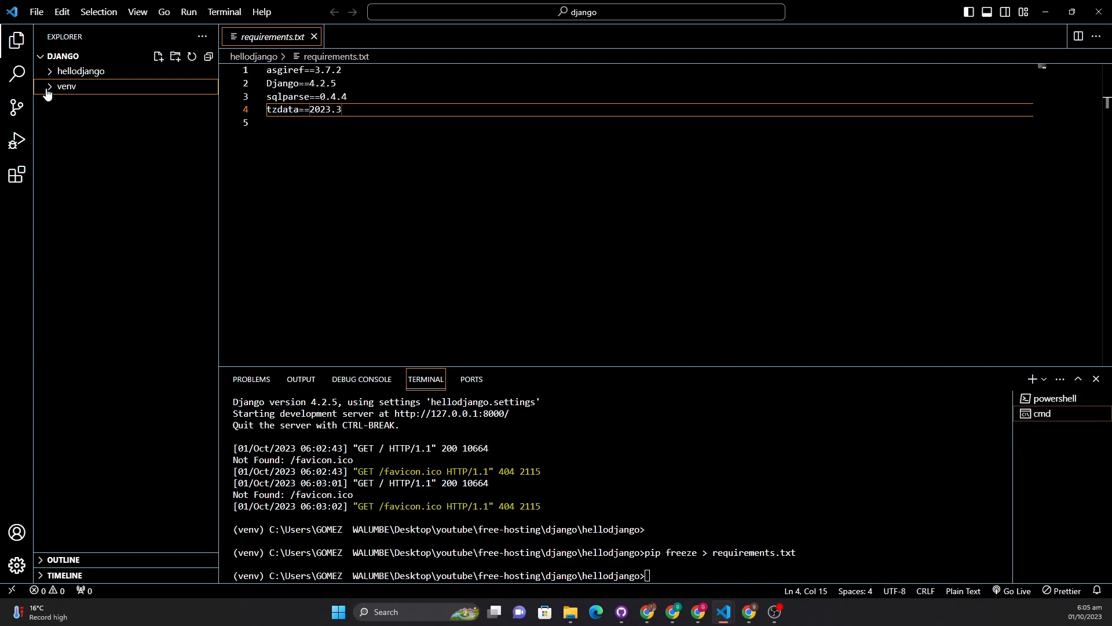
pyautogui.click(361, 115)
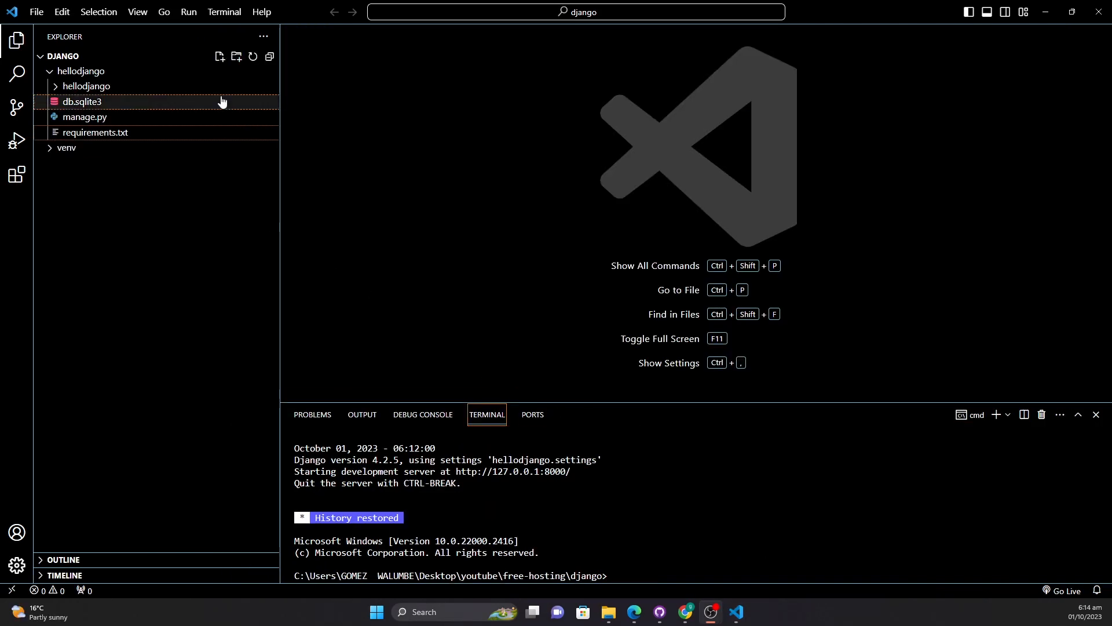
# - Open the hellodjango folder inside the django folder as the VS Code project
pyautogui.click(48, 73)
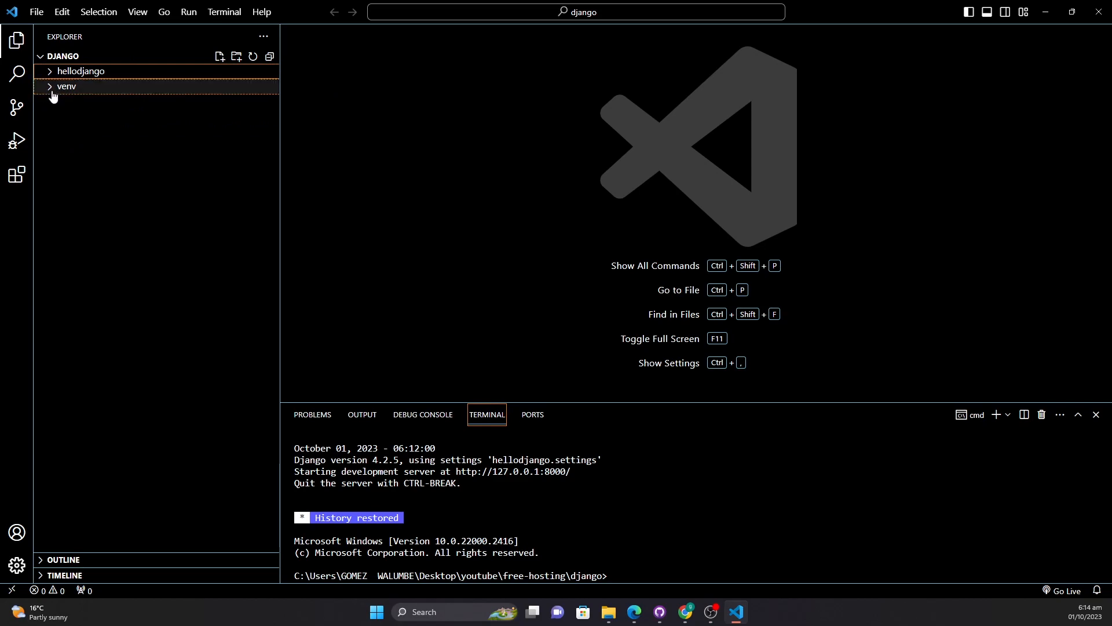
pyautogui.click(37, 11)
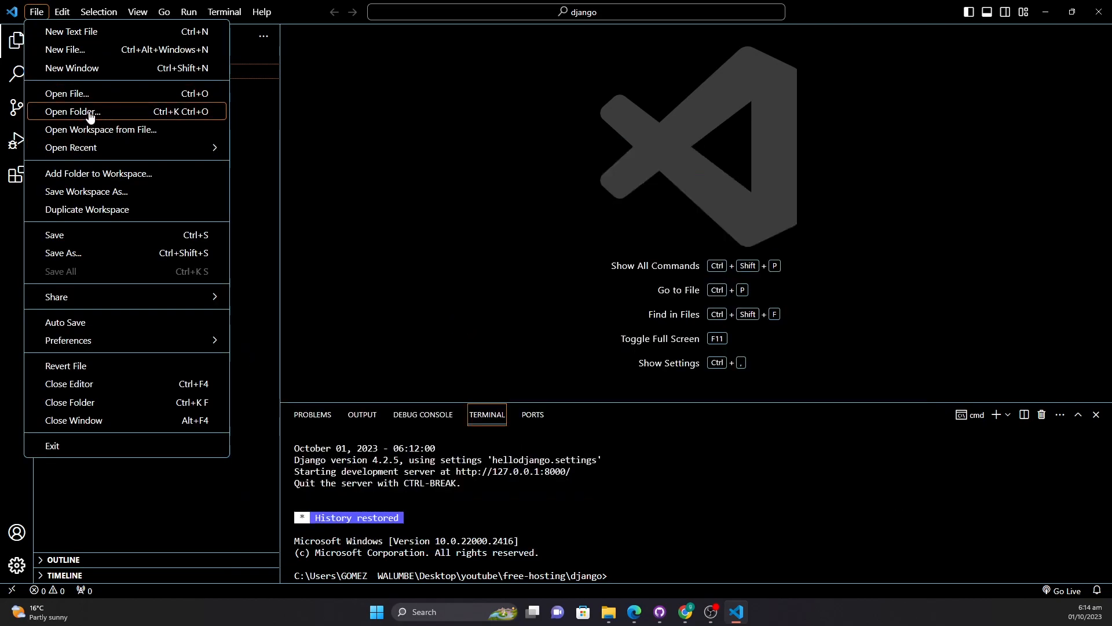
pyautogui.click(89, 114)
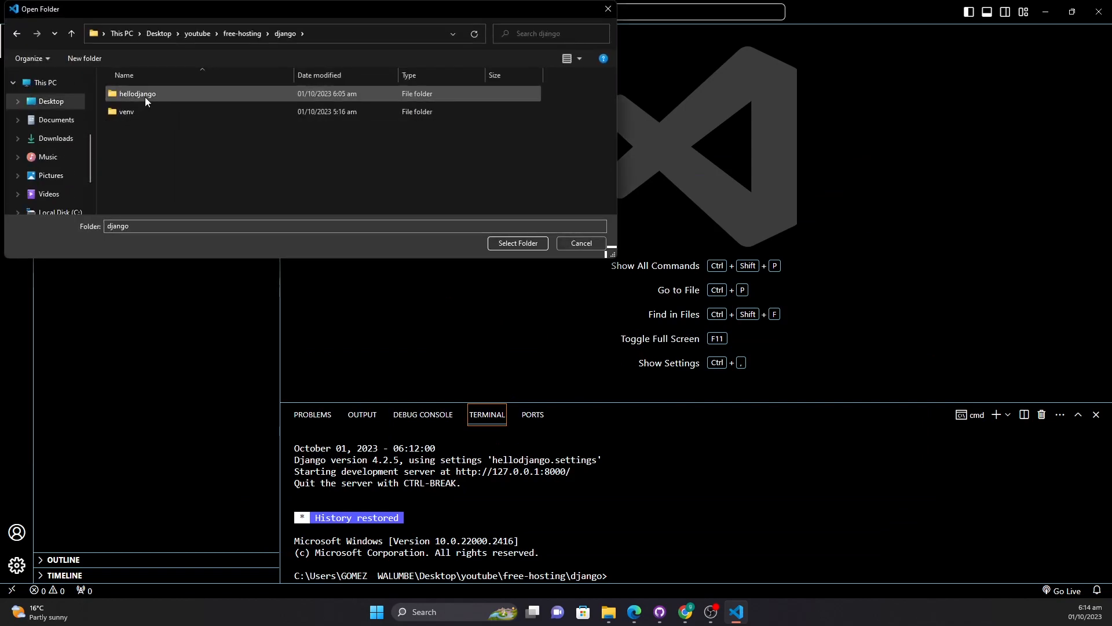
pyautogui.click(144, 96)
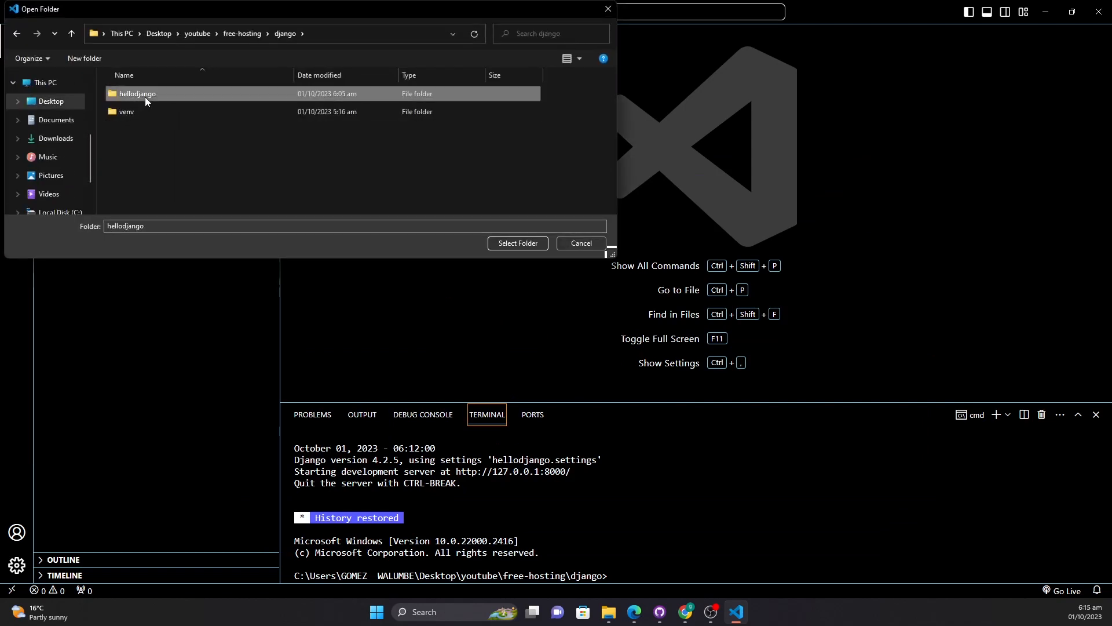
pyautogui.click(517, 242)
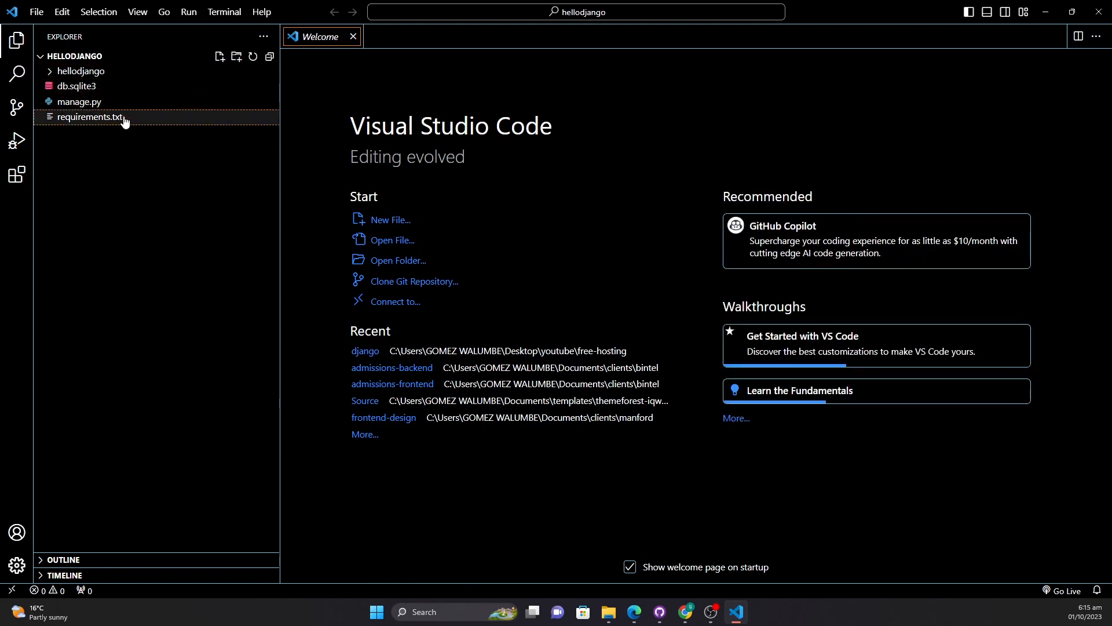
# - Initialize a Git repository for the hellodjango project from source control
pyautogui.click(16, 110)
pyautogui.click(175, 125)
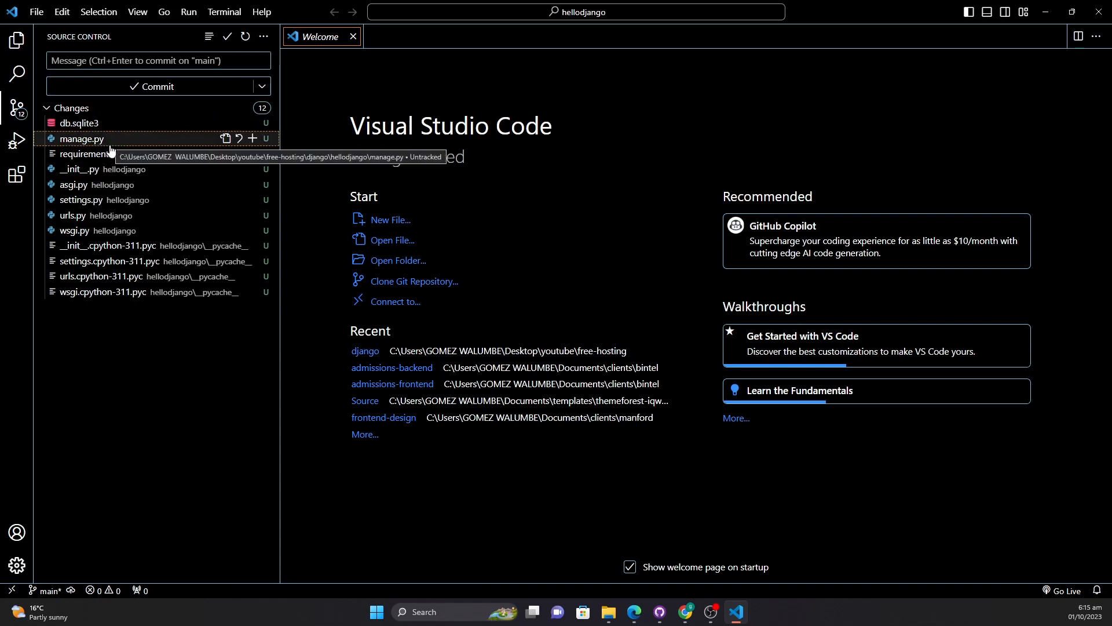
# - Switch to GitHub Desktop and start adding an existing local repository
pyautogui.click(658, 612)
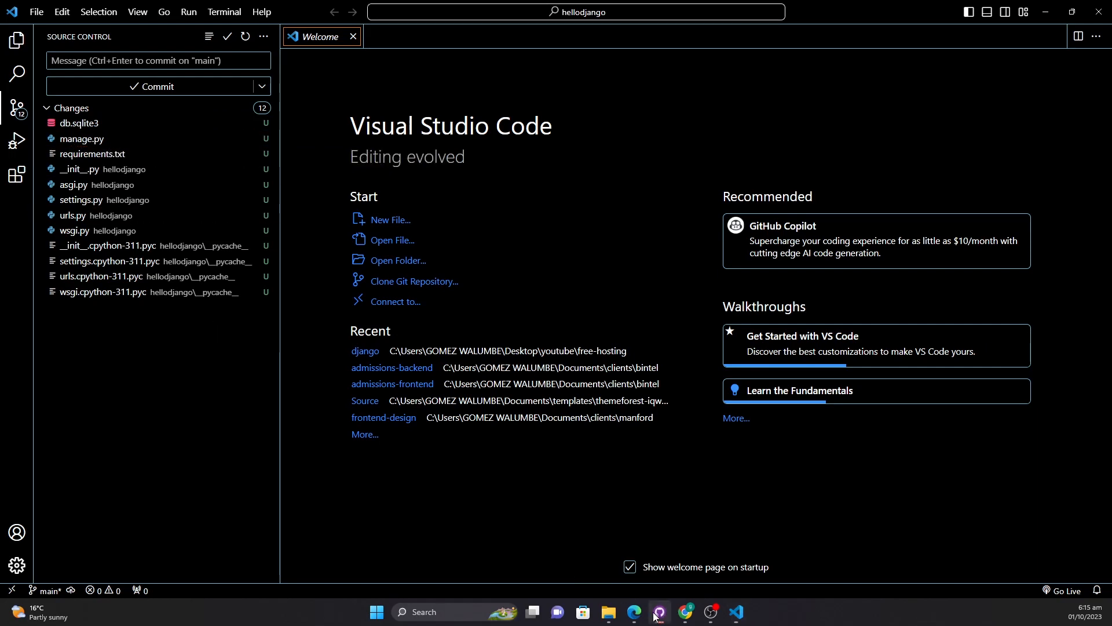
pyautogui.moveTo(2, 261); pyautogui.dragTo(637, 114)
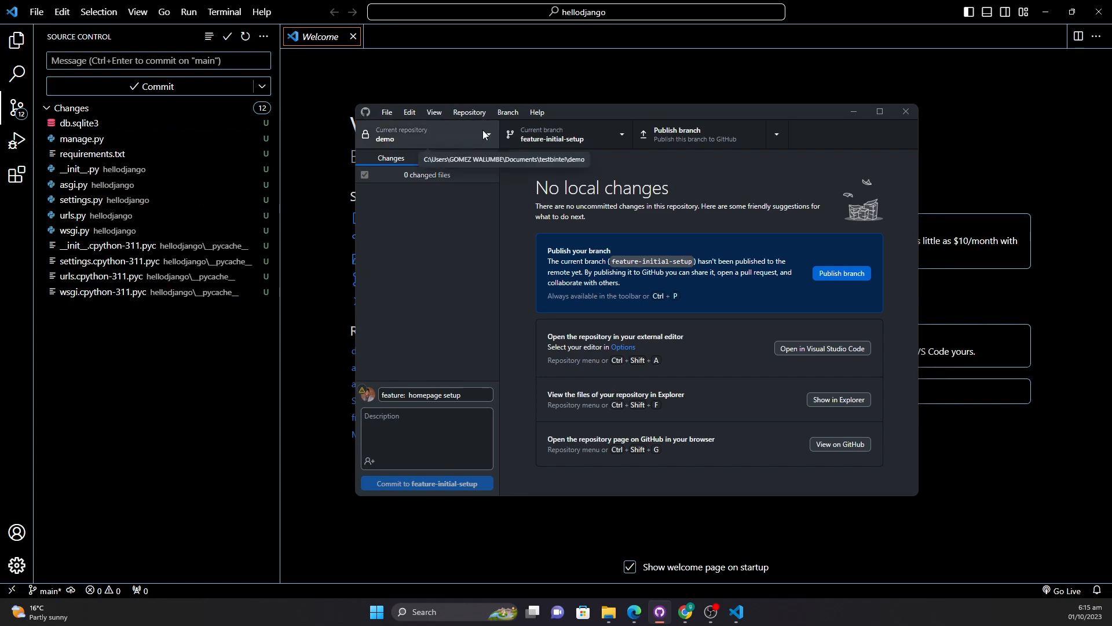
pyautogui.click(387, 112)
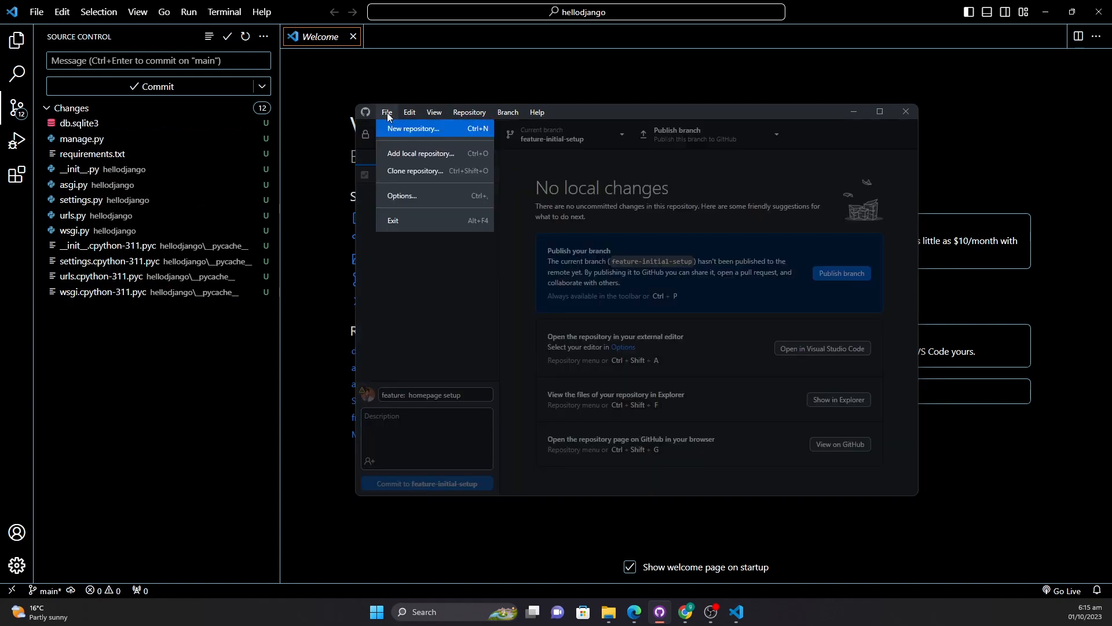
pyautogui.click(456, 297)
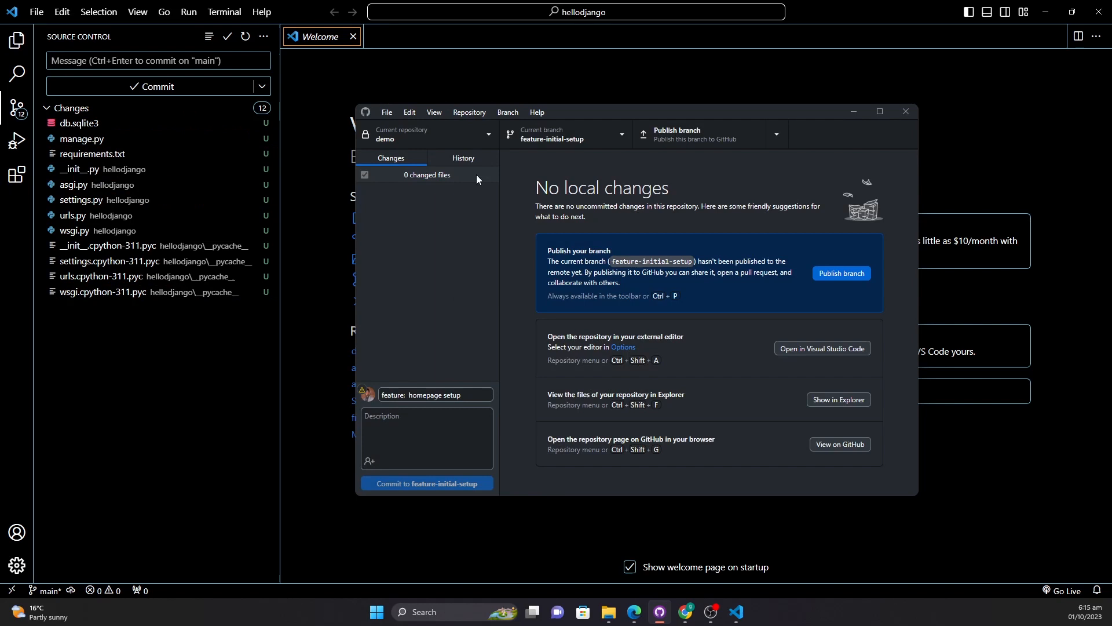
pyautogui.click(447, 138)
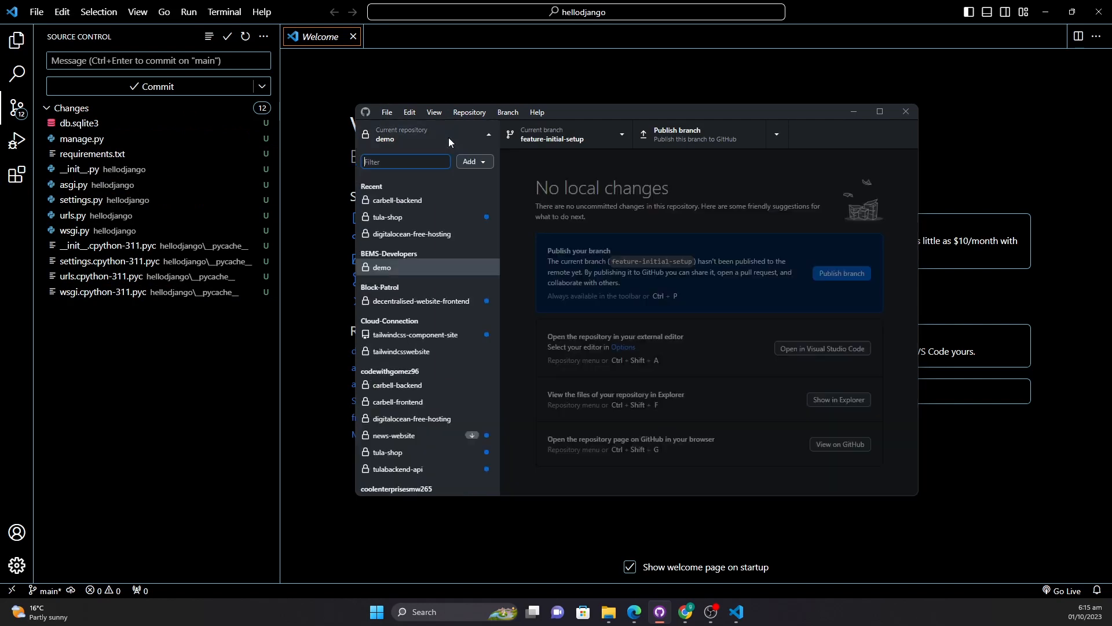
pyautogui.click(474, 163)
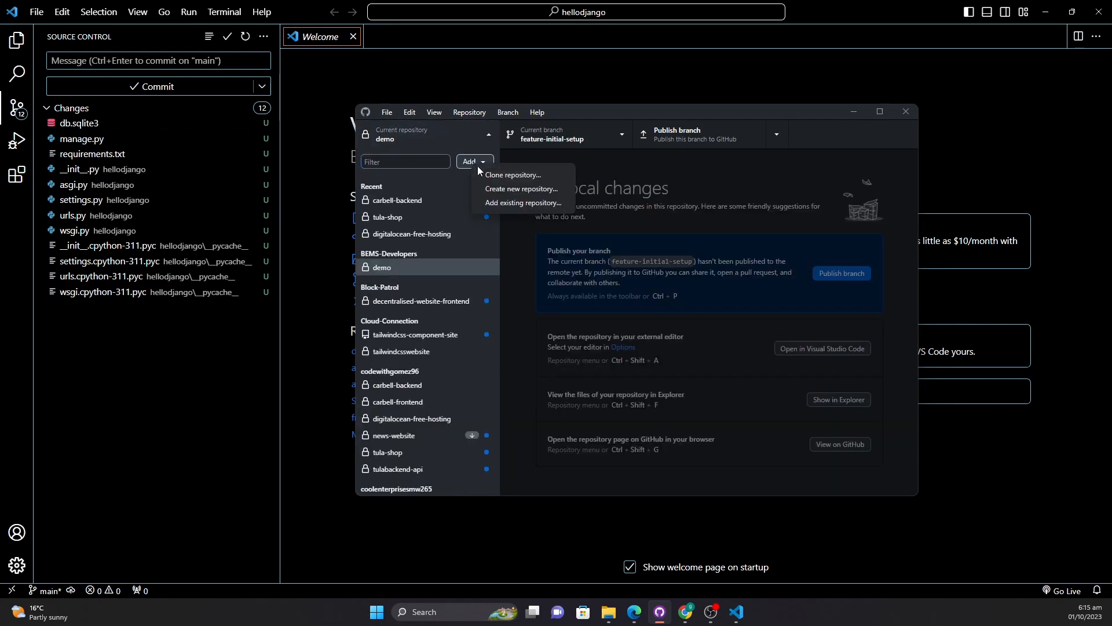
pyautogui.click(513, 201)
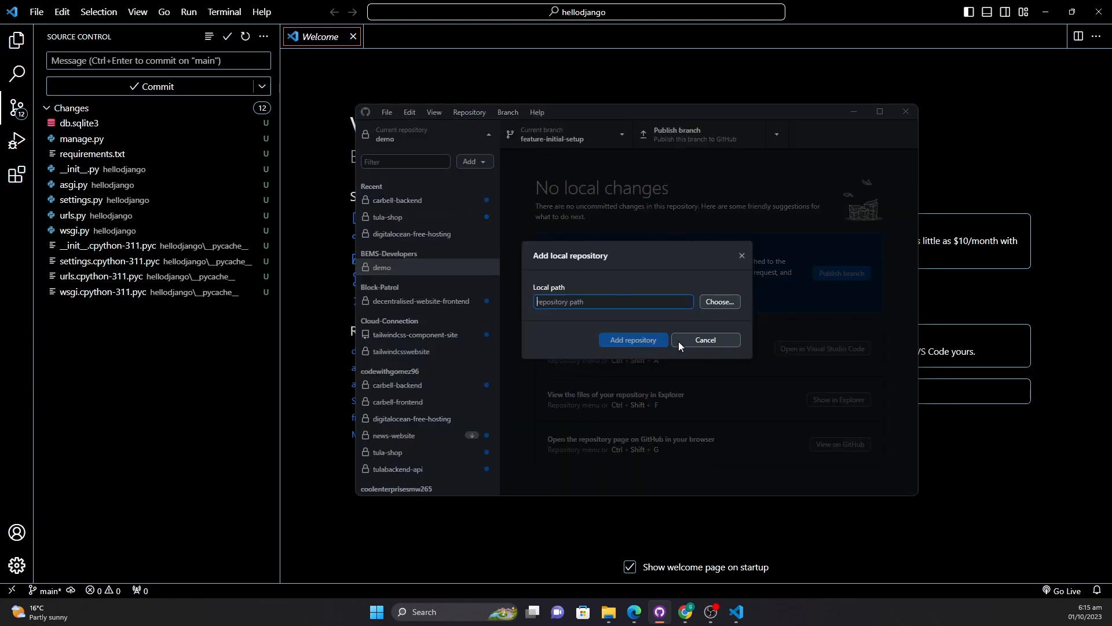
# - Choose the Desktop/youtube/free-hosting/django/hellodjango folder as the local path and add it as a repository
pyautogui.click(707, 300)
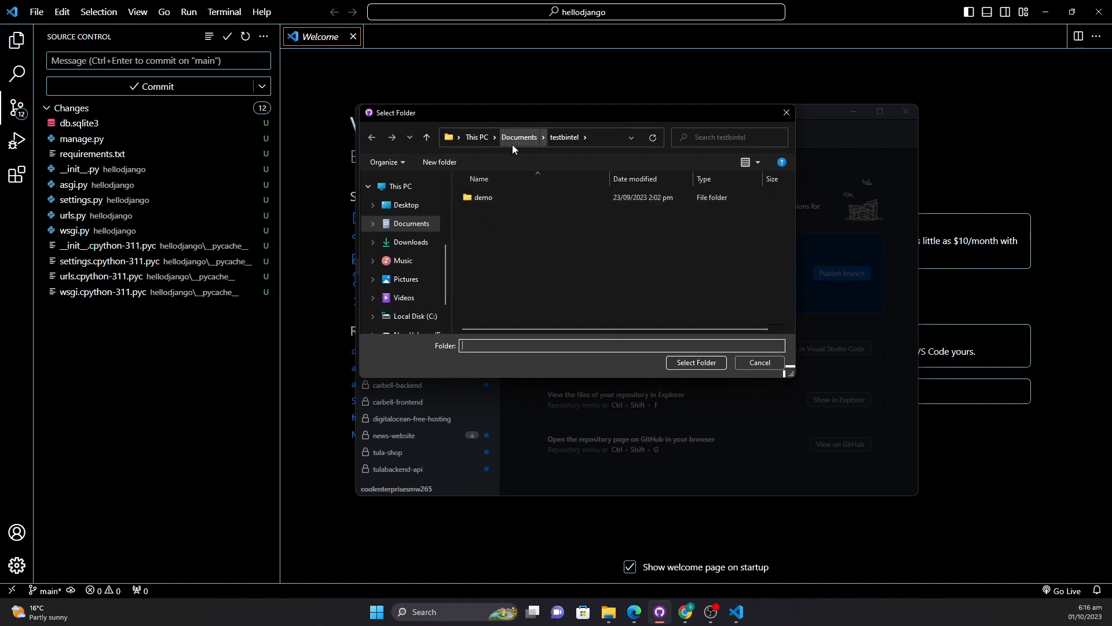
pyautogui.click(407, 206)
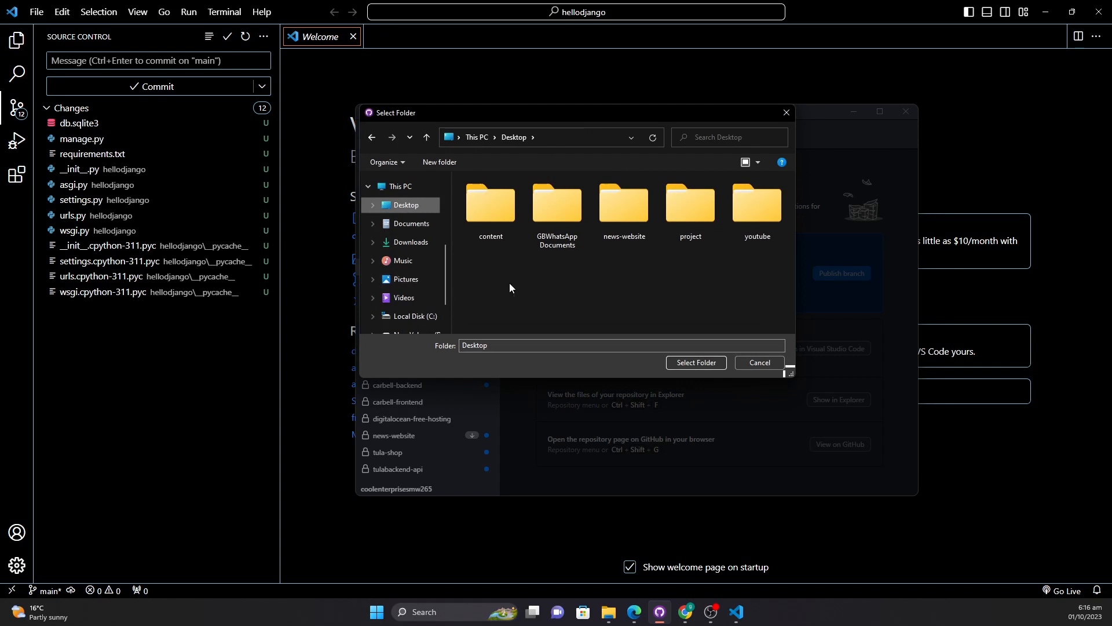
pyautogui.doubleClick(740, 211)
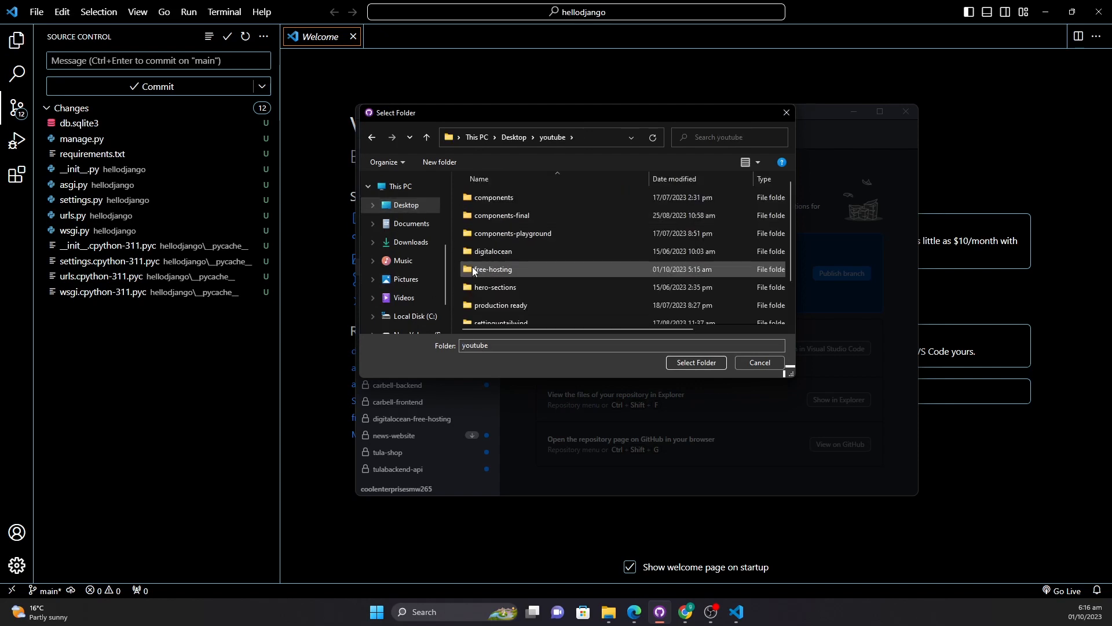
pyautogui.scroll(-1, 471, 267)
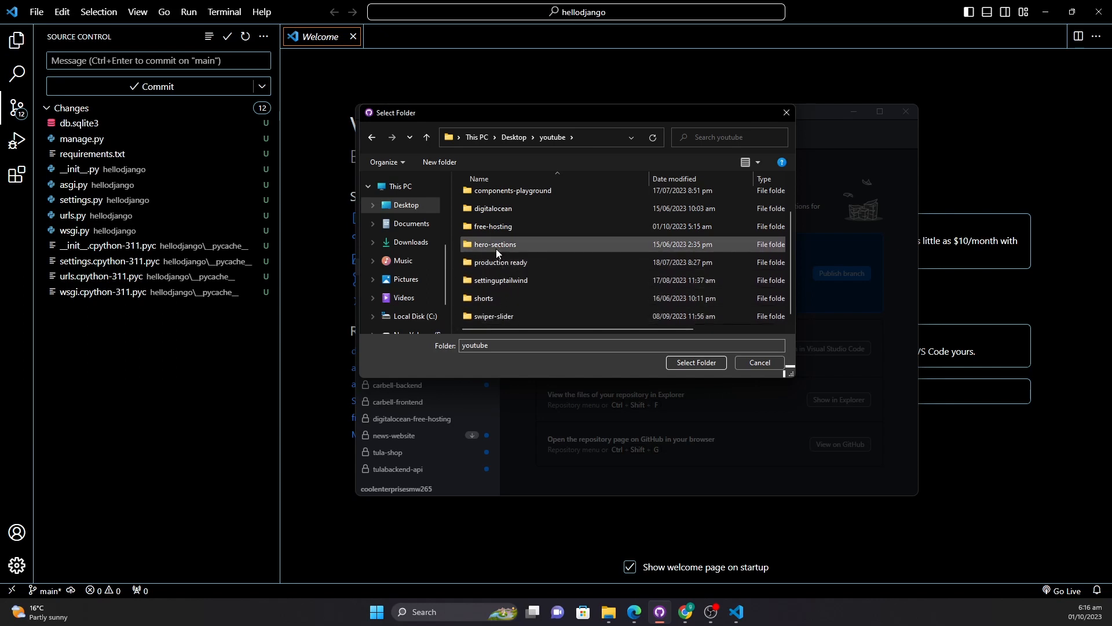
pyautogui.doubleClick(495, 225)
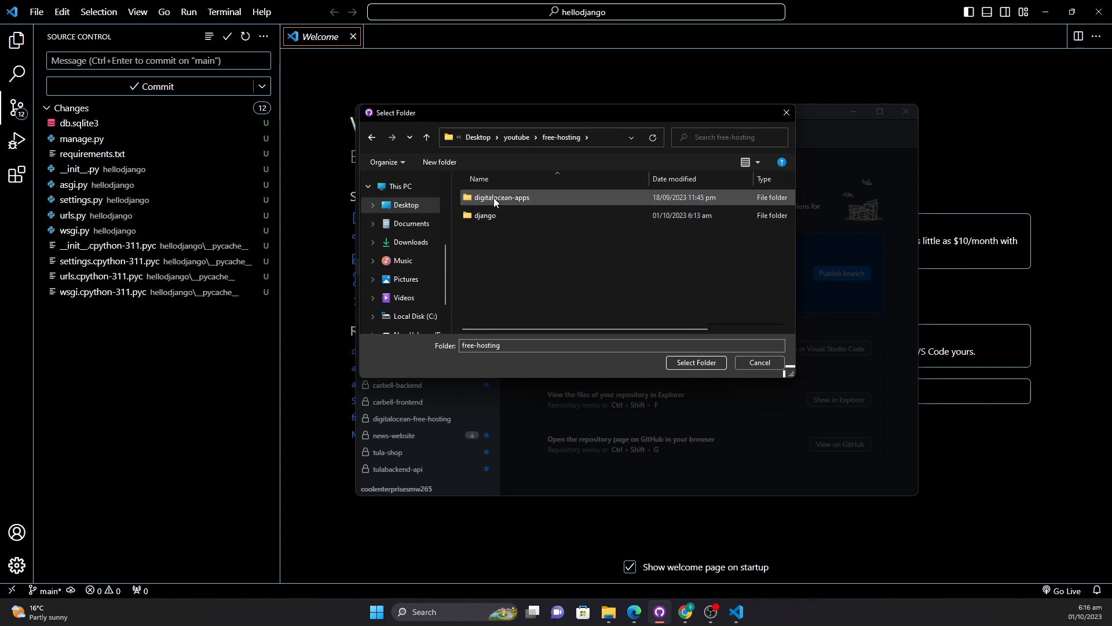
pyautogui.doubleClick(476, 220)
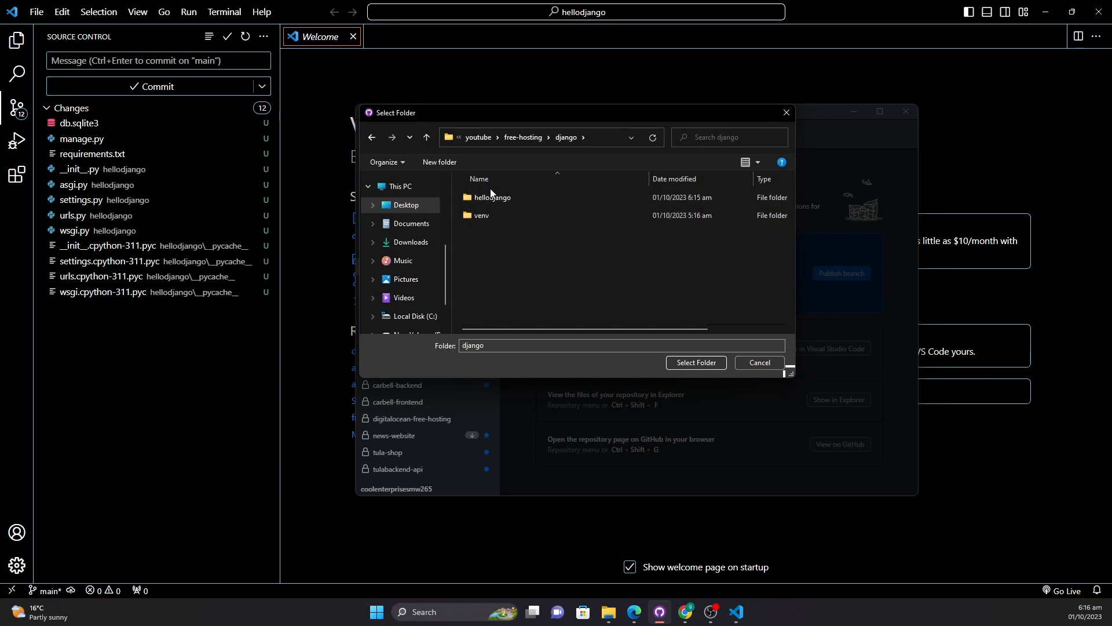
pyautogui.click(486, 199)
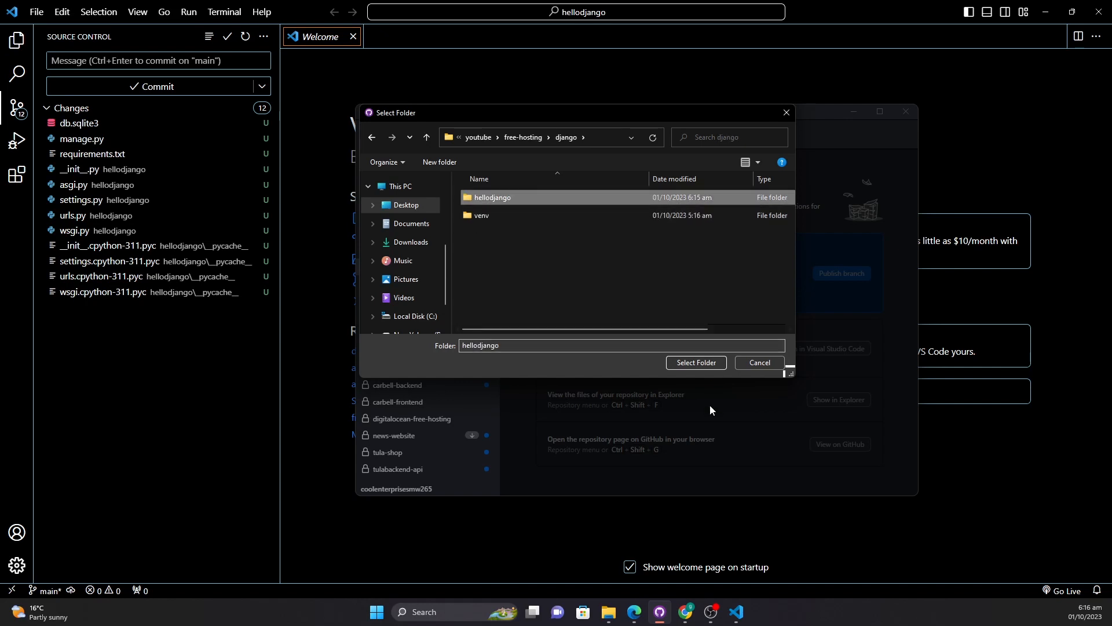
pyautogui.click(696, 363)
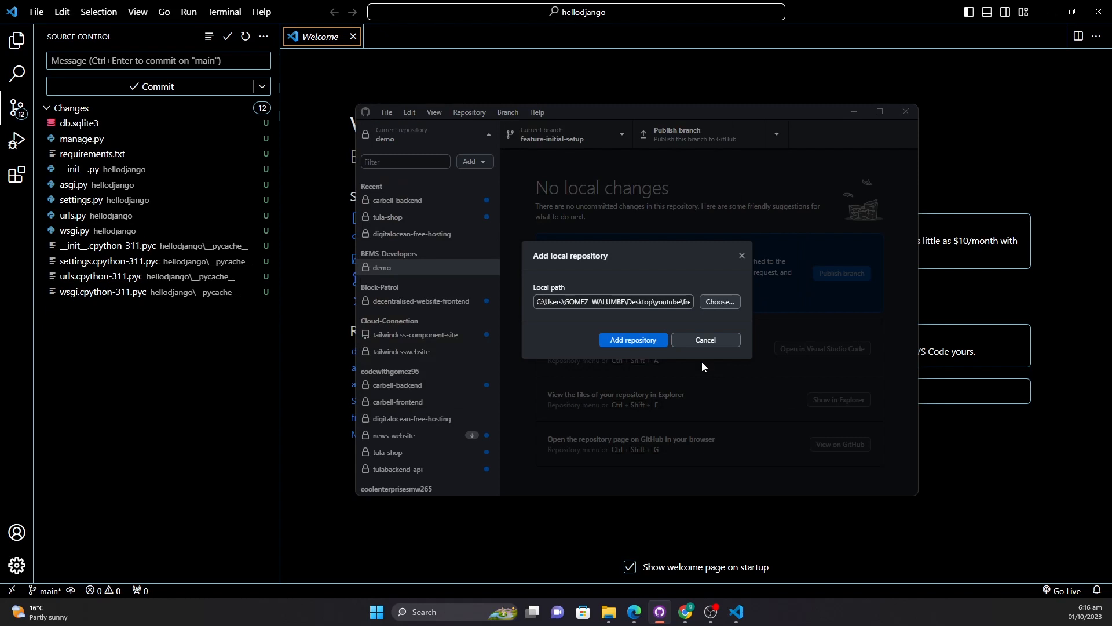
pyautogui.click(614, 339)
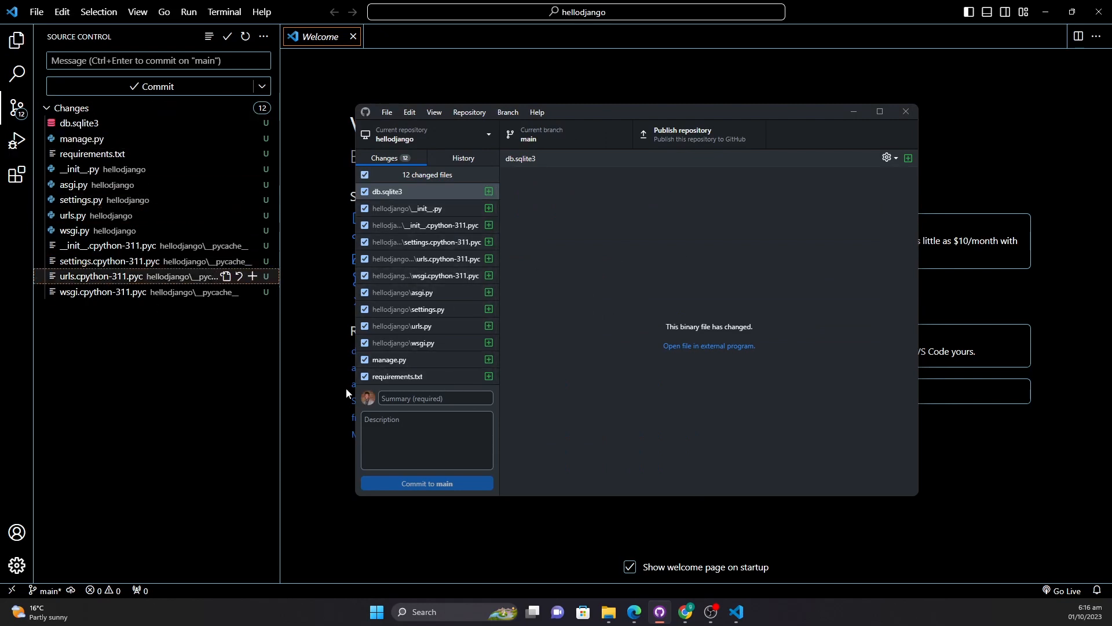
# - Commit all changed files to main with the summary "Initial project commit"
pyautogui.click(420, 398)
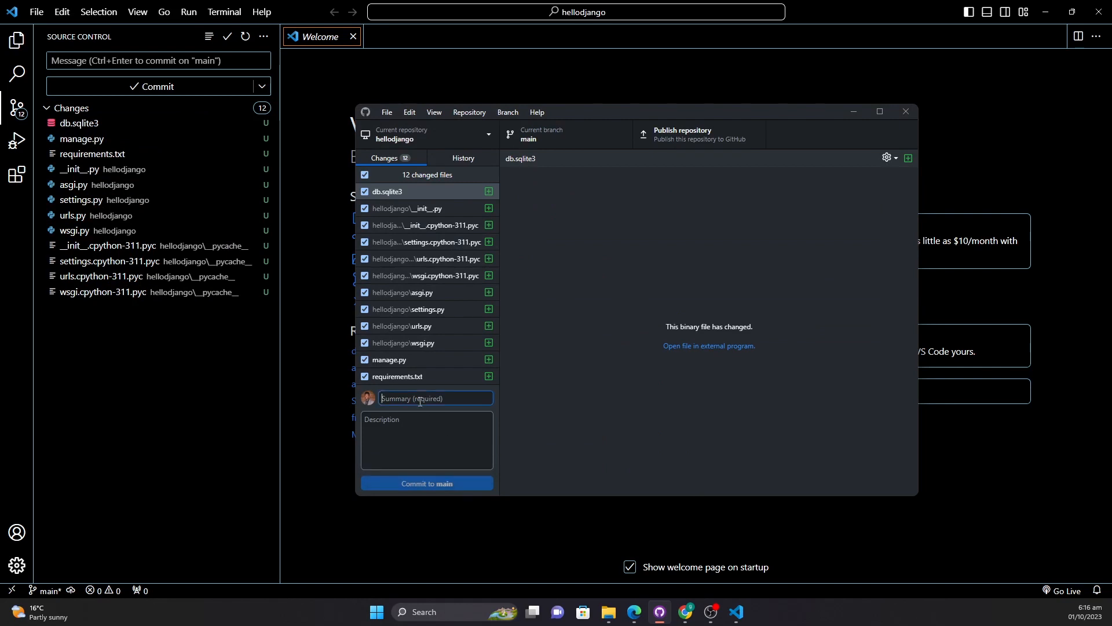
pyautogui.write('Initia')
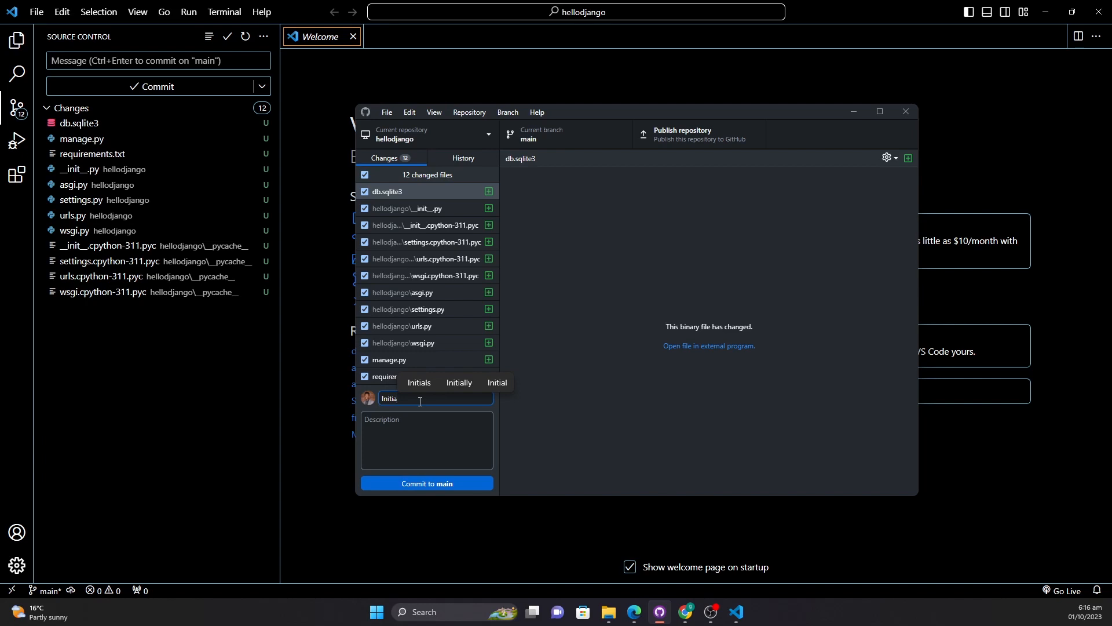
pyautogui.write('l pro')
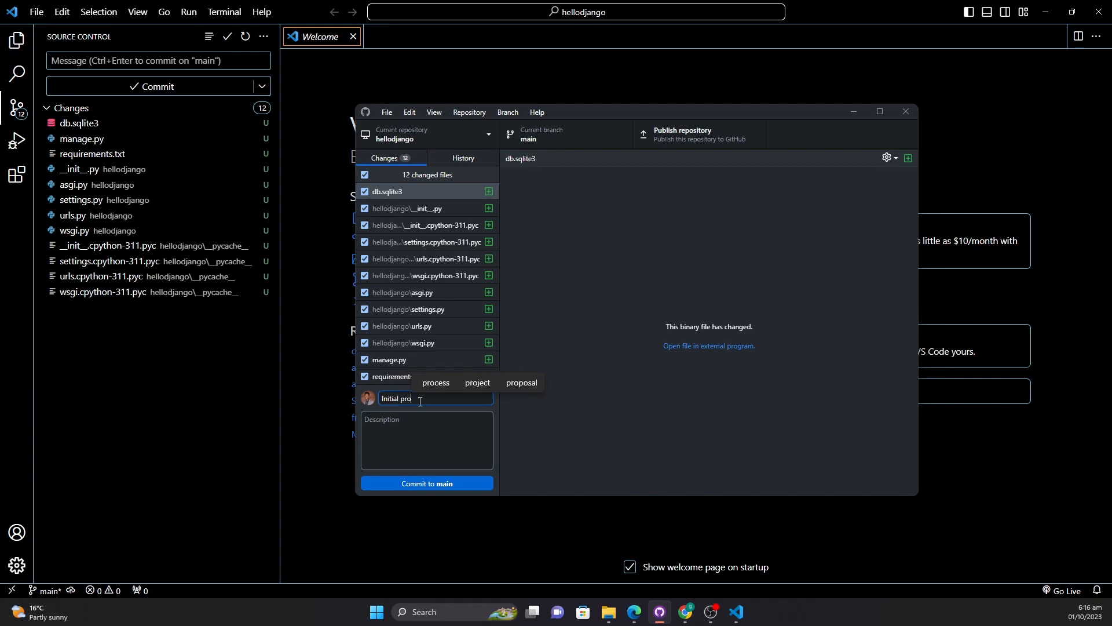
pyautogui.write('ject commit')
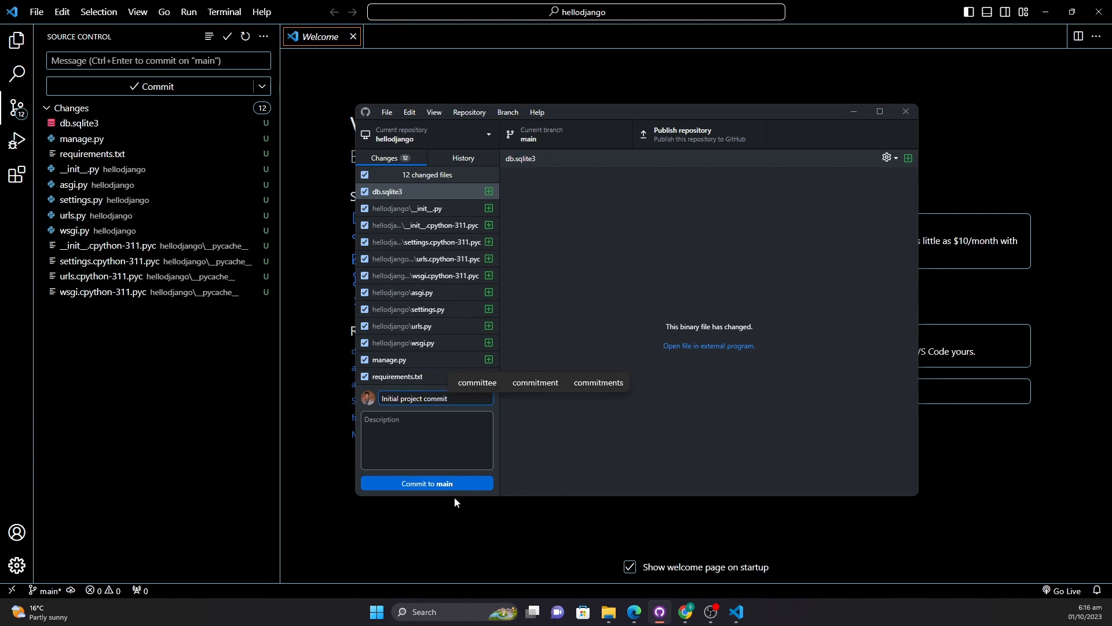
pyautogui.click(463, 483)
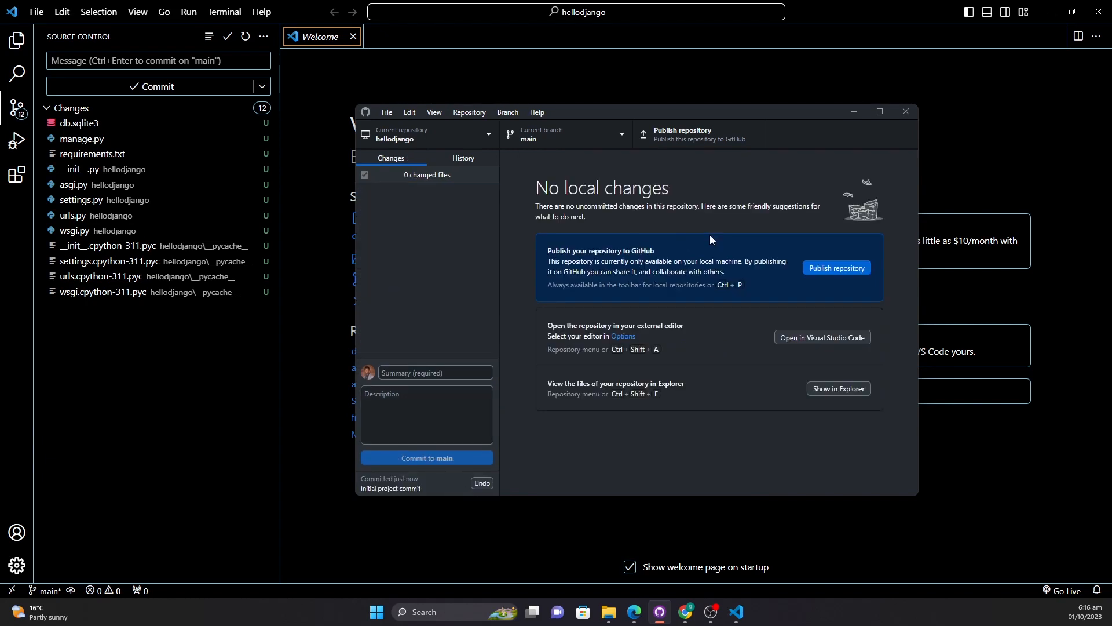
# - Publish hellodjango to GitHub.com as a private repository with the description "repository for a django project" and no organization
pyautogui.click(828, 267)
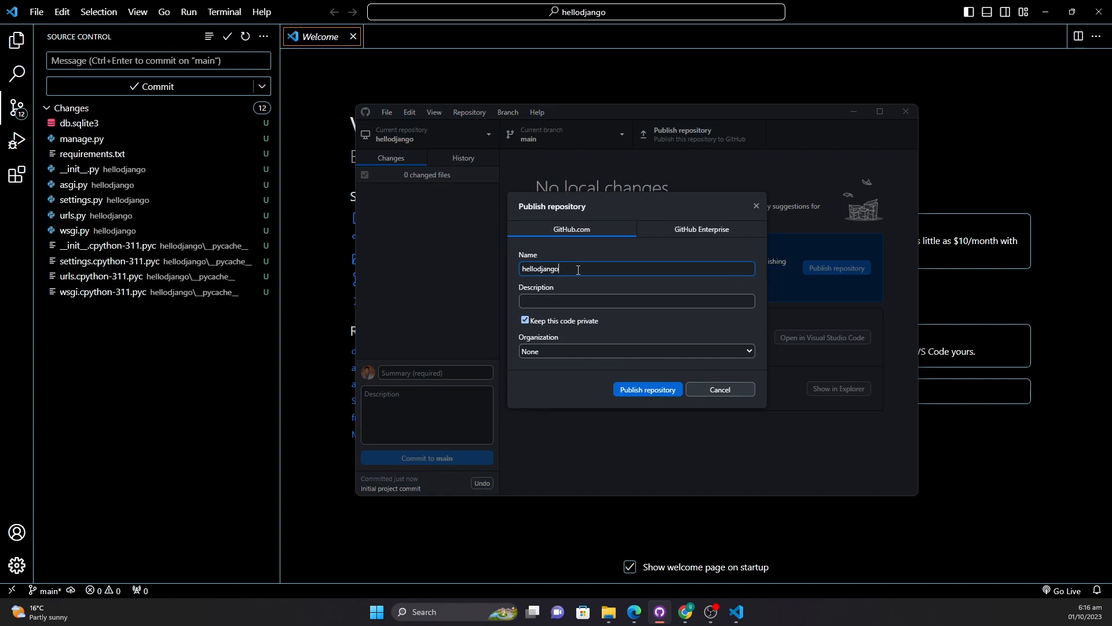
pyautogui.doubleClick(572, 268)
pyautogui.click(550, 300)
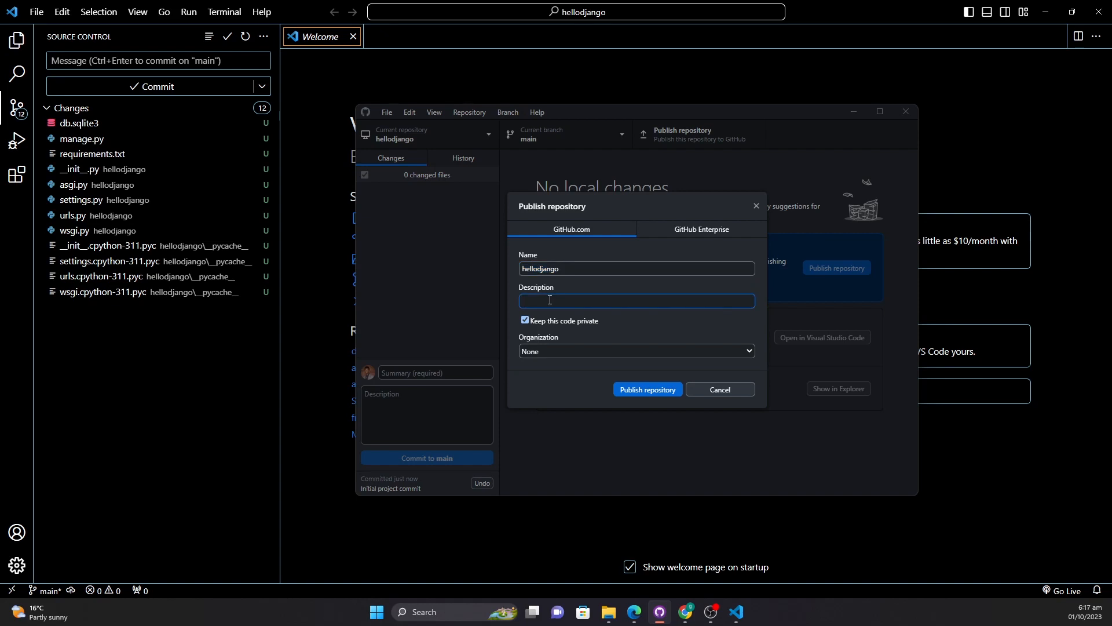
pyautogui.write('repos')
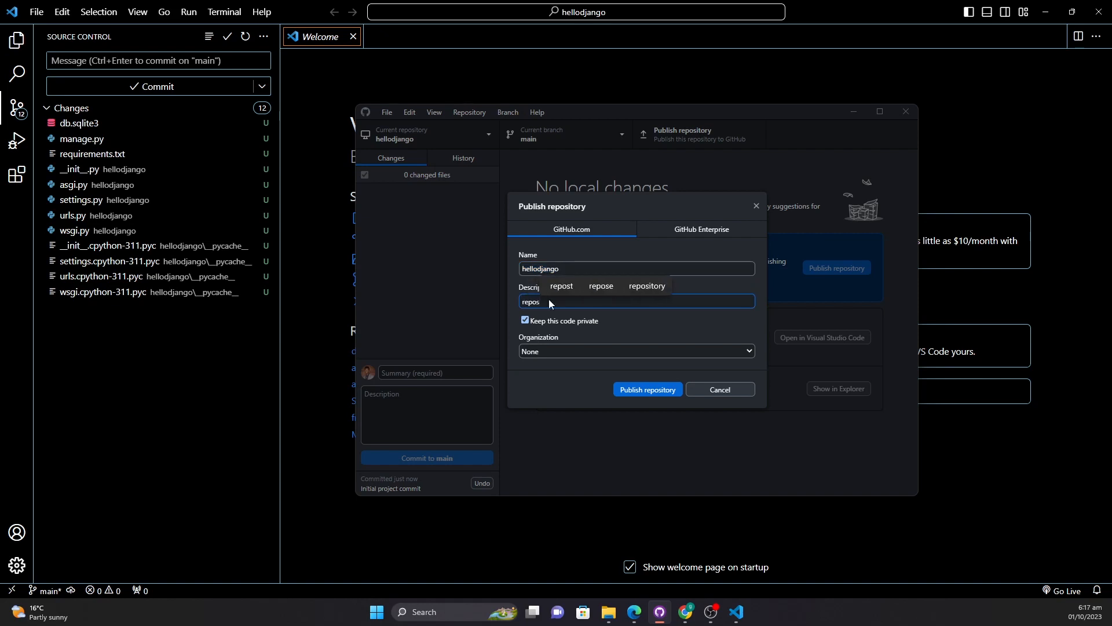
pyautogui.click(654, 287)
pyautogui.write('for a django project')
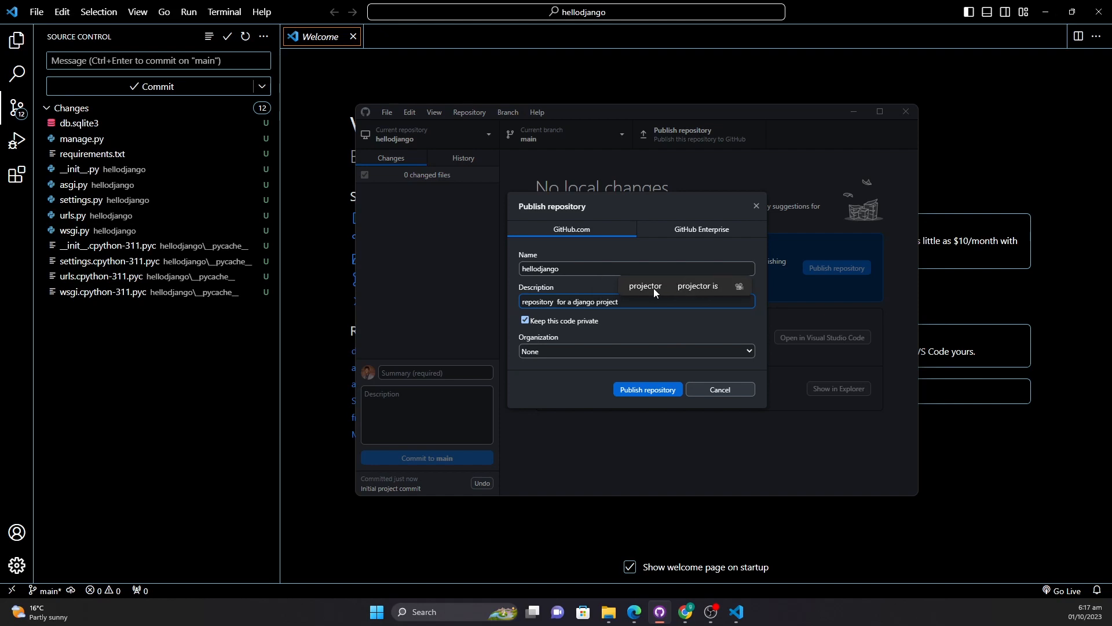
pyautogui.click(636, 350)
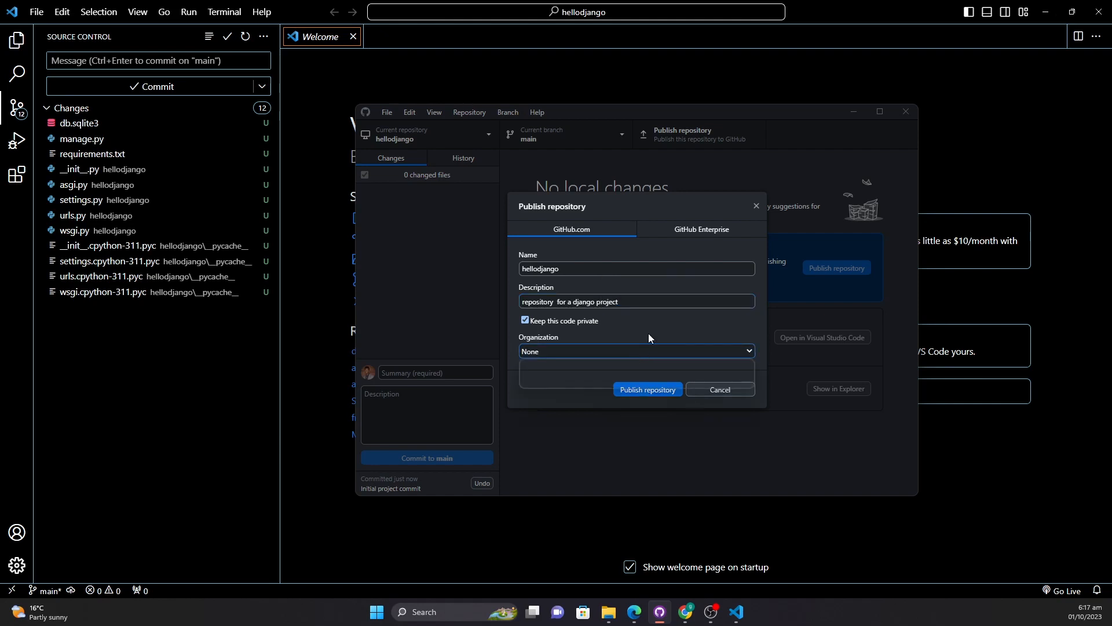
pyautogui.click(665, 321)
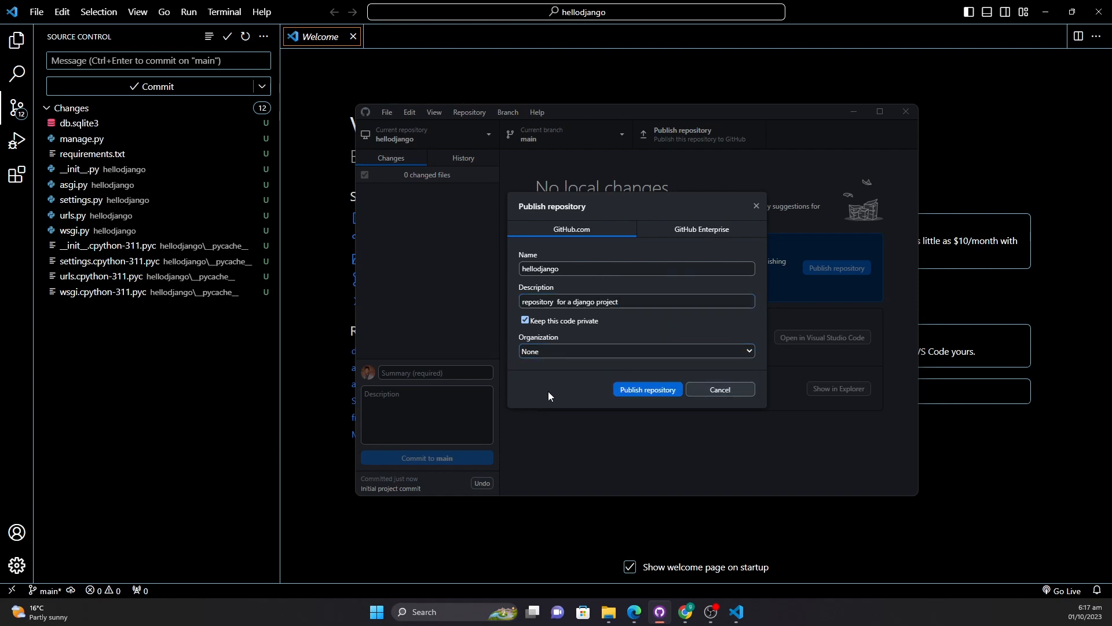
pyautogui.click(643, 392)
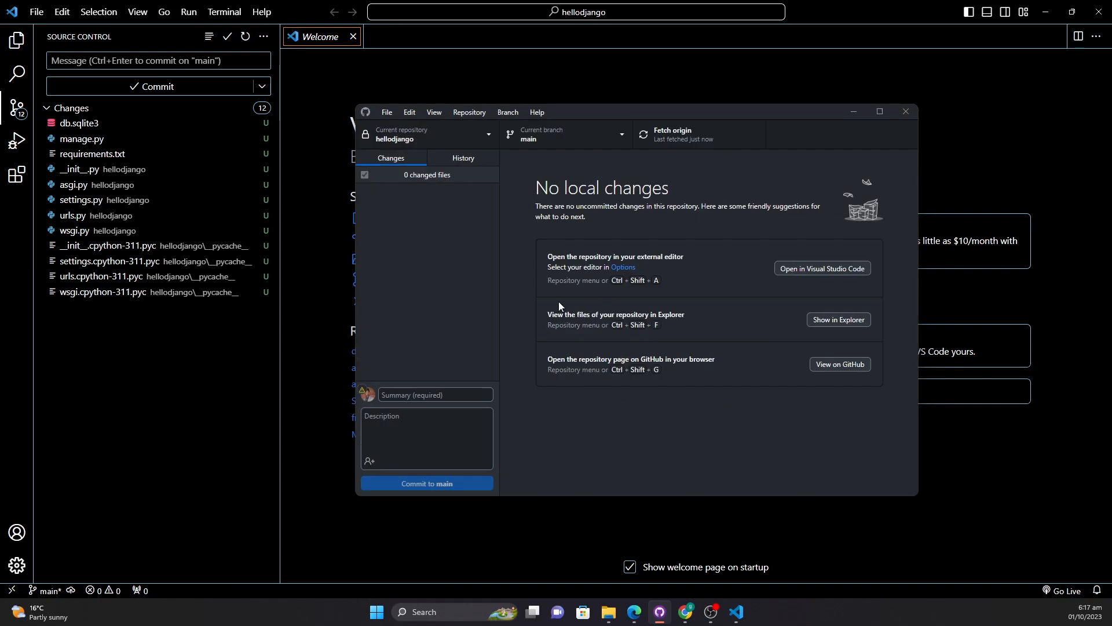
# - Switch to the hellodjango repository page on GitHub in Chrome and copy its HTTPS clone URL
pyautogui.moveTo(686, 611)
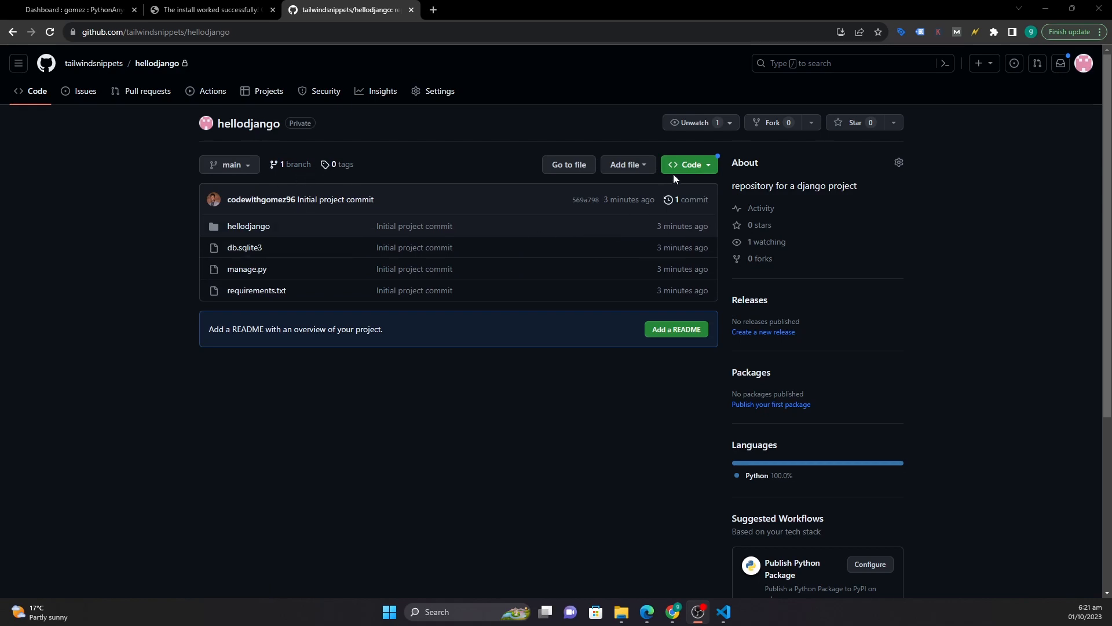
pyautogui.click(691, 170)
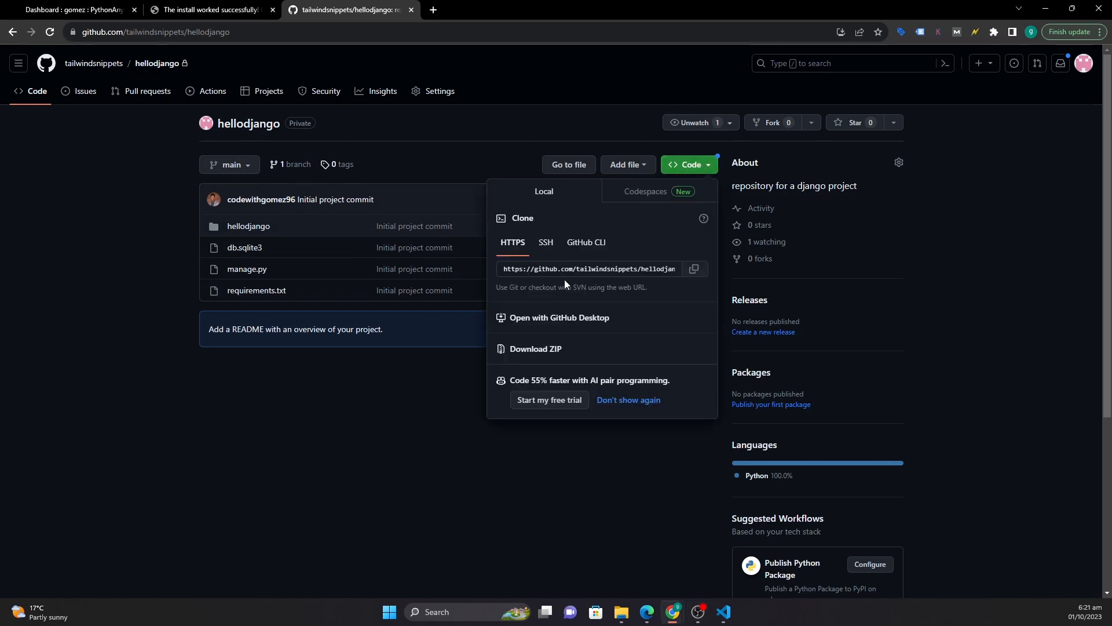
pyautogui.click(694, 269)
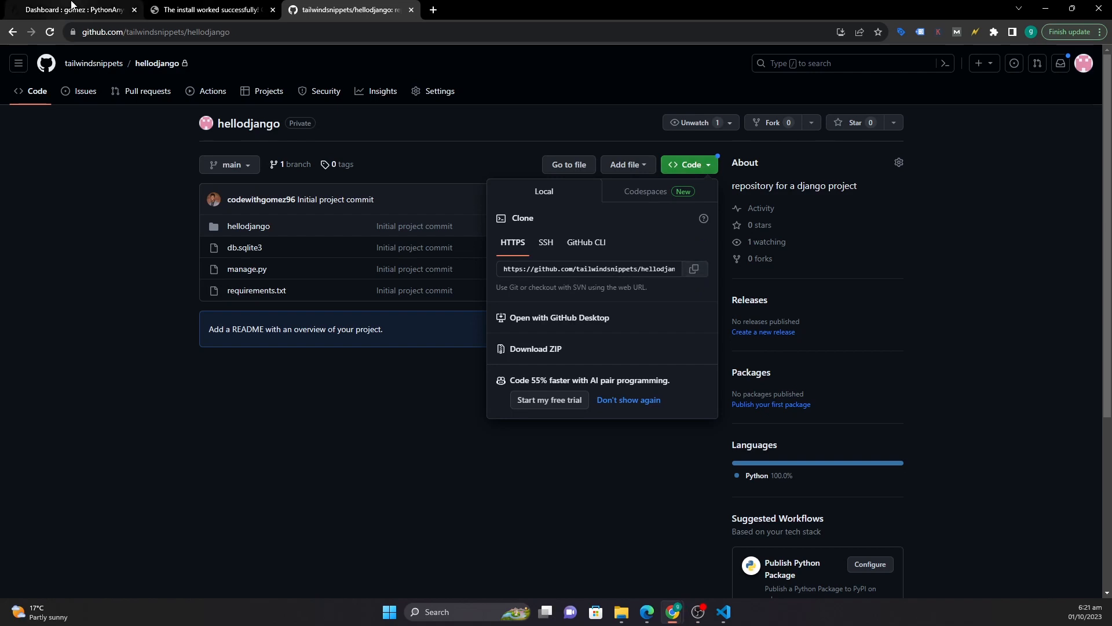
# - Open a new Bash console from the PythonAnywhere dashboard
pyautogui.click(85, 18)
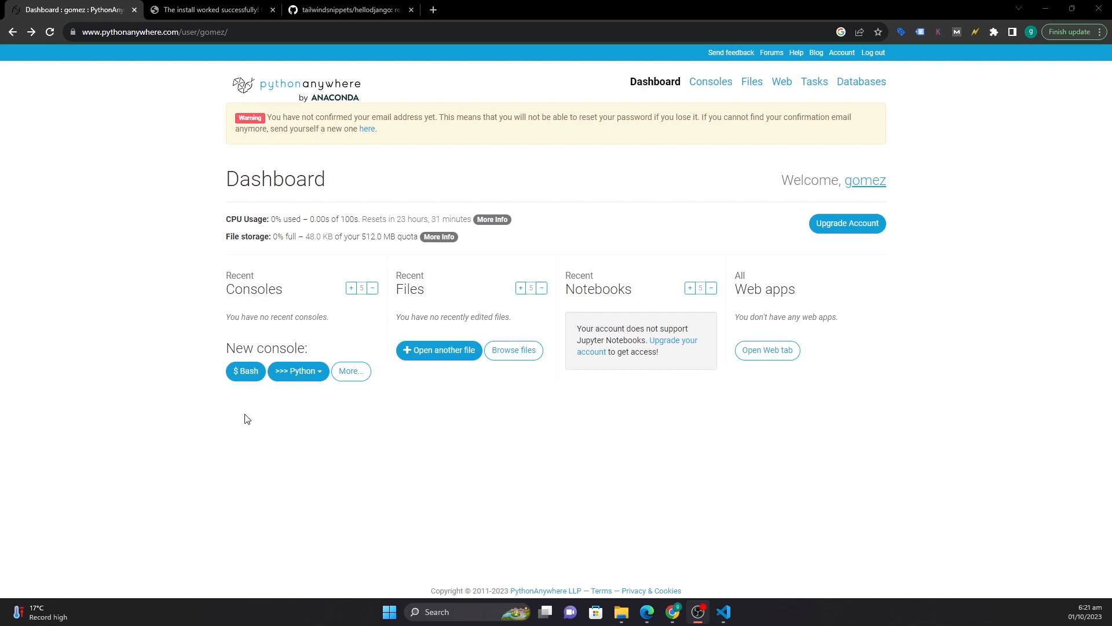
pyautogui.click(248, 376)
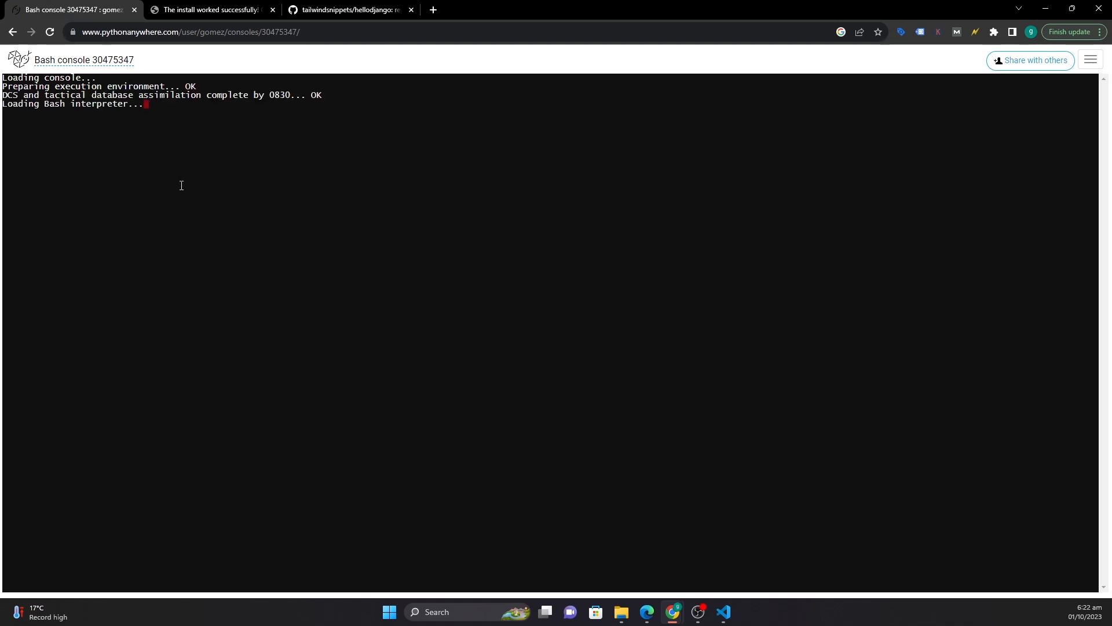
# - Return to the hellodjango GitHub page and copy the HTTPS clone URL again
pyautogui.click(354, 10)
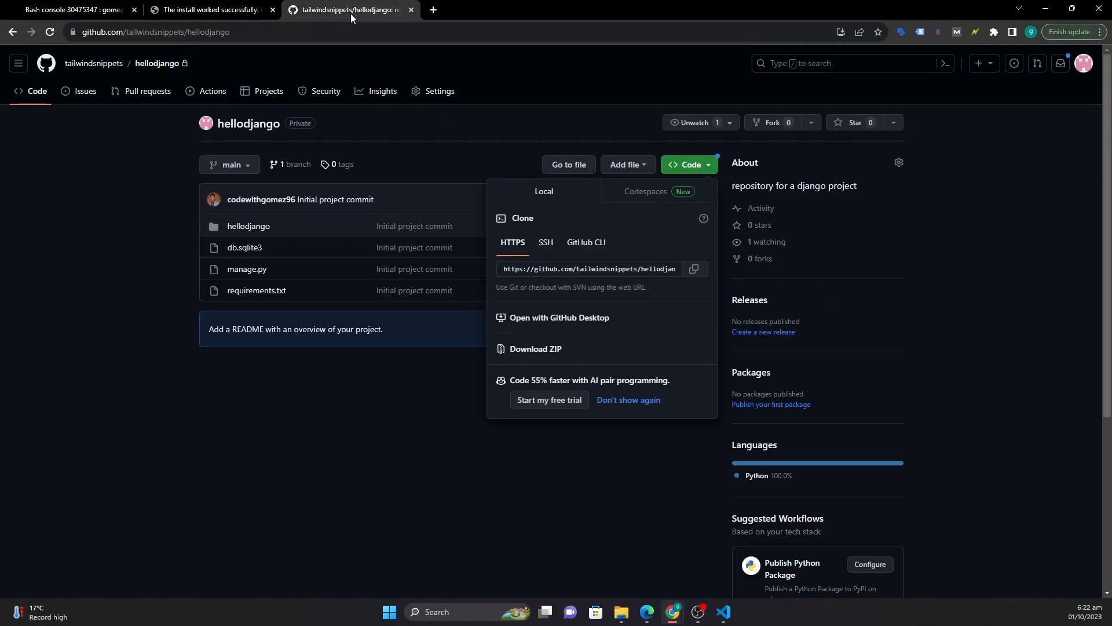
pyautogui.click(689, 272)
pyautogui.click(202, 15)
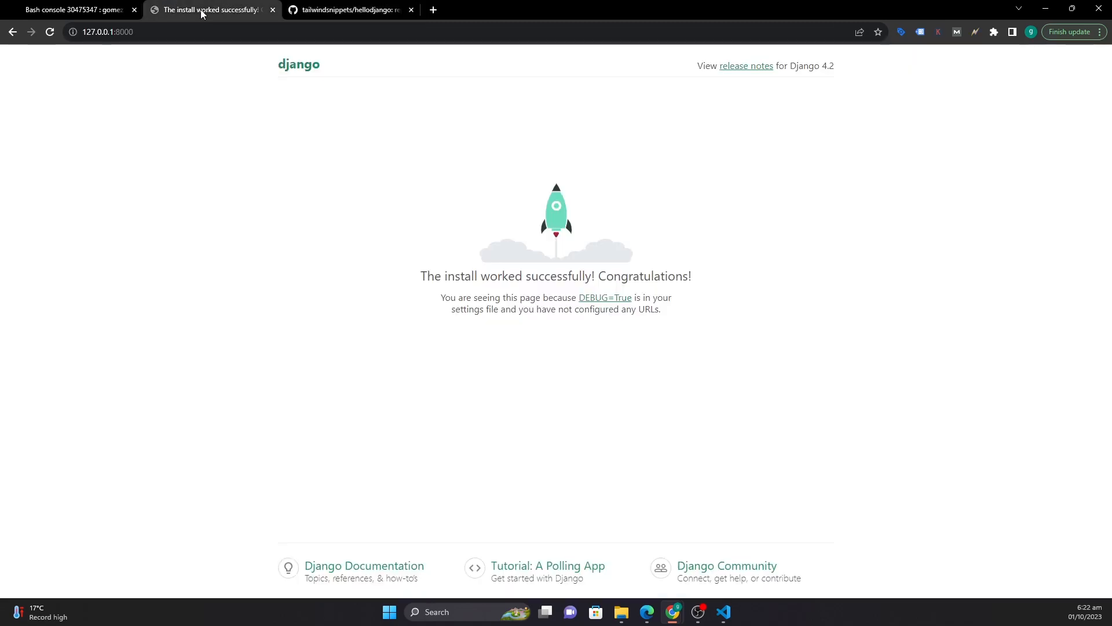
# - In the PythonAnywhere Bash console, run git clone with the copied hellodjango HTTPS URL and enter the GitHub account's e-mail as username
pyautogui.click(99, 16)
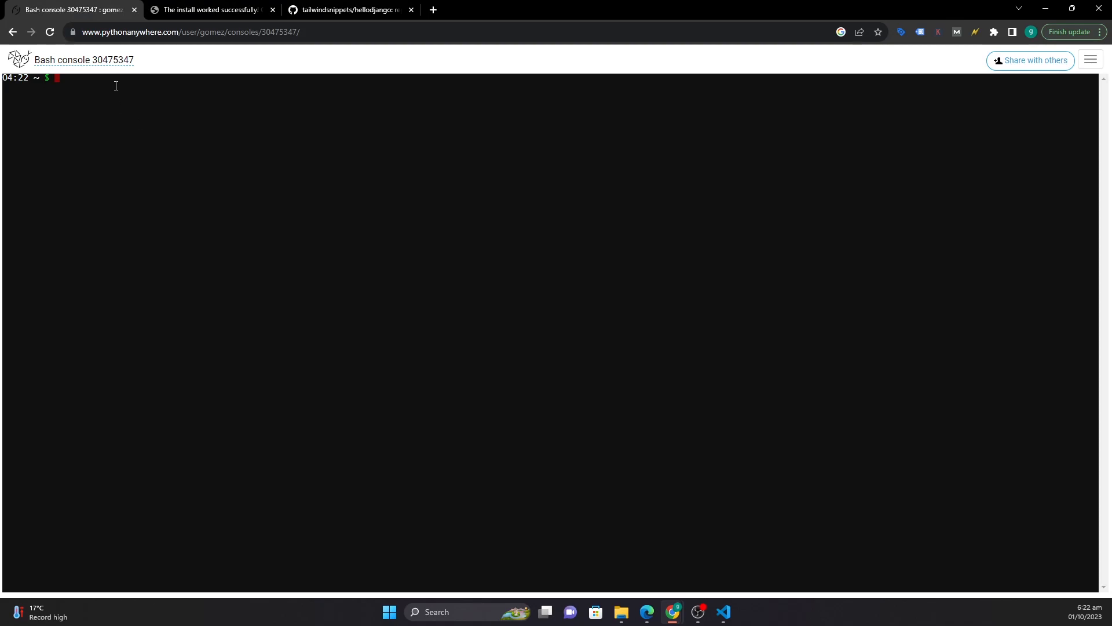
pyautogui.write('git clone')
pyautogui.hotkey('ctrl', 'v')
pyautogui.press('Return')
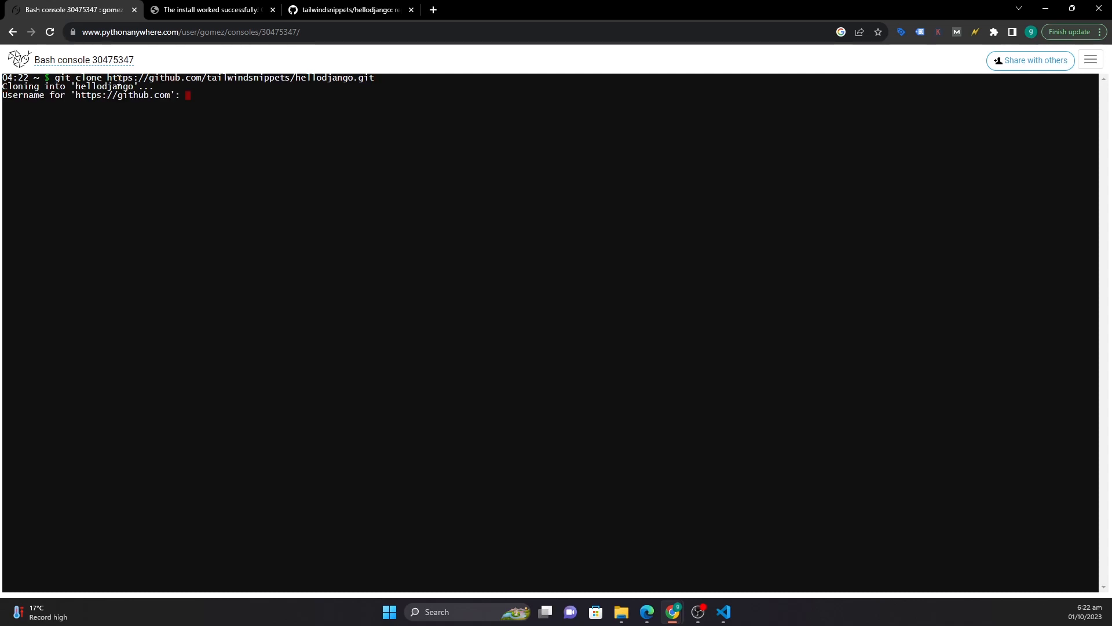
pyautogui.hotkey('ctrl', 'v')
pyautogui.press('Return')
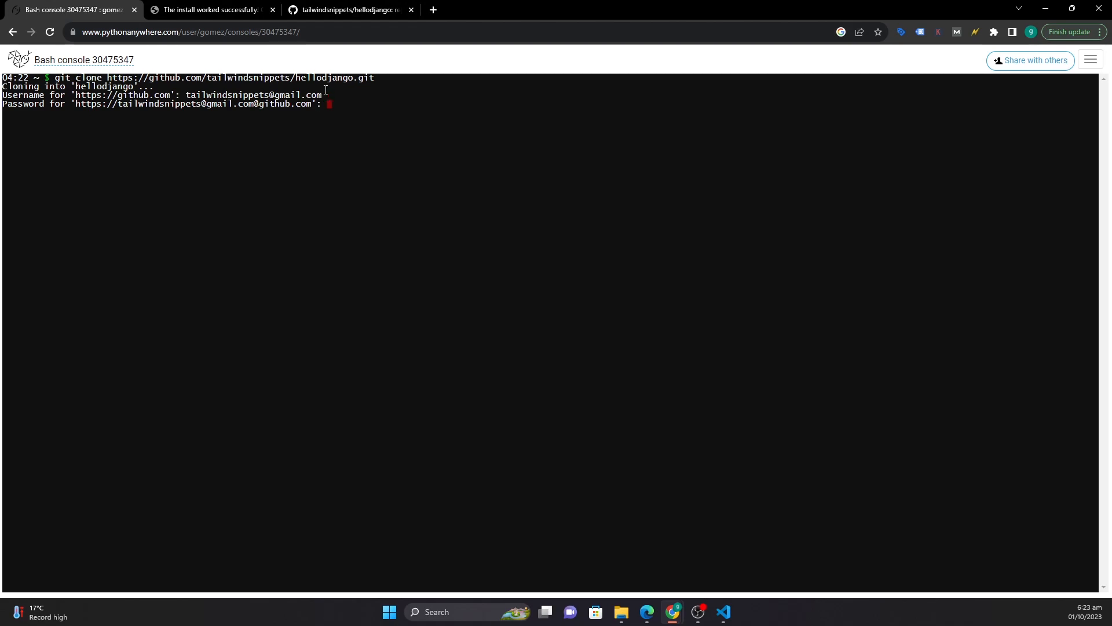
# - Return to GitHub and open the classic personal access tokens page in the account's developer settings
pyautogui.click(354, 10)
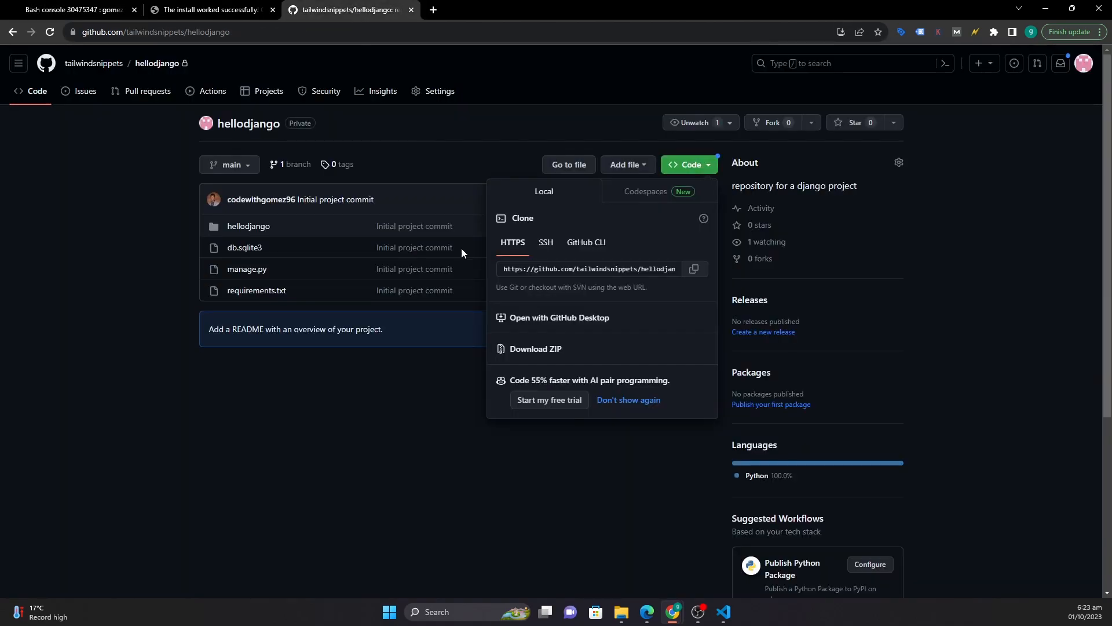
pyautogui.click(909, 303)
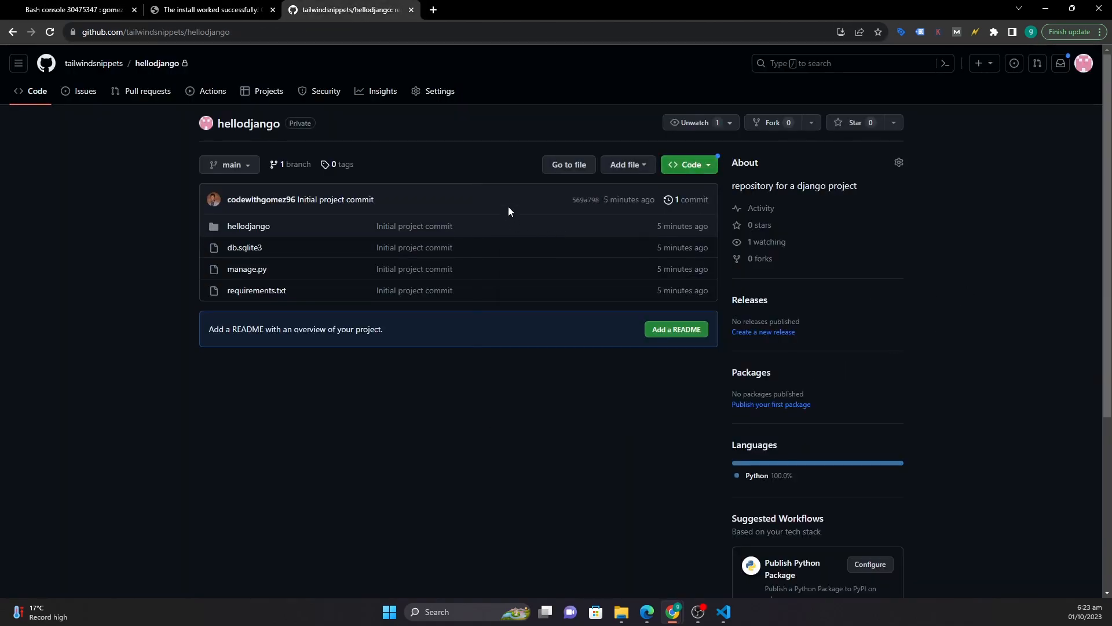
pyautogui.click(1081, 69)
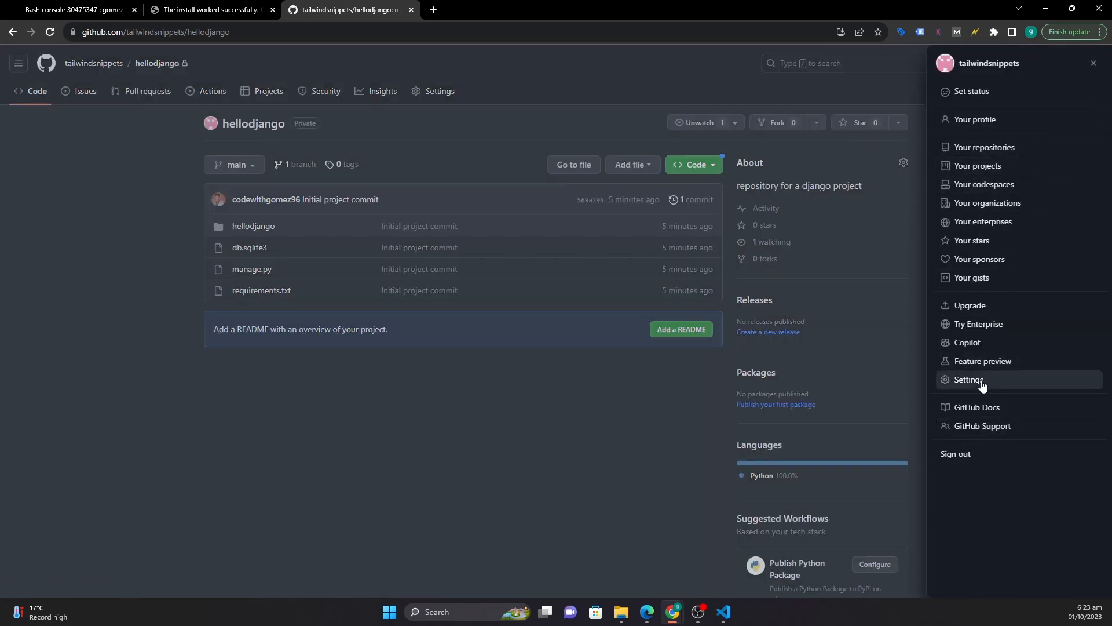
pyautogui.click(980, 382)
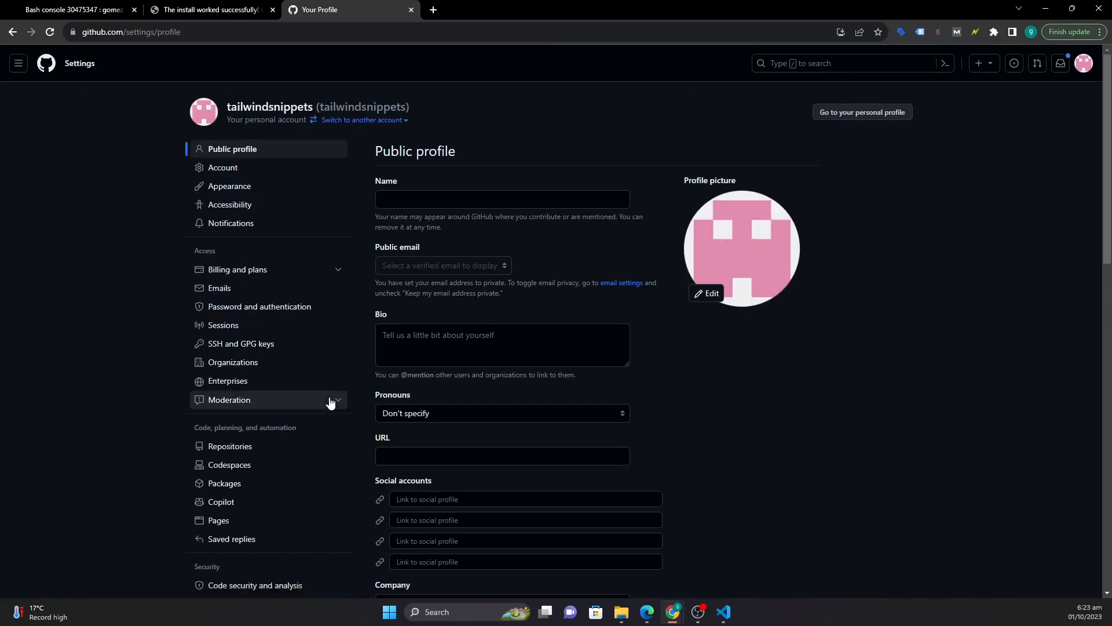
pyautogui.scroll(-7, 315, 377)
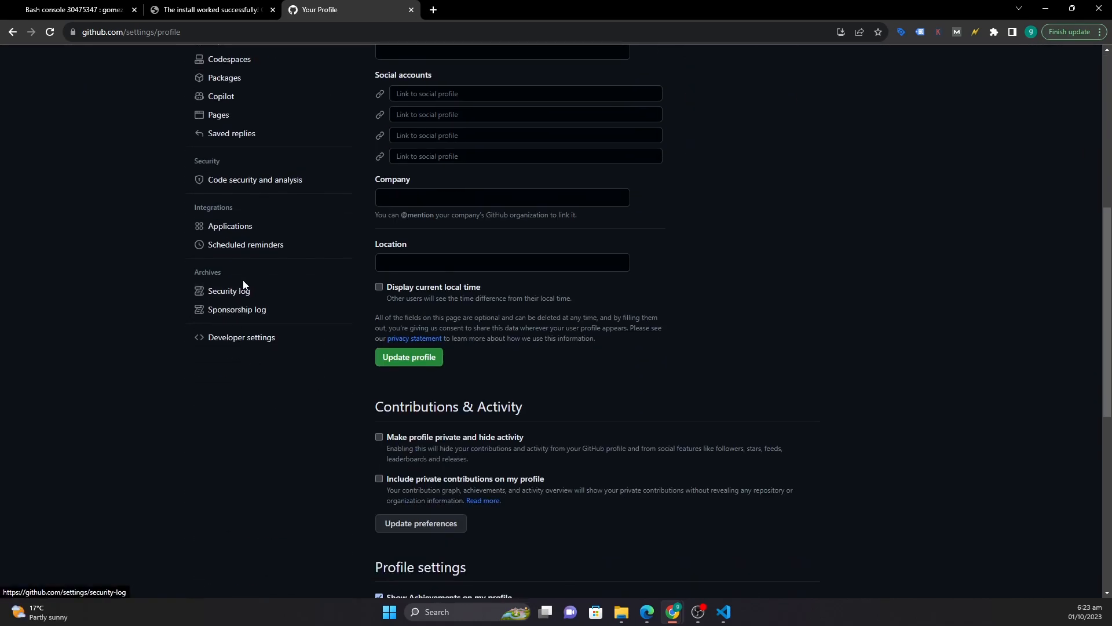
pyautogui.click(234, 341)
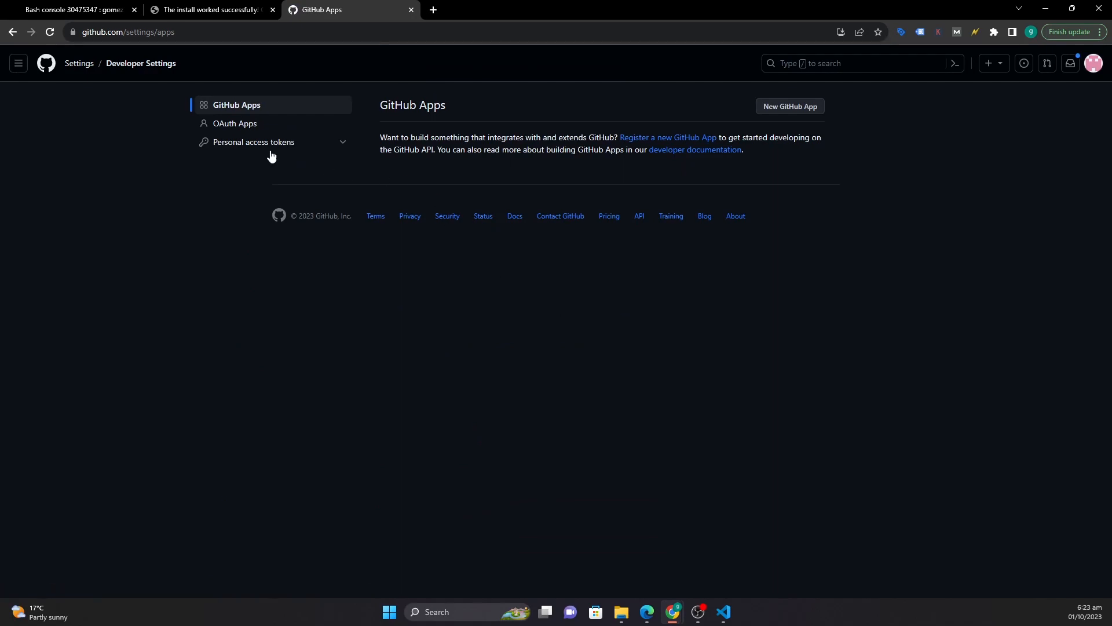
pyautogui.click(344, 146)
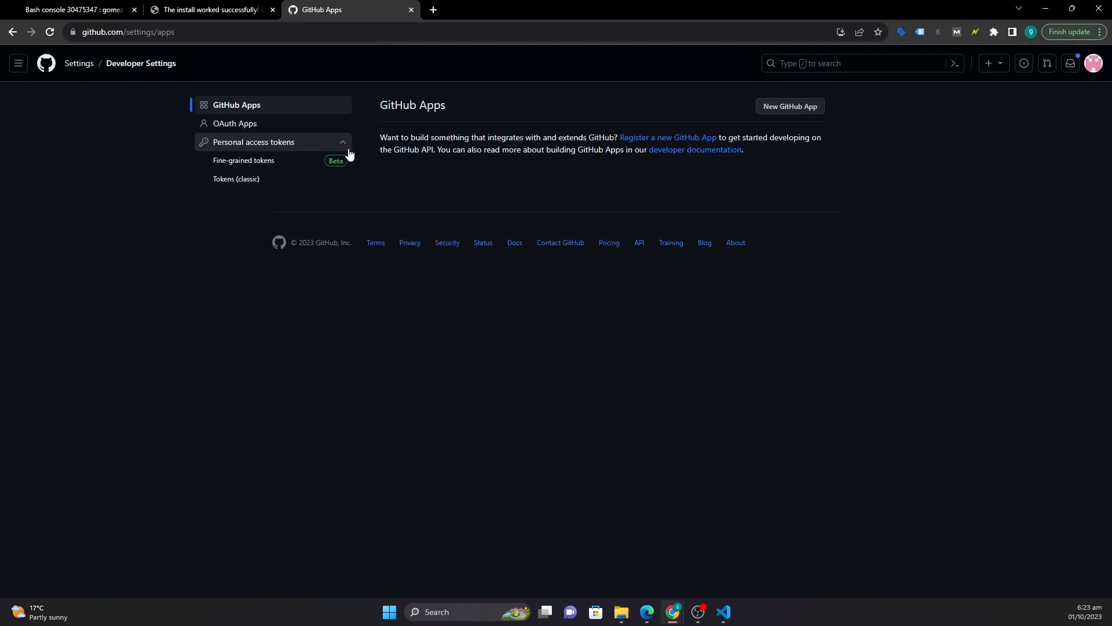
pyautogui.click(239, 181)
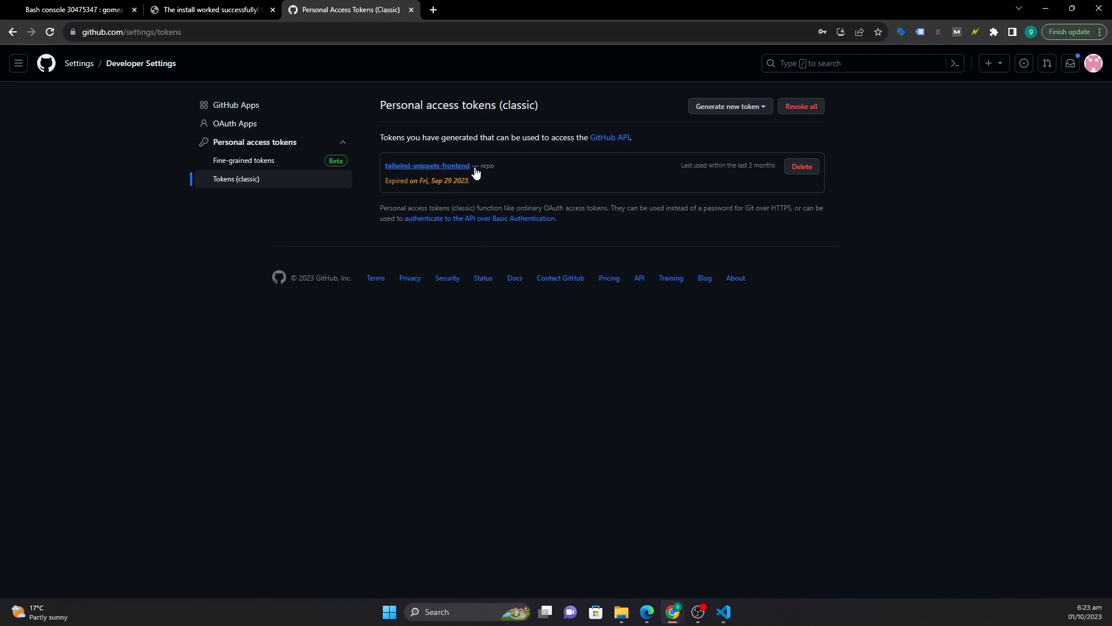
pyautogui.click(737, 108)
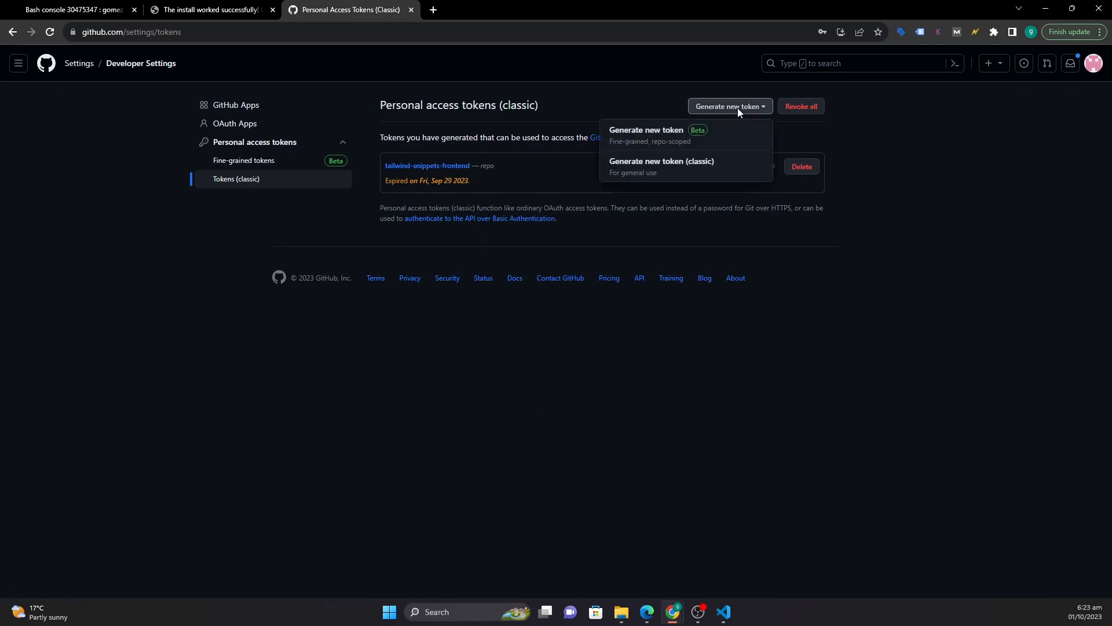
pyautogui.click(627, 139)
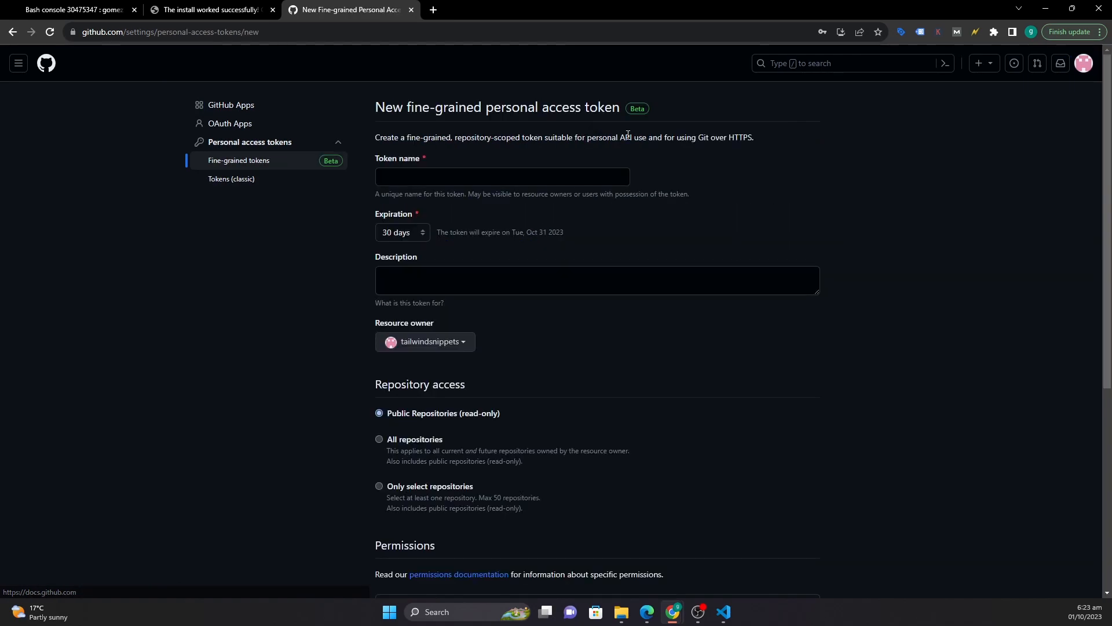
pyautogui.click(227, 180)
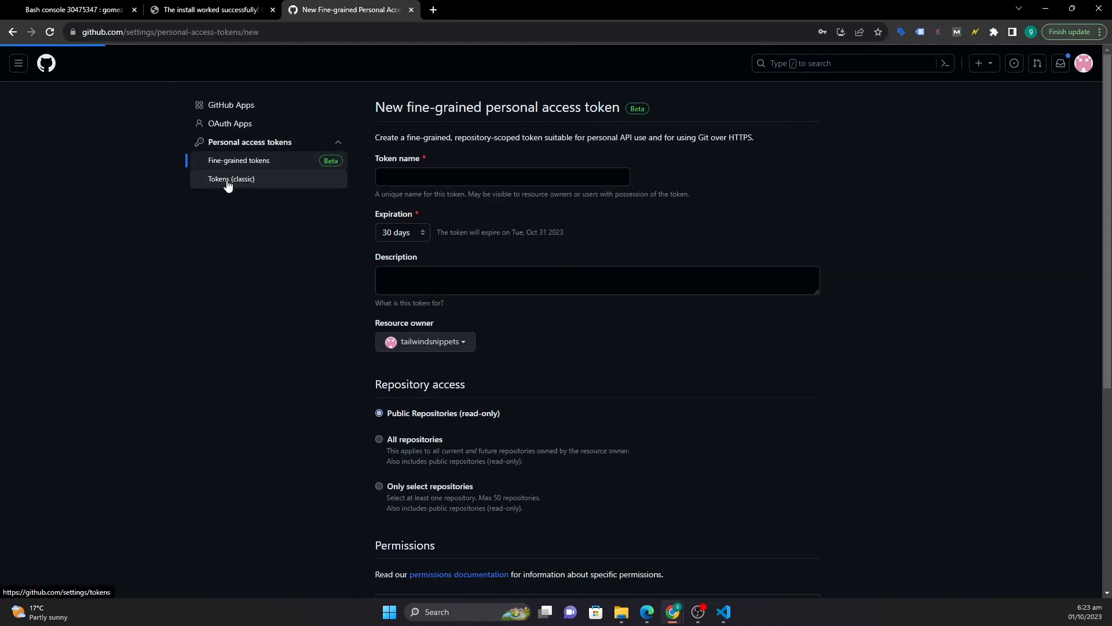
# - Start a new classic personal access token with the full repo scope and the note "Python anywhere"
pyautogui.click(742, 107)
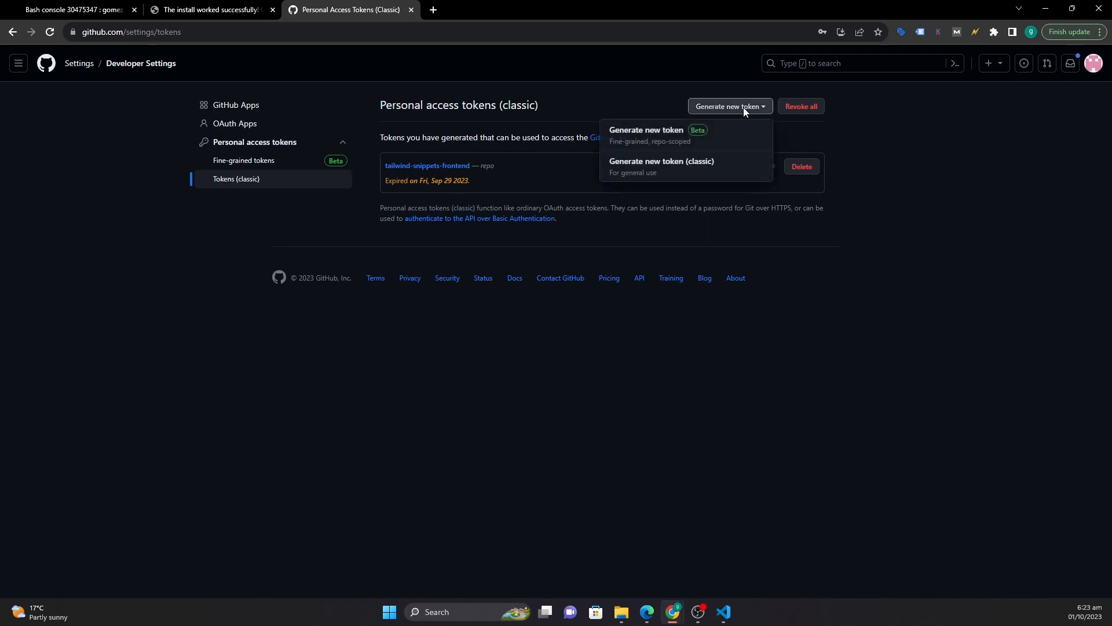
pyautogui.click(653, 169)
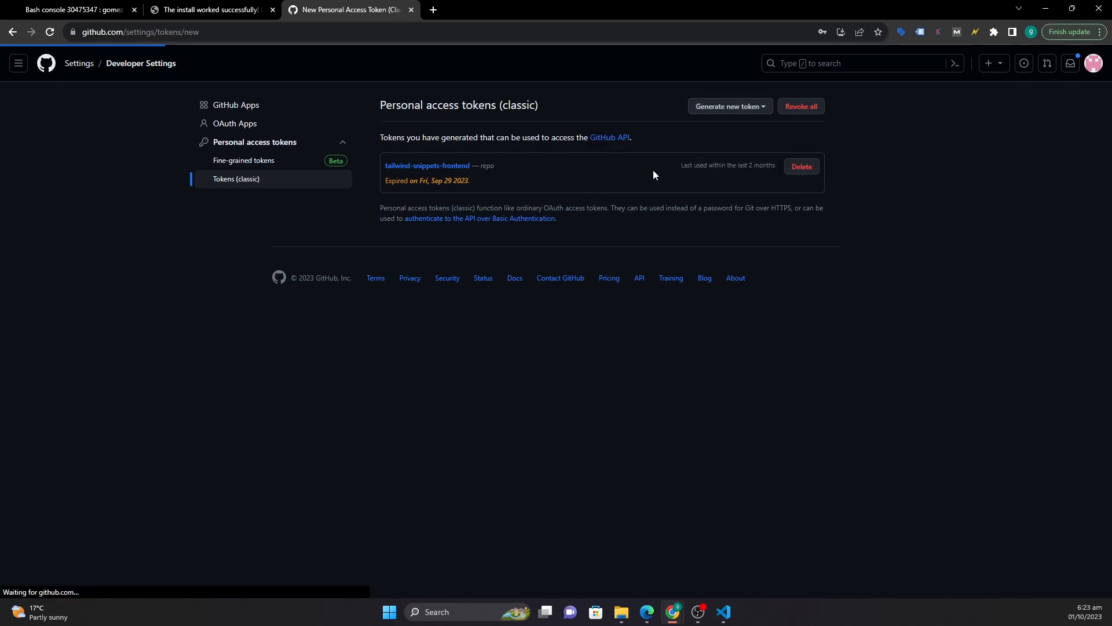
pyautogui.scroll(-1, 585, 240)
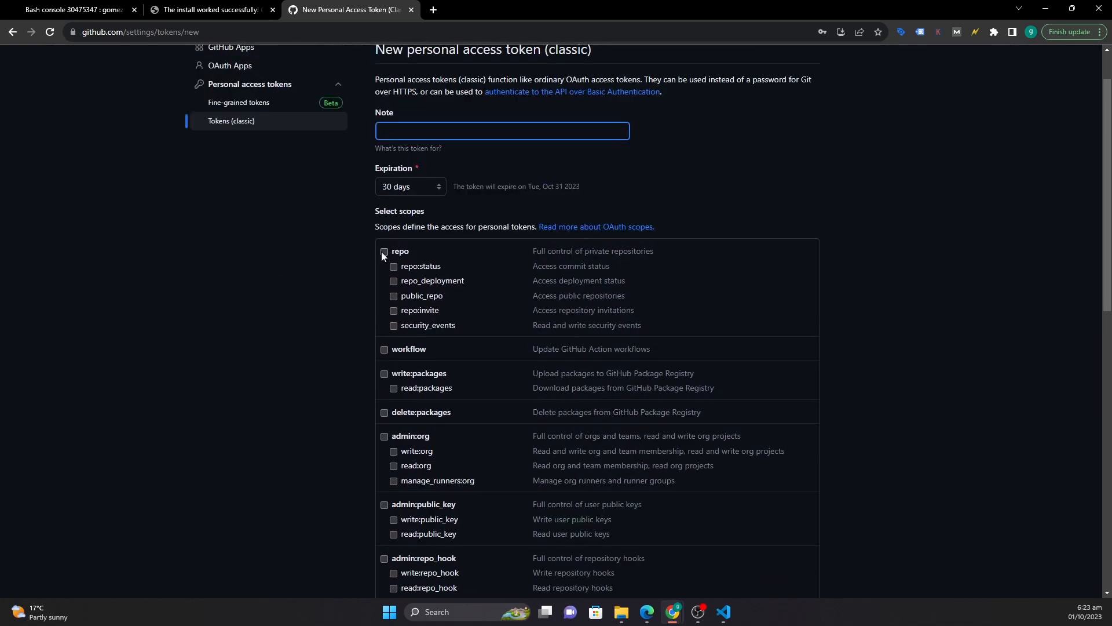
pyautogui.click(384, 251)
pyautogui.scroll(1, 722, 223)
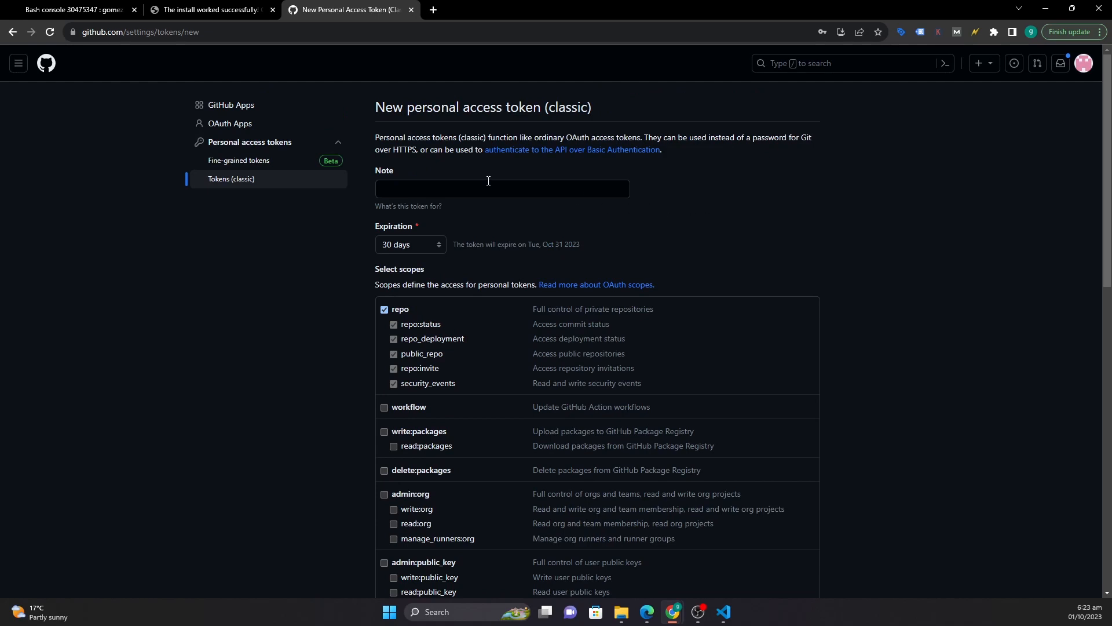
pyautogui.click(460, 192)
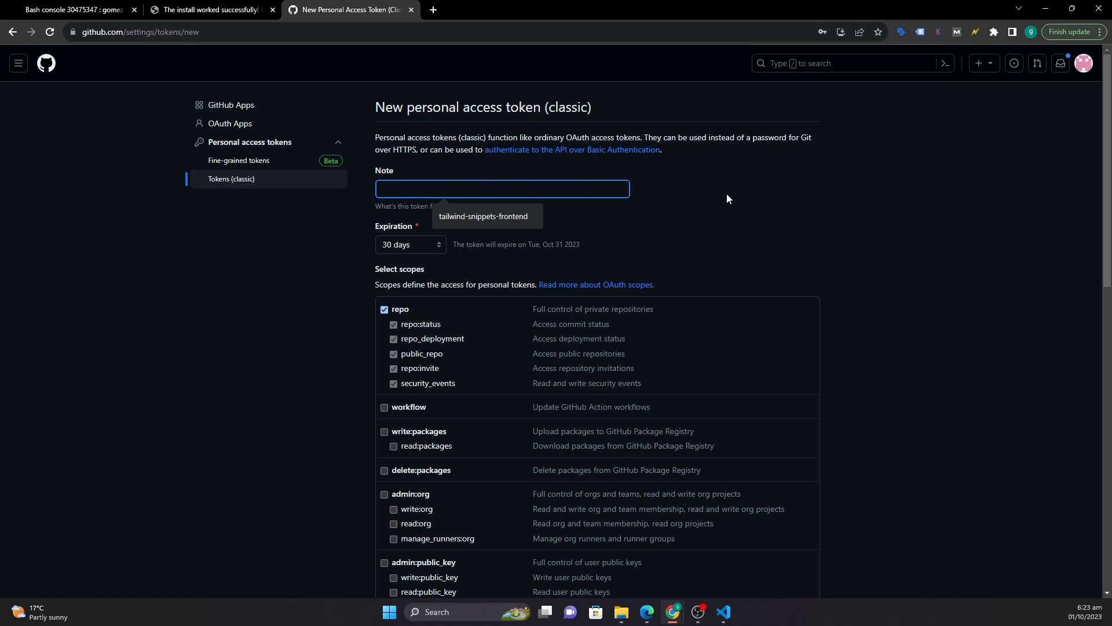
pyautogui.write('Python ')
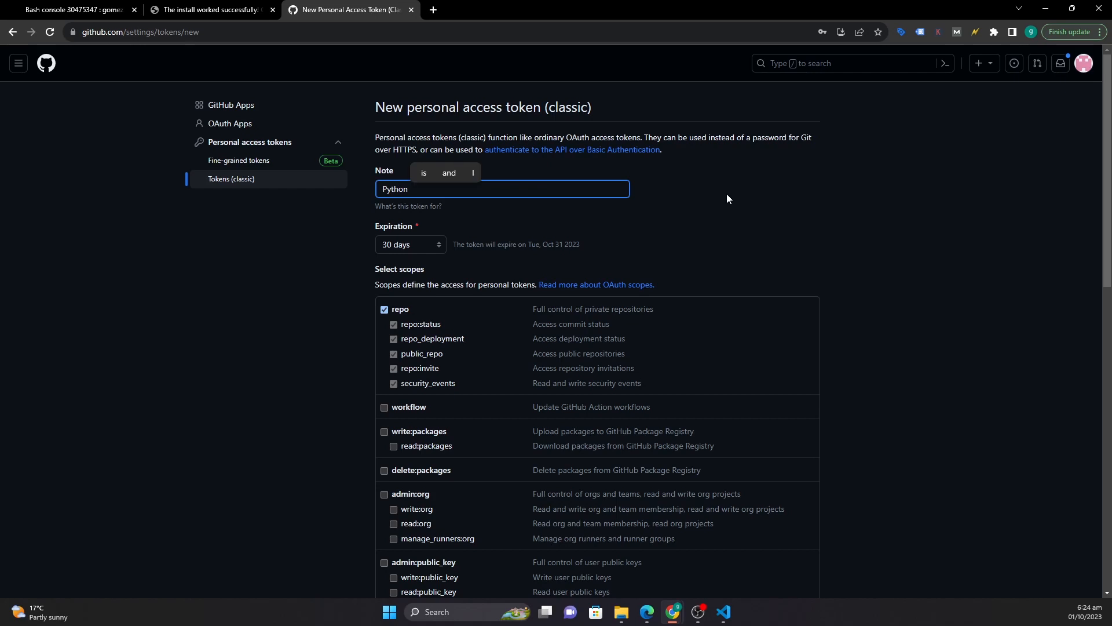
pyautogui.write('anywhere')
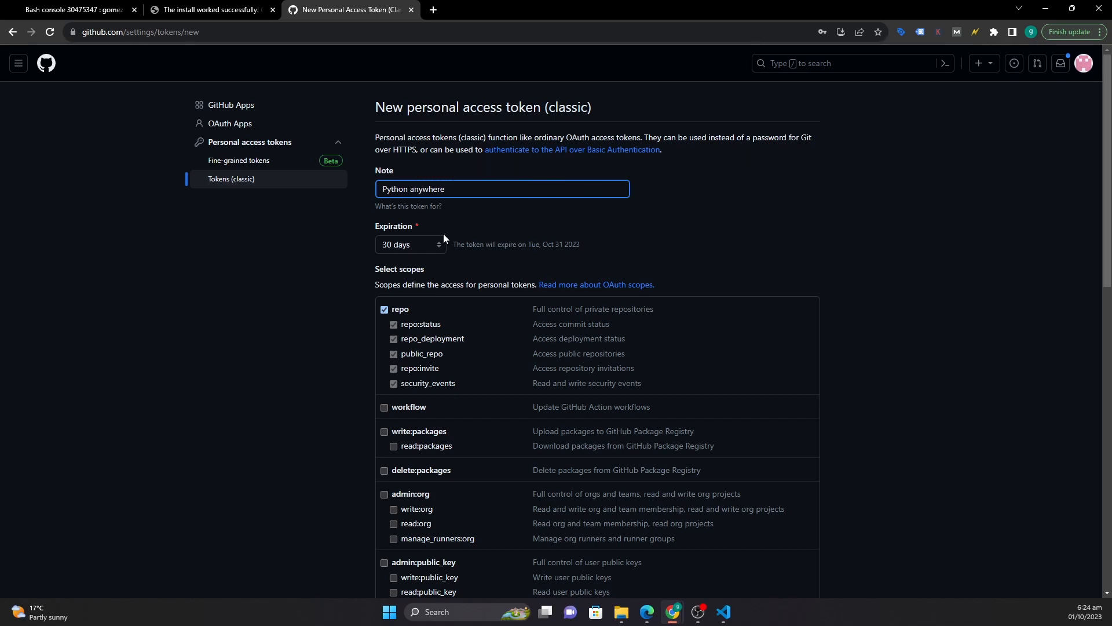
# - Generate the classic token with the 30-day expiration and copy the new personal access token
pyautogui.scroll(-1, 600, 227)
pyautogui.scroll(1, 600, 226)
pyautogui.scroll(-12, 731, 332)
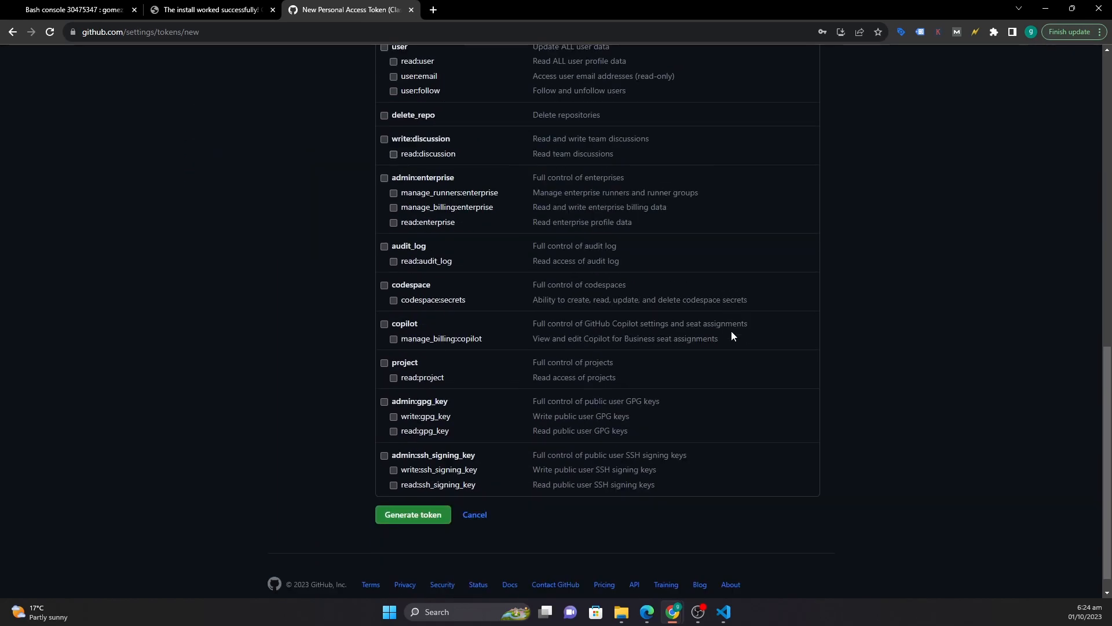
pyautogui.scroll(-1, 731, 334)
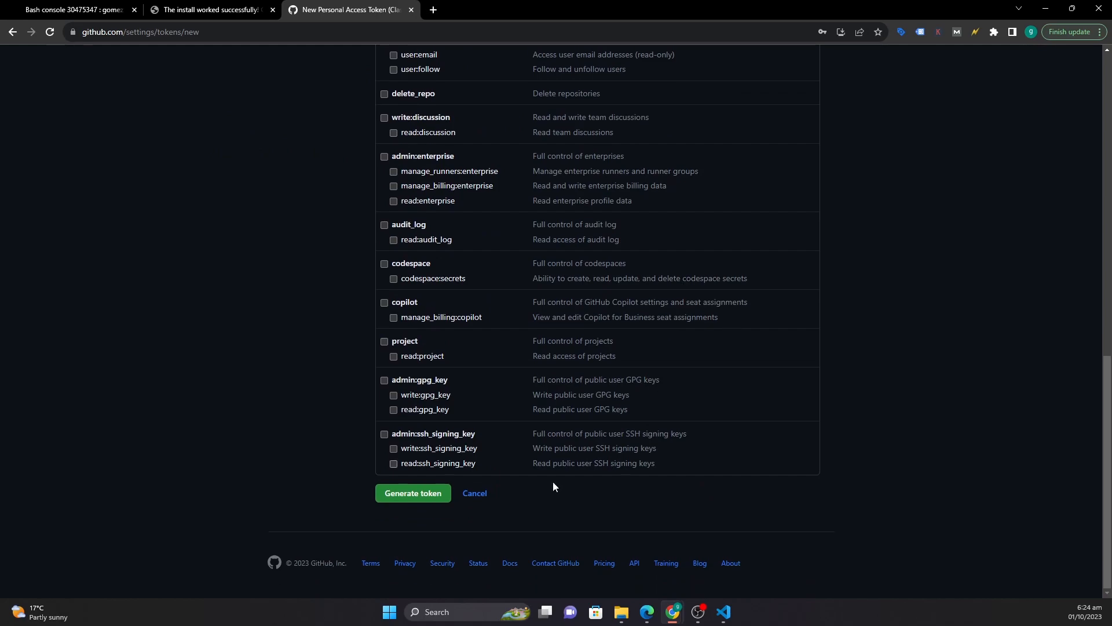
pyautogui.click(423, 493)
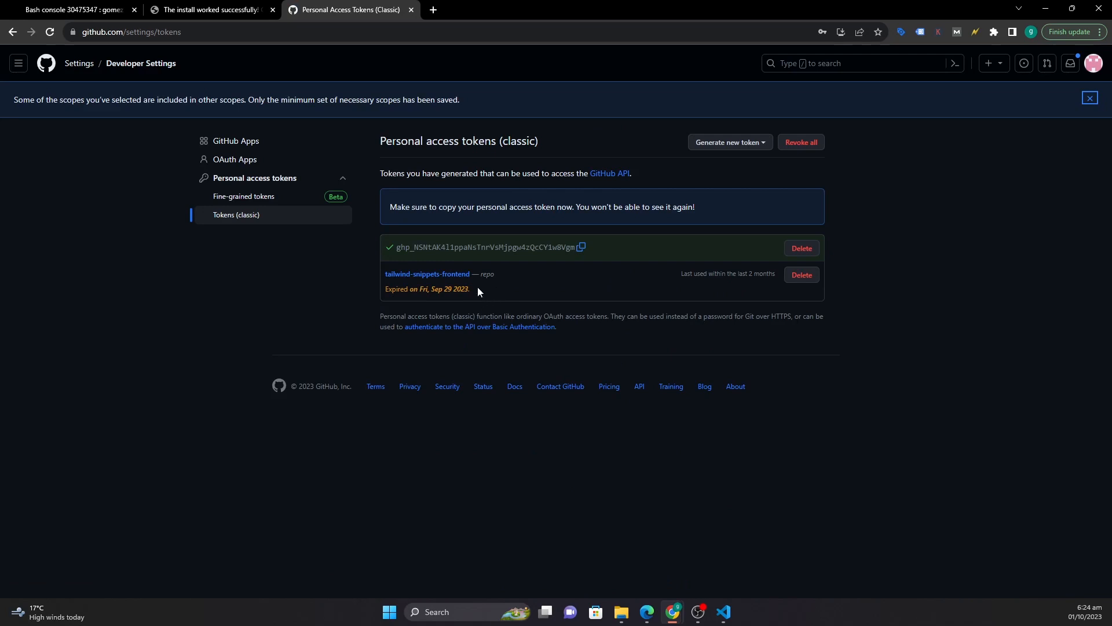
pyautogui.click(582, 247)
# - Paste the personal access token as the GitHub password in the Bash console to complete the clone, and list the home directory with ls
pyautogui.click(77, 7)
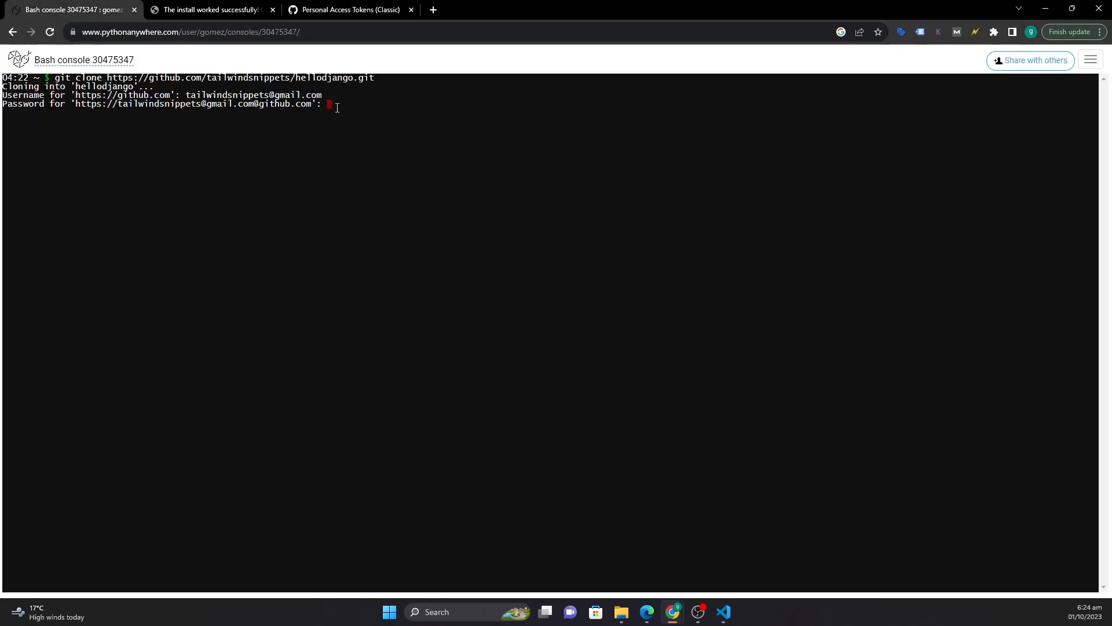
pyautogui.press('Return')
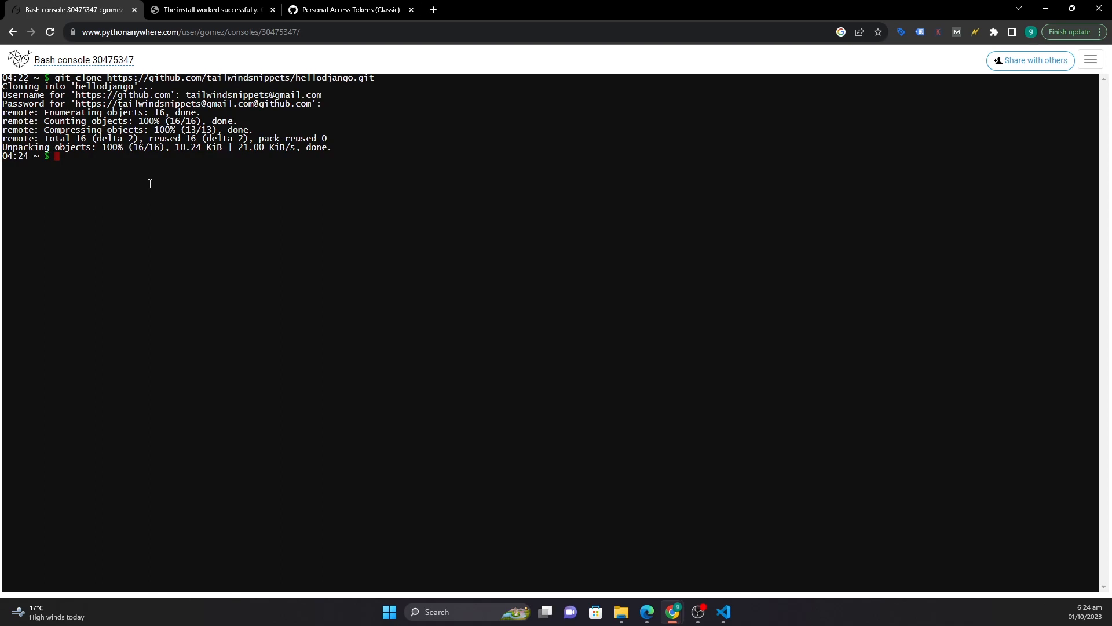
pyautogui.write('ls')
pyautogui.press('Return')
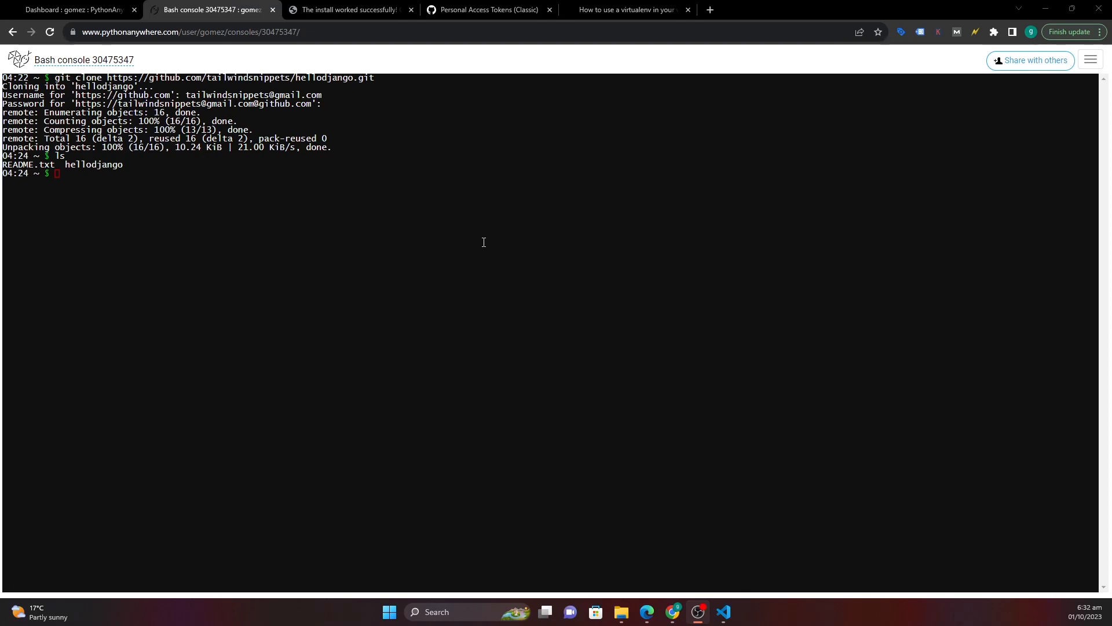
# - Examine the PythonAnywhere virtualenv guide, focusing on the mkvirtualenv command, its --python=/usr/bin/python3.10 option and the package installation instructions
pyautogui.click(616, 10)
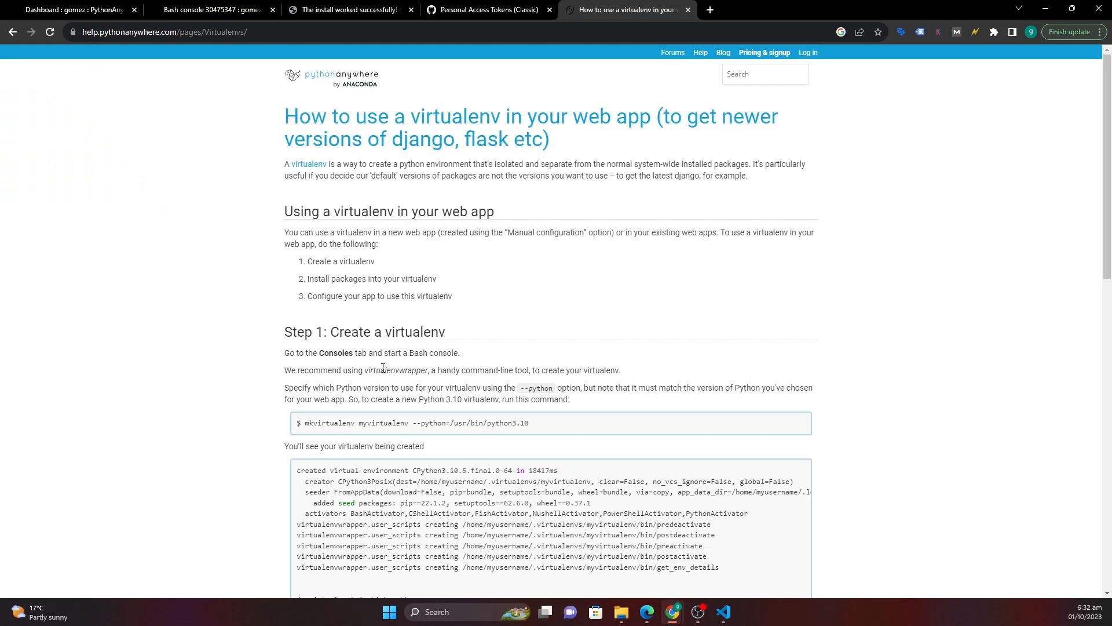
pyautogui.scroll(-2, 383, 369)
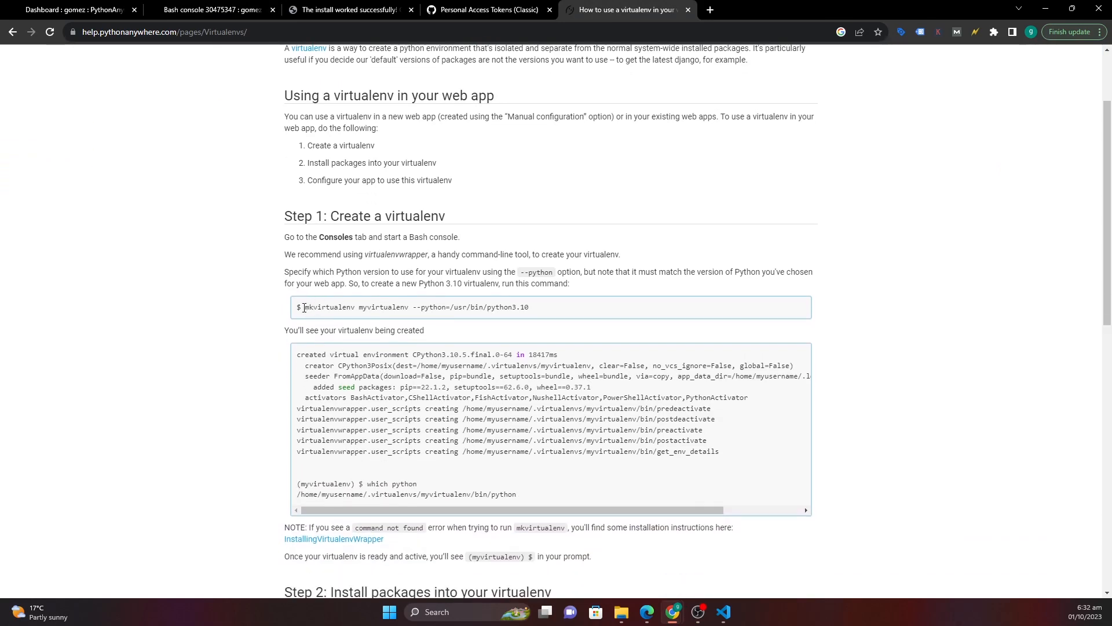
pyautogui.moveTo(304, 307); pyautogui.dragTo(381, 304)
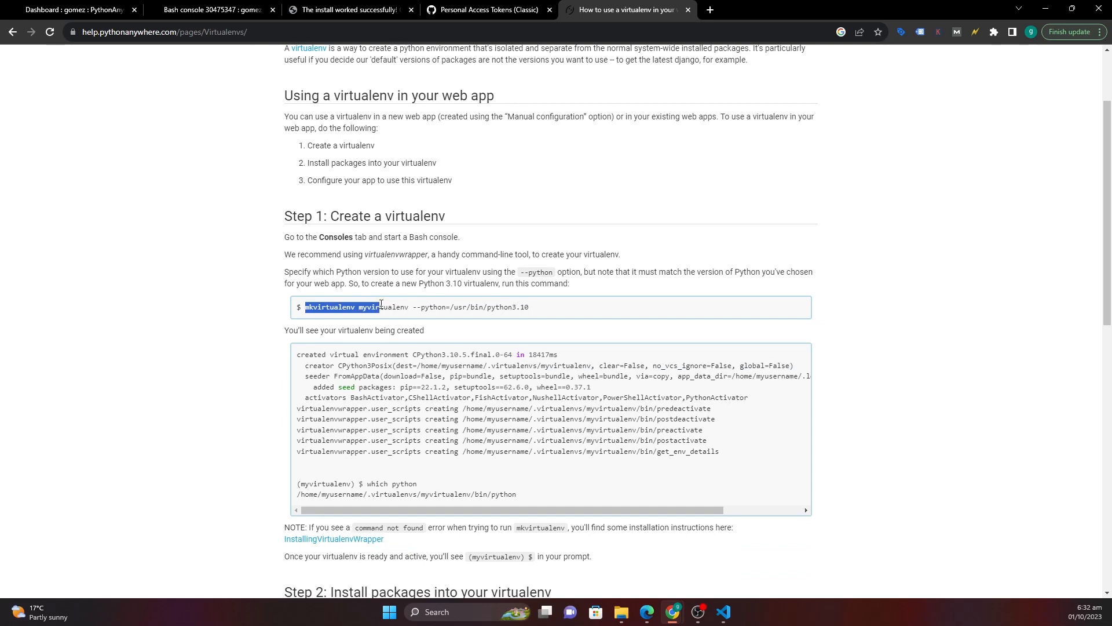
pyautogui.click(311, 311)
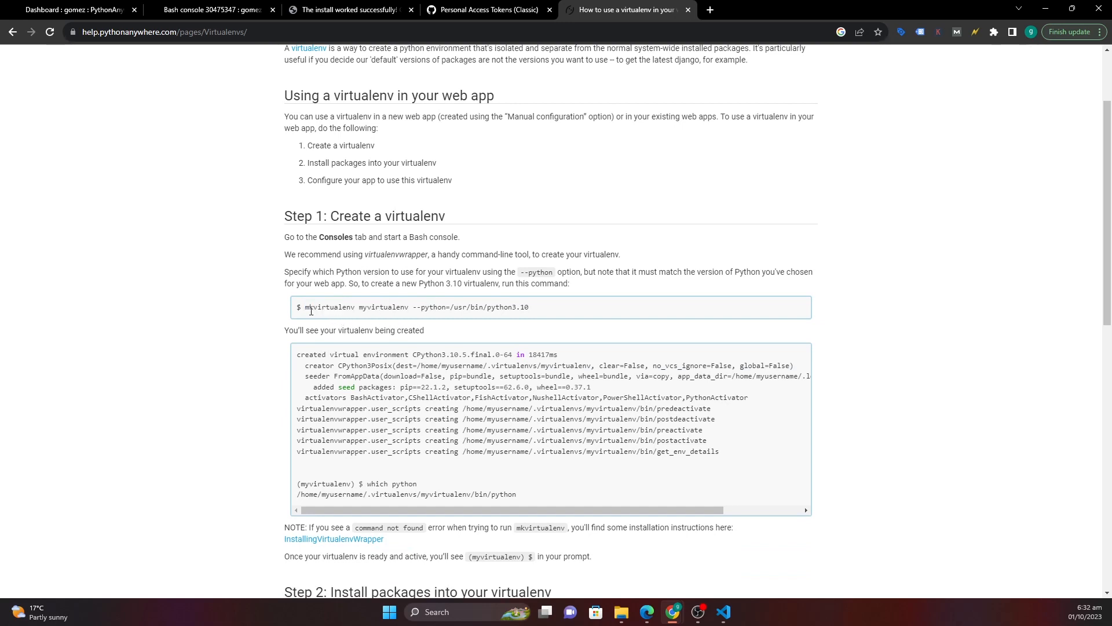
pyautogui.scroll(-4, 442, 336)
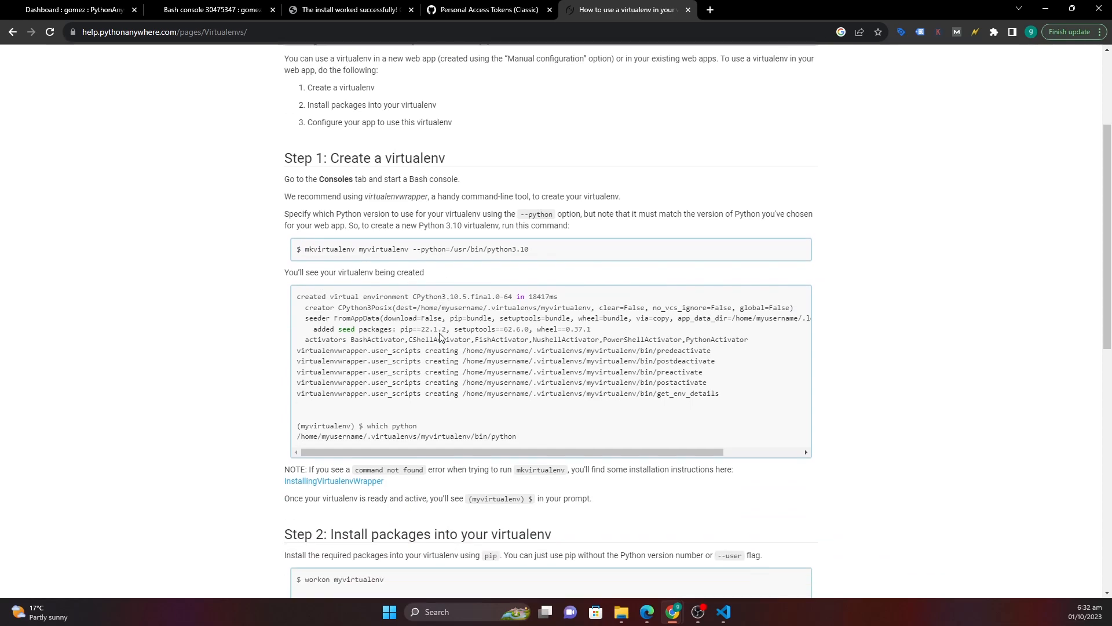
pyautogui.scroll(2, 469, 310)
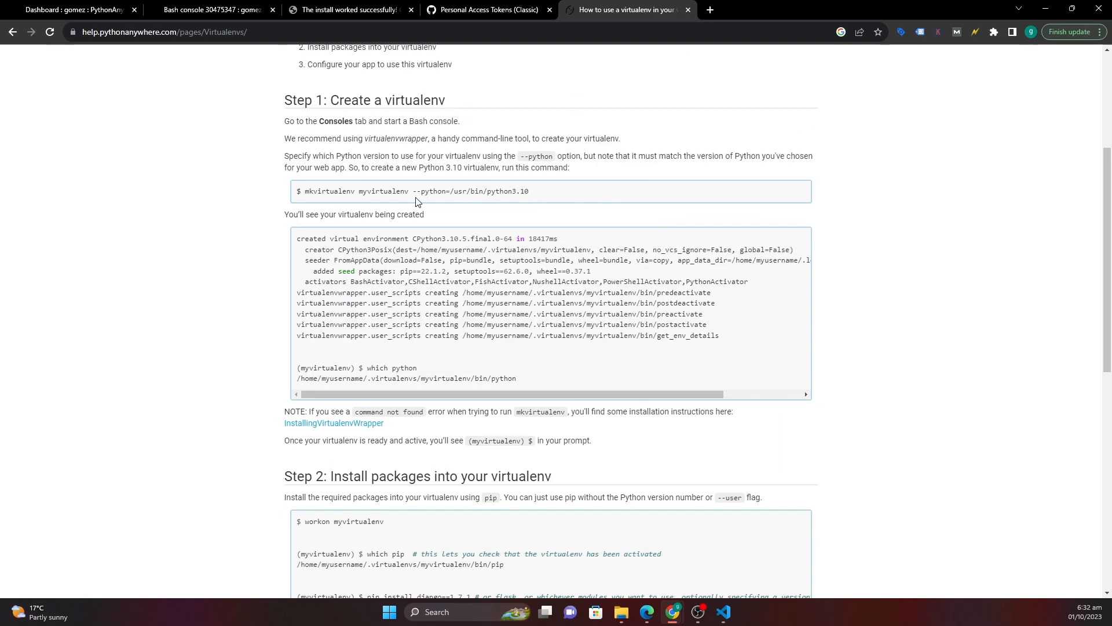
pyautogui.scroll(-1, 550, 423)
pyautogui.scroll(-4, 549, 423)
pyautogui.scroll(5, 472, 295)
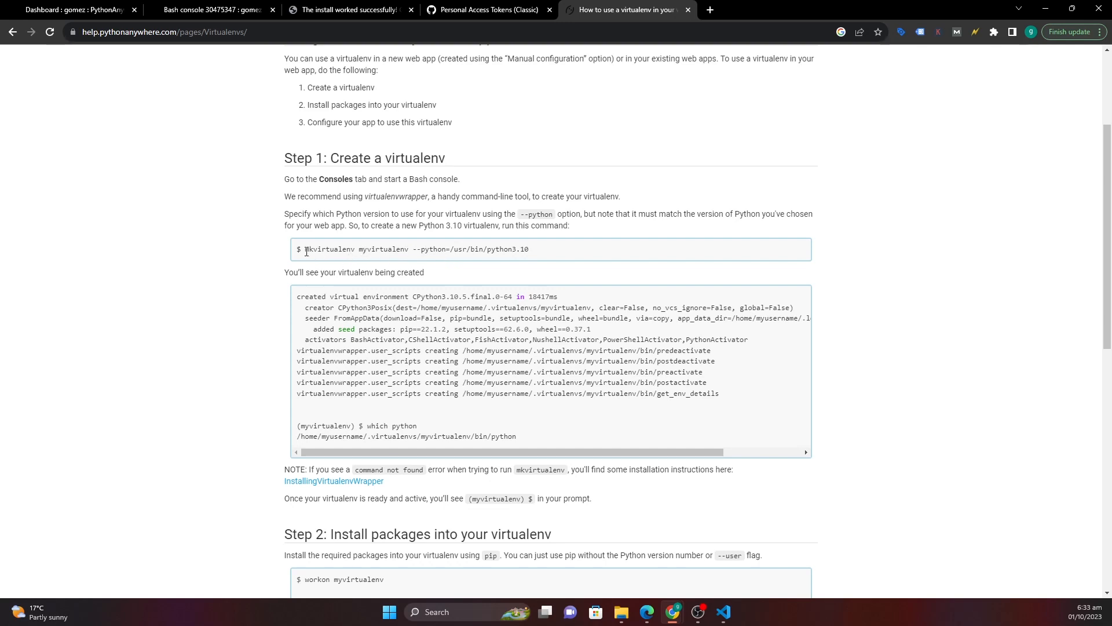
pyautogui.moveTo(305, 249); pyautogui.dragTo(493, 247)
pyautogui.click(563, 253)
pyautogui.moveTo(413, 249); pyautogui.dragTo(530, 250)
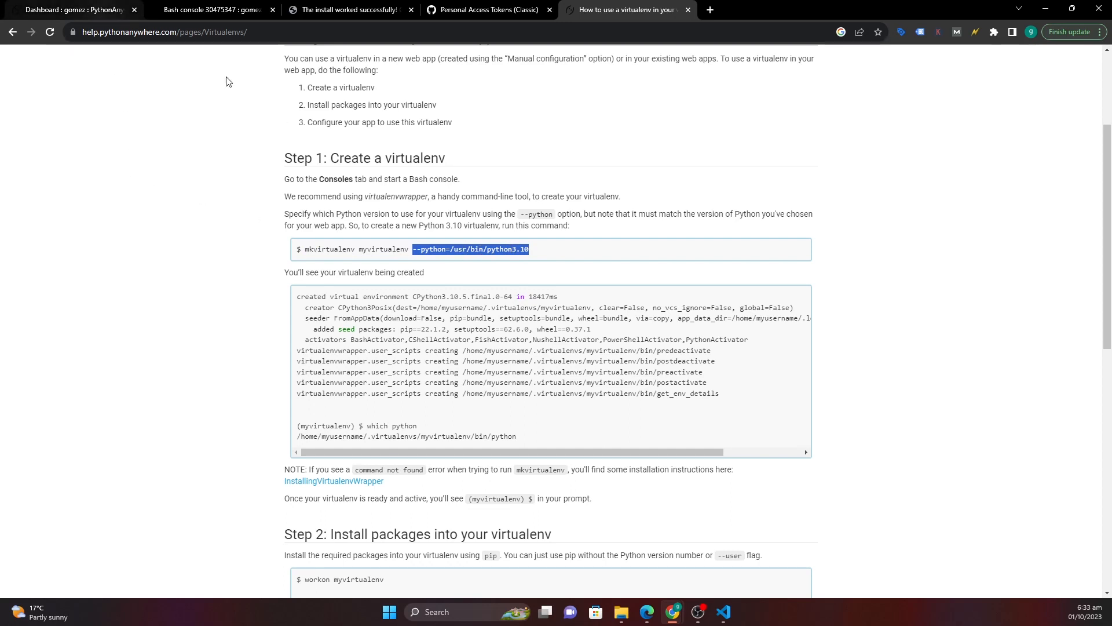
# - Check which Python versions the PythonAnywhere dashboard offers for new consoles, and return to the virtualenv guide
pyautogui.click(524, 255)
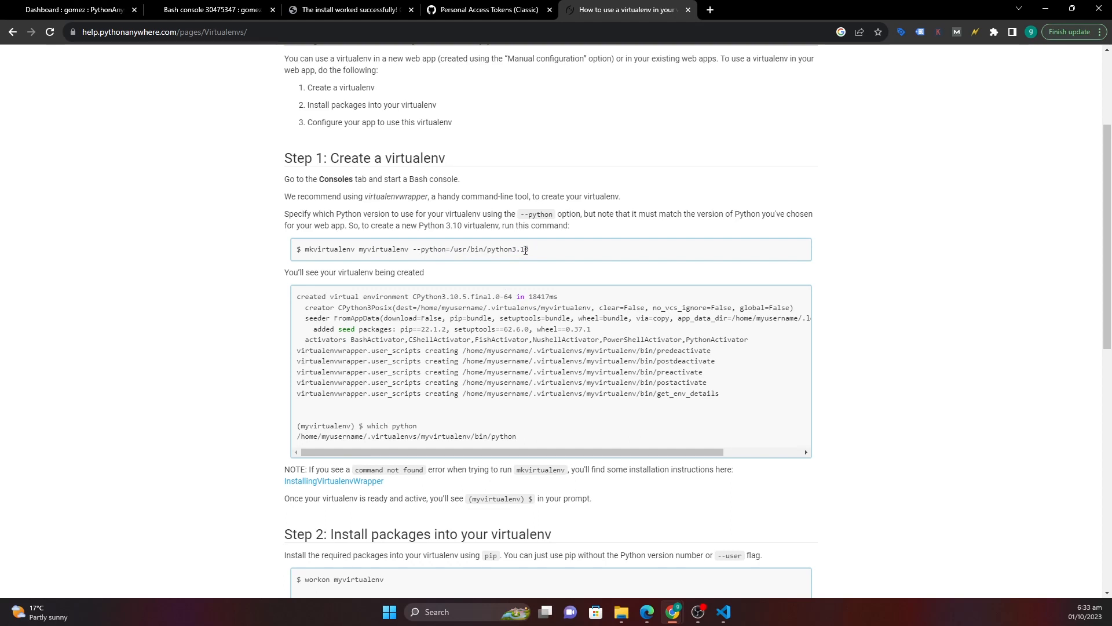
pyautogui.click(74, 8)
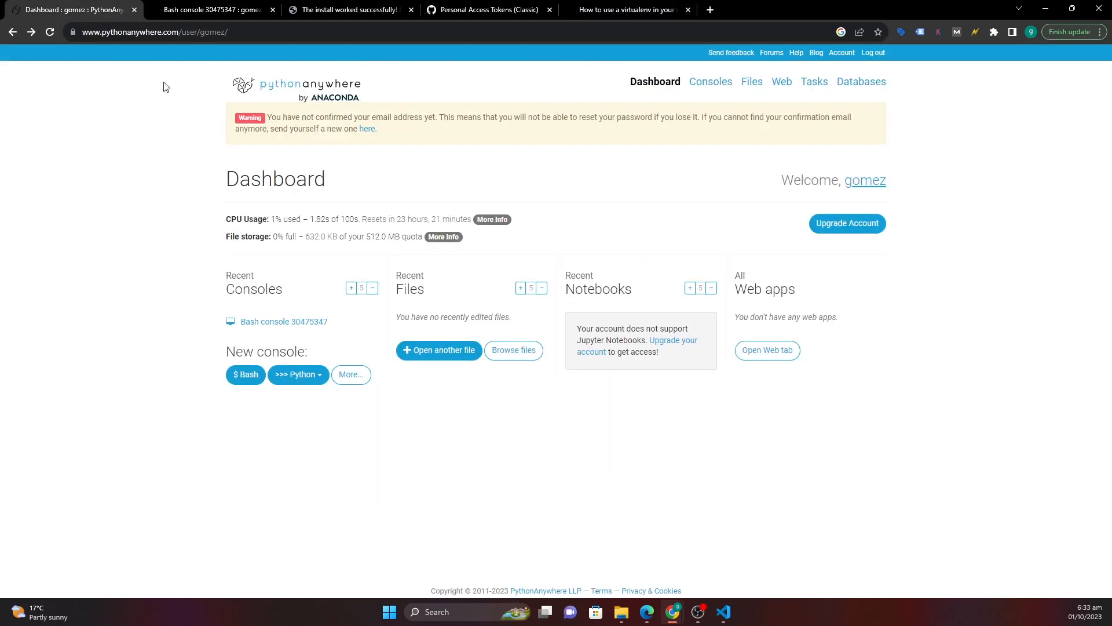
pyautogui.click(320, 378)
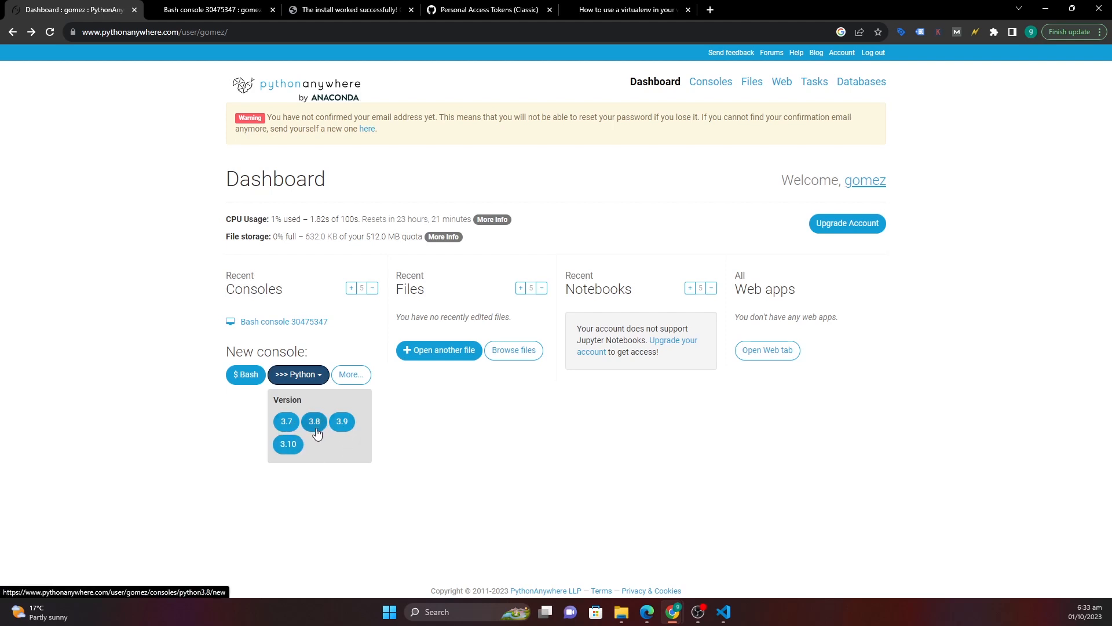
pyautogui.click(634, 9)
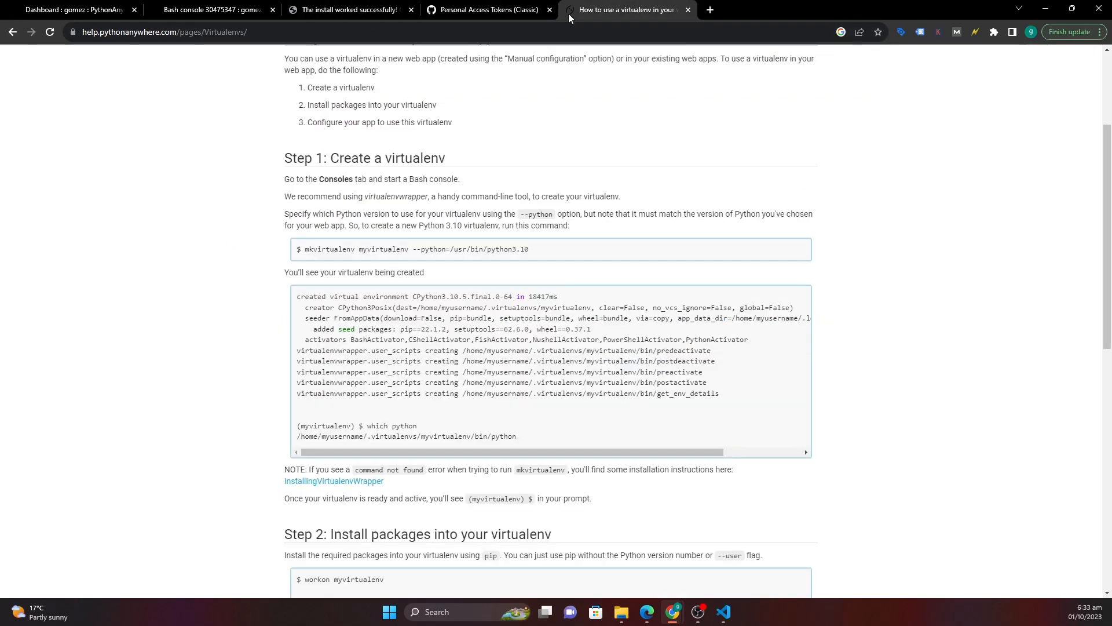
pyautogui.click(359, 11)
pyautogui.click(507, 7)
pyautogui.click(244, 10)
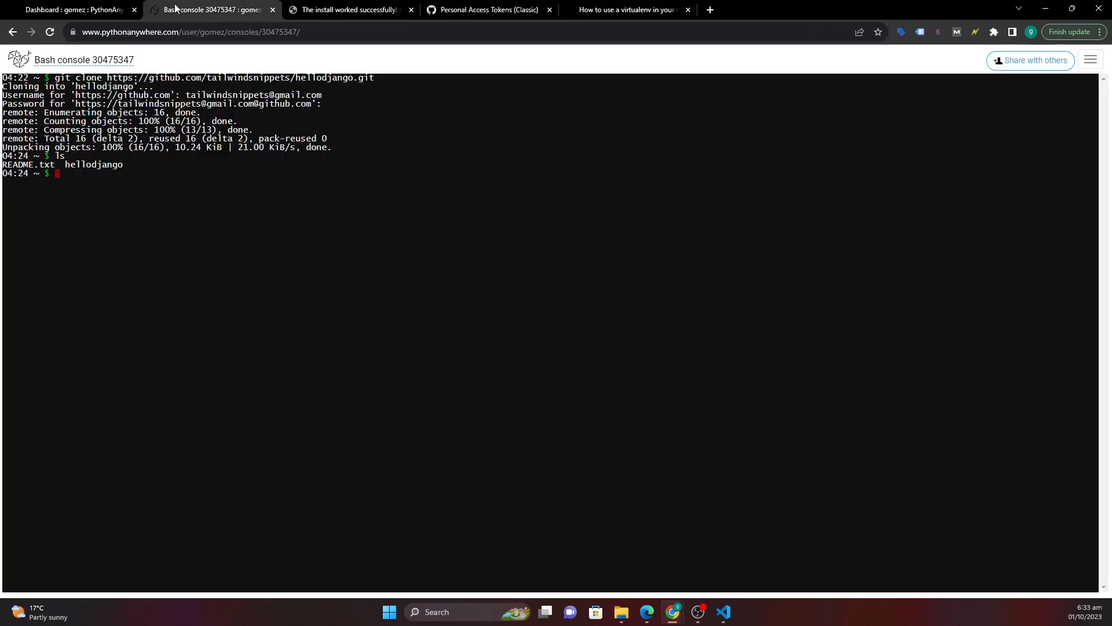
pyautogui.click(74, 7)
pyautogui.click(353, 9)
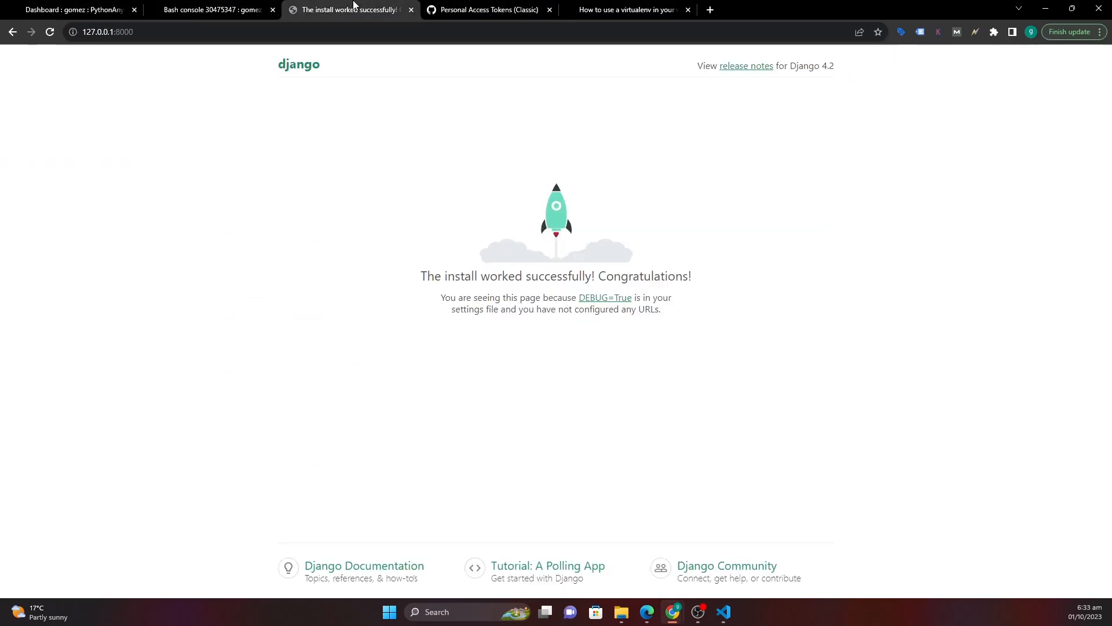
pyautogui.click(641, 7)
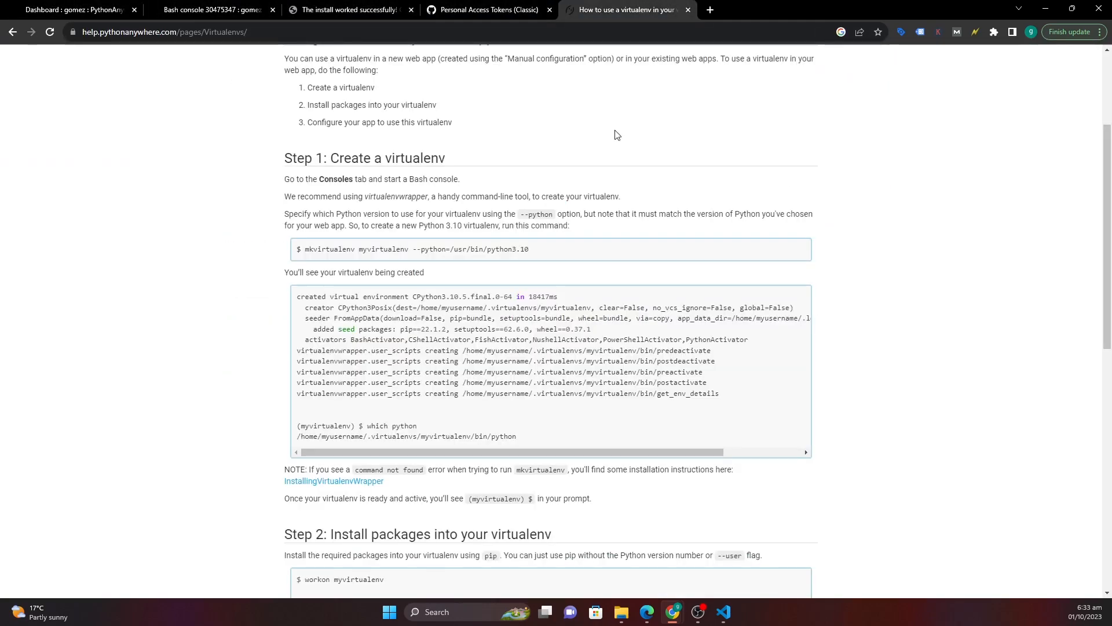
# - Copy the mkvirtualenv command from the guide and run mkvirtualenv venv in the Bash console
pyautogui.moveTo(305, 251); pyautogui.dragTo(355, 251)
pyautogui.rightClick(342, 249)
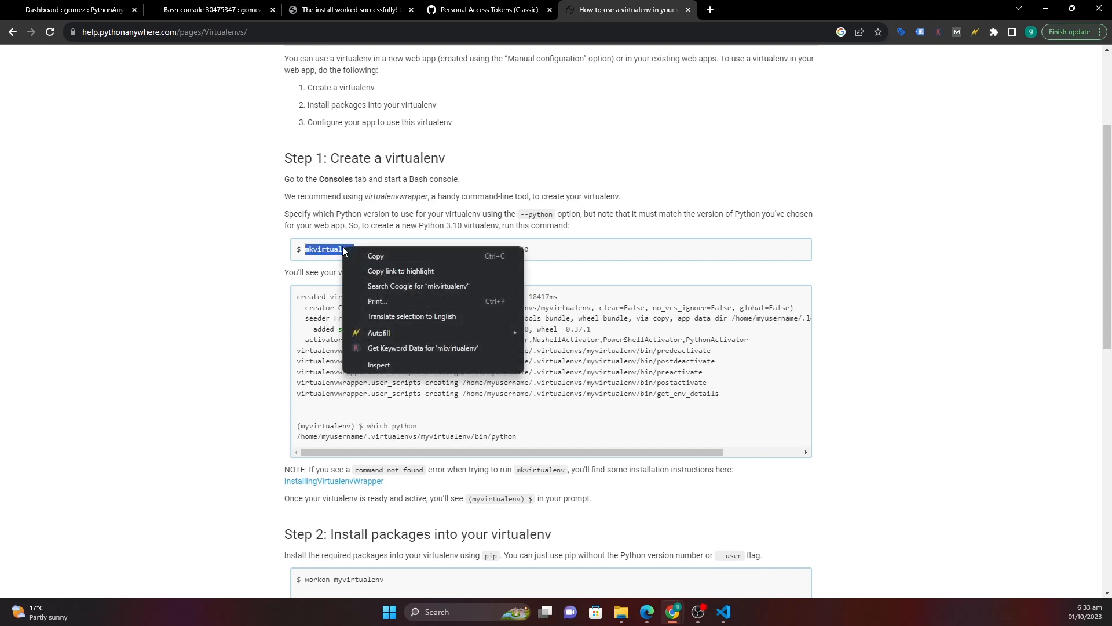
pyautogui.click(397, 260)
pyautogui.click(209, 10)
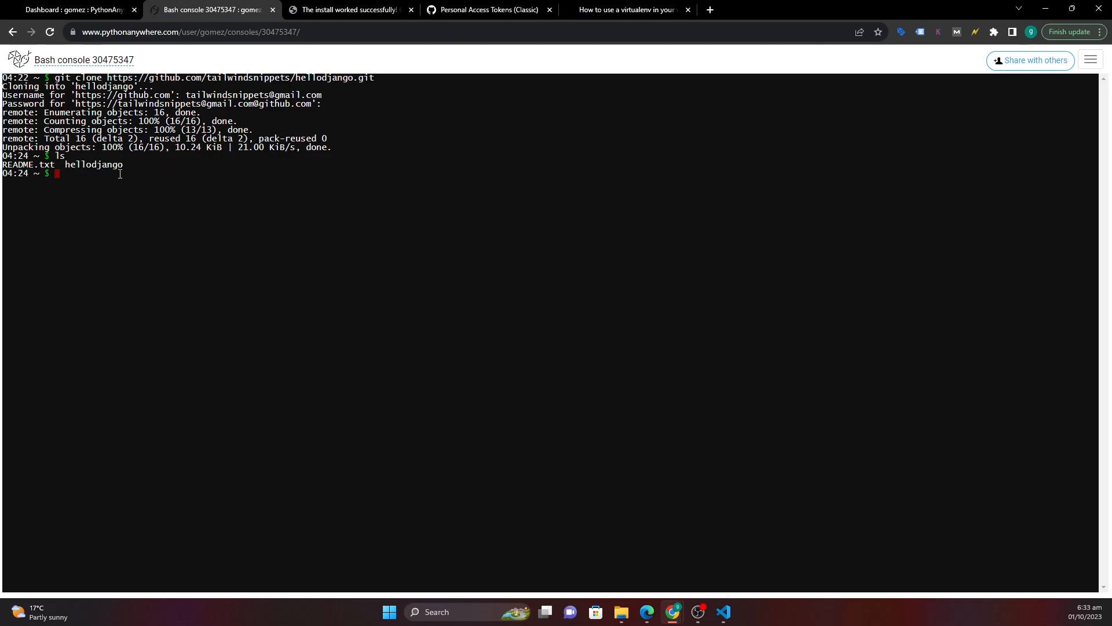
pyautogui.hotkey('ctrl', 'v')
pyautogui.write('venv')
pyautogui.press('Return')
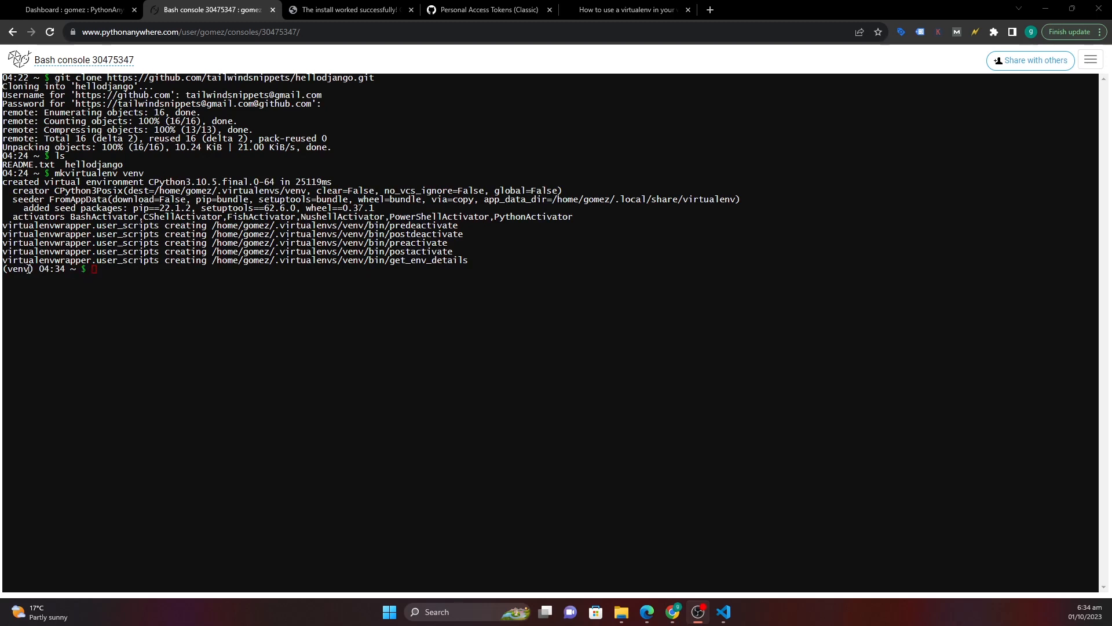
# - Change into the hellodjango directory in the Bash console and list its contents with ls
pyautogui.moveTo(35, 270); pyautogui.dragTo(8, 269)
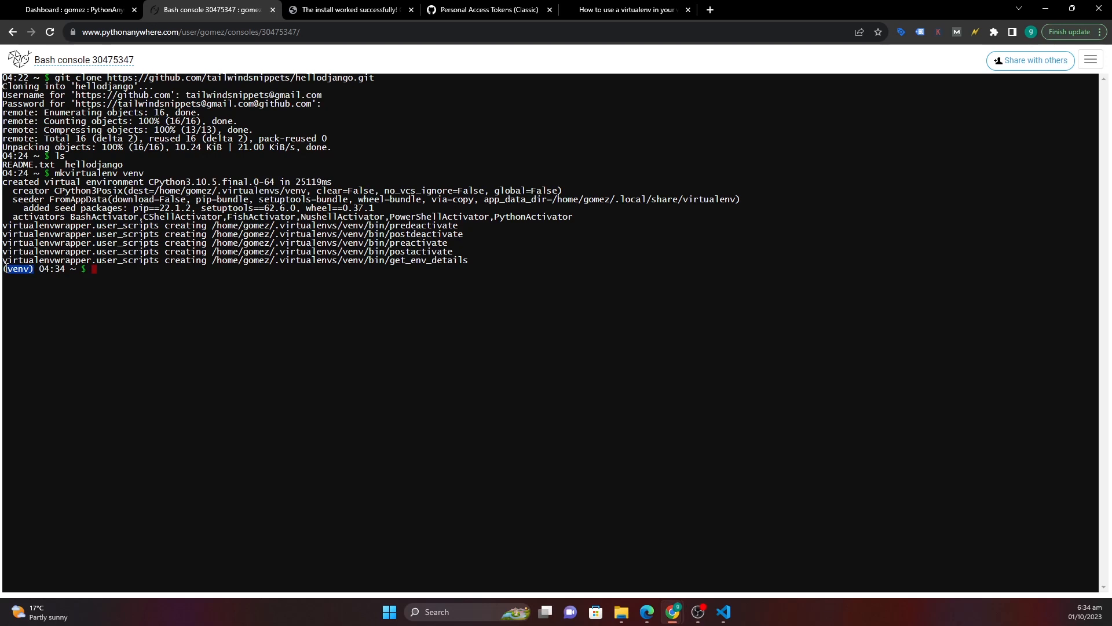
pyautogui.hotkey('ctrl', 'c')
pyautogui.click(112, 273)
pyautogui.write('cd he')
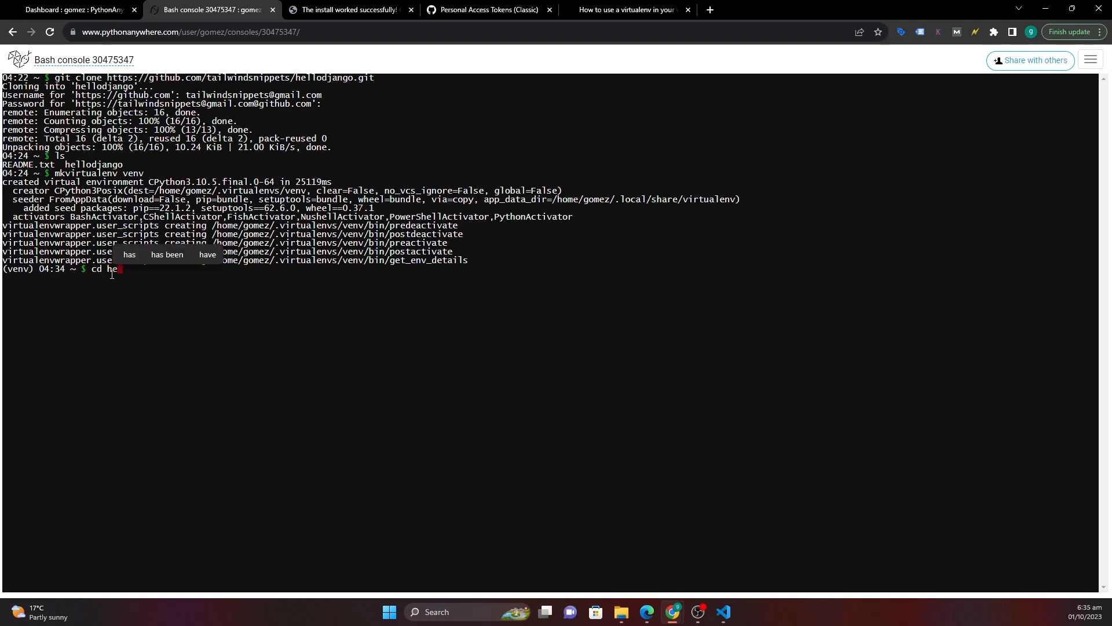
pyautogui.write('llodjango')
pyautogui.press('Return')
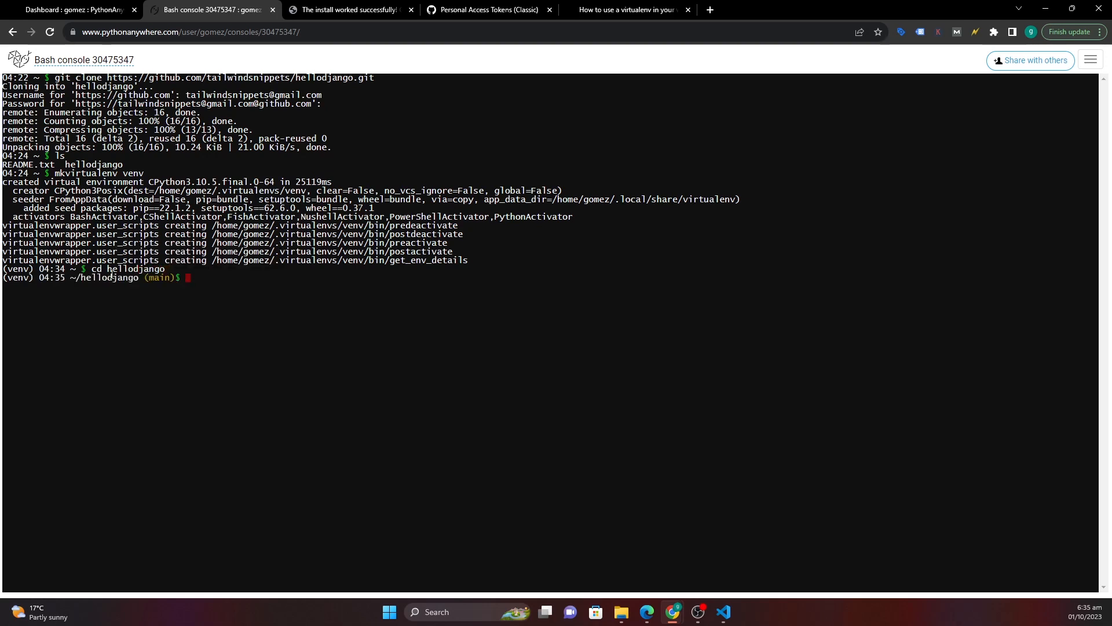
pyautogui.write('ls')
pyautogui.press('Return')
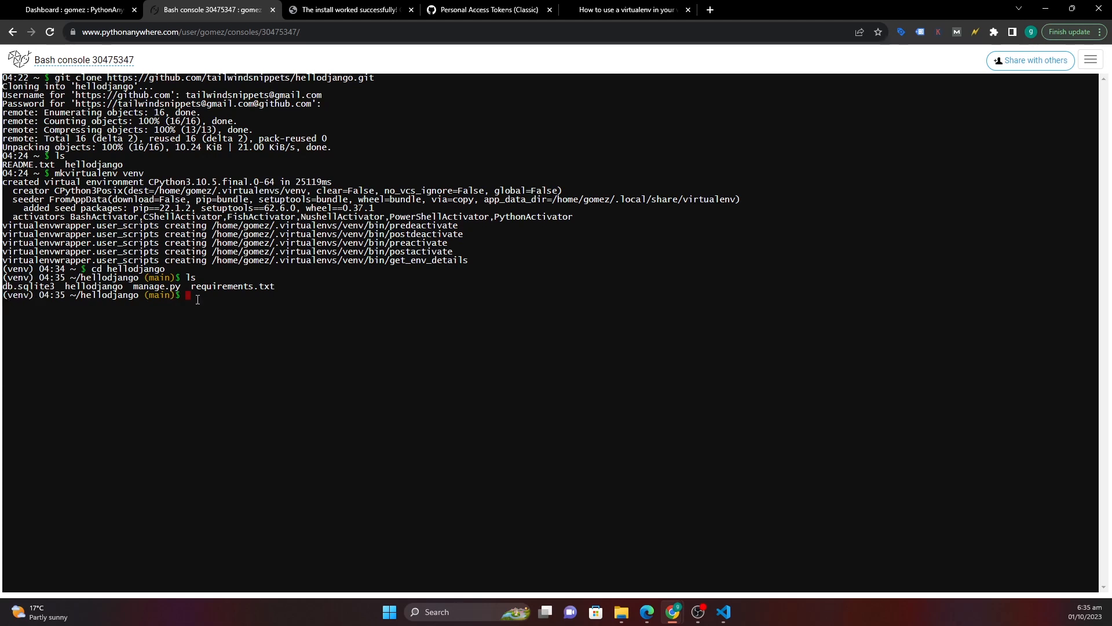
pyautogui.write('pyth')
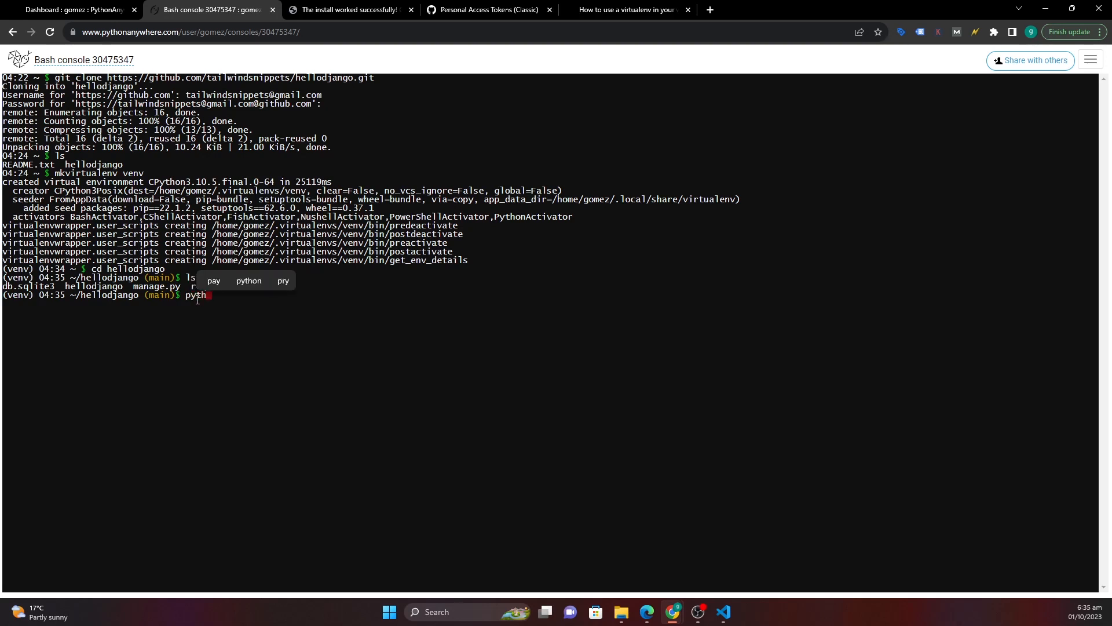
pyautogui.write('on')
pyautogui.press('BackSpace')
pyautogui.press('BackSpace')
pyautogui.press('BackSpace')
pyautogui.press('BackSpace')
pyautogui.press('BackSpace')
pyautogui.press('BackSpace')
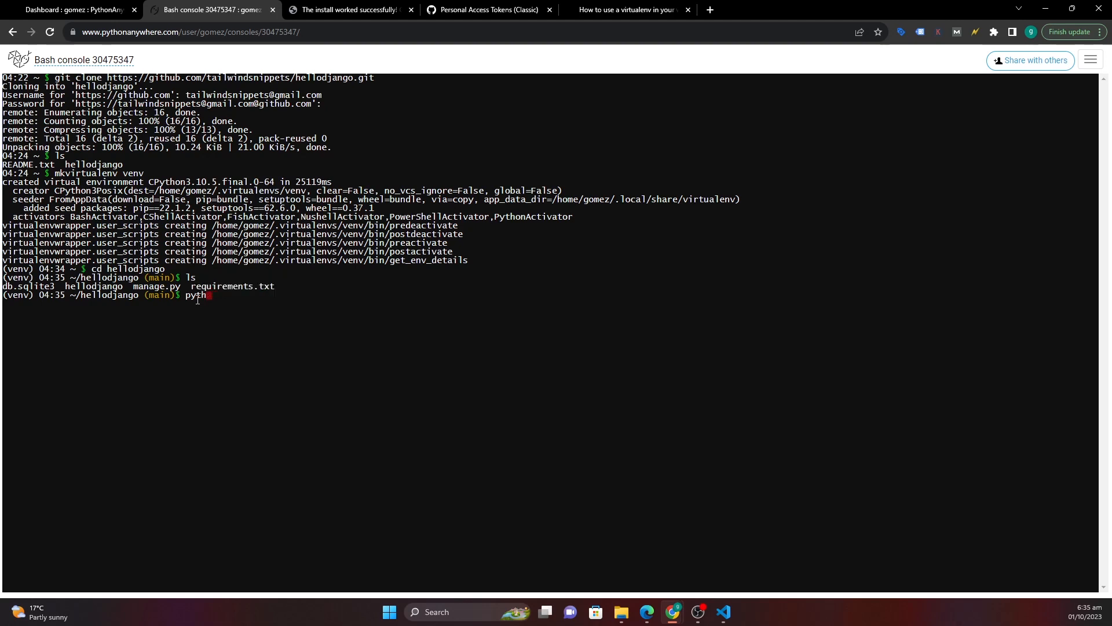
# - Install the project's dependencies into the virtualenv with pip install -r requirements.txt
pyautogui.write('pip inst')
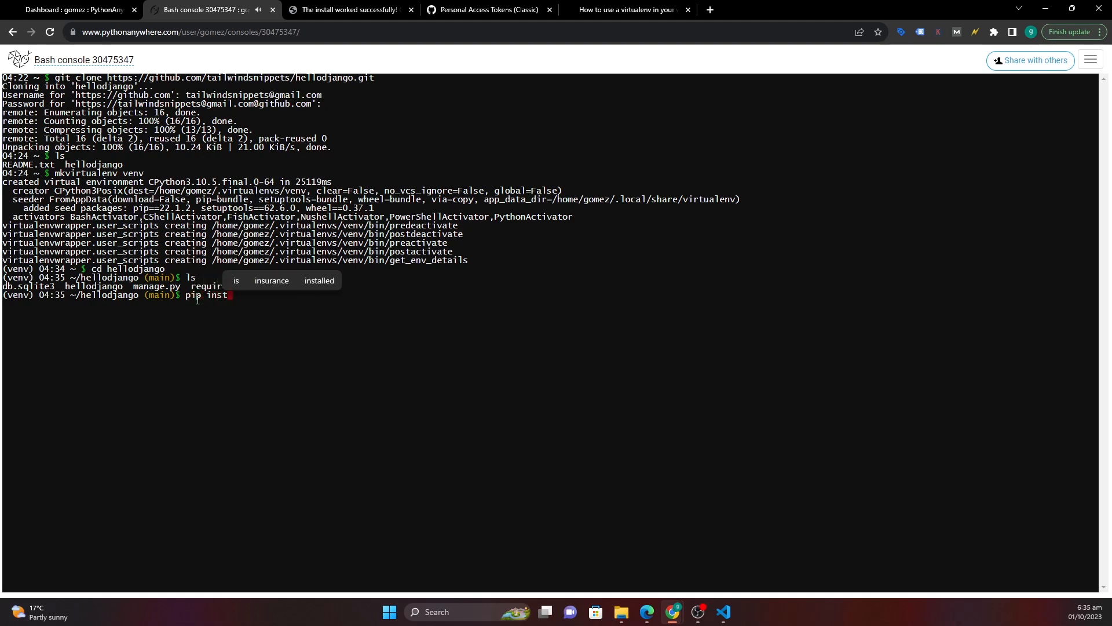
pyautogui.write('all -r ')
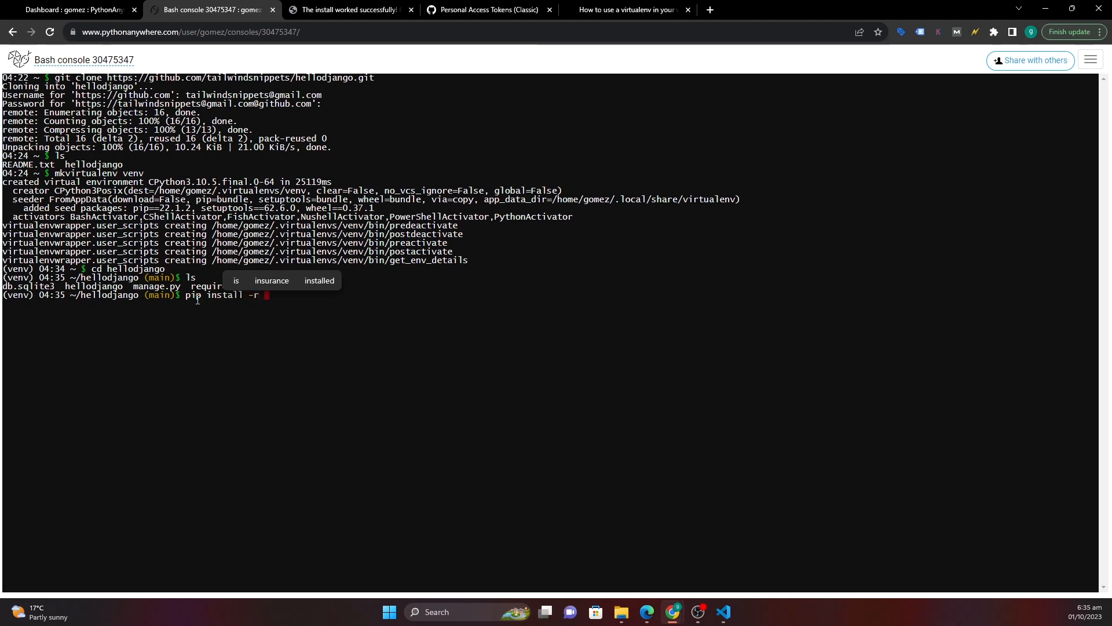
pyautogui.write('requirements')
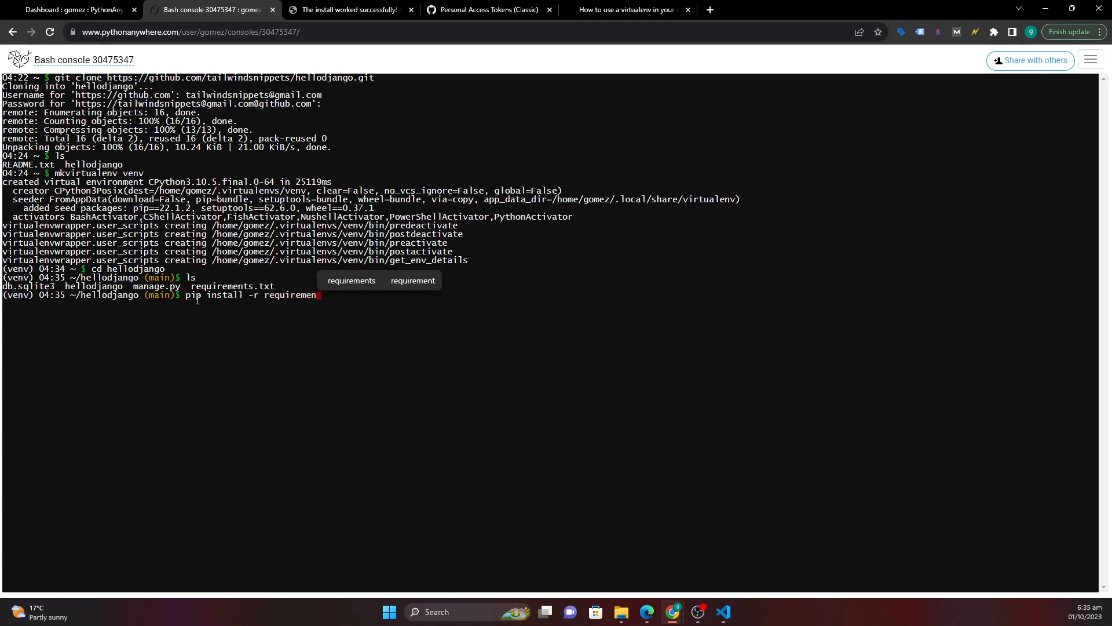
pyautogui.write('.tx')
pyautogui.write('t')
pyautogui.press('Return')
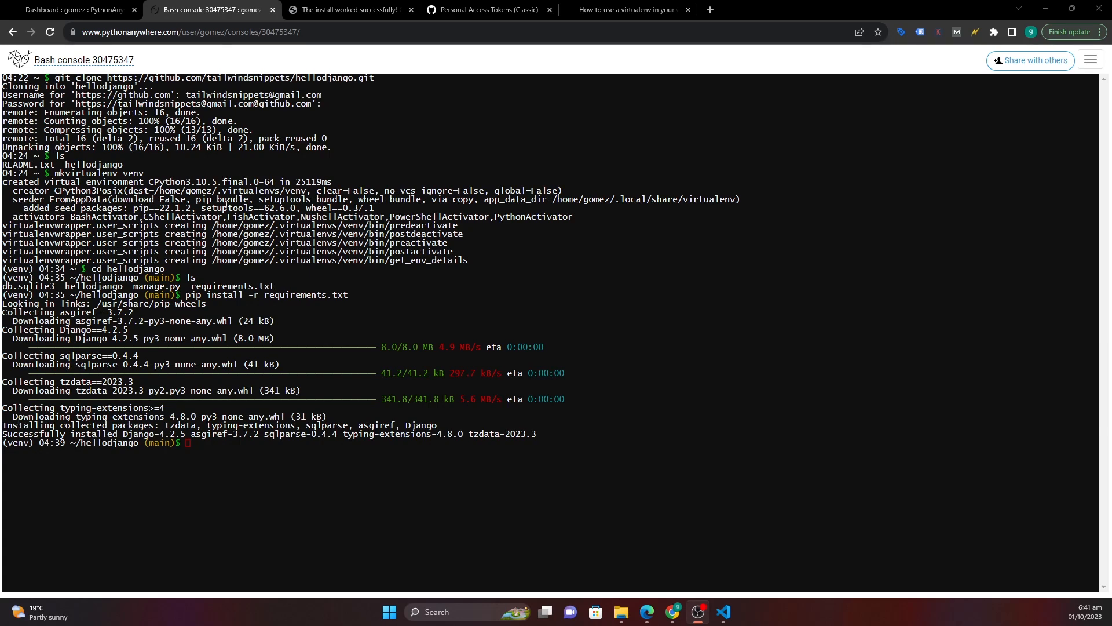
# - Create a new PythonAnywhere web app on the default domain with Manual configuration and Python 3.10
pyautogui.click(62, 10)
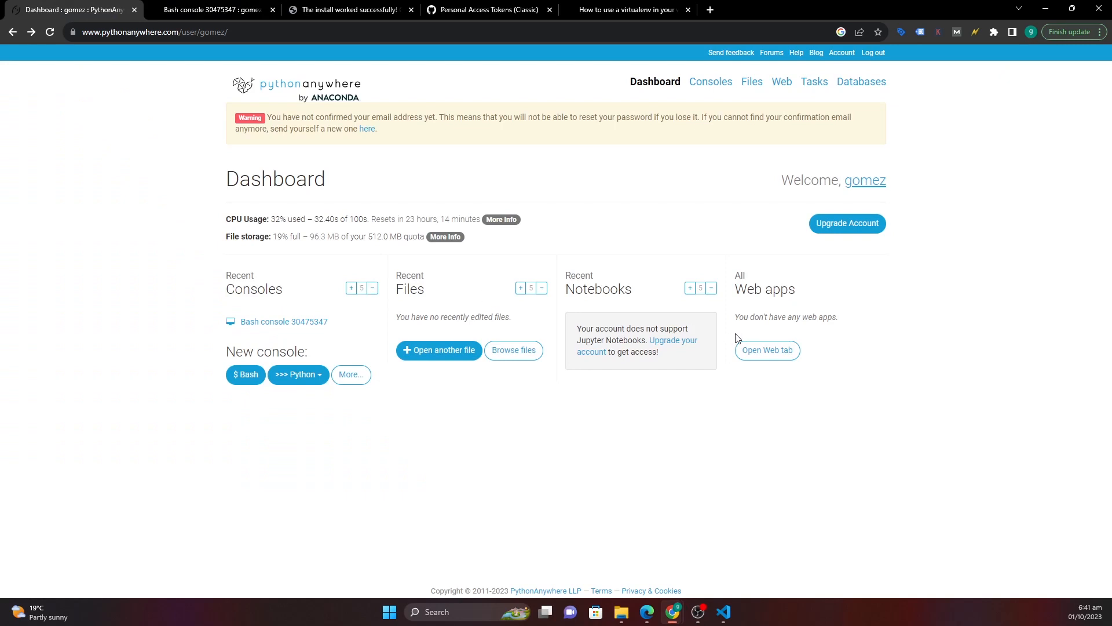
pyautogui.click(766, 356)
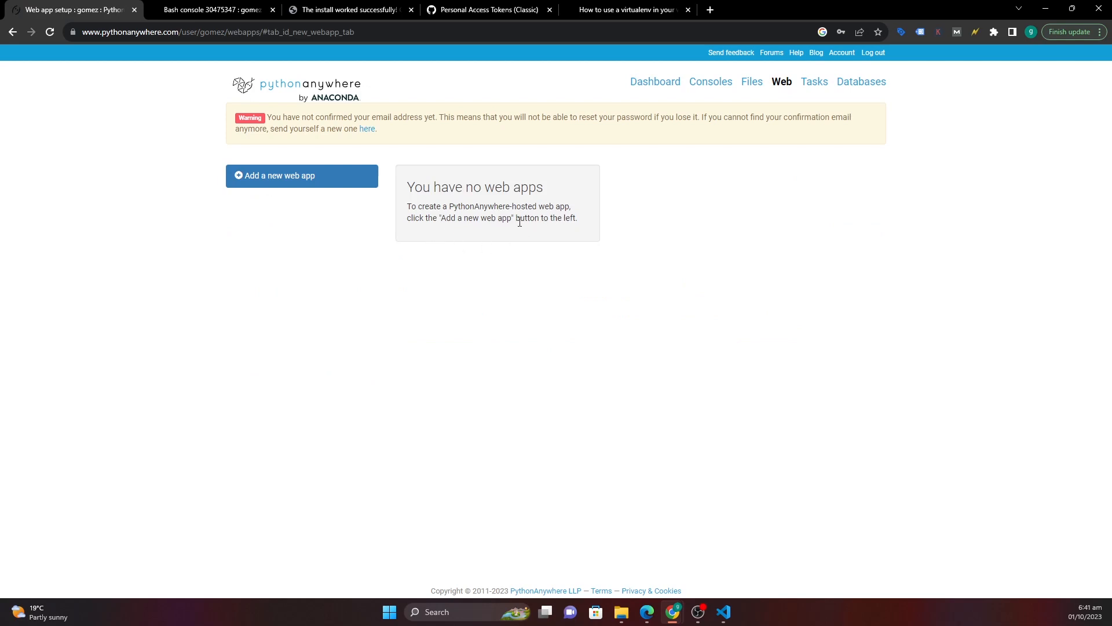
pyautogui.click(284, 177)
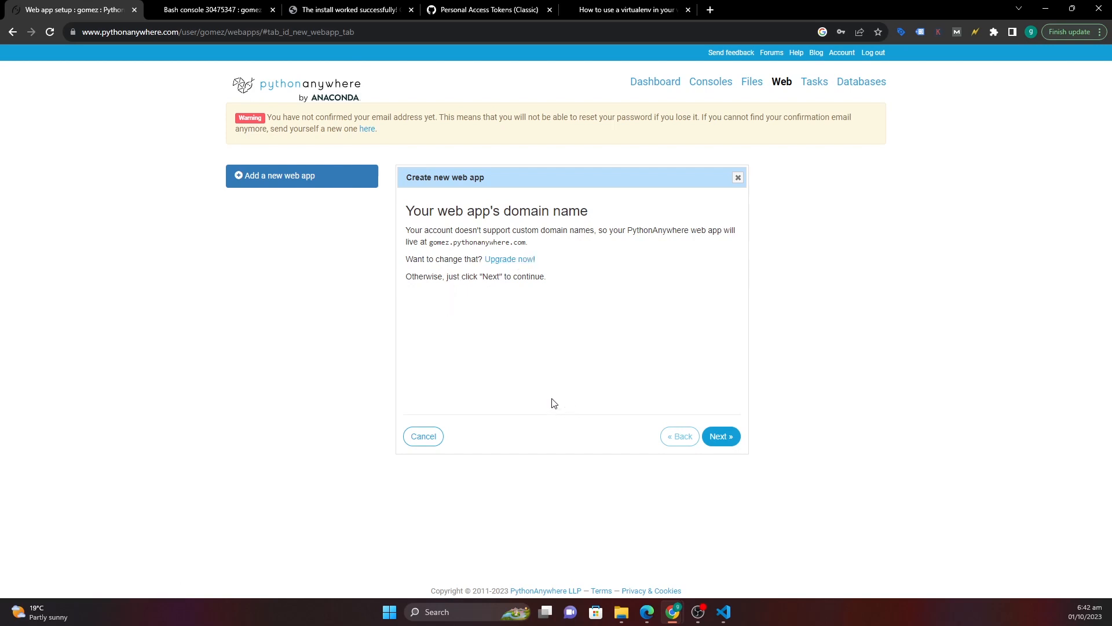
pyautogui.click(719, 441)
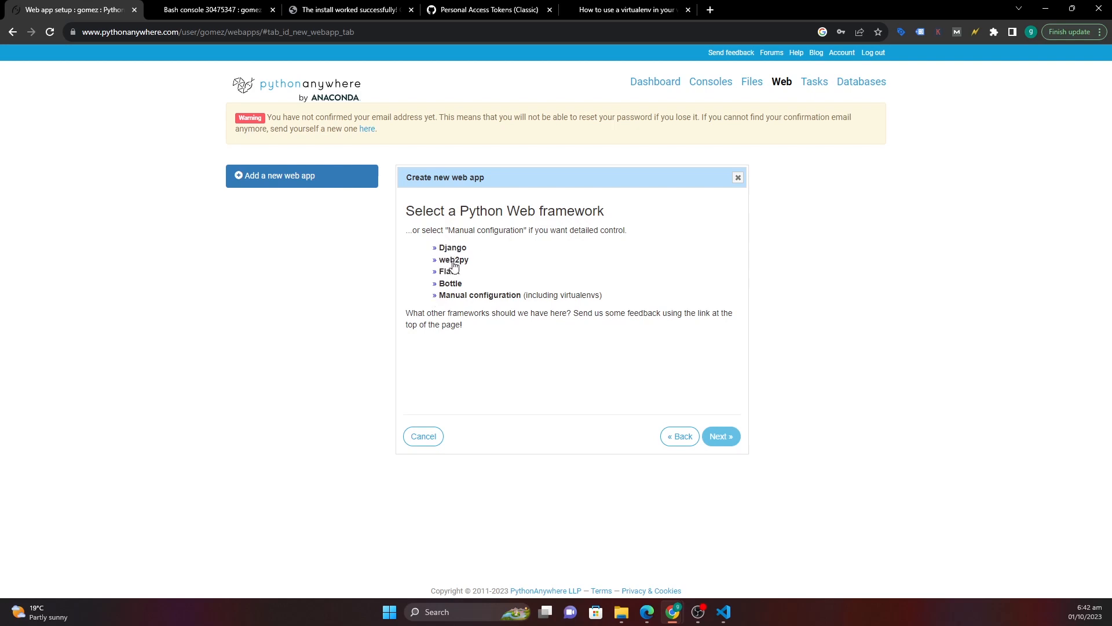
pyautogui.click(436, 299)
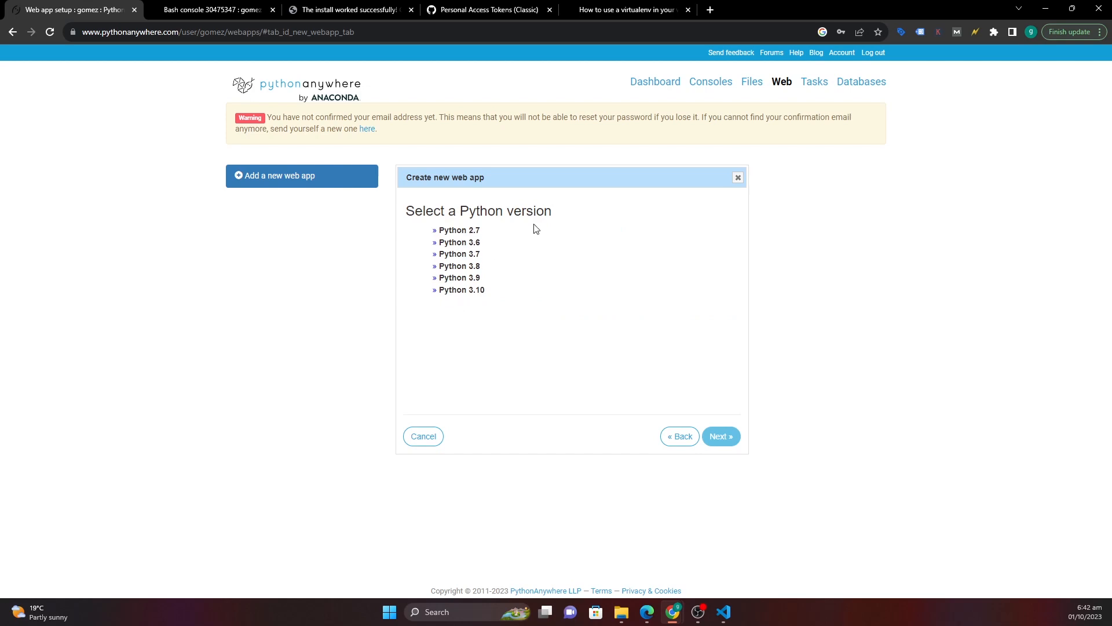
pyautogui.click(436, 292)
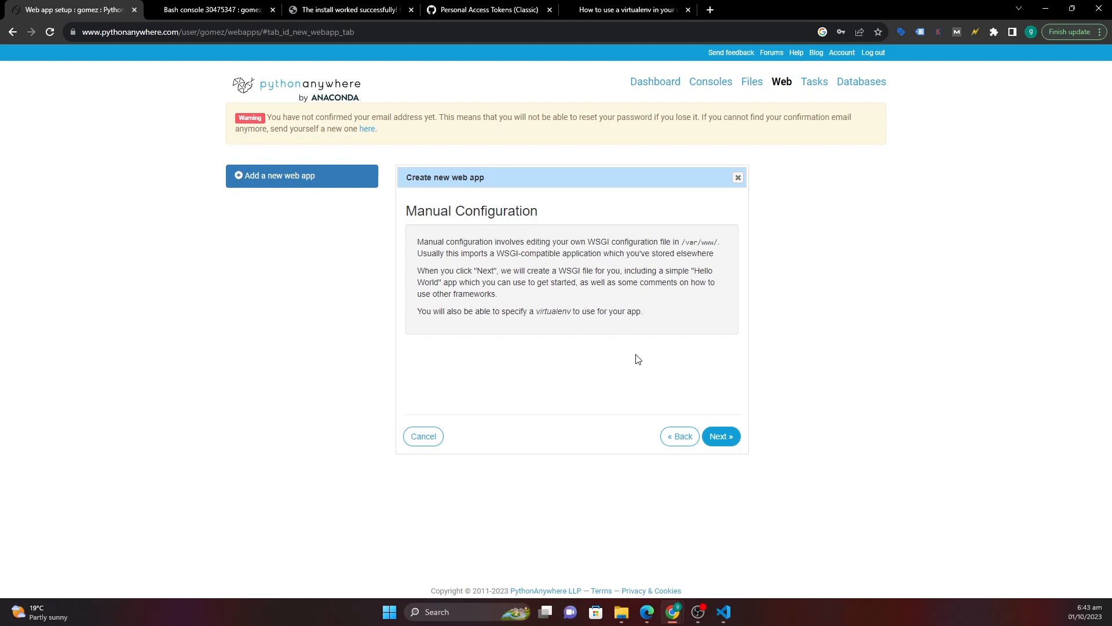
pyautogui.click(728, 440)
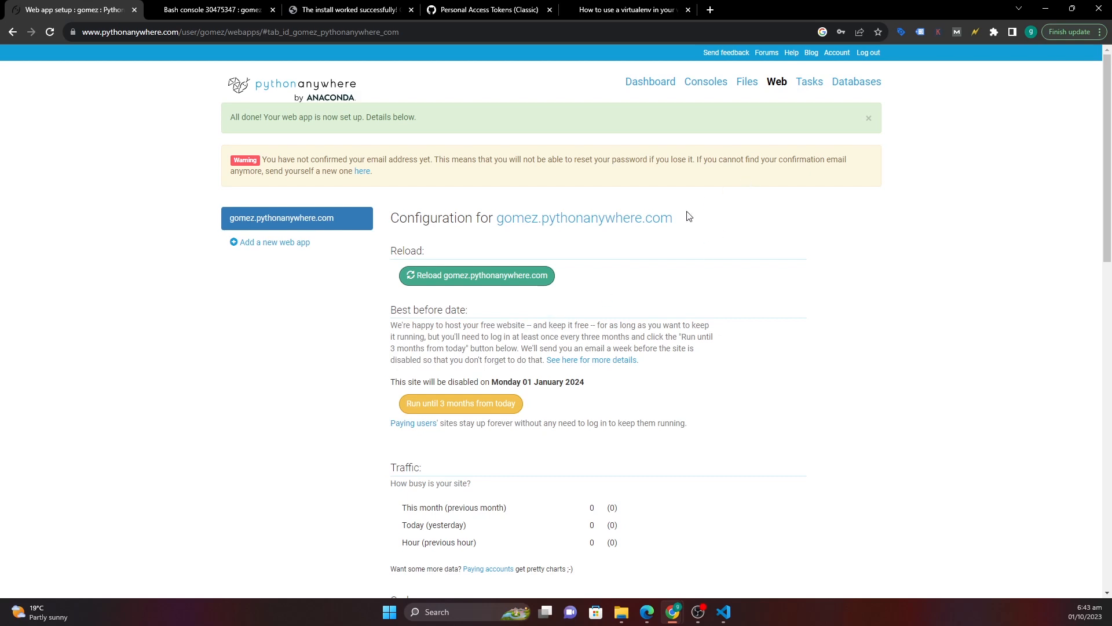
# - Open the WSGI configuration file from the Code section of the web app's configuration in a separate browser tab
pyautogui.moveTo(685, 219); pyautogui.dragTo(505, 221)
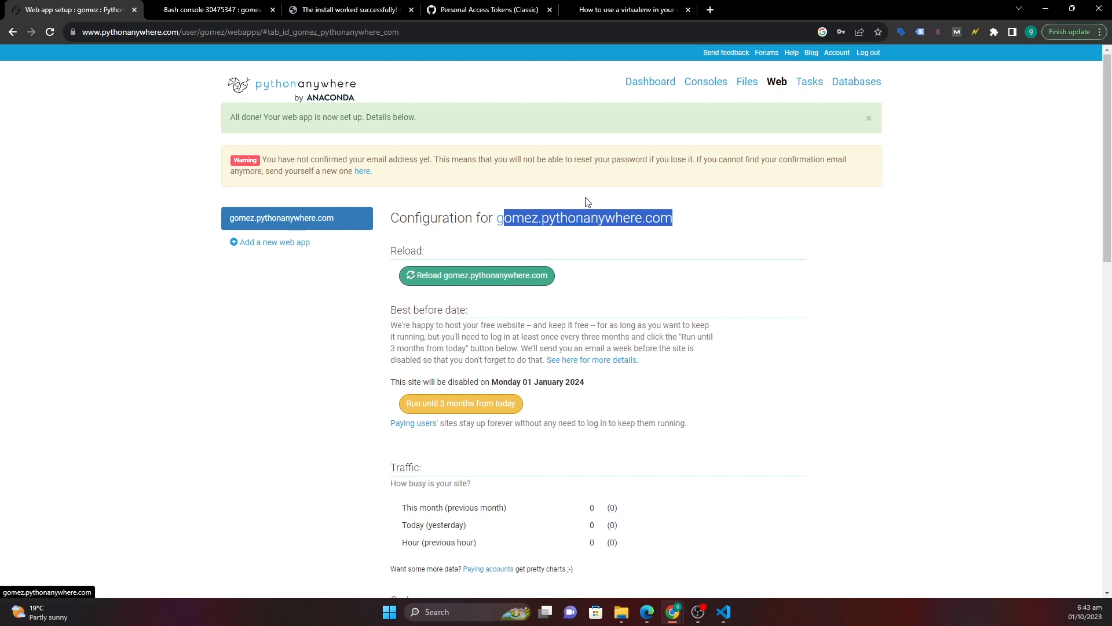
pyautogui.click(586, 221)
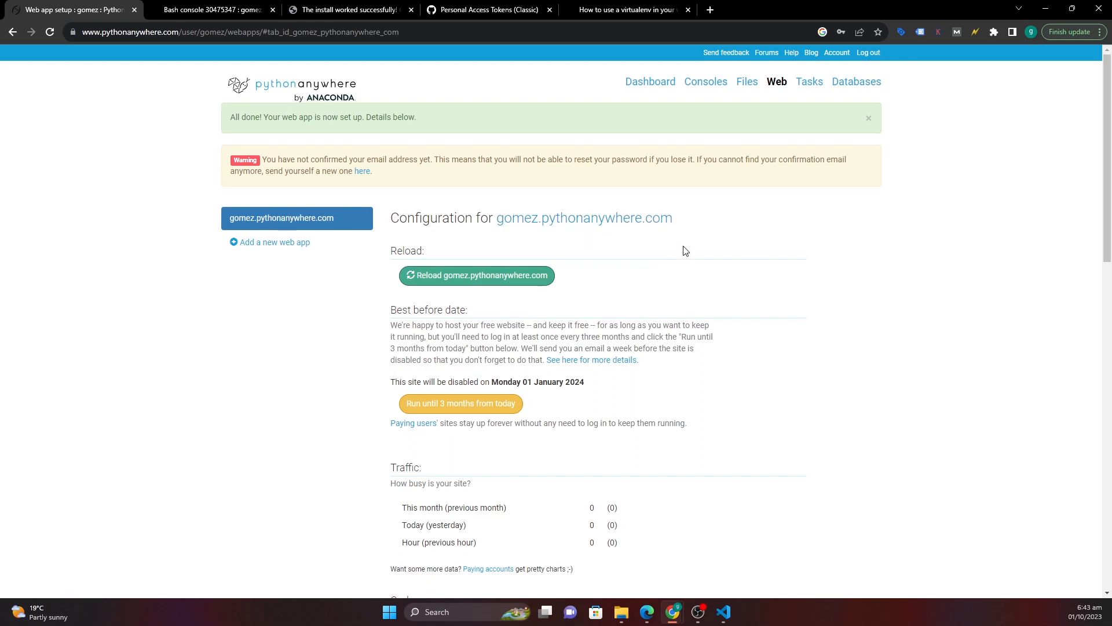
pyautogui.scroll(-3, 678, 325)
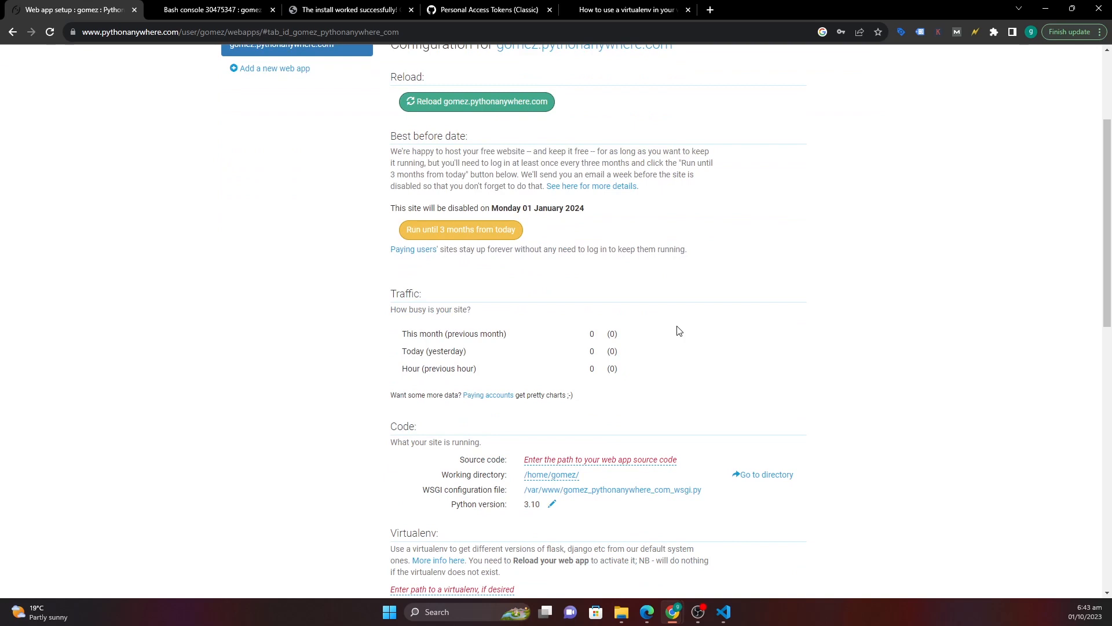
pyautogui.scroll(-1, 677, 329)
pyautogui.scroll(-2, 676, 328)
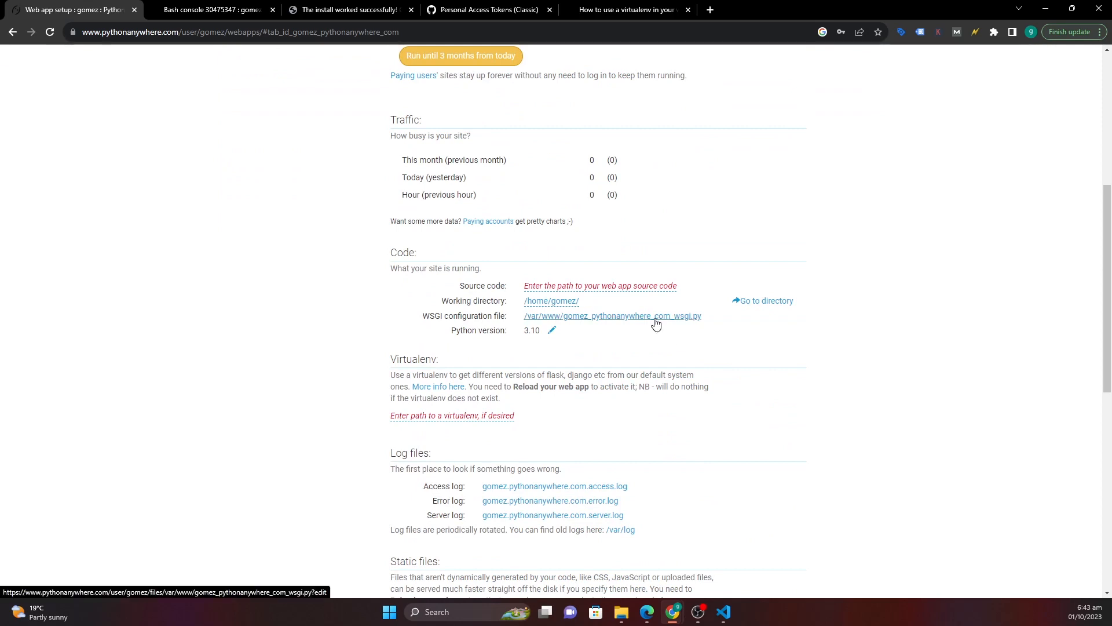
pyautogui.rightClick(655, 320)
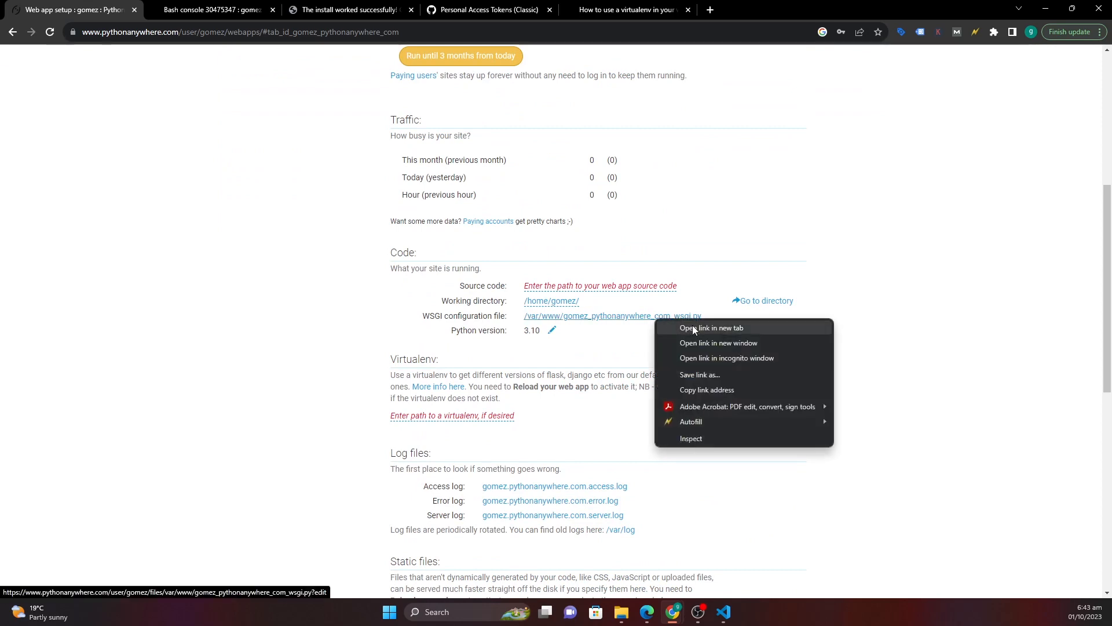
pyautogui.click(693, 327)
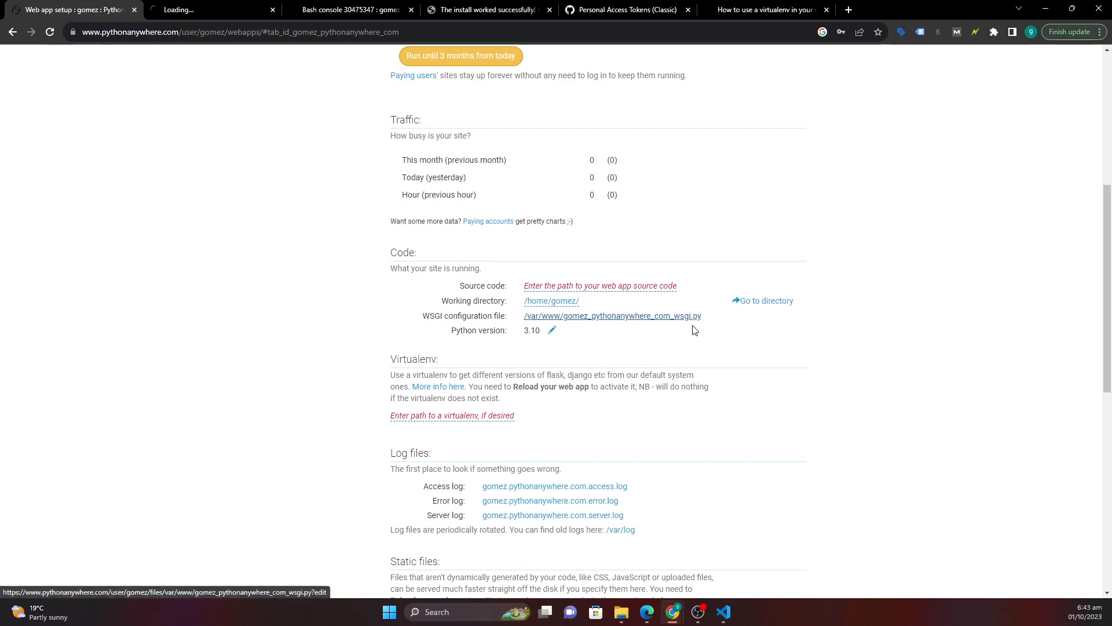
pyautogui.click(199, 9)
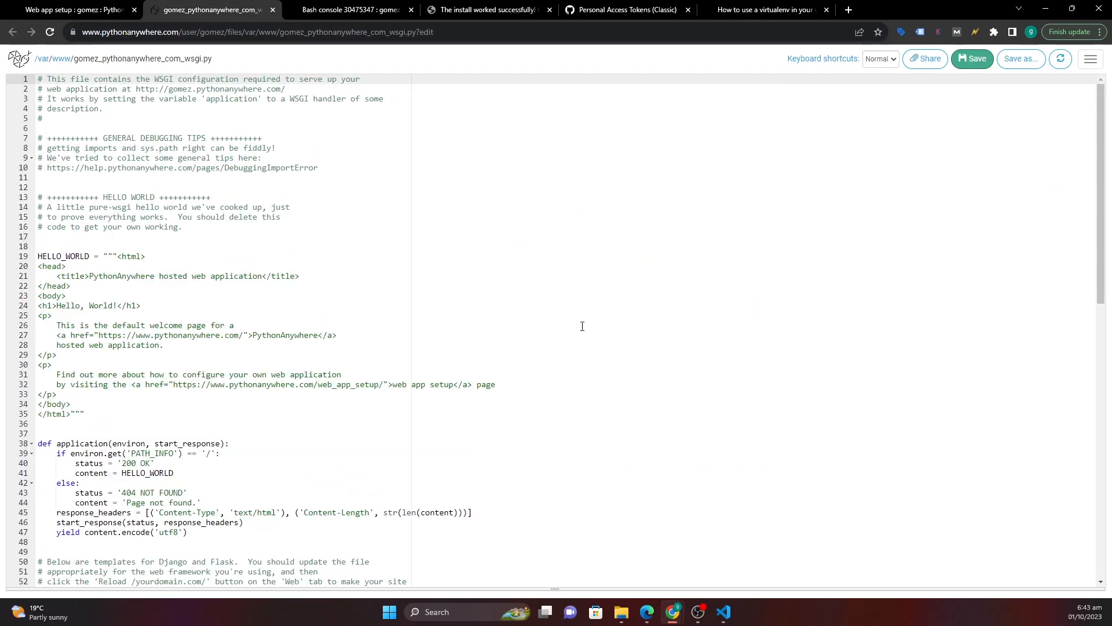
pyautogui.scroll(-1, 421, 296)
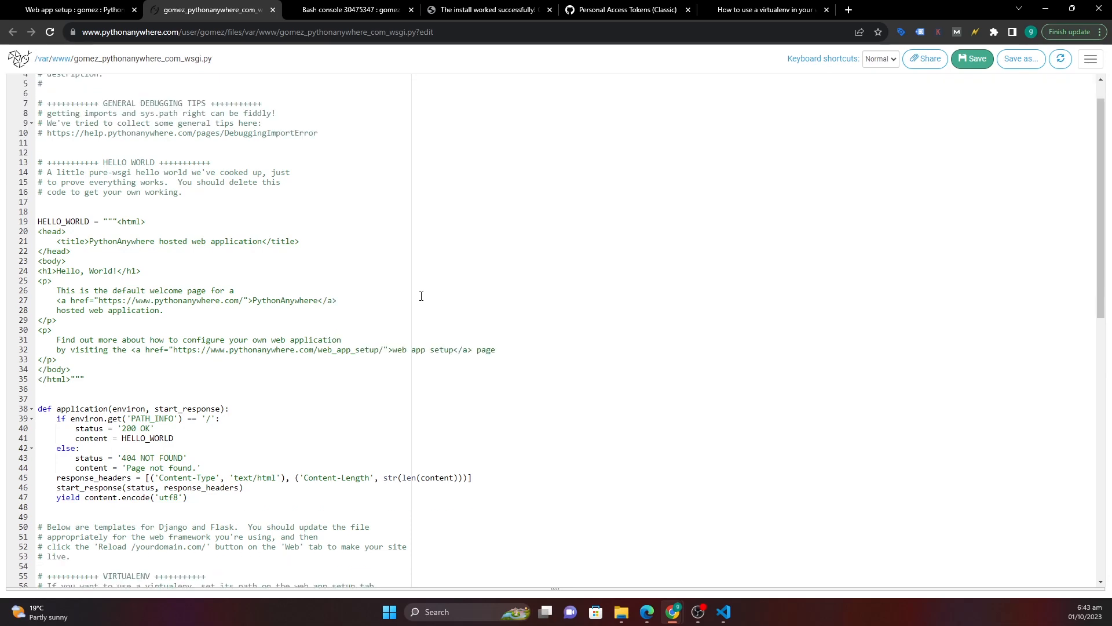
# - Uncomment the import os and import sys lines in the Django section of the WSGI file
pyautogui.scroll(-7, 421, 296)
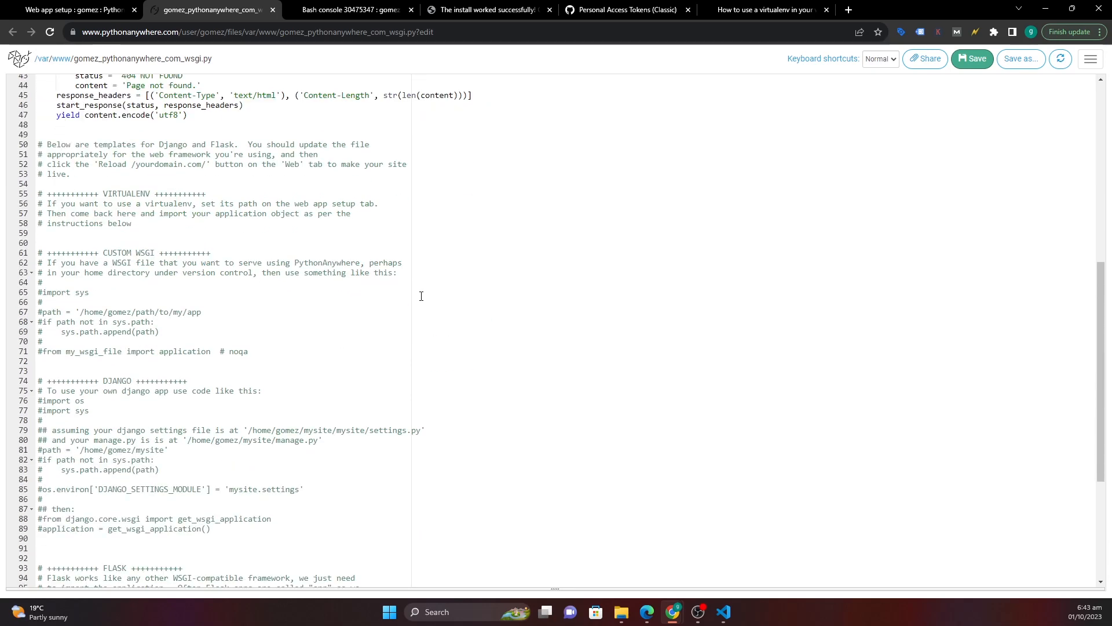
pyautogui.scroll(-2, 421, 296)
pyautogui.scroll(-2, 421, 296)
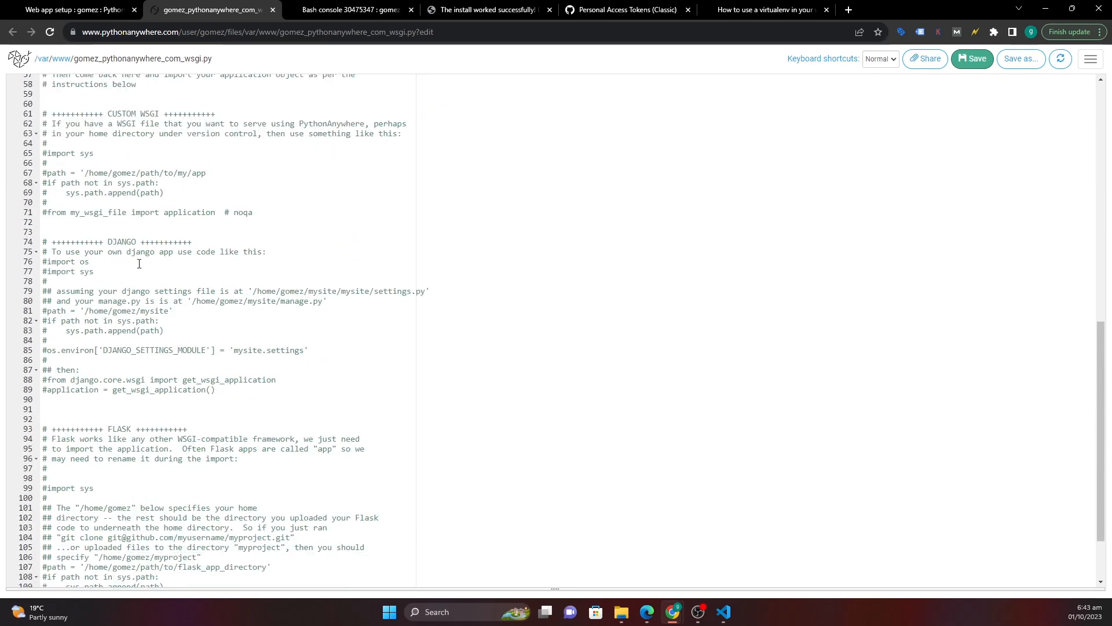
pyautogui.scroll(-1, 72, 261)
pyautogui.click(48, 226)
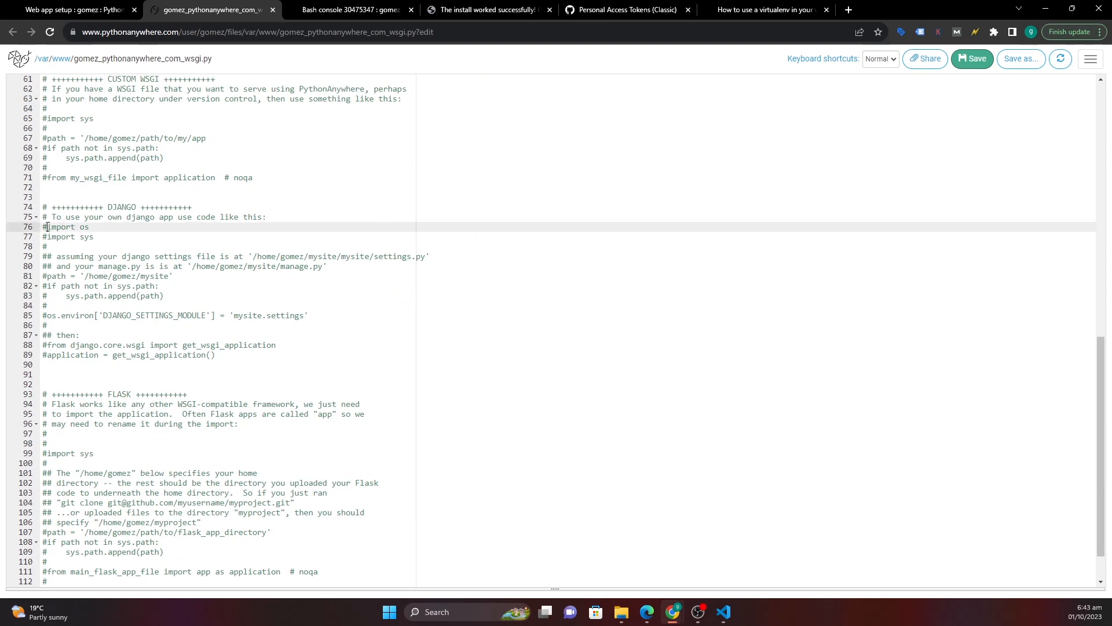
pyautogui.press('BackSpace')
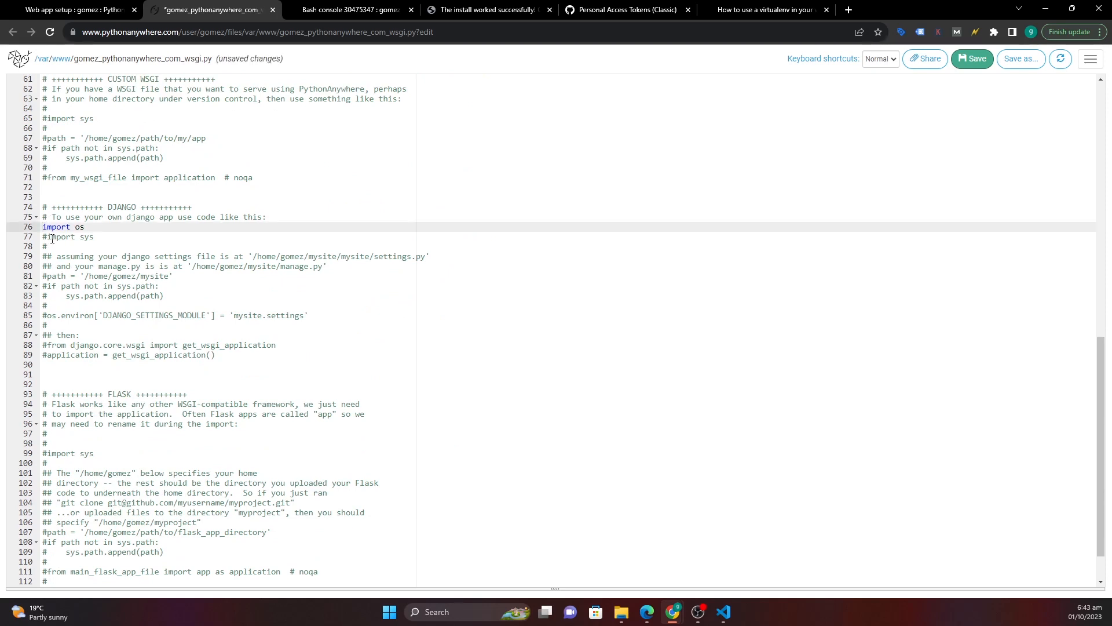
pyautogui.click(47, 237)
pyautogui.press('BackSpace')
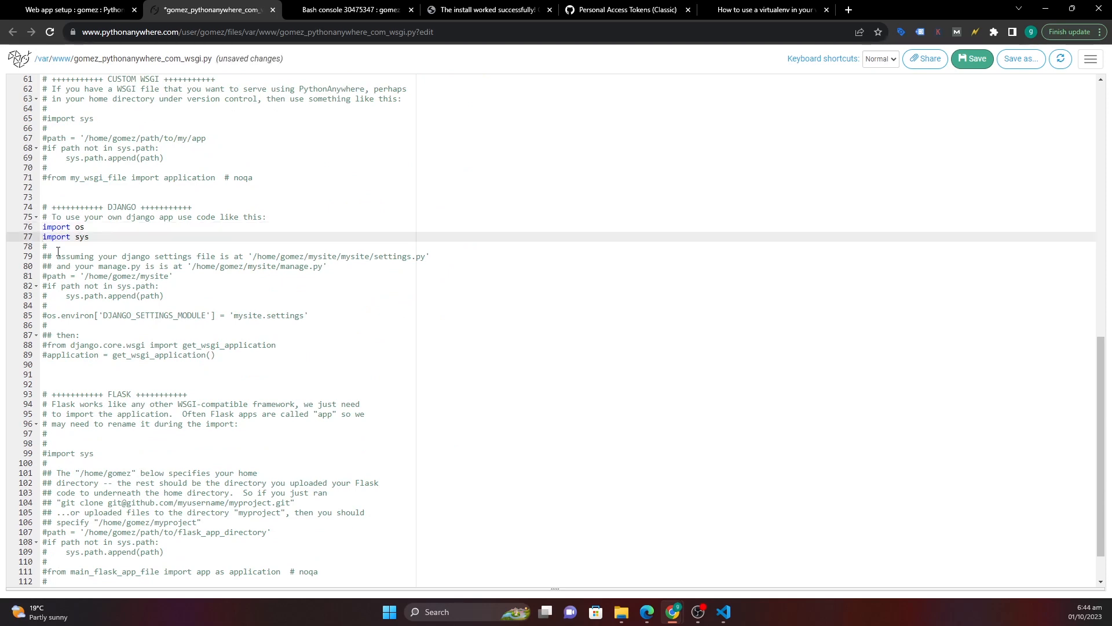
# - Uncomment the path assignment, the if path not in sys.path check and its sys.path.append(path) line in the Django section
pyautogui.scroll(-1, 71, 271)
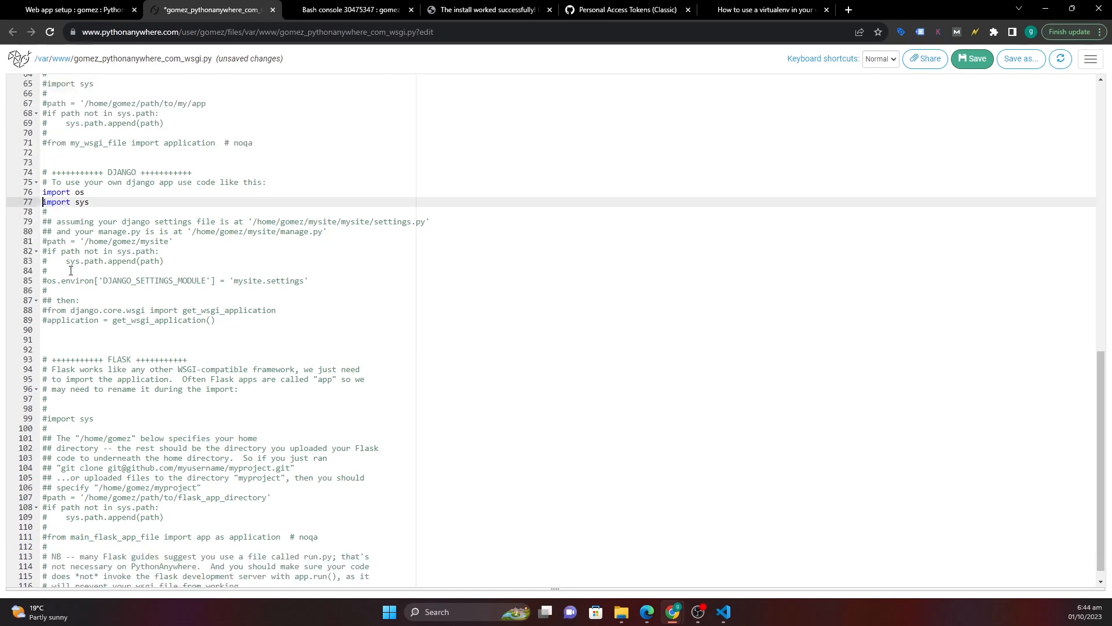
pyautogui.click(48, 241)
pyautogui.press('BackSpace')
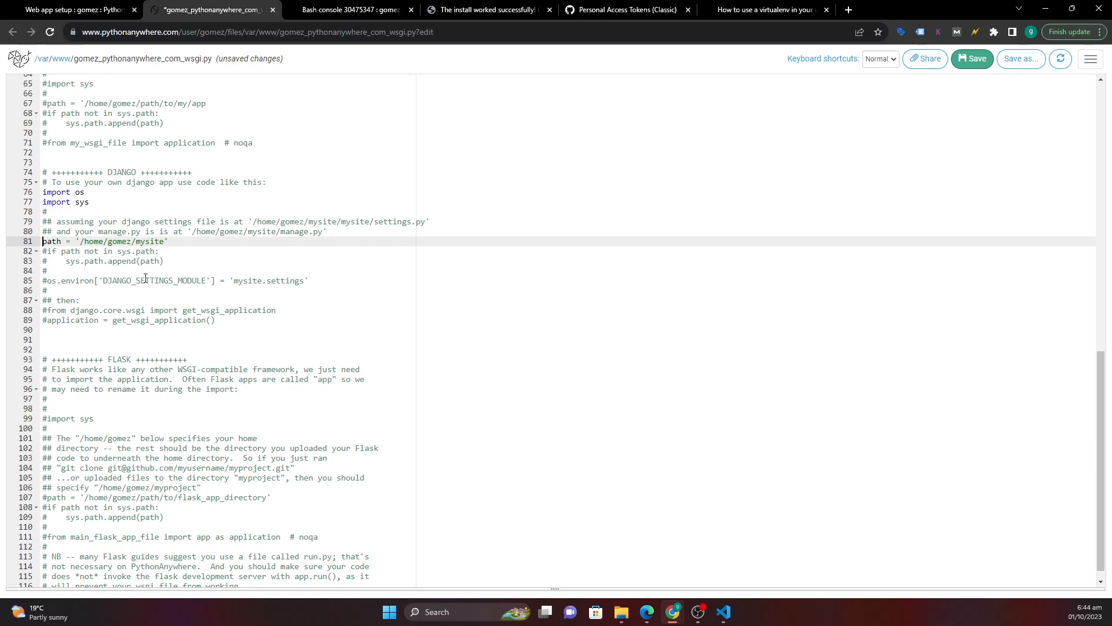
pyautogui.scroll(-1, 146, 278)
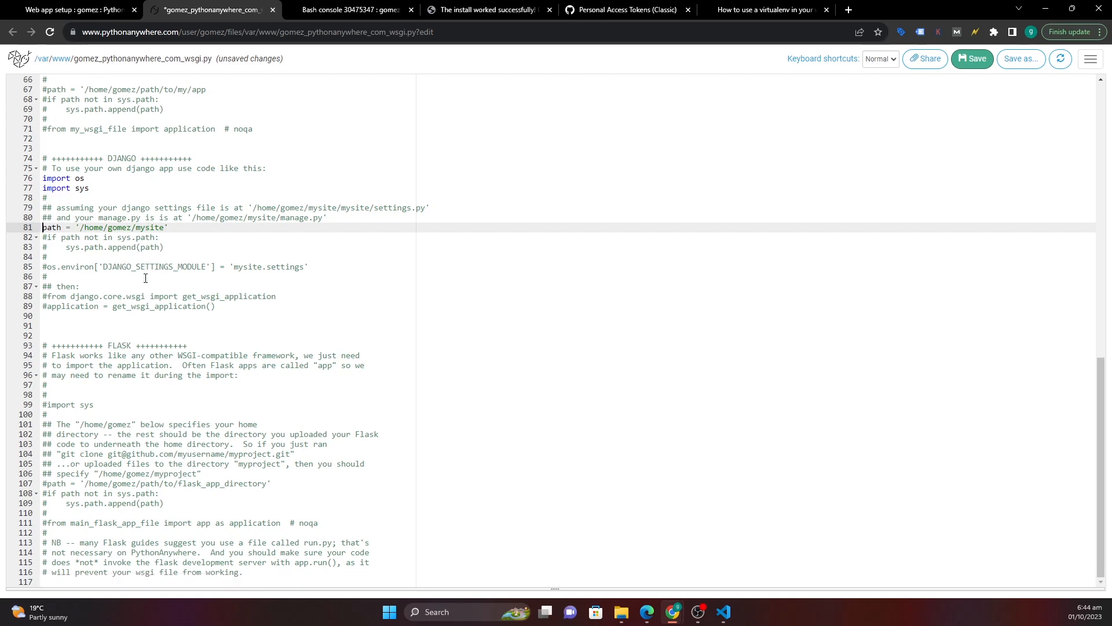
pyautogui.click(48, 238)
pyautogui.press('BackSpace')
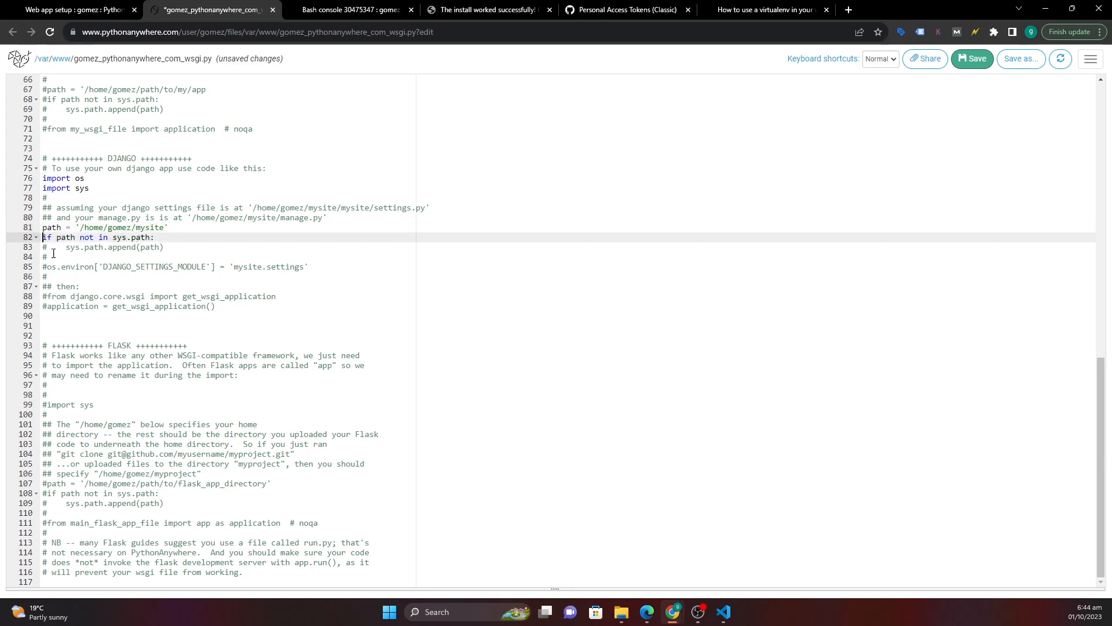
pyautogui.click(47, 247)
pyautogui.press('BackSpace')
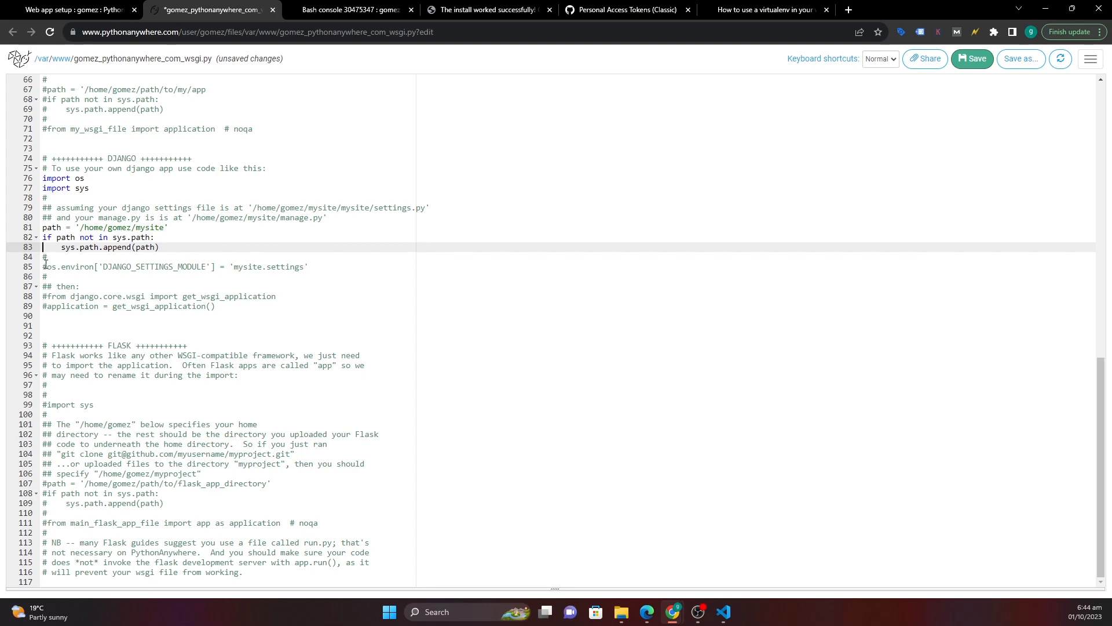
# - Uncomment the DJANGO_SETTINGS_MODULE line, the get_wsgi_application import and the application assignment in the Django section
pyautogui.click(48, 267)
pyautogui.press('BackSpace')
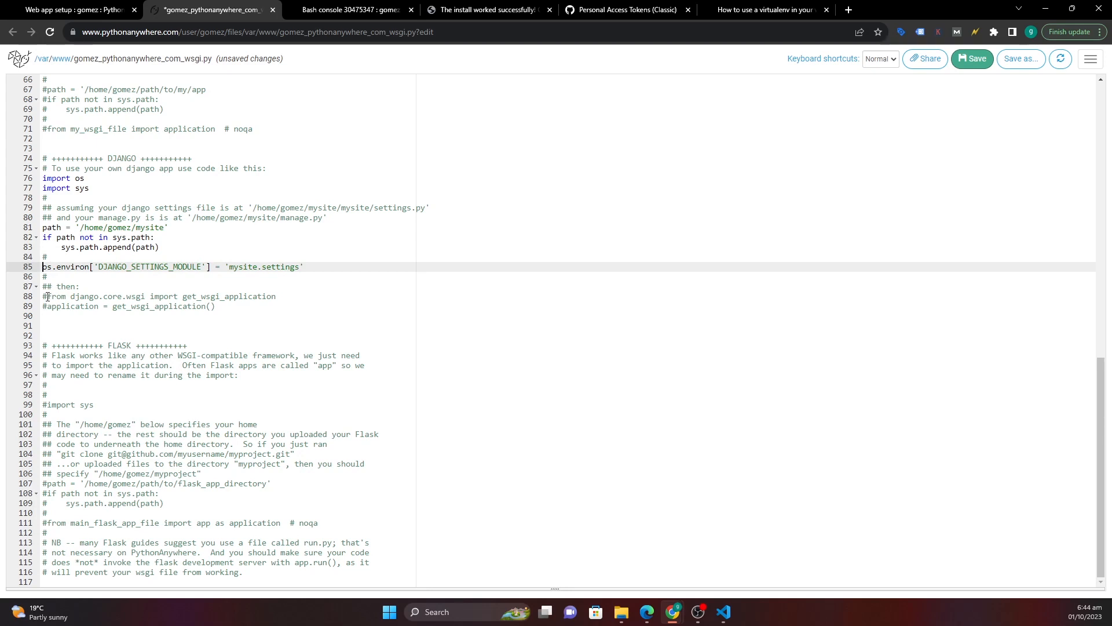
pyautogui.click(48, 297)
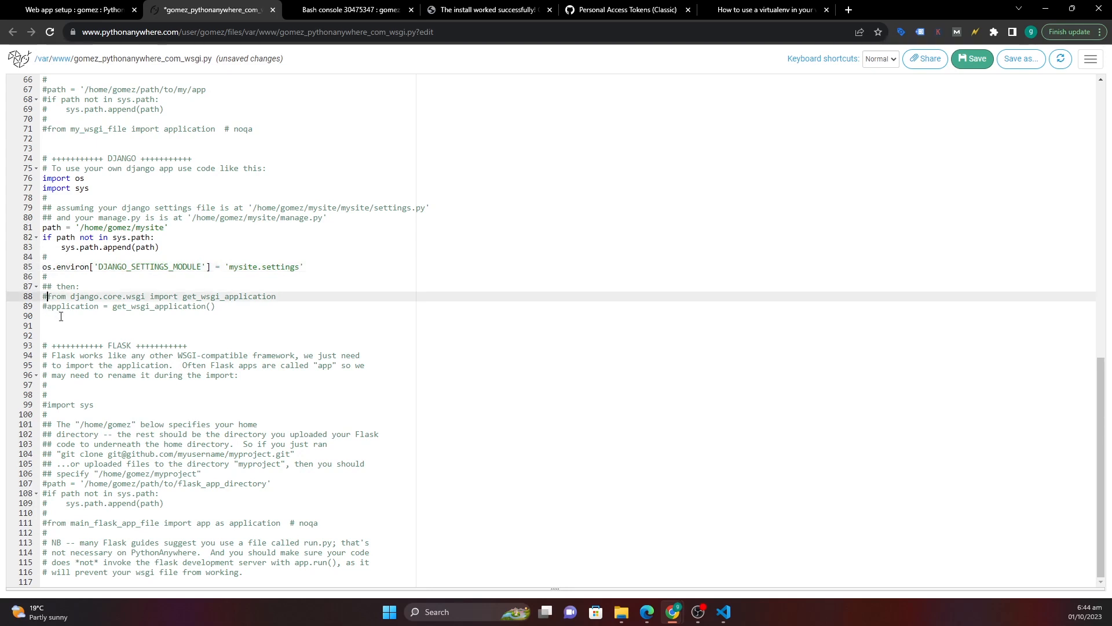
pyautogui.press('BackSpace')
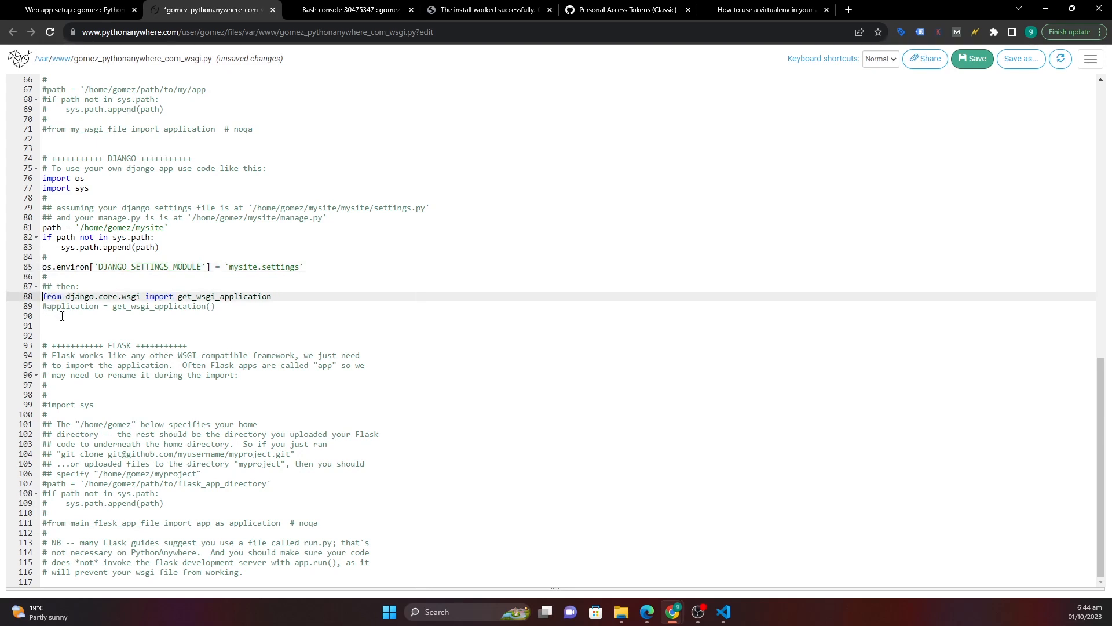
pyautogui.press('Down')
pyautogui.press('Delete')
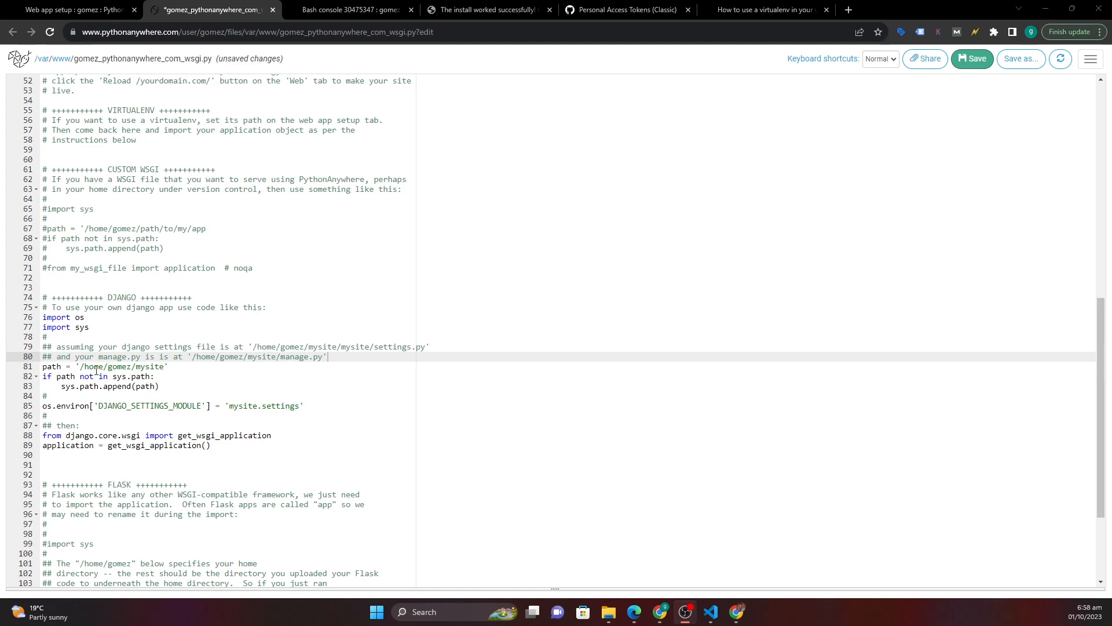
# - Replace mysite with hellodjango in the Django section's path value
pyautogui.moveTo(165, 368); pyautogui.dragTo(136, 368)
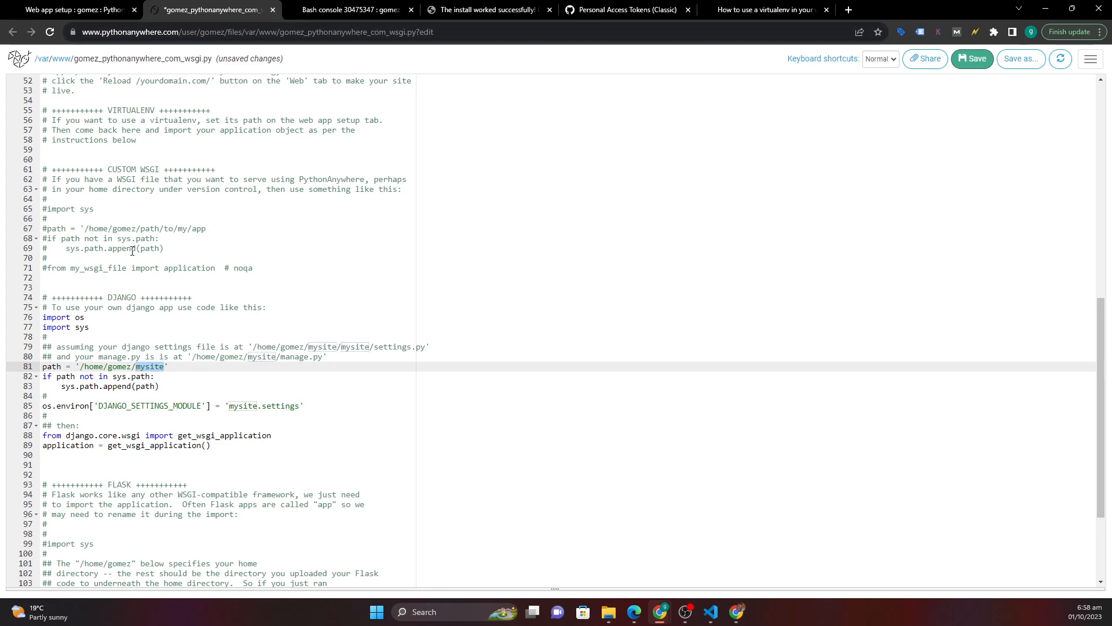
pyautogui.write('hellodjan')
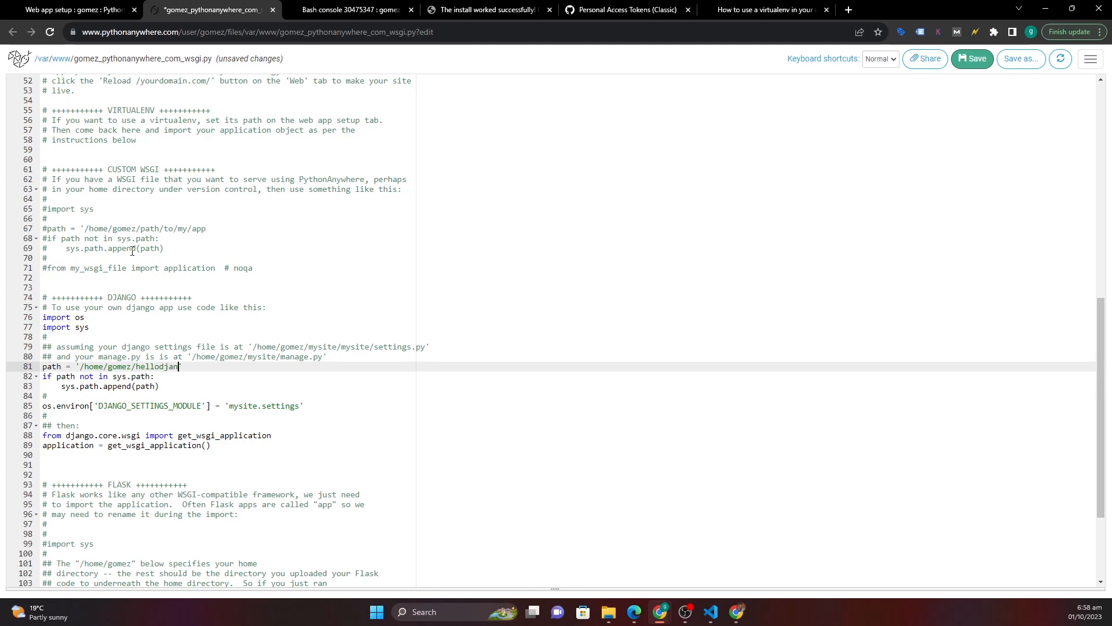
pyautogui.write('go')
# - List the project directory in the Bash console with ls and copy the inner hellodjango folder name
pyautogui.click(74, 10)
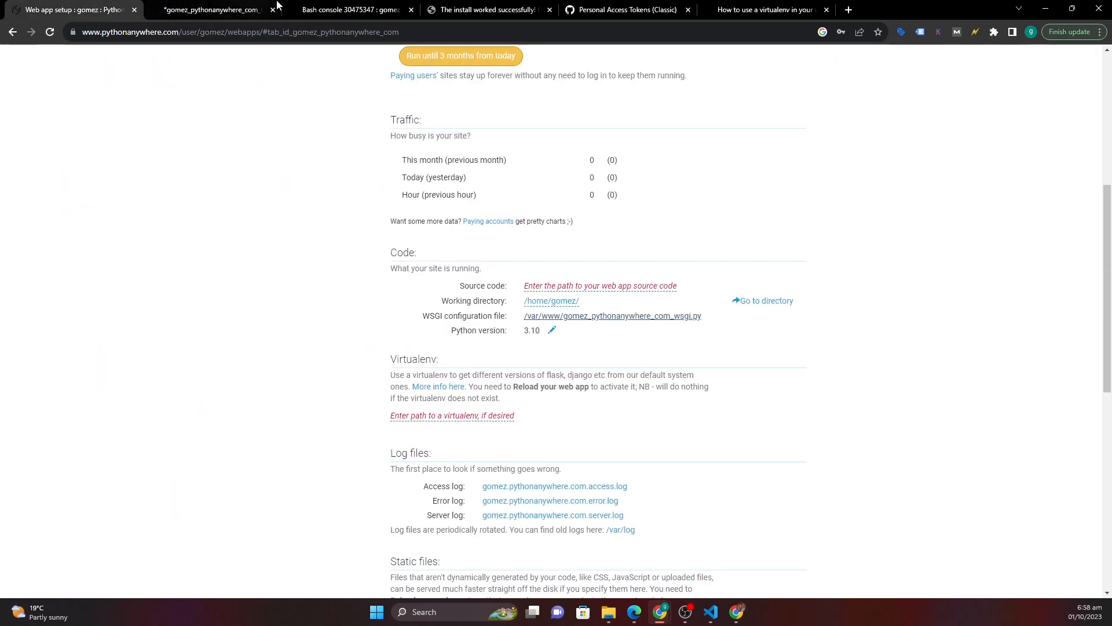
pyautogui.click(344, 10)
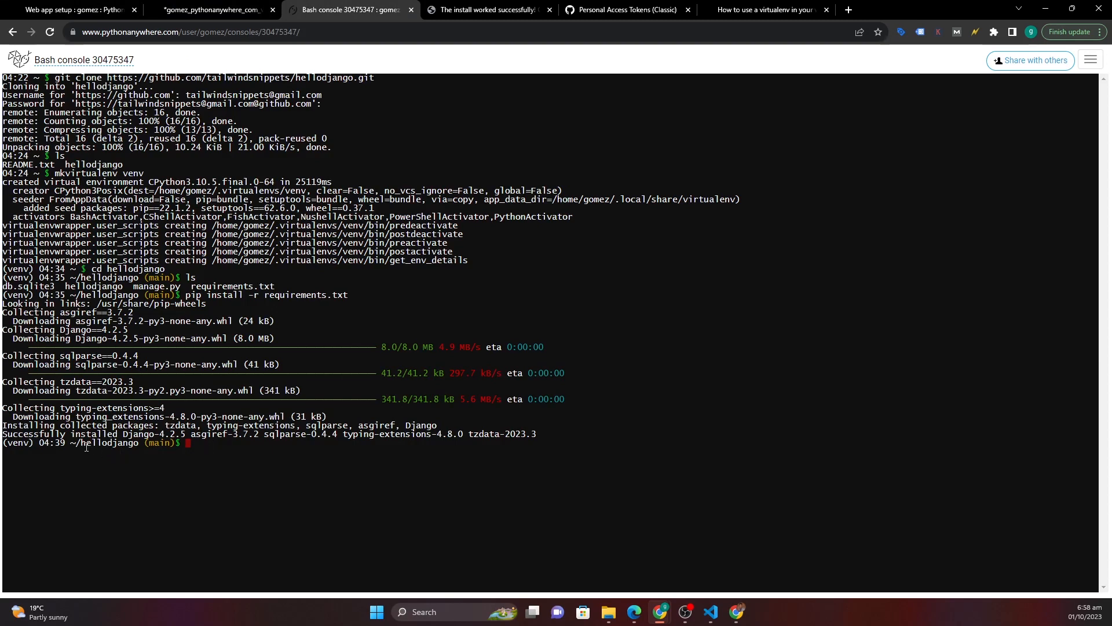
pyautogui.write('ls')
pyautogui.press('Return')
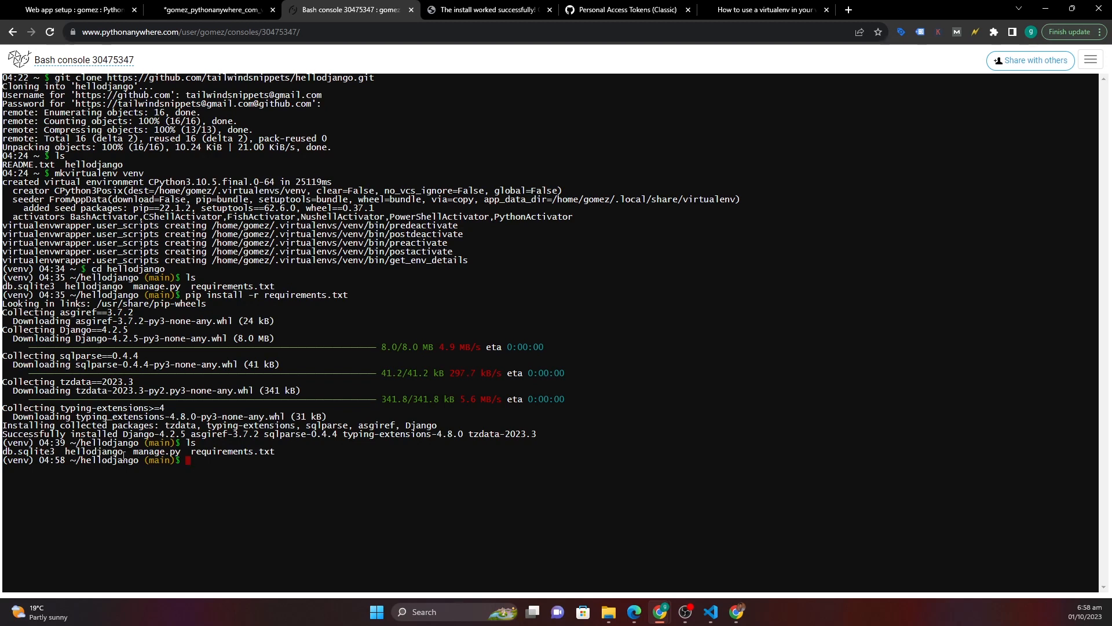
pyautogui.moveTo(124, 455); pyautogui.dragTo(66, 452)
pyautogui.hotkey('ctrl', 'c')
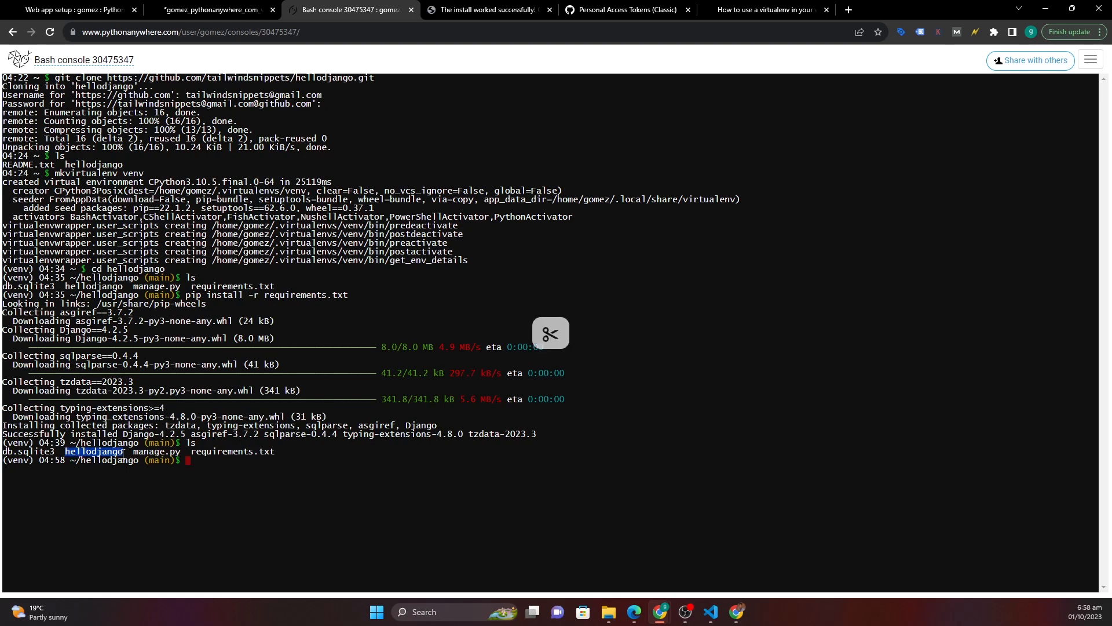
# - Change the DJANGO_SETTINGS_MODULE value in the WSGI file to 'hellodjango.settings'
pyautogui.click(238, 10)
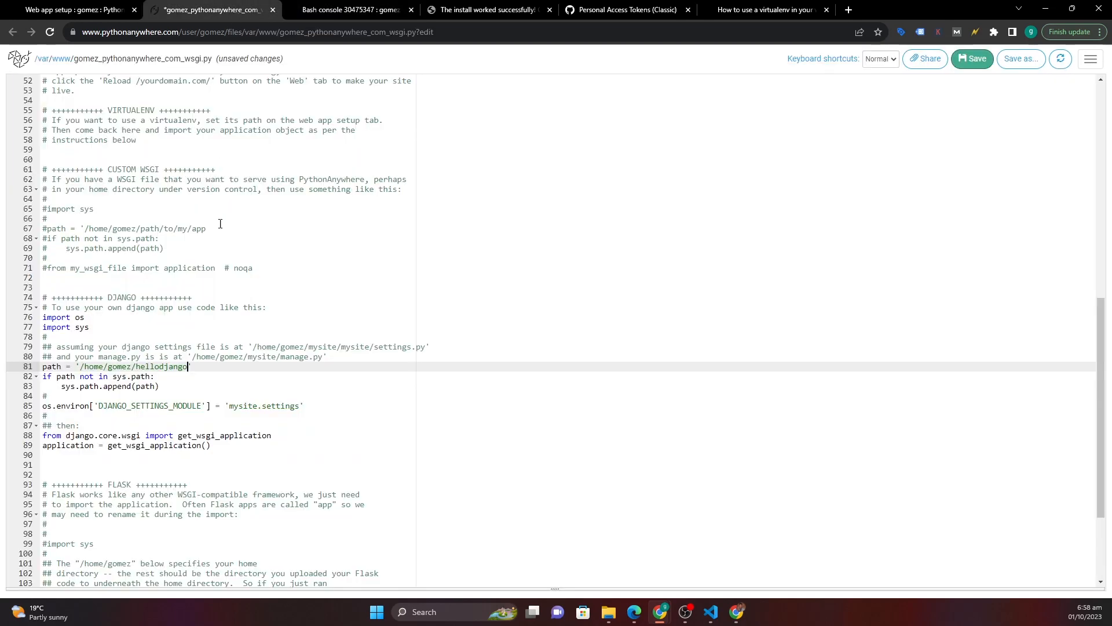
pyautogui.click(257, 405)
pyautogui.press('BackSpace')
pyautogui.press('BackSpace')
pyautogui.press('BackSpace')
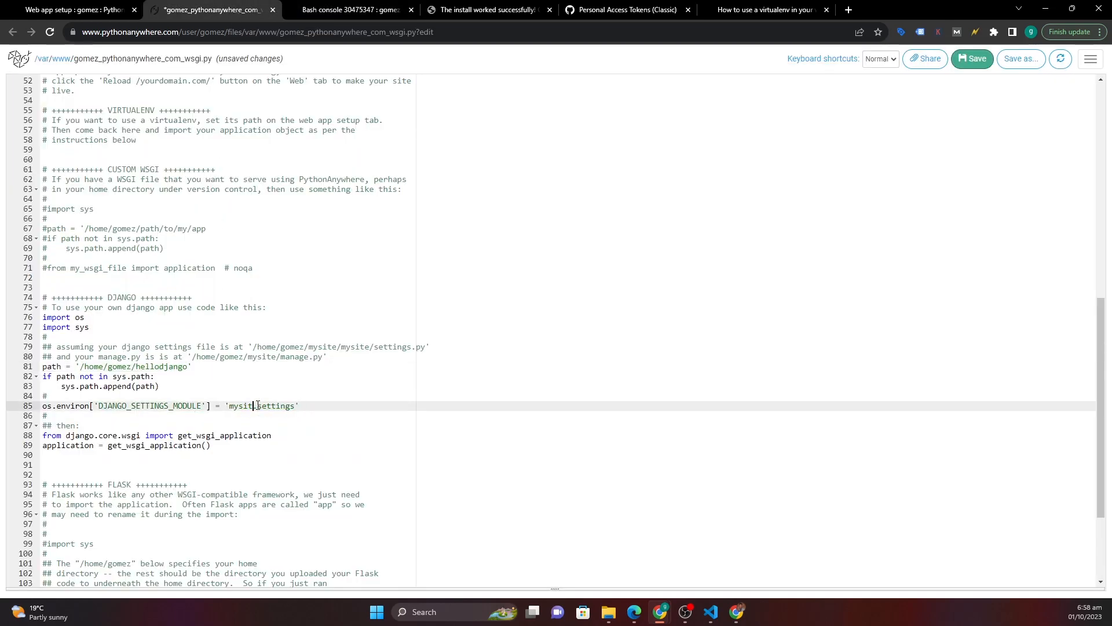
pyautogui.press('BackSpace')
pyautogui.press('BackSpace')
pyautogui.press('BackSpace')
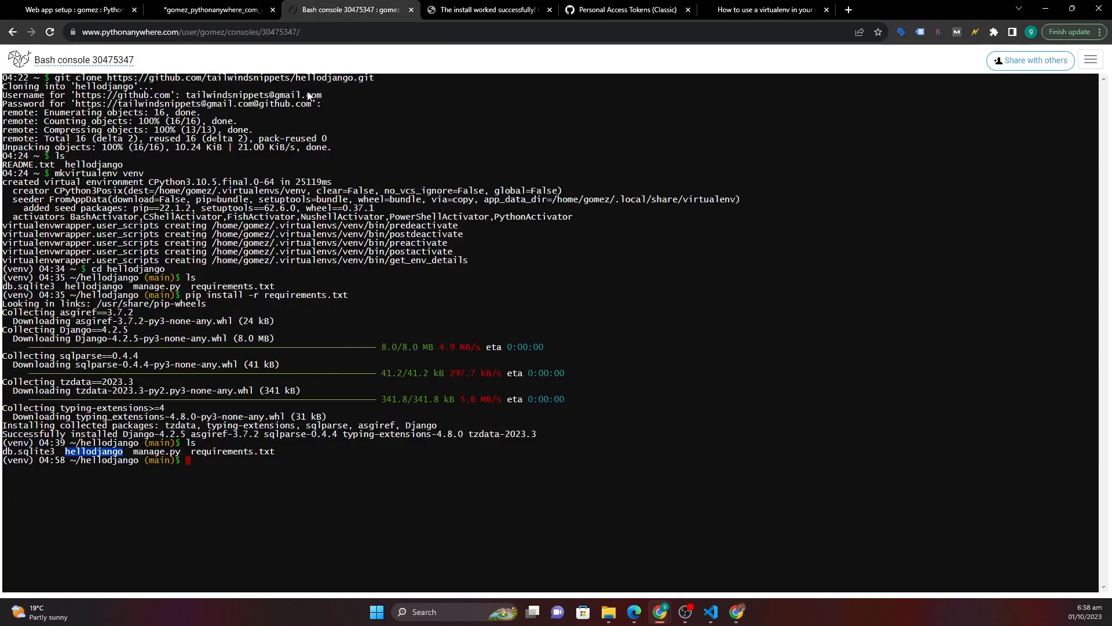
pyautogui.click(327, 10)
pyautogui.click(211, 10)
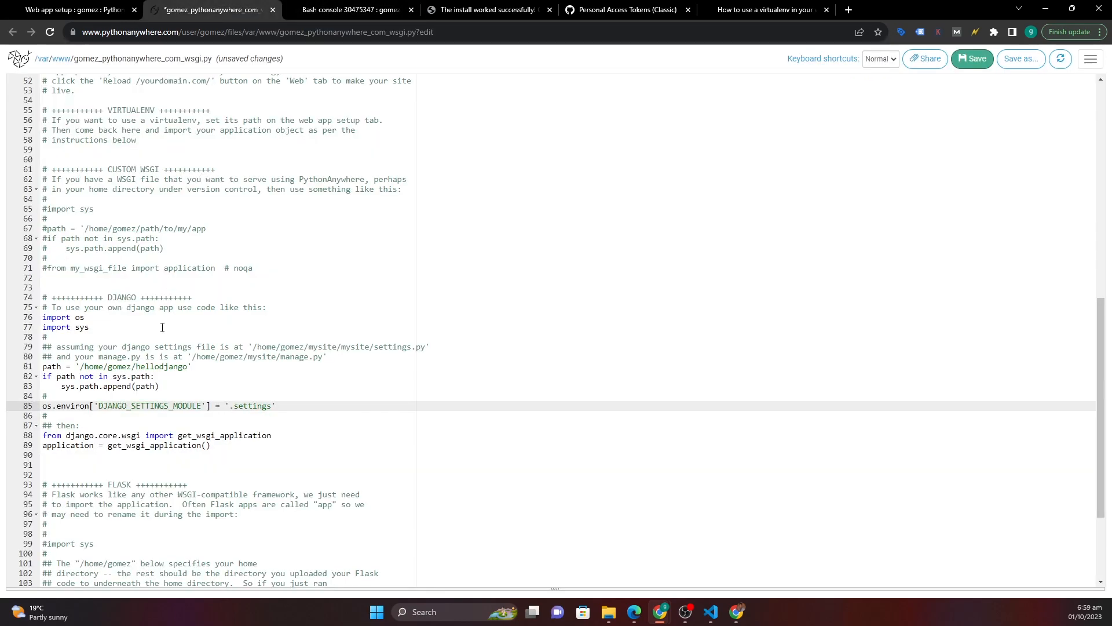
pyautogui.write('hell')
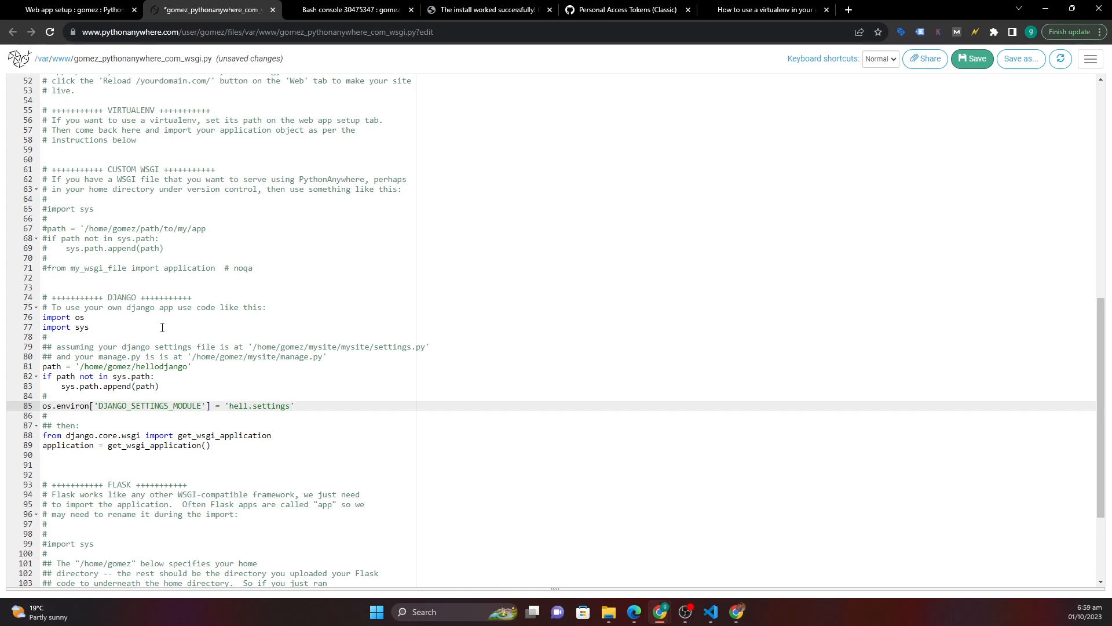
pyautogui.write('odjango')
# - Review the edited Django section and save the WSGI configuration file
pyautogui.scroll(-3, 324, 331)
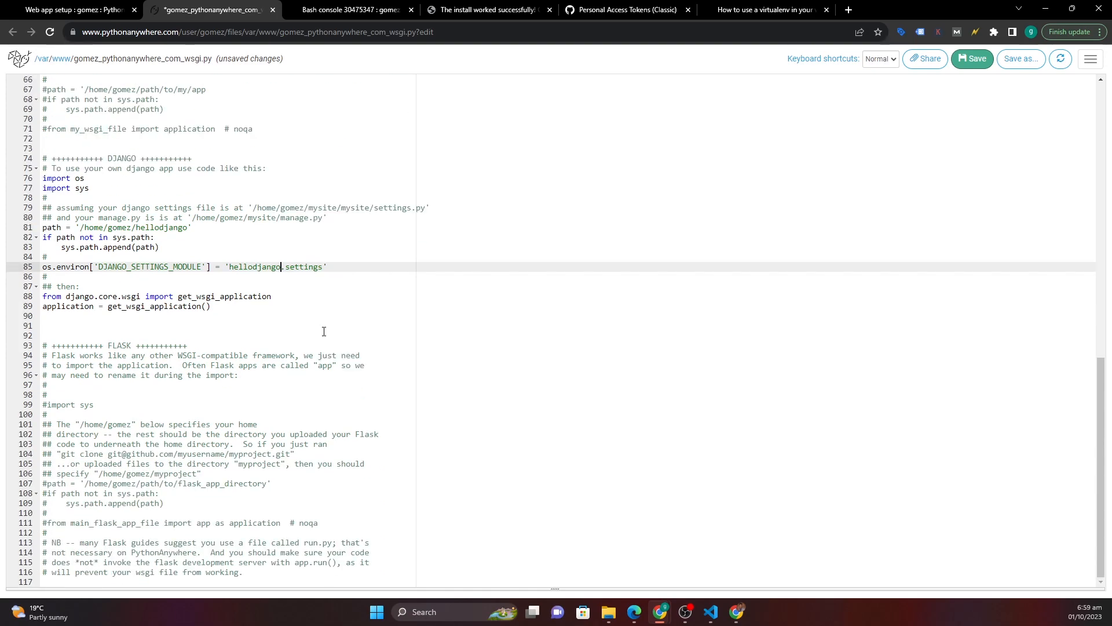
pyautogui.scroll(2, 323, 331)
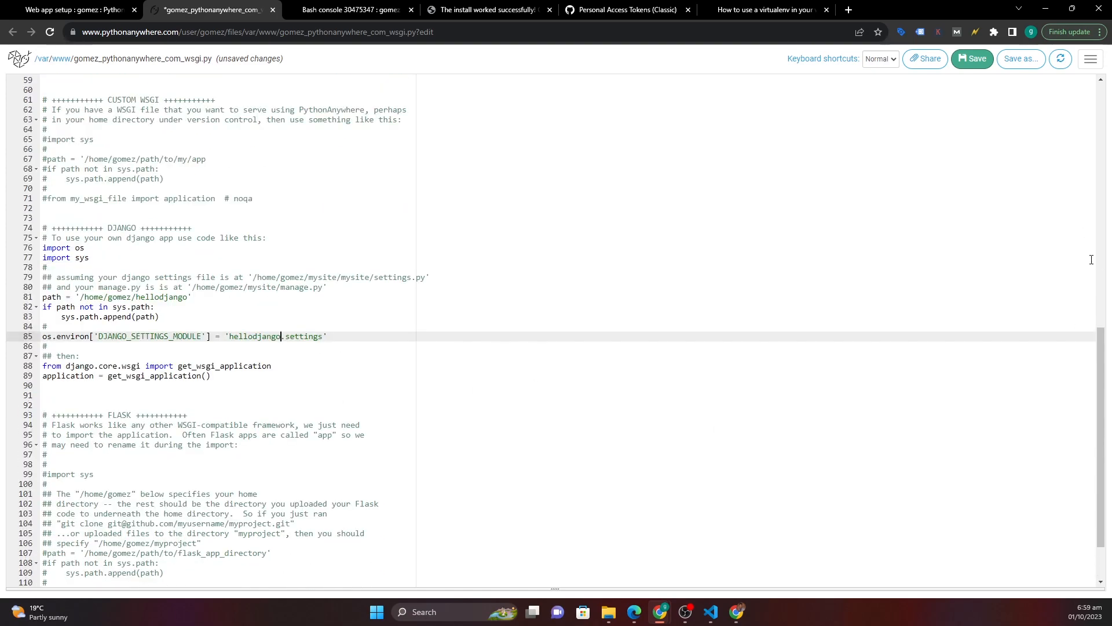
pyautogui.click(975, 60)
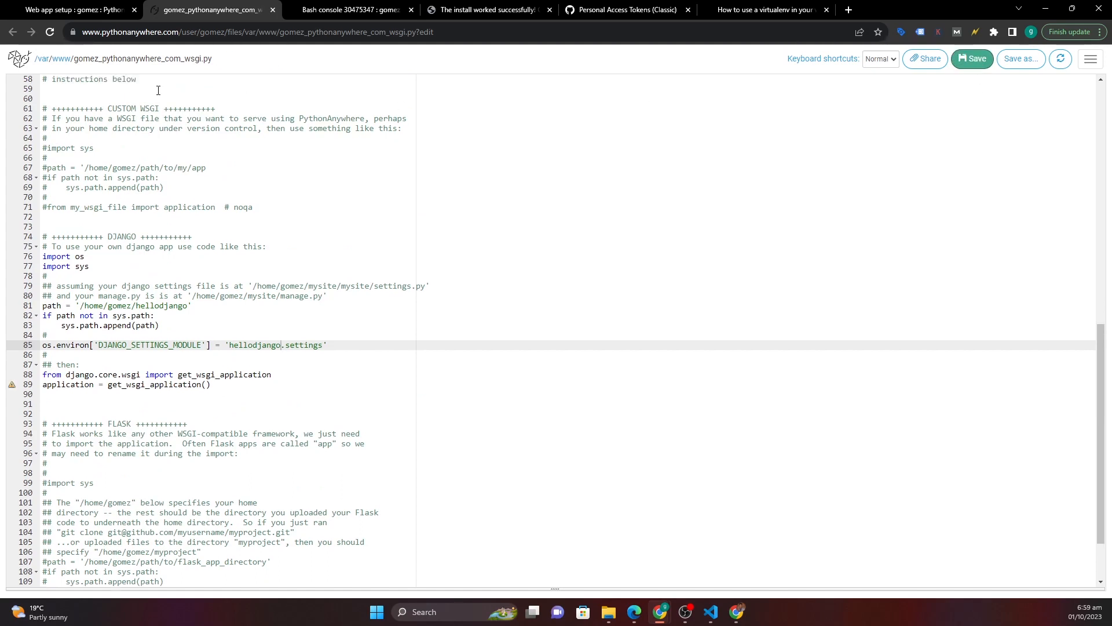
# - Set the web app's virtualenv to venv on the web app setup page and confirm it
pyautogui.click(101, 8)
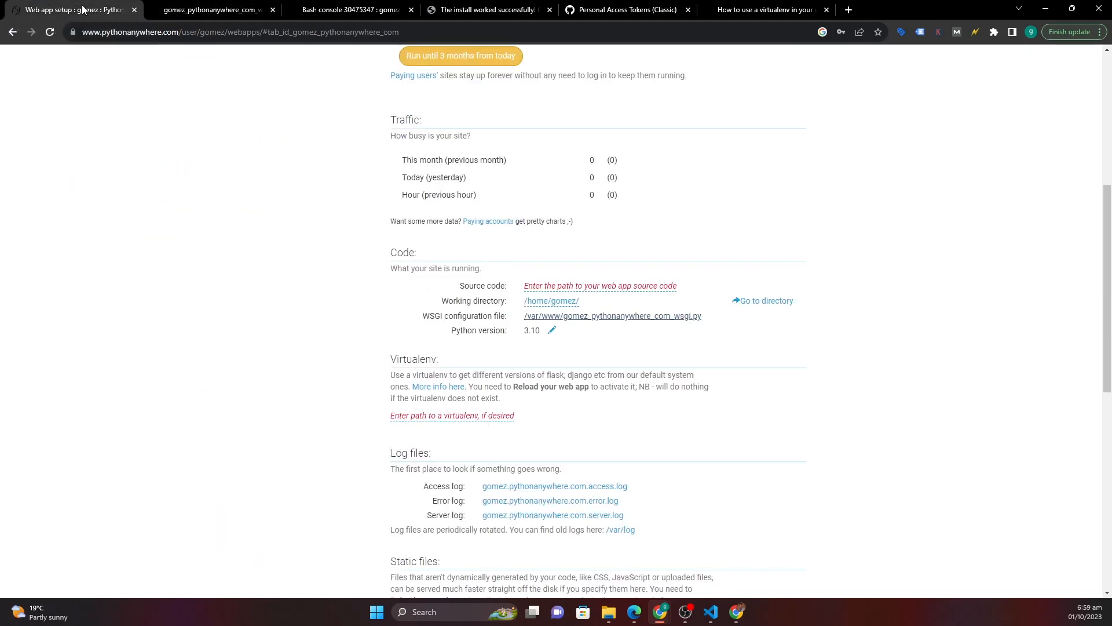
pyautogui.scroll(-2, 528, 346)
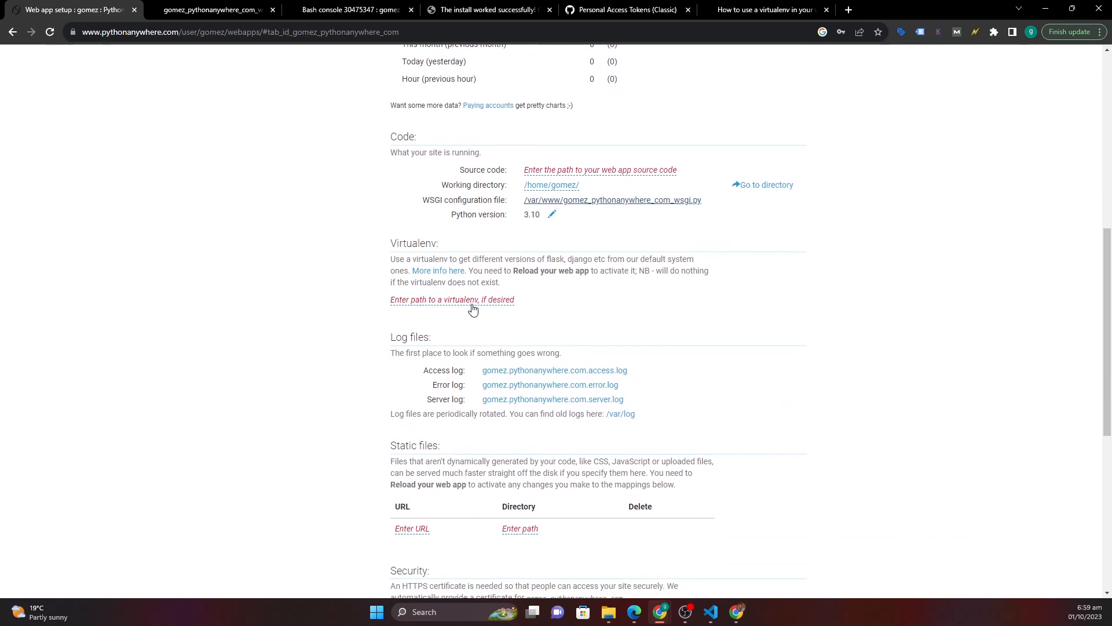
pyautogui.scroll(-1, 476, 284)
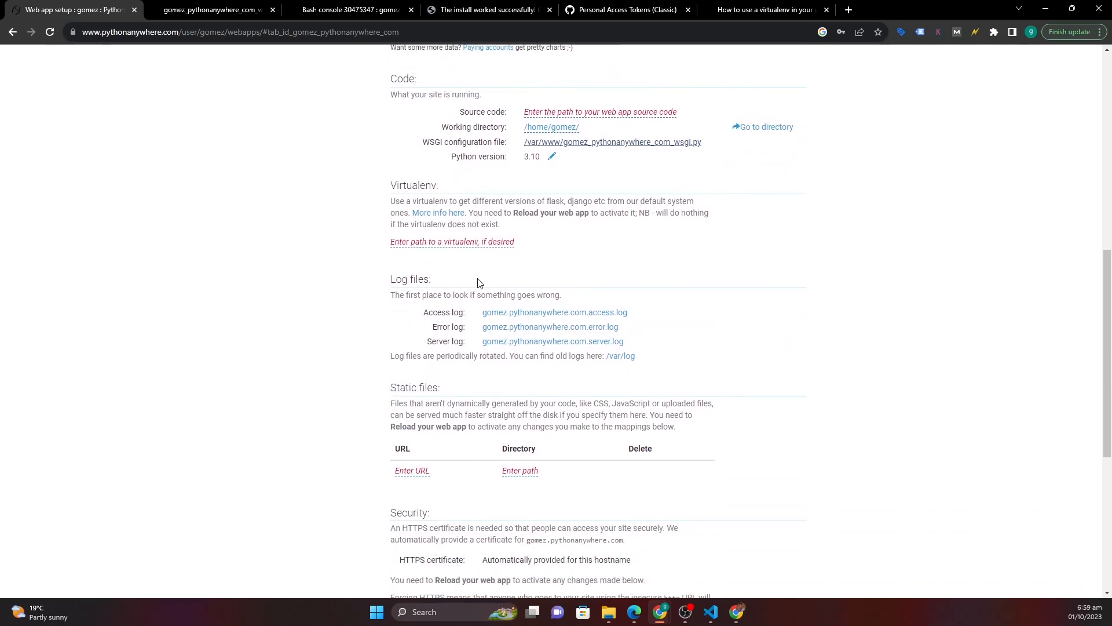
pyautogui.click(472, 242)
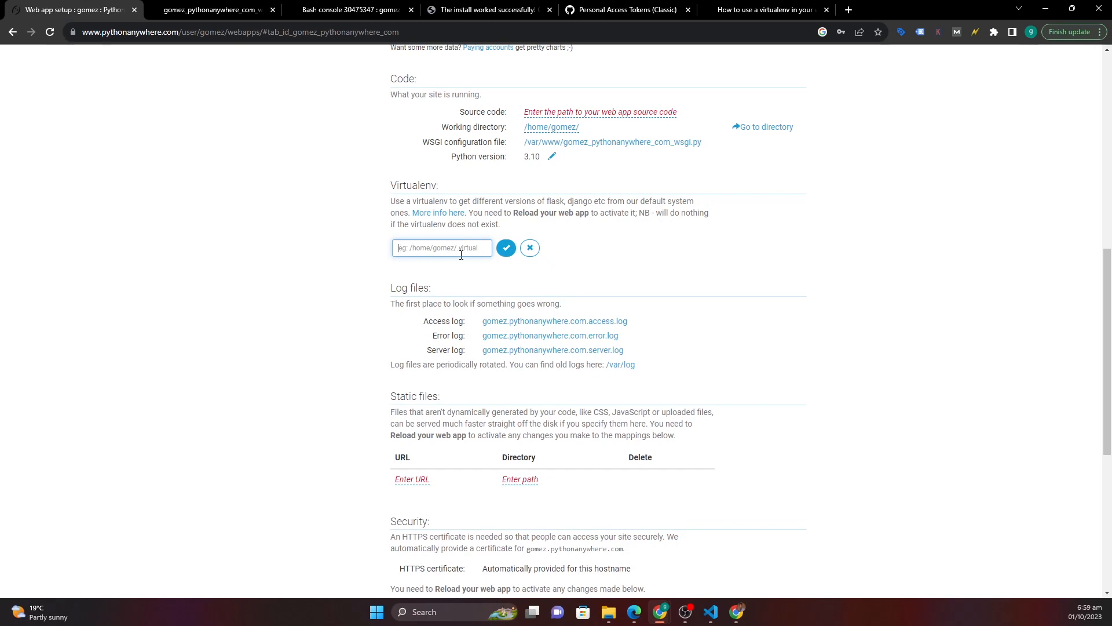
pyautogui.write('venv')
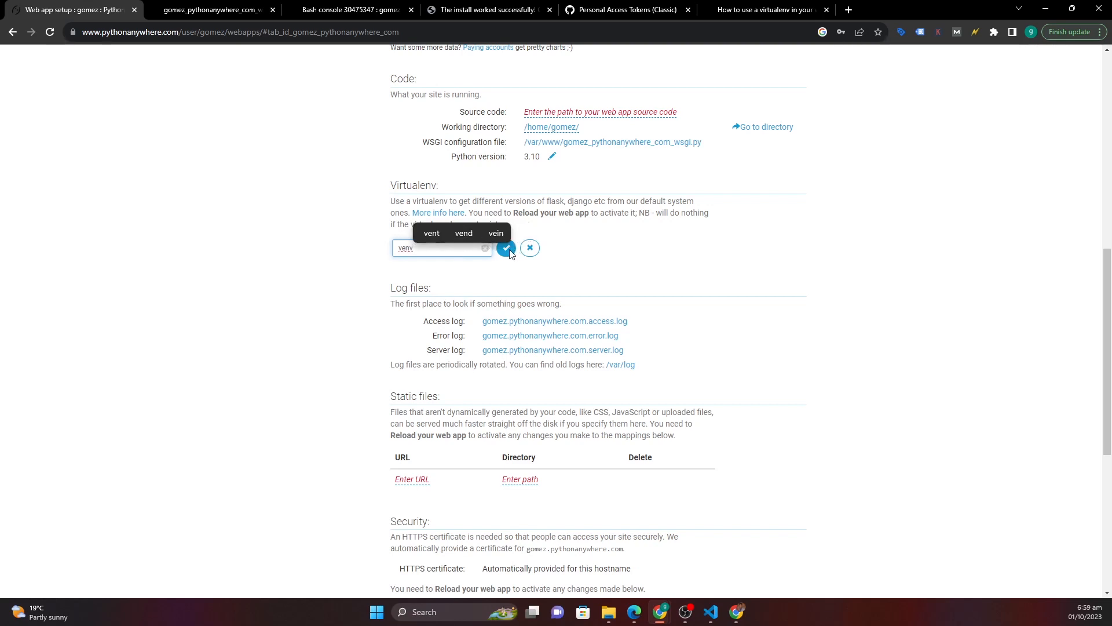
pyautogui.scroll(-2, 526, 232)
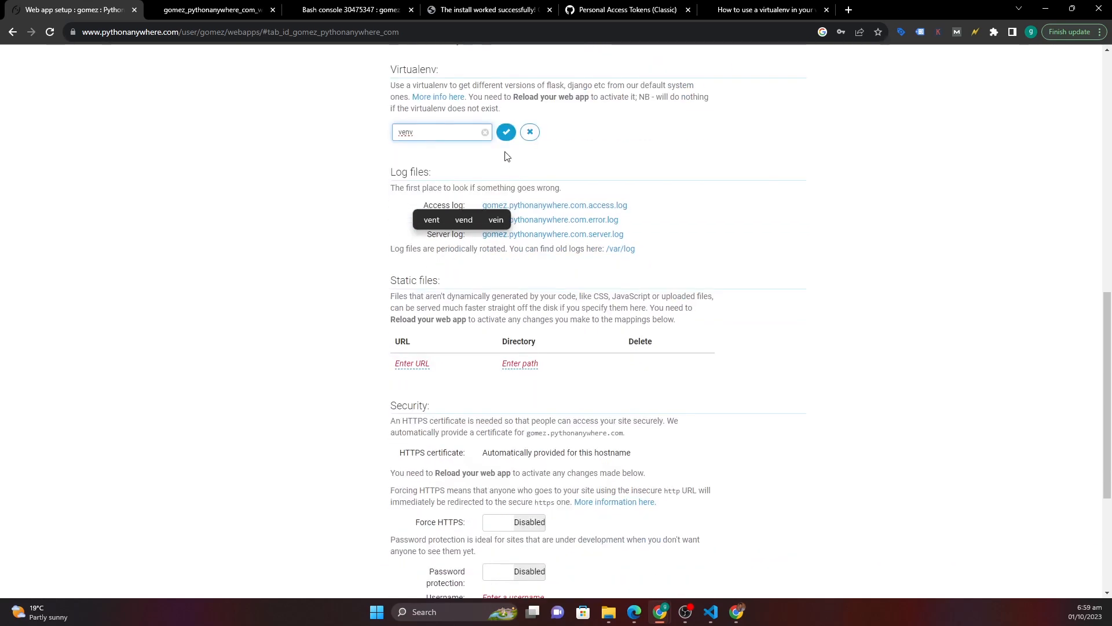
pyautogui.click(506, 130)
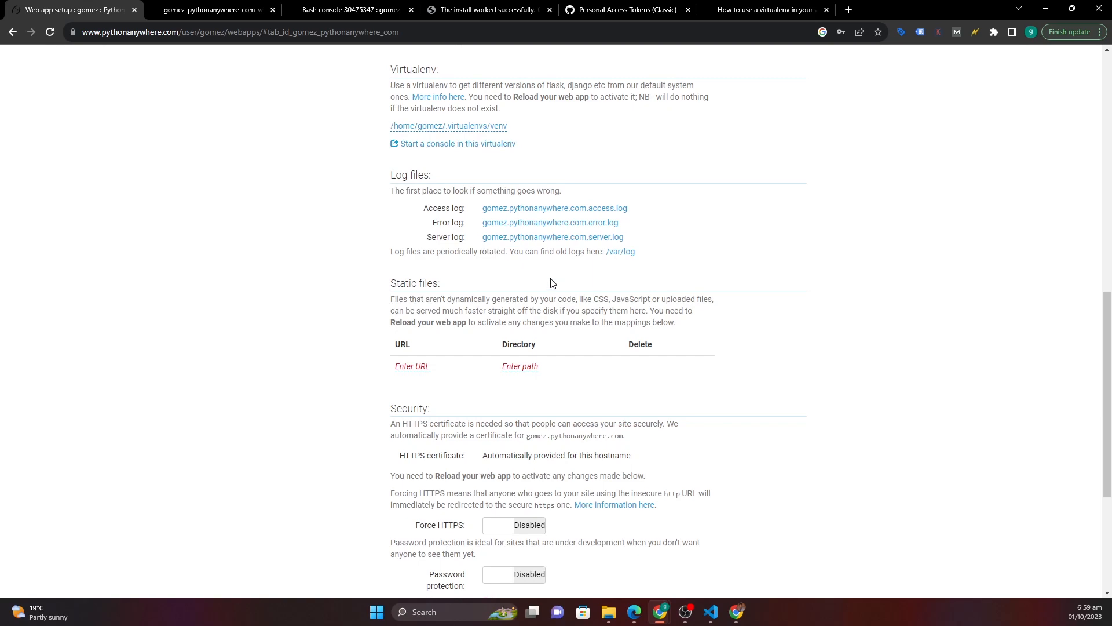
# - Reload the web app from its setup page and open its site in a new browser tab
pyautogui.scroll(-4, 552, 283)
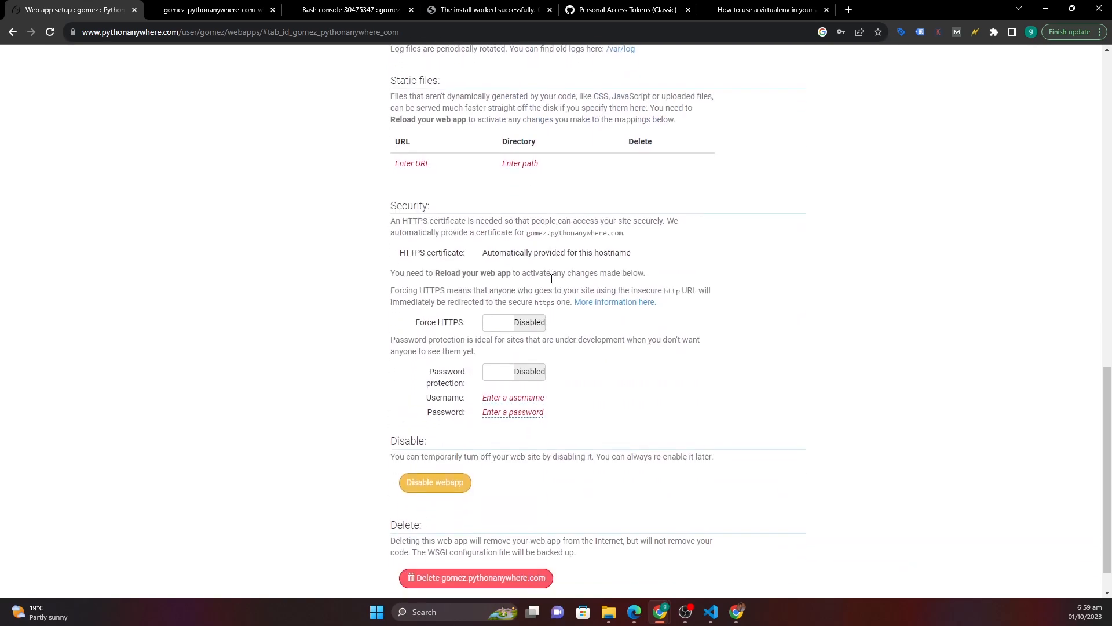
pyautogui.scroll(15, 551, 282)
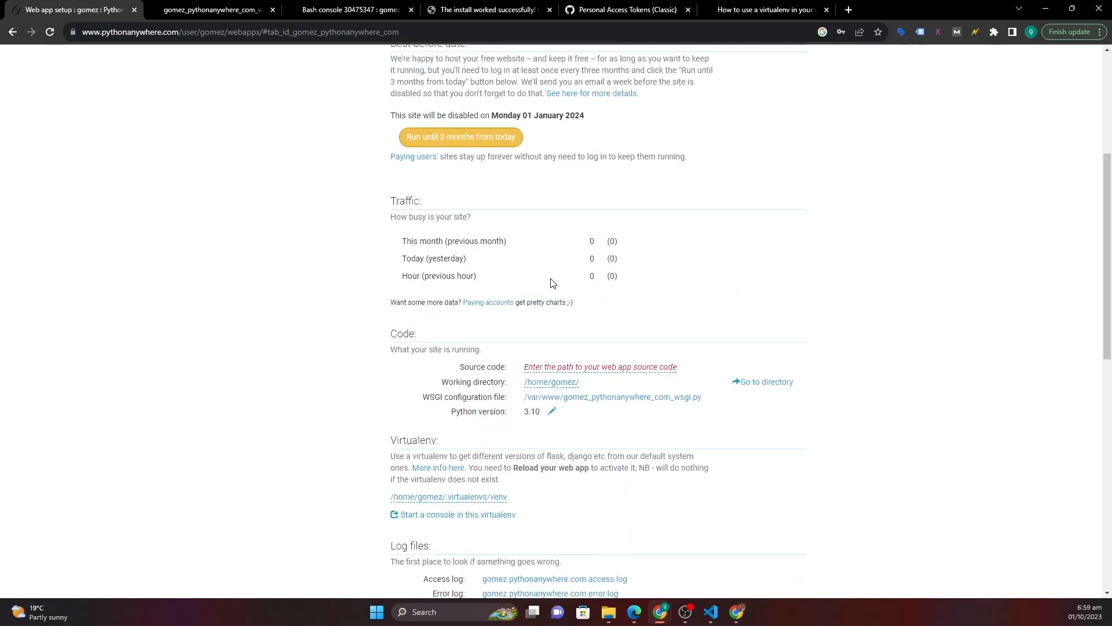
pyautogui.click(468, 276)
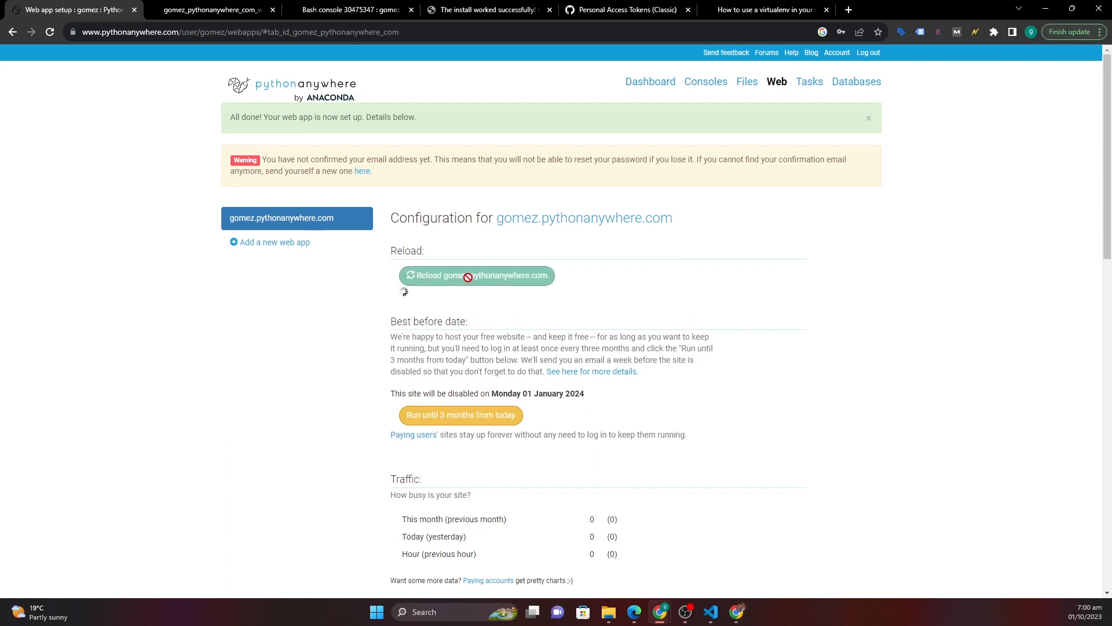
pyautogui.rightClick(534, 222)
pyautogui.click(559, 225)
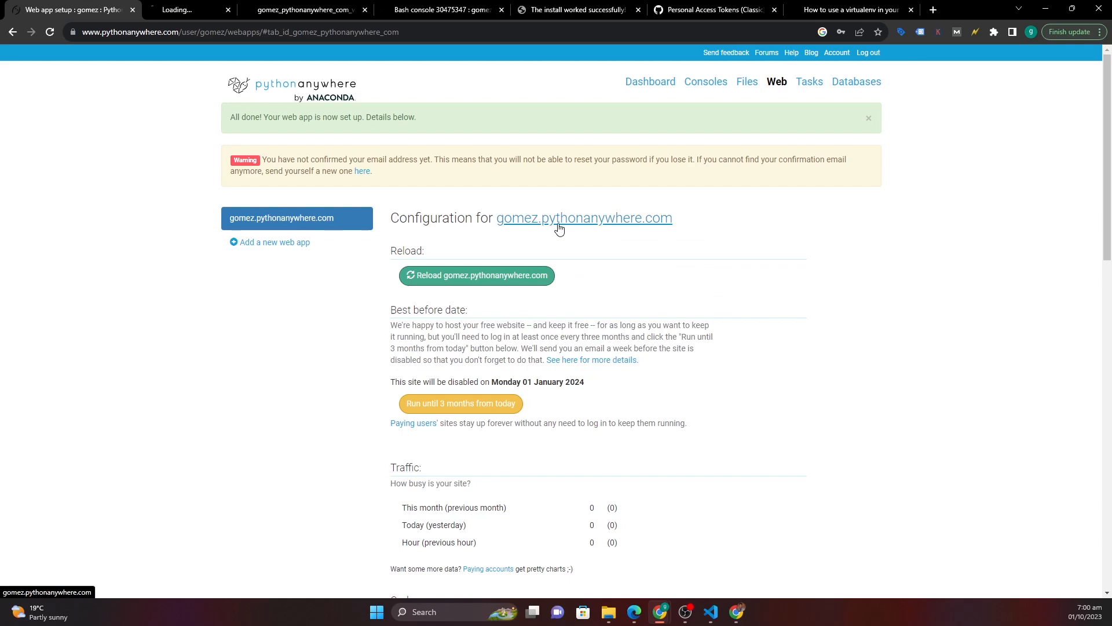
pyautogui.click(236, 7)
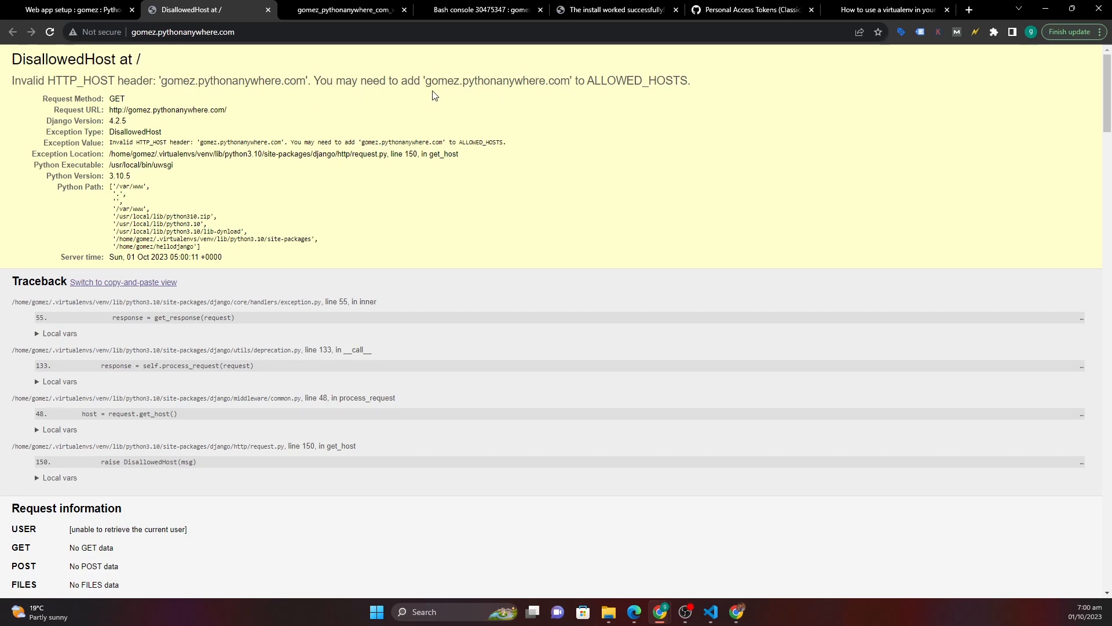
# - Copy the host name gomez.pythonanywhere.com from the DisallowedHost error message
pyautogui.moveTo(426, 81); pyautogui.dragTo(571, 80)
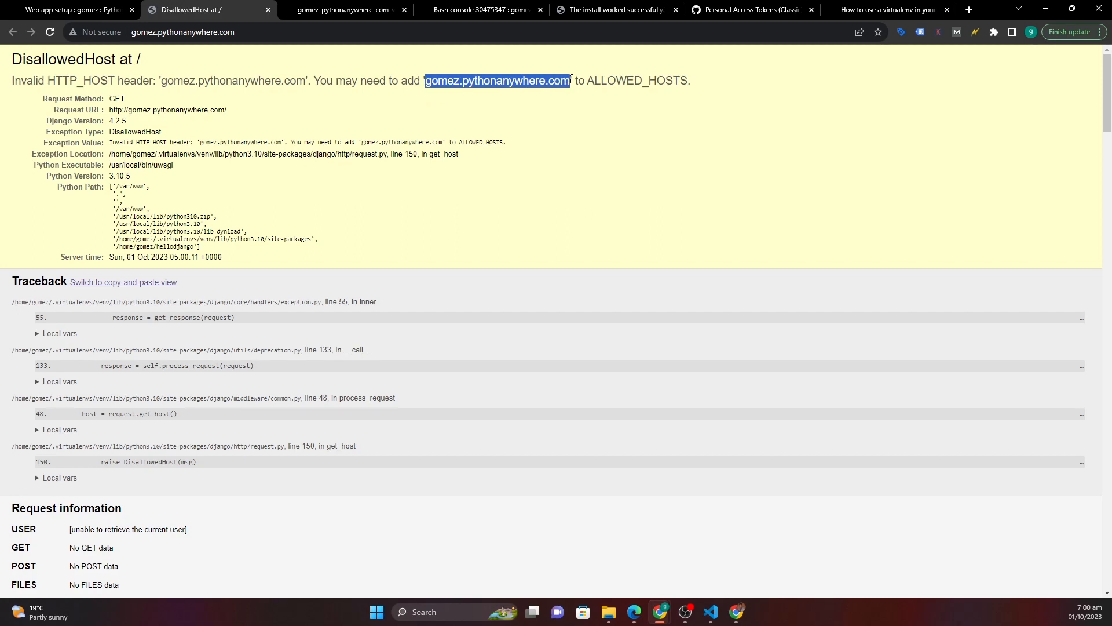
pyautogui.rightClick(554, 87)
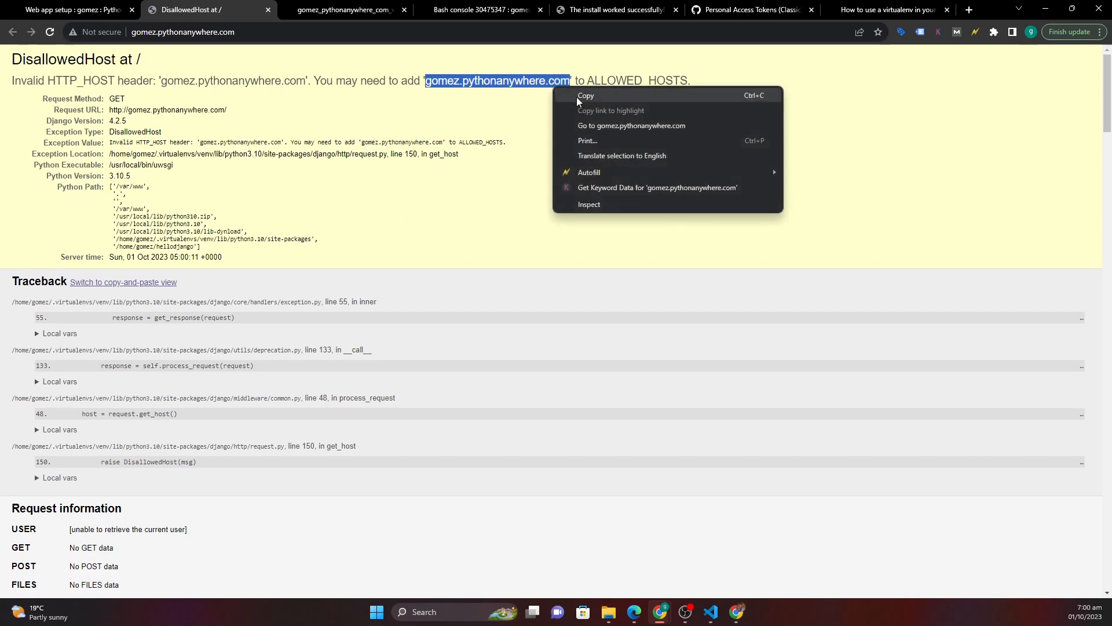
pyautogui.click(575, 94)
# - Switch to the Bash console and list the project directory with ls
pyautogui.click(80, 8)
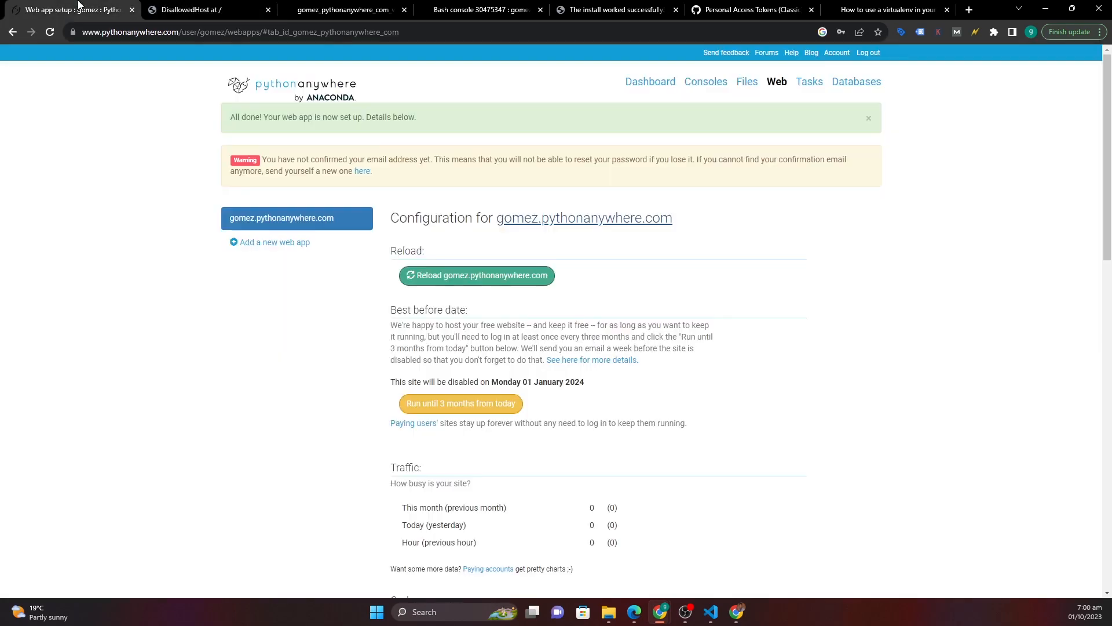
pyautogui.click(335, 10)
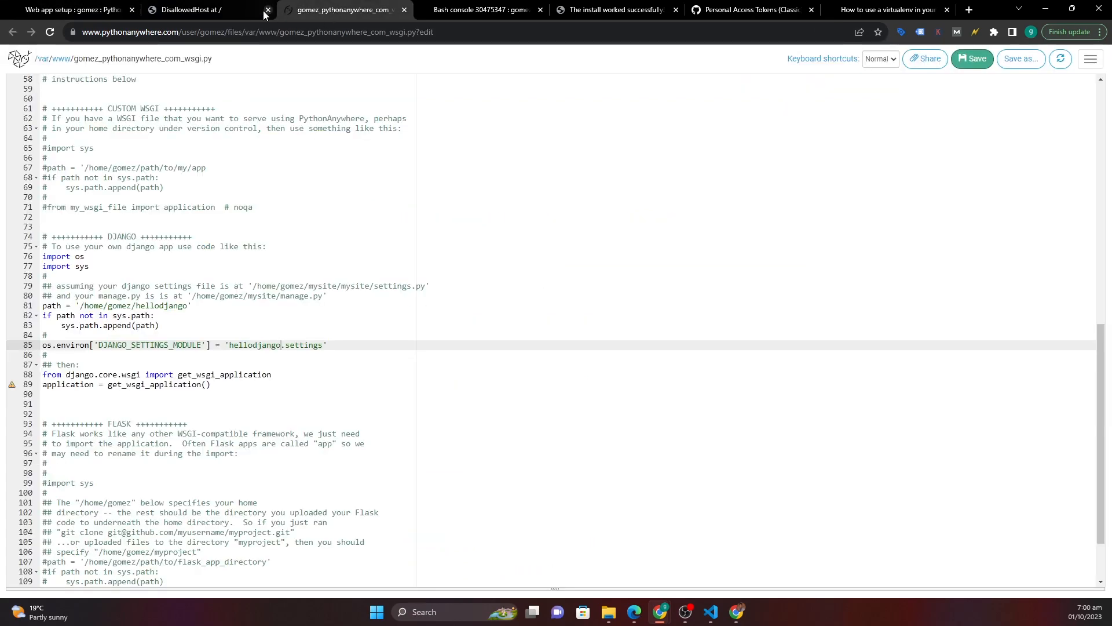
pyautogui.click(209, 9)
pyautogui.click(487, 10)
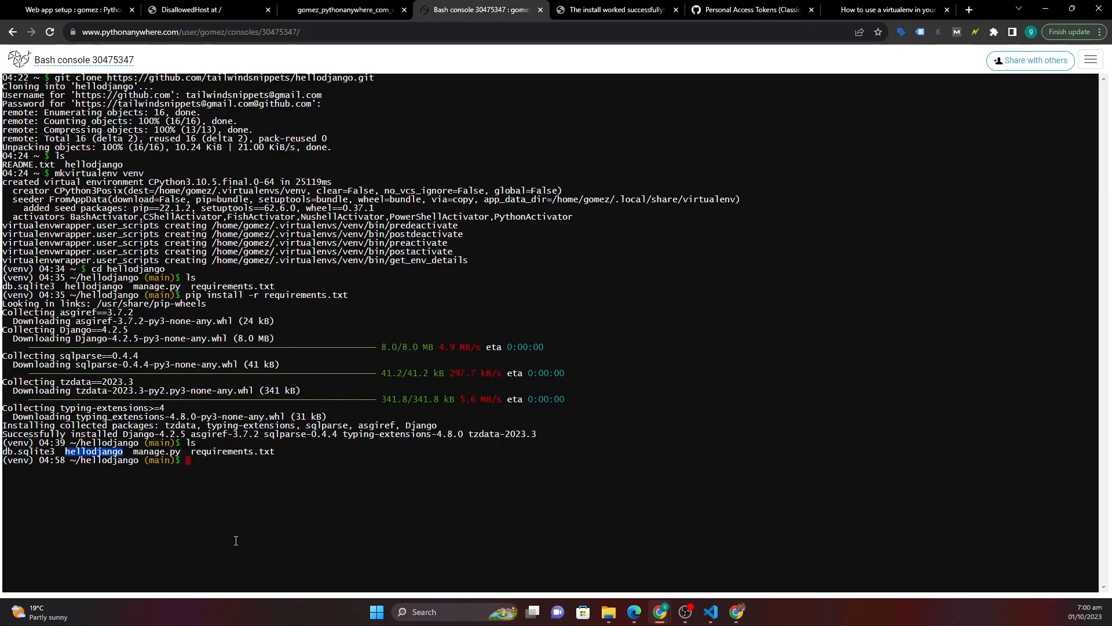
pyautogui.click(197, 460)
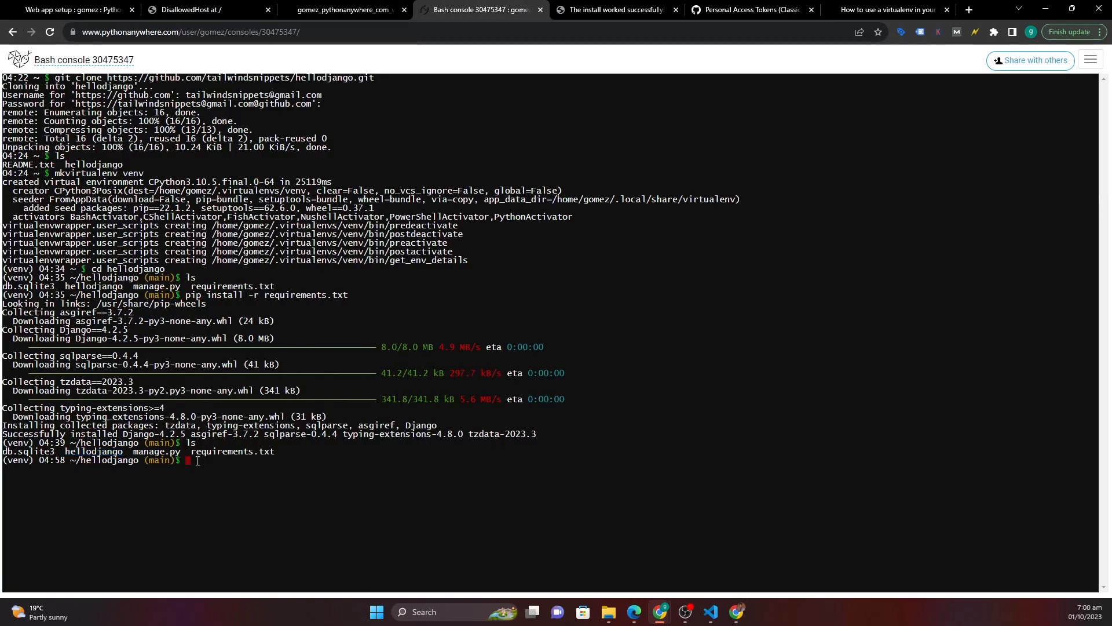
pyautogui.write('c')
pyautogui.press('BackSpace')
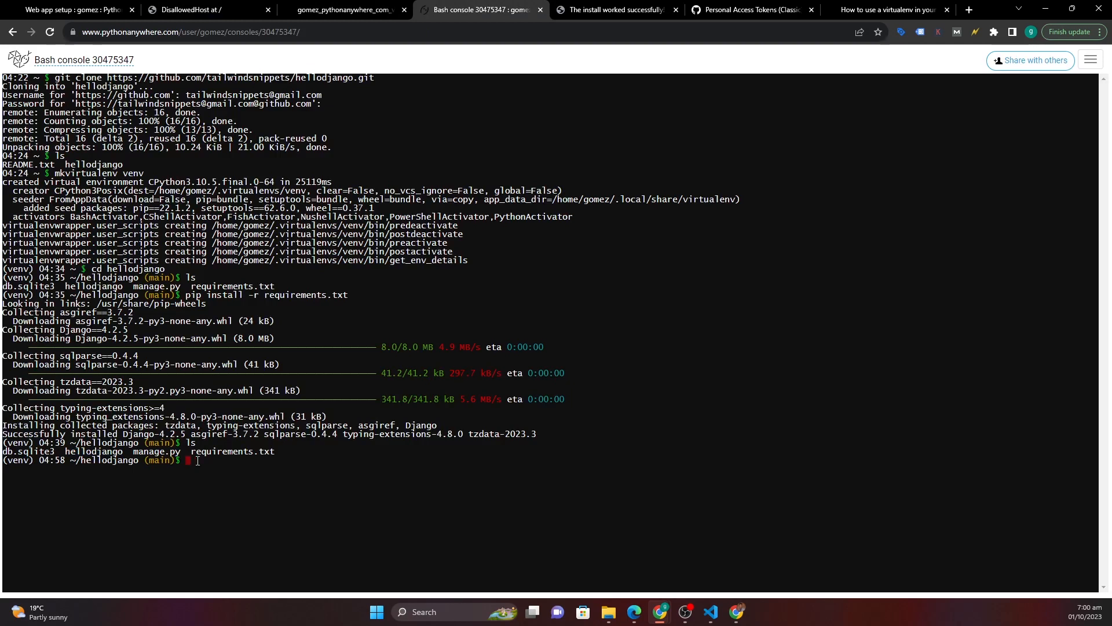
pyautogui.write('ls')
pyautogui.press('Return')
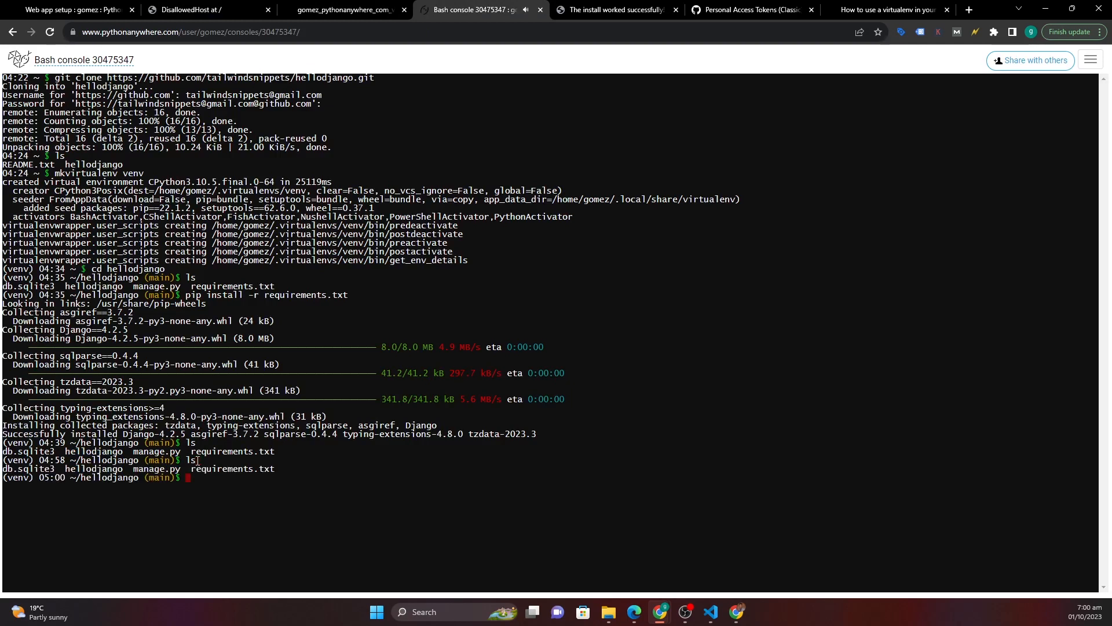
# - Change into the inner hellodjango folder with cd and list its files with ls
pyautogui.write('cd ')
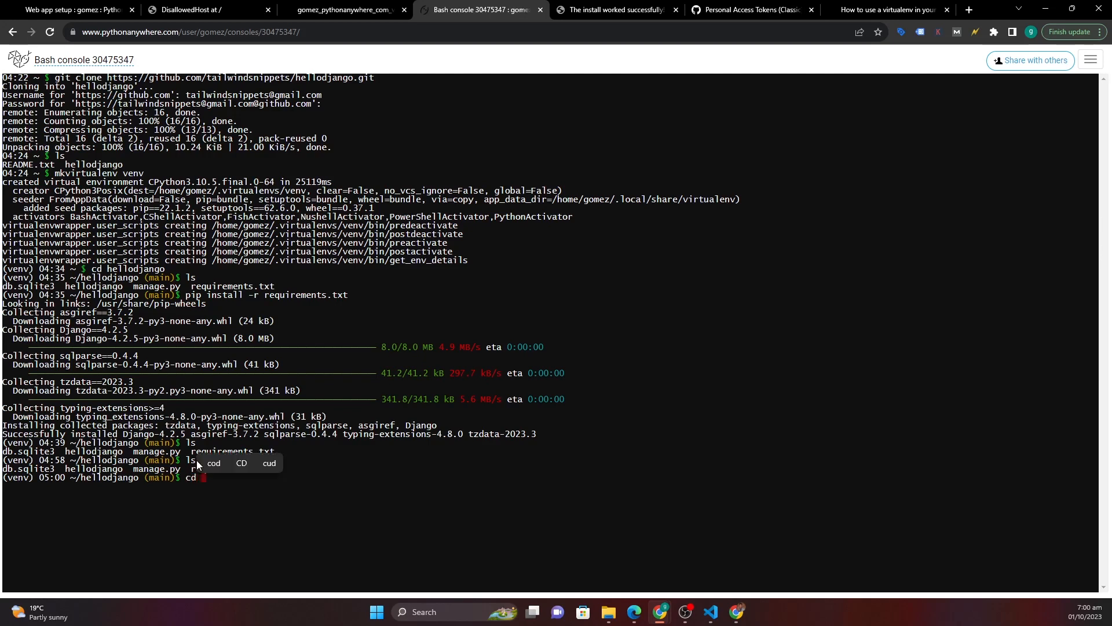
pyautogui.write('hell')
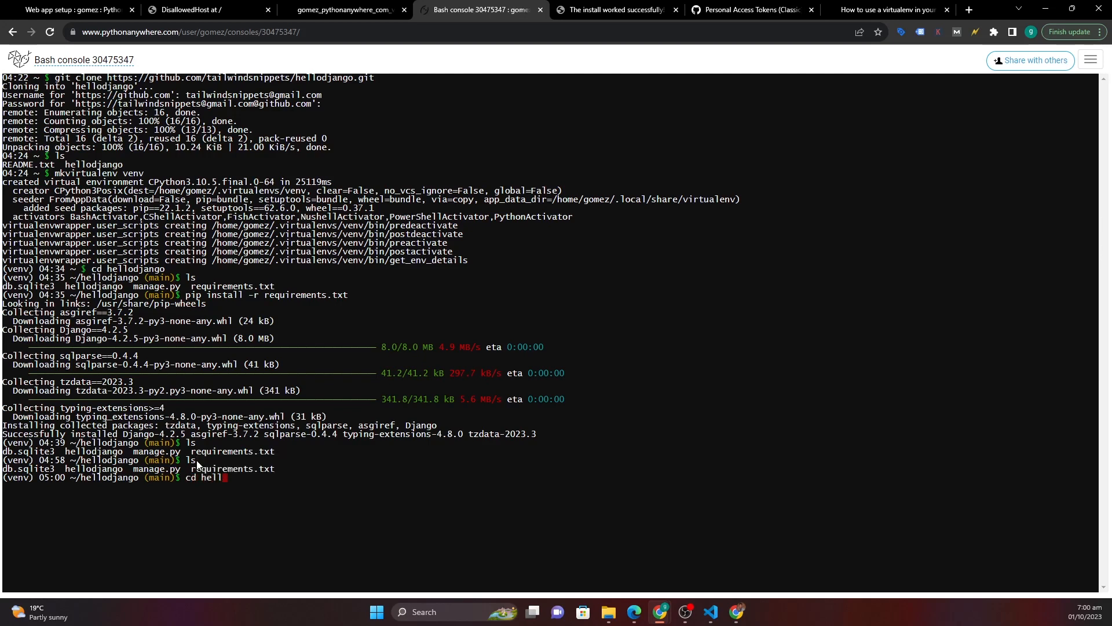
pyautogui.write('odjango')
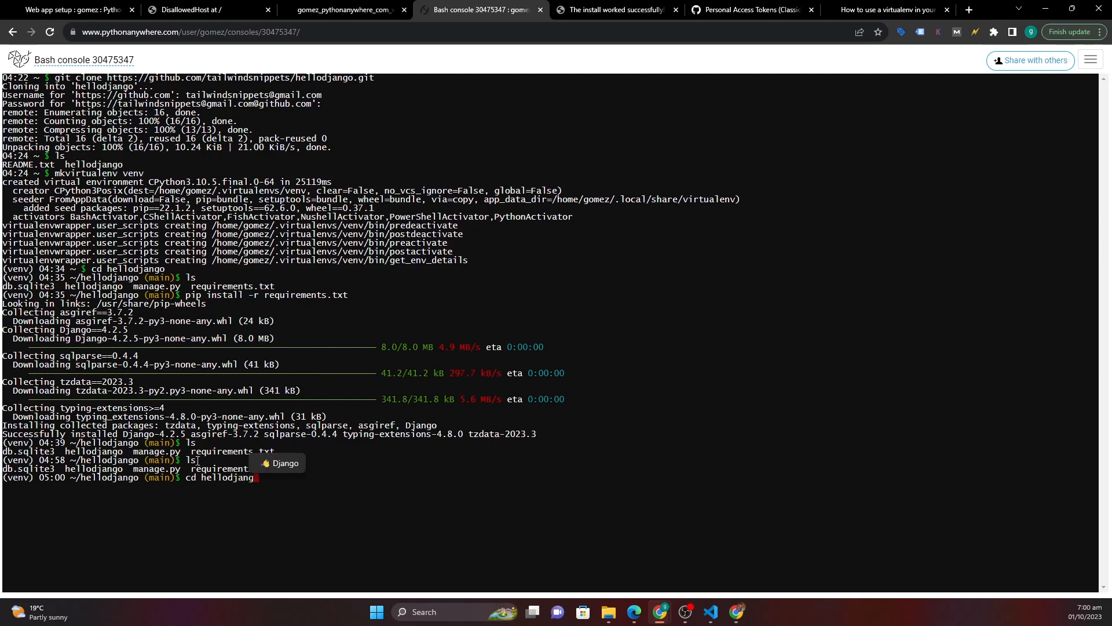
pyautogui.press('Return')
pyautogui.write('ls')
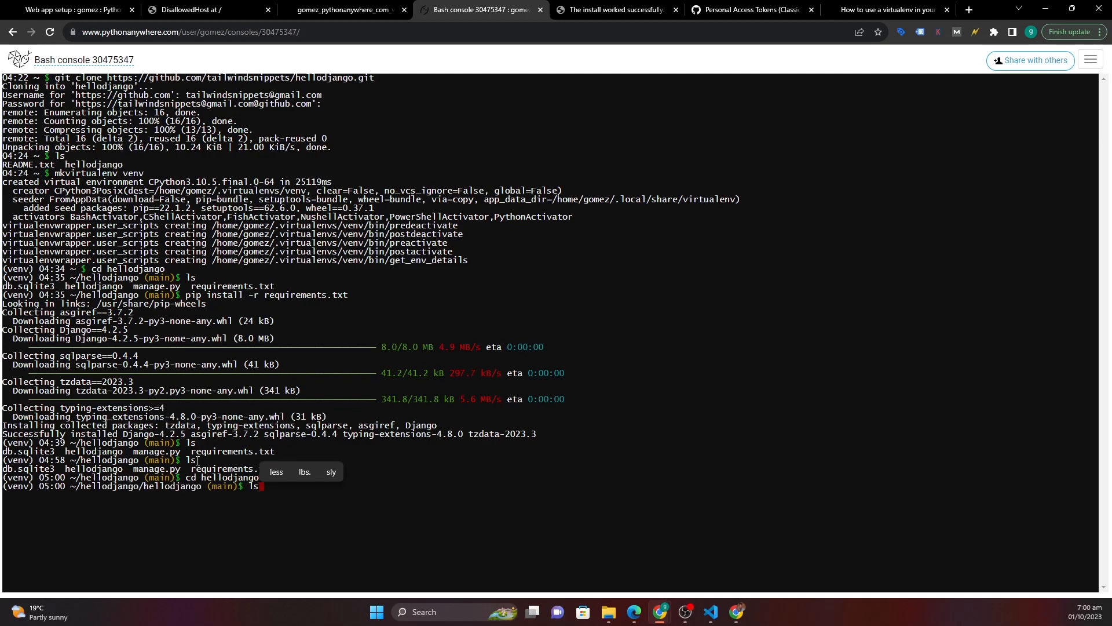
pyautogui.press('Return')
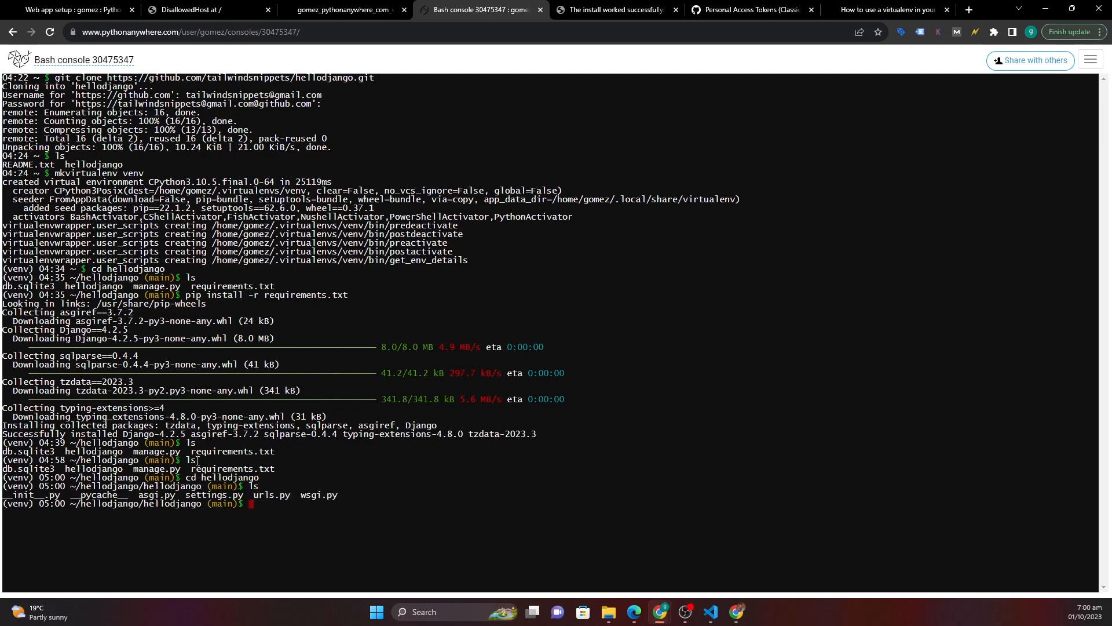
# - Open settings.py for editing with nano
pyautogui.write('nano ')
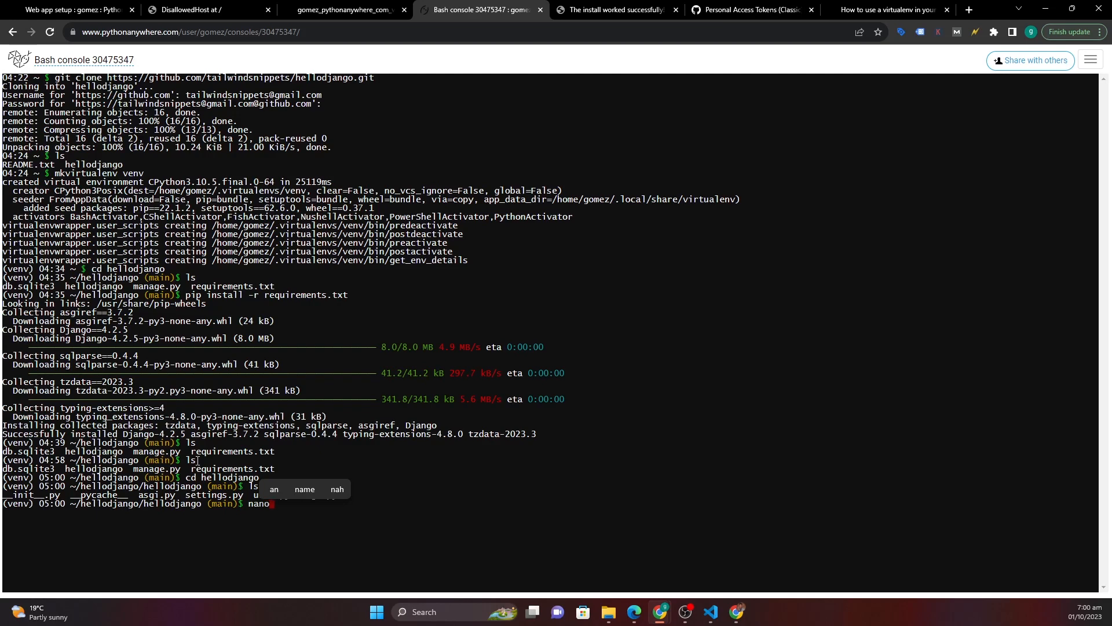
pyautogui.write('settings.py')
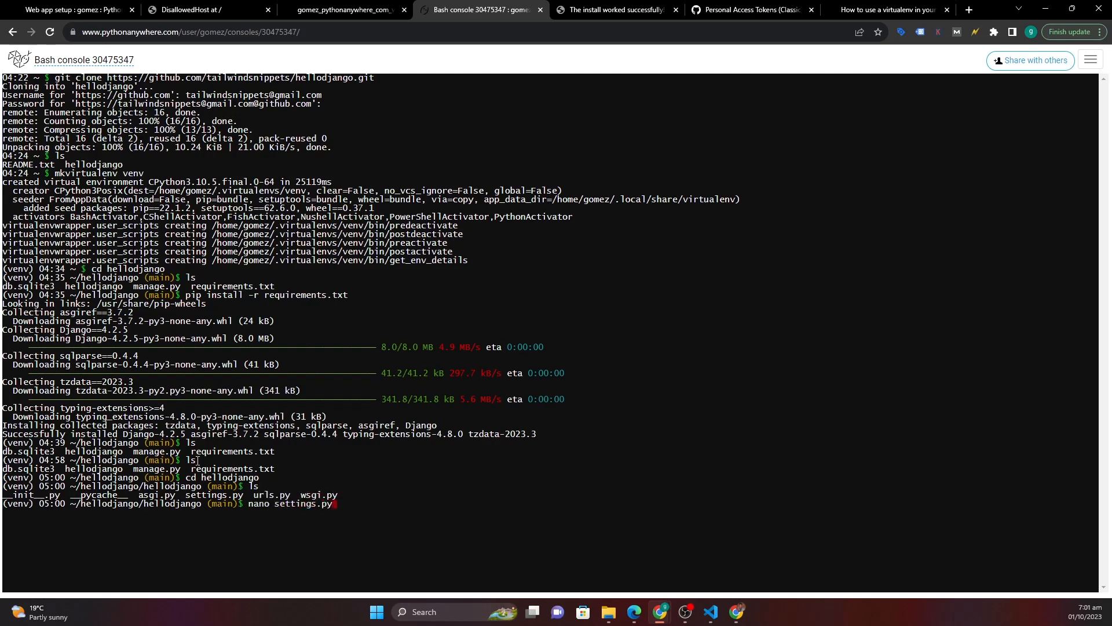
pyautogui.press('Return')
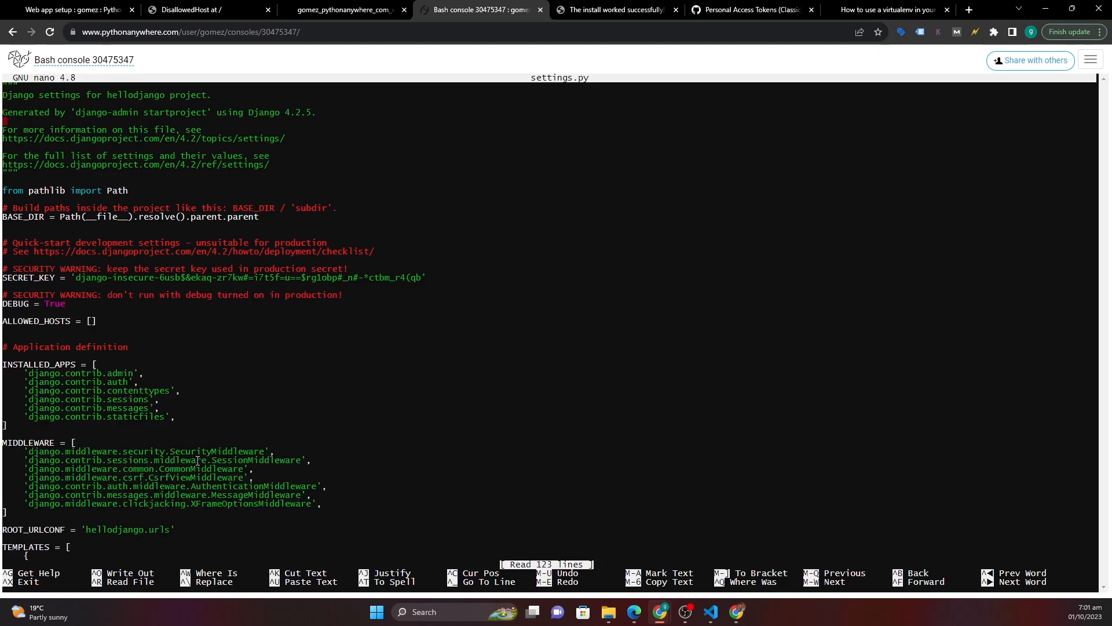
# - Add "gomez.pythonanywhere.com" in double quotes to the empty ALLOWED_HOSTS list in settings.py
pyautogui.scroll(-10, 197, 460)
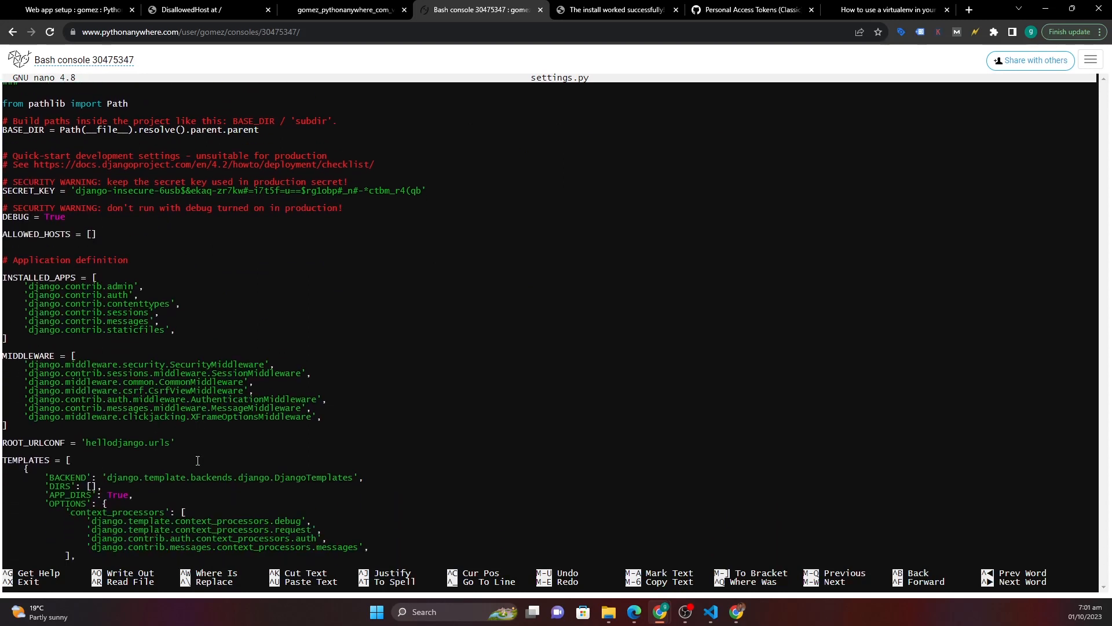
pyautogui.scroll(-3, 198, 460)
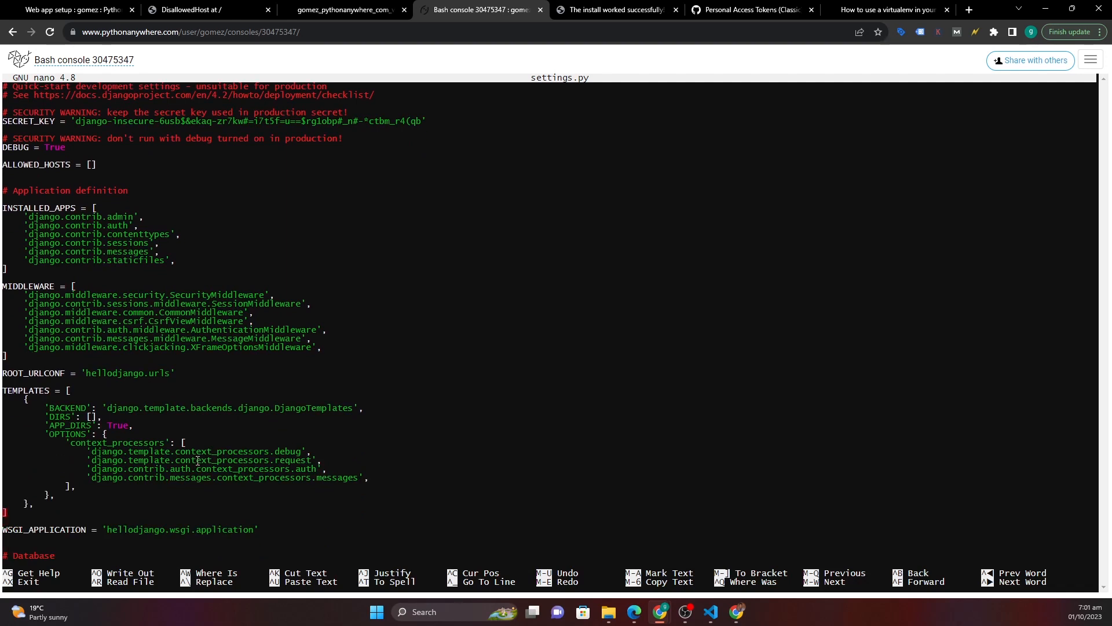
pyautogui.press('Up')
pyautogui.press('Up')
pyautogui.press('Right')
pyautogui.press('Right')
pyautogui.press('Right')
pyautogui.press('Right')
pyautogui.press('Right')
pyautogui.press('Right')
pyautogui.press('Right')
pyautogui.press('Right')
pyautogui.press('Right')
pyautogui.press('Right')
pyautogui.press('Right')
pyautogui.press('Right')
pyautogui.press('Right')
pyautogui.press('Right')
pyautogui.write('"')
pyautogui.write('"')
pyautogui.press('Left')
pyautogui.write('gomez.pythonanywhere.com')
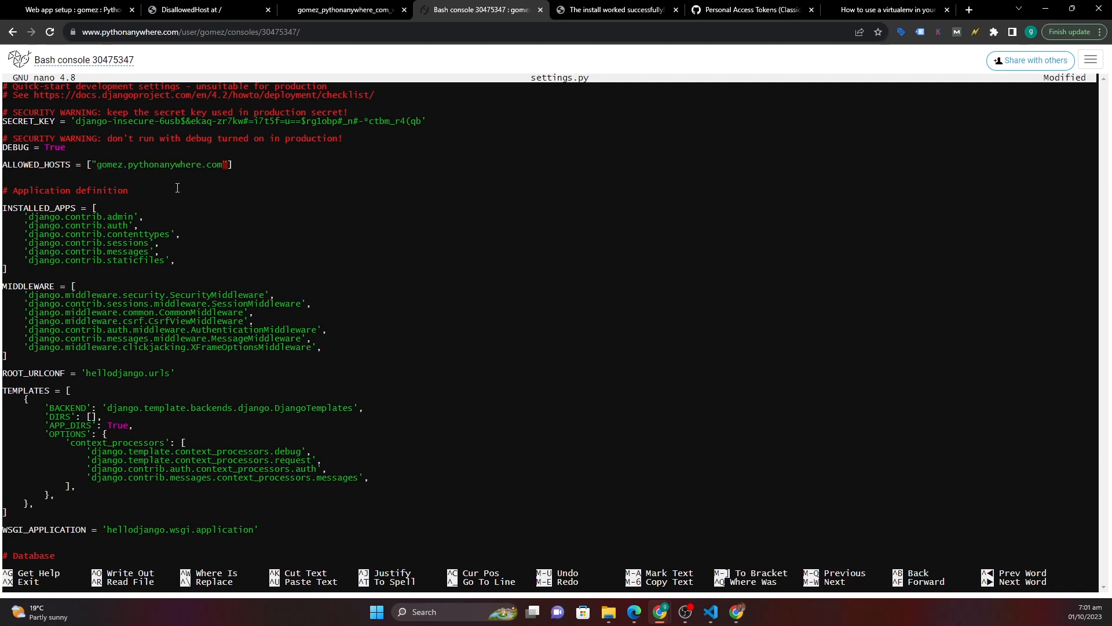
# - Save the modified settings.py under the same name and exit nano
pyautogui.hotkey('ctrl', 'x')
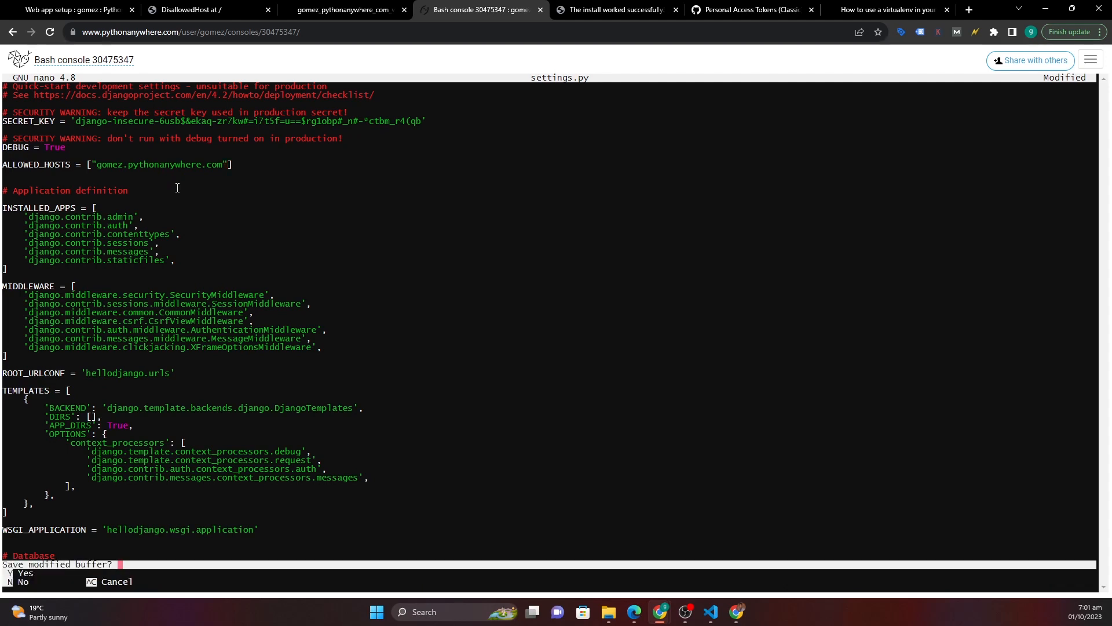
pyautogui.press('y')
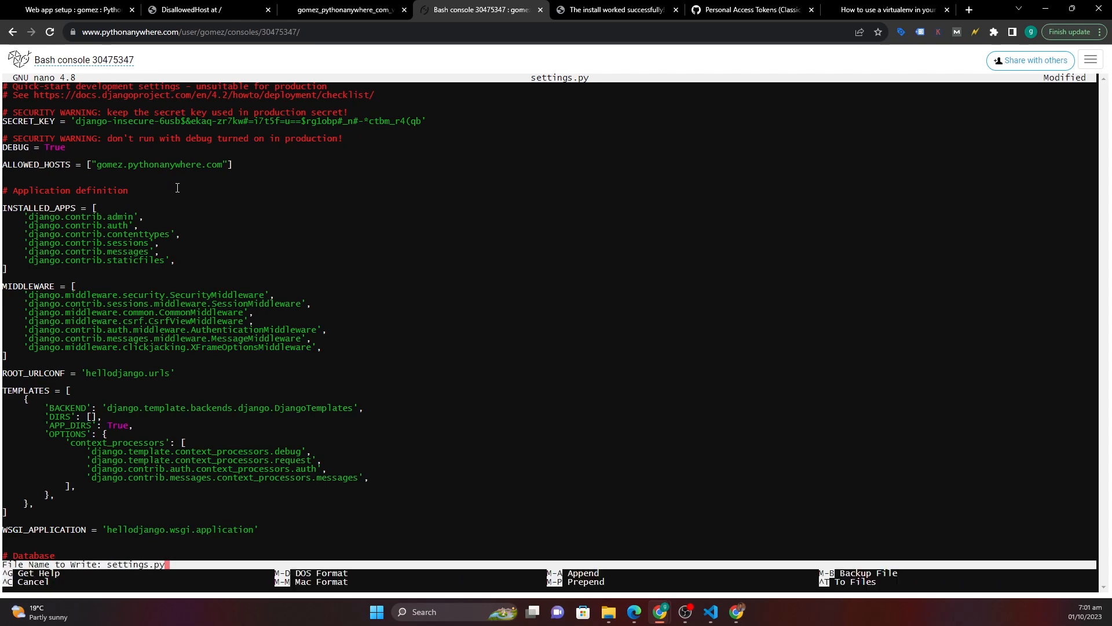
pyautogui.press('Return')
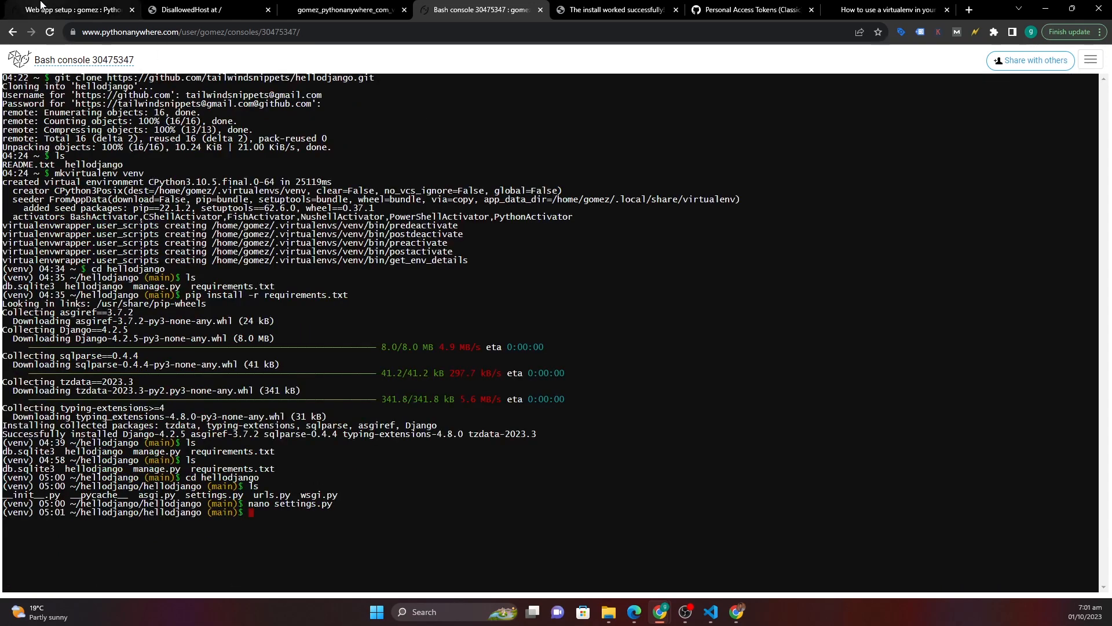
# - Reload the web app from its setup page and check the live site in its browser tab
pyautogui.click(73, 10)
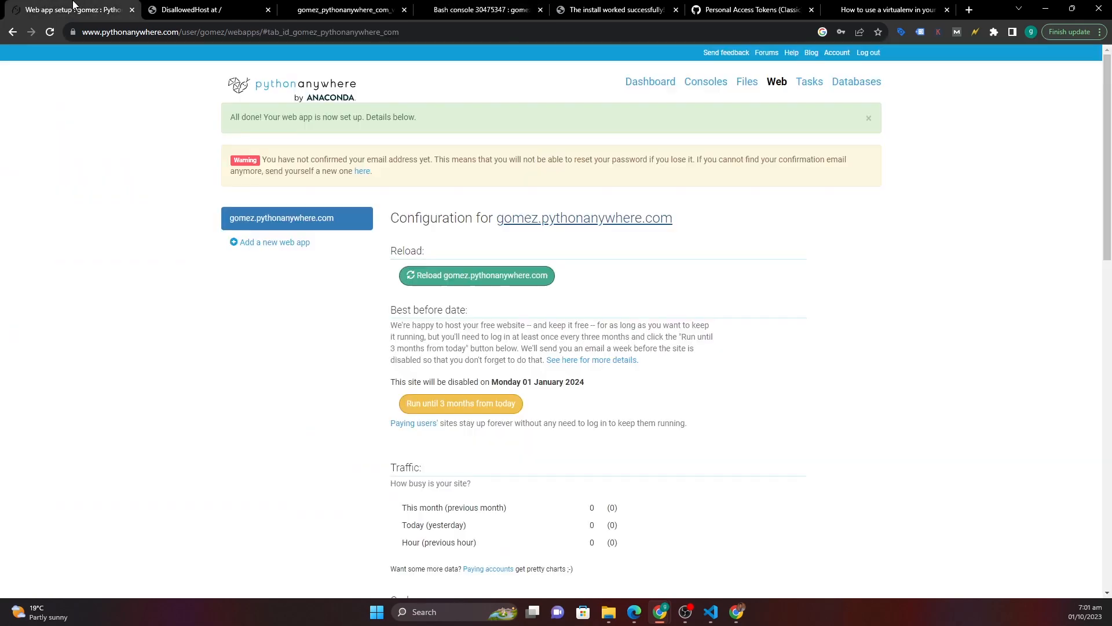
pyautogui.click(450, 275)
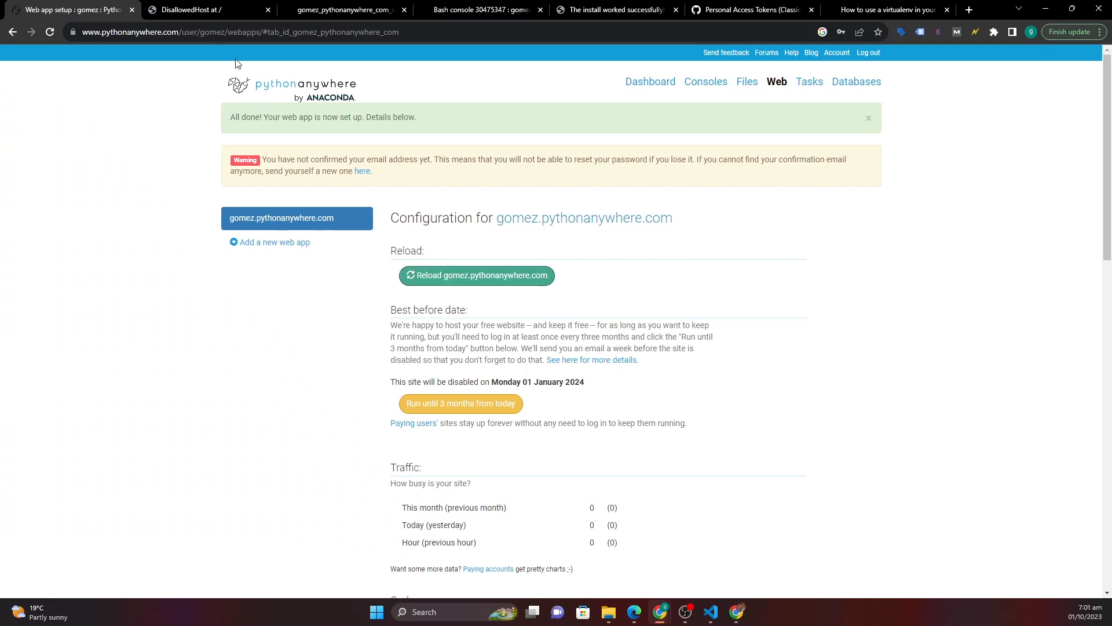
pyautogui.click(211, 5)
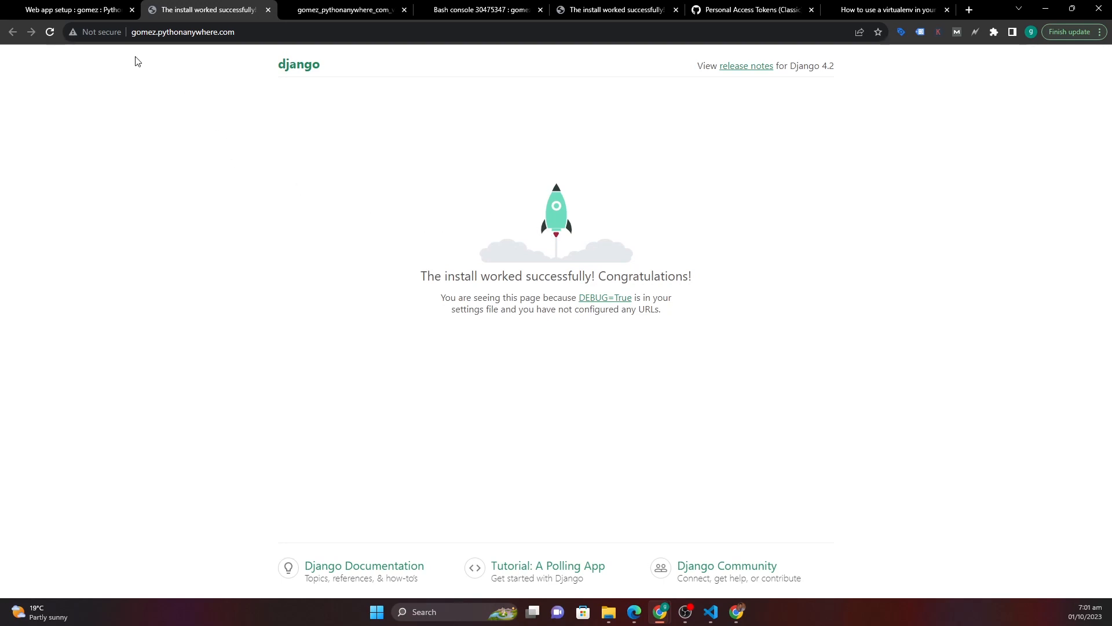
# - Enable Force HTTPS in the web app's security settings and reload the web app
pyautogui.click(94, 10)
pyautogui.scroll(-15, 657, 392)
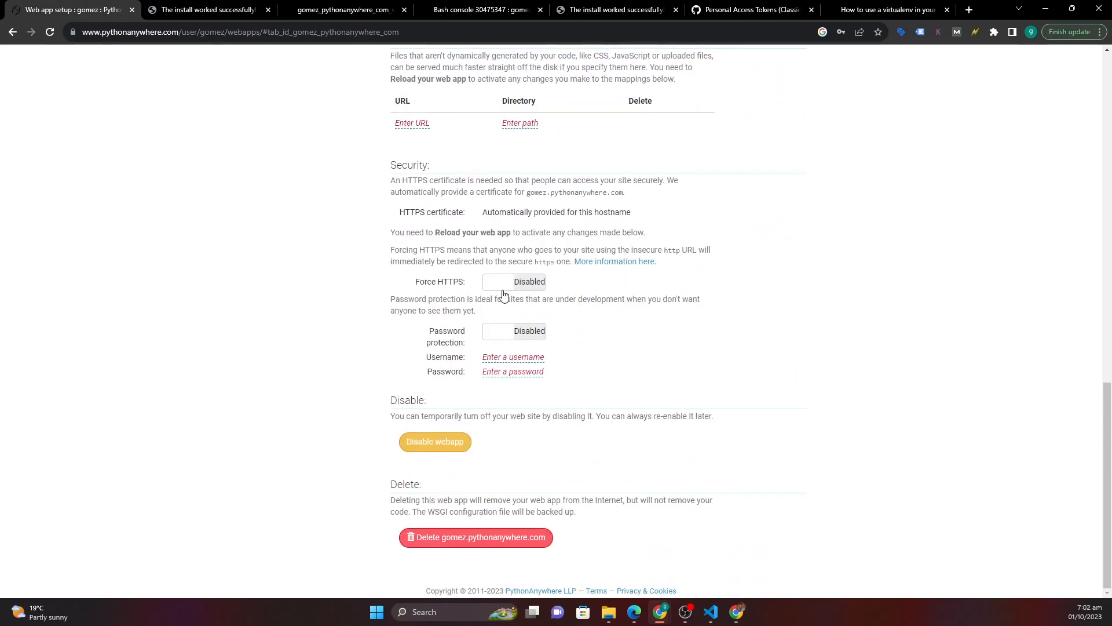
pyautogui.click(501, 286)
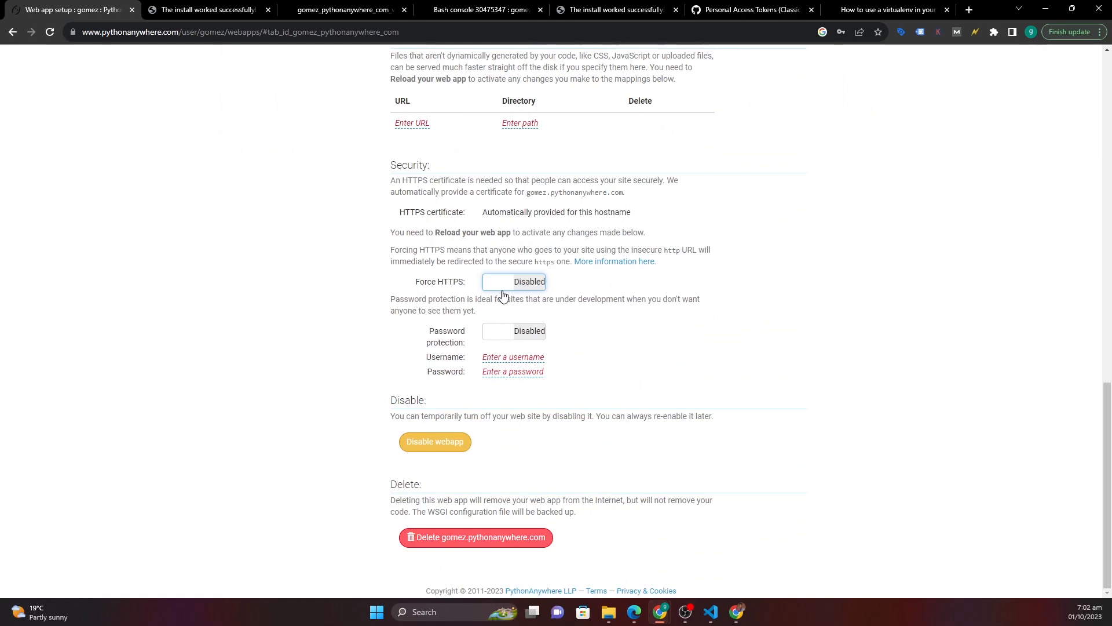
pyautogui.click(525, 285)
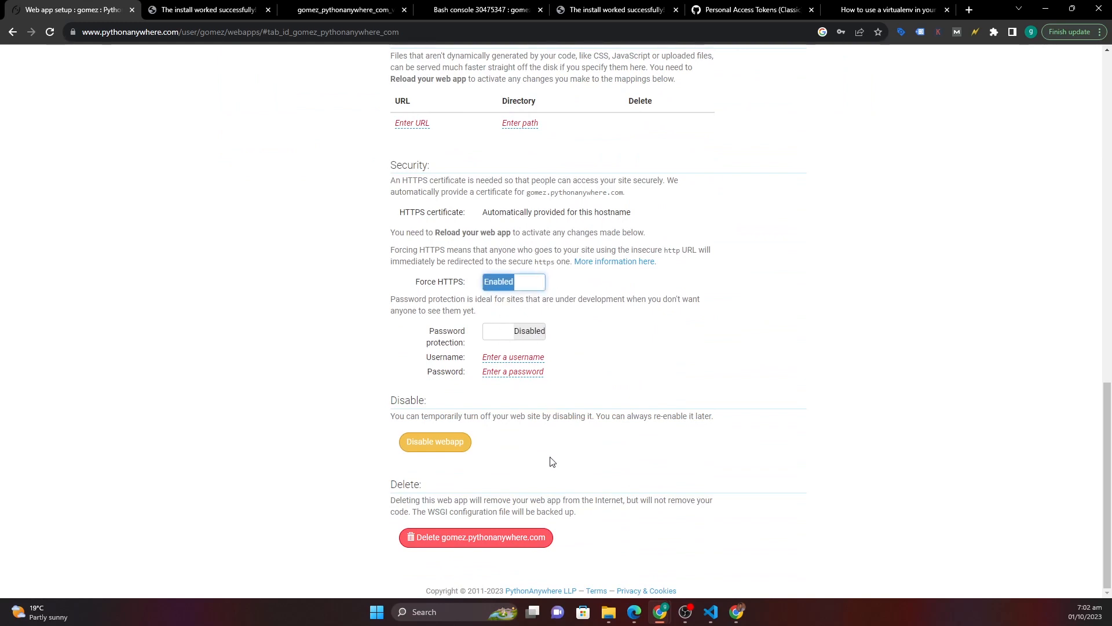
pyautogui.scroll(15, 637, 442)
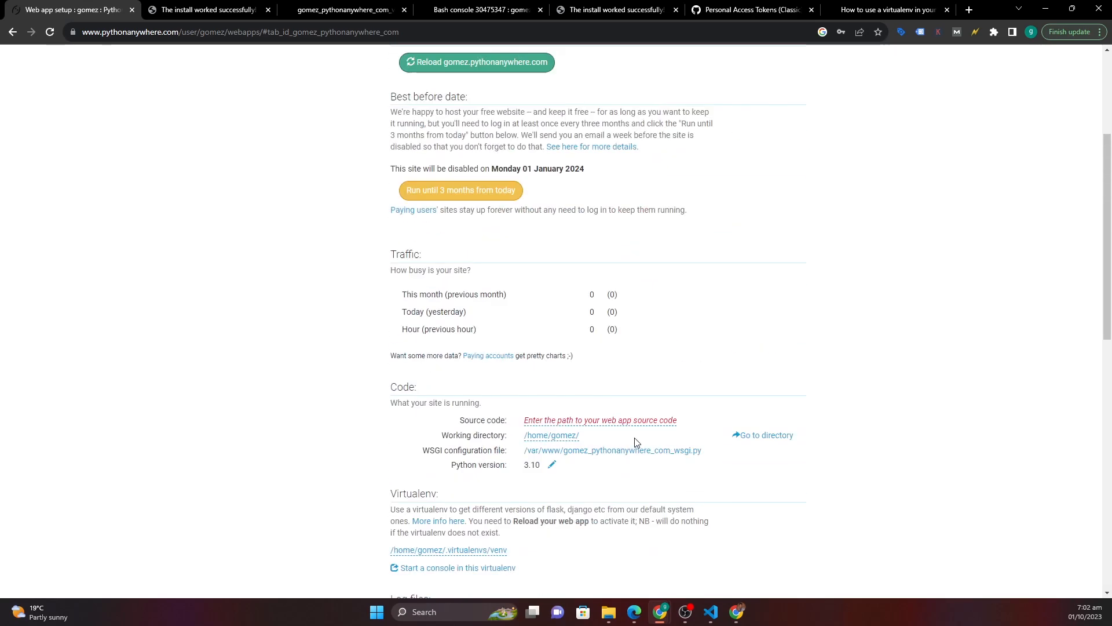
pyautogui.click(417, 284)
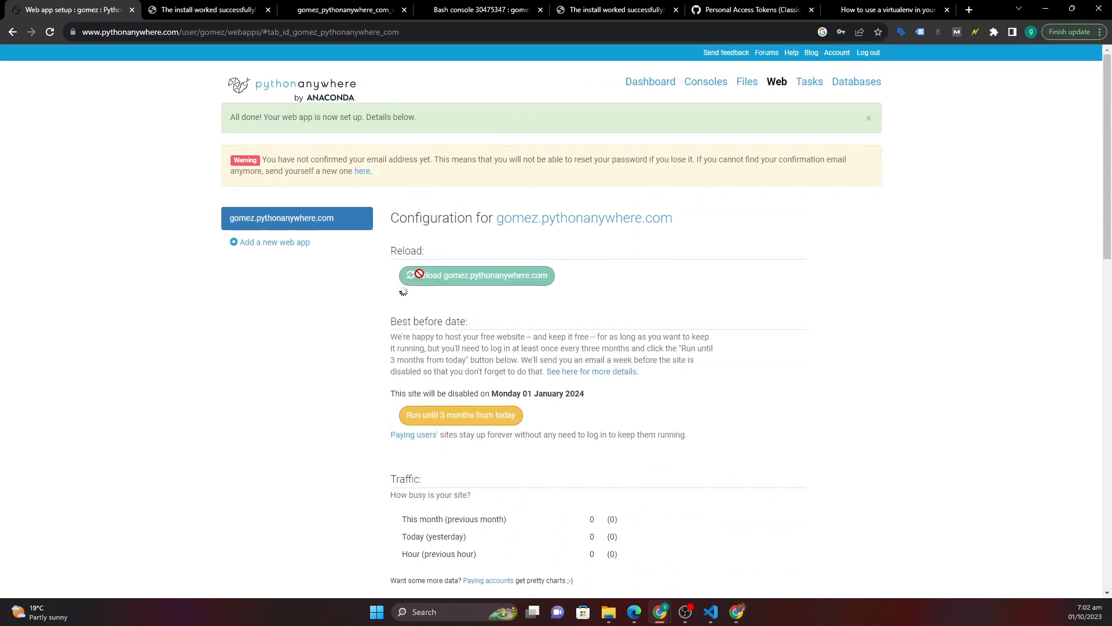
# - Refresh the live site in its browser tab and open its /admin page
pyautogui.click(207, 9)
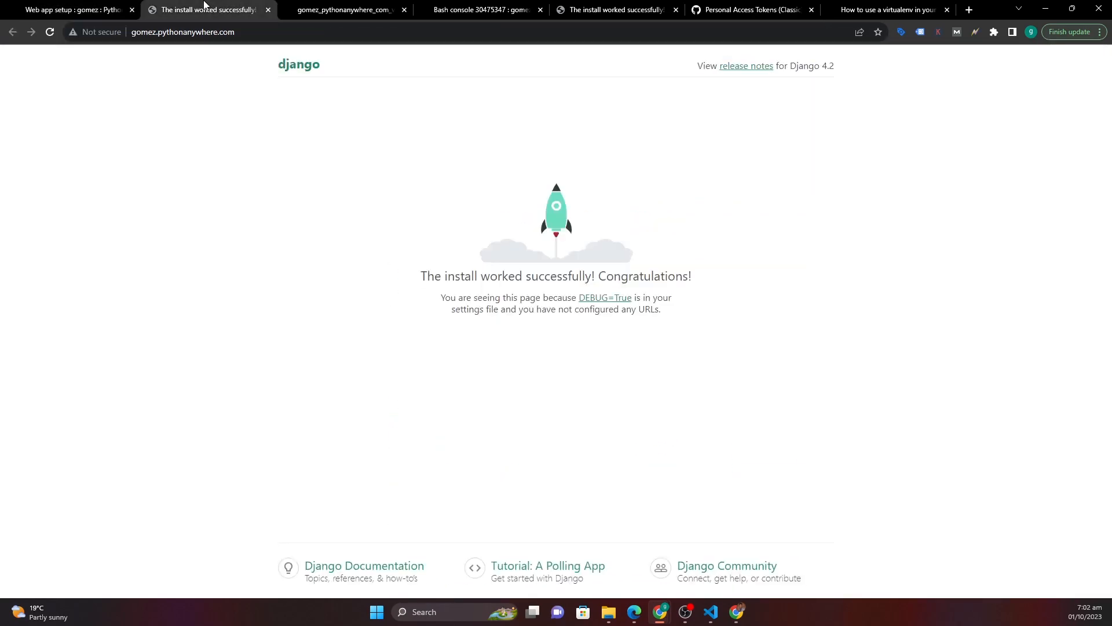
pyautogui.click(53, 33)
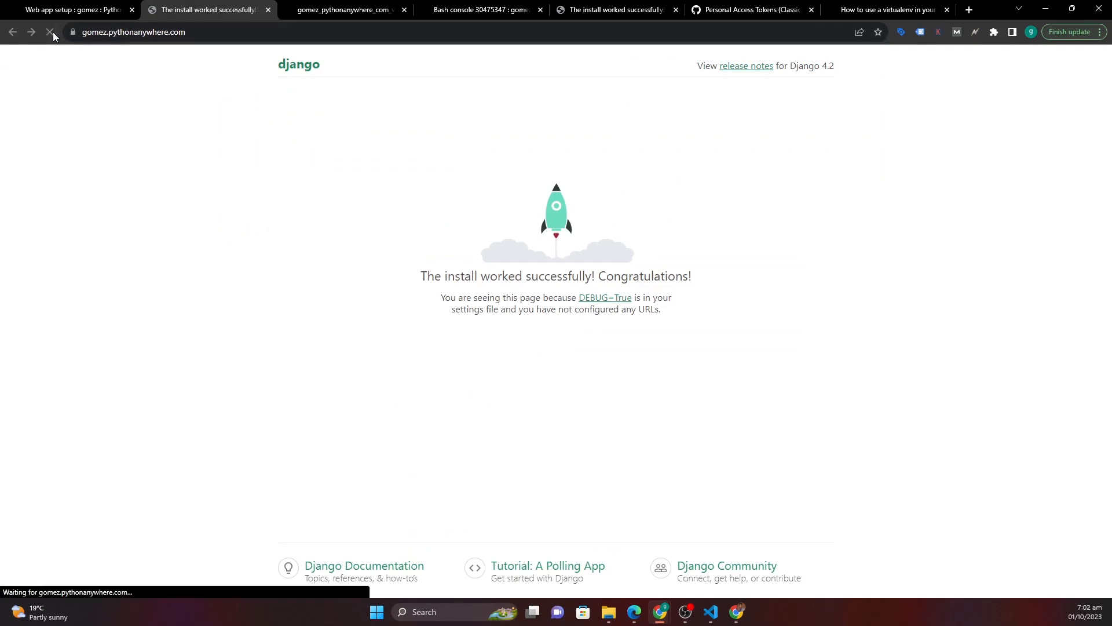
pyautogui.click(267, 39)
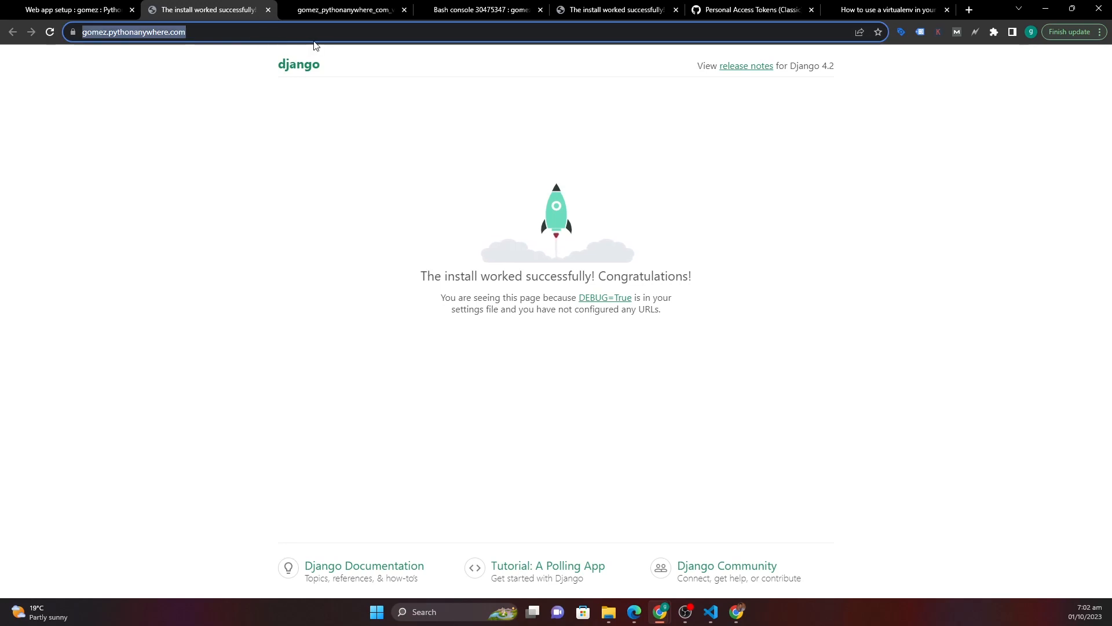
pyautogui.press('End')
pyautogui.write('/admin')
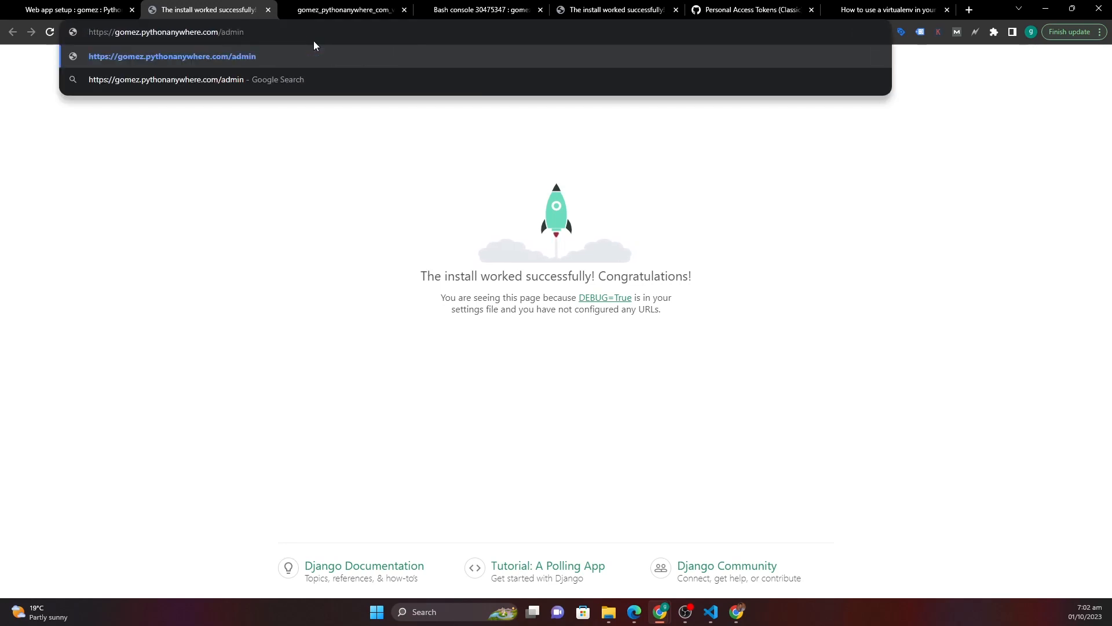
pyautogui.press('Return')
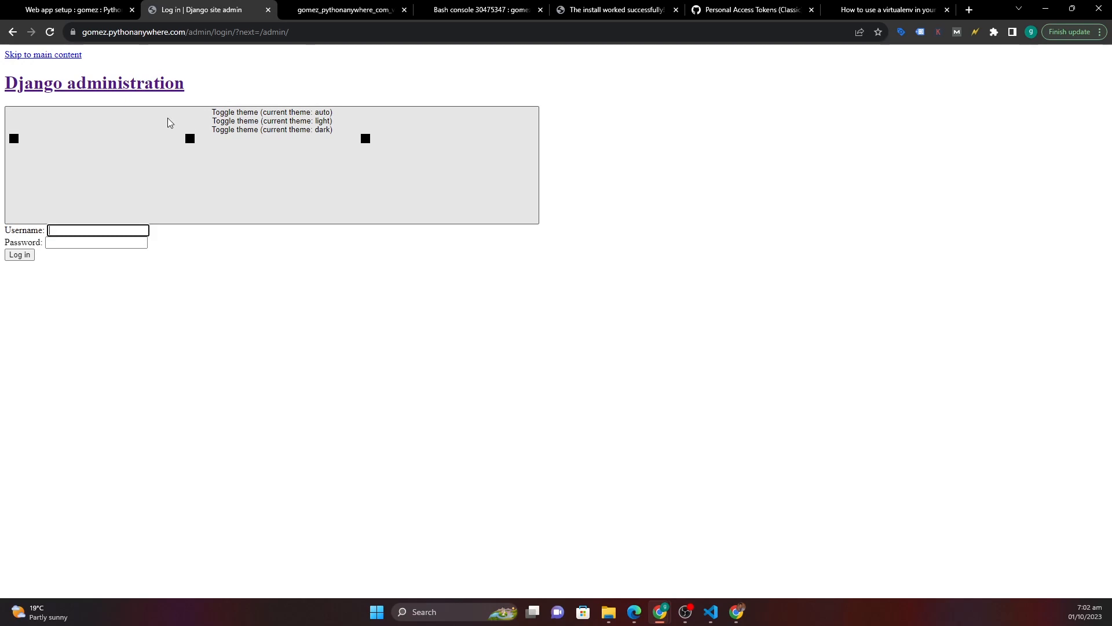
# - Inspect the admin login page and examine its errors in the developer console
pyautogui.rightClick(668, 179)
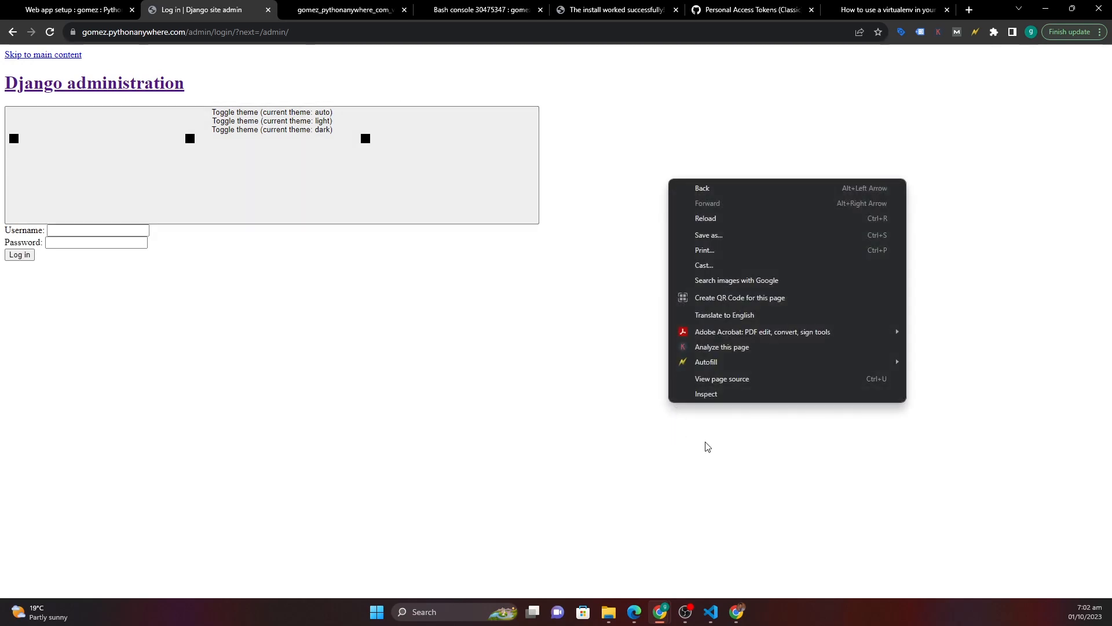
pyautogui.click(713, 397)
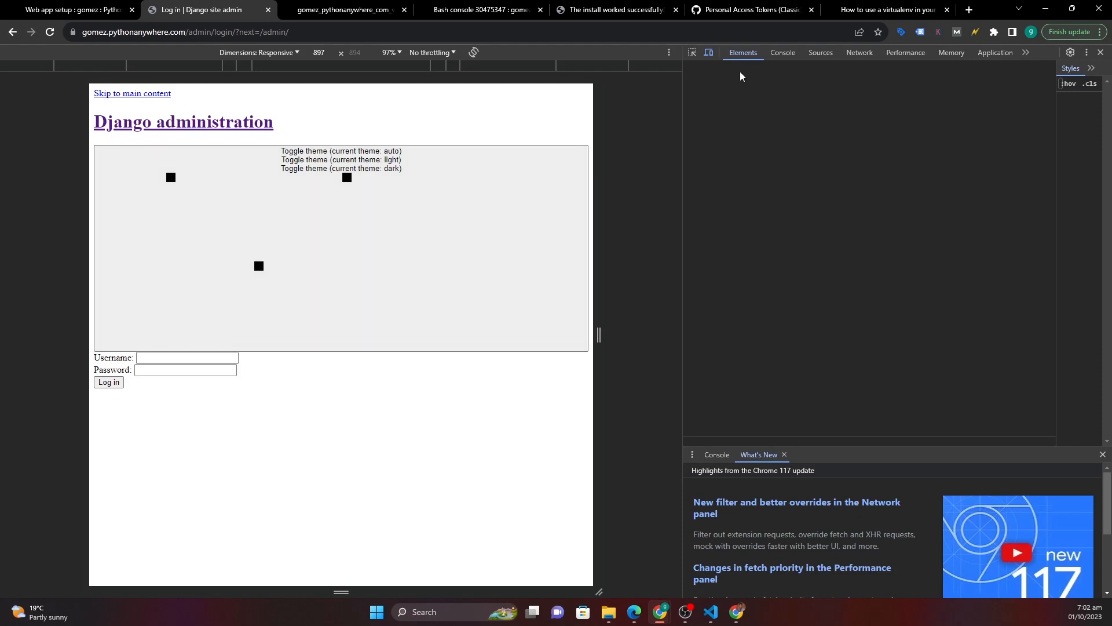
pyautogui.click(782, 52)
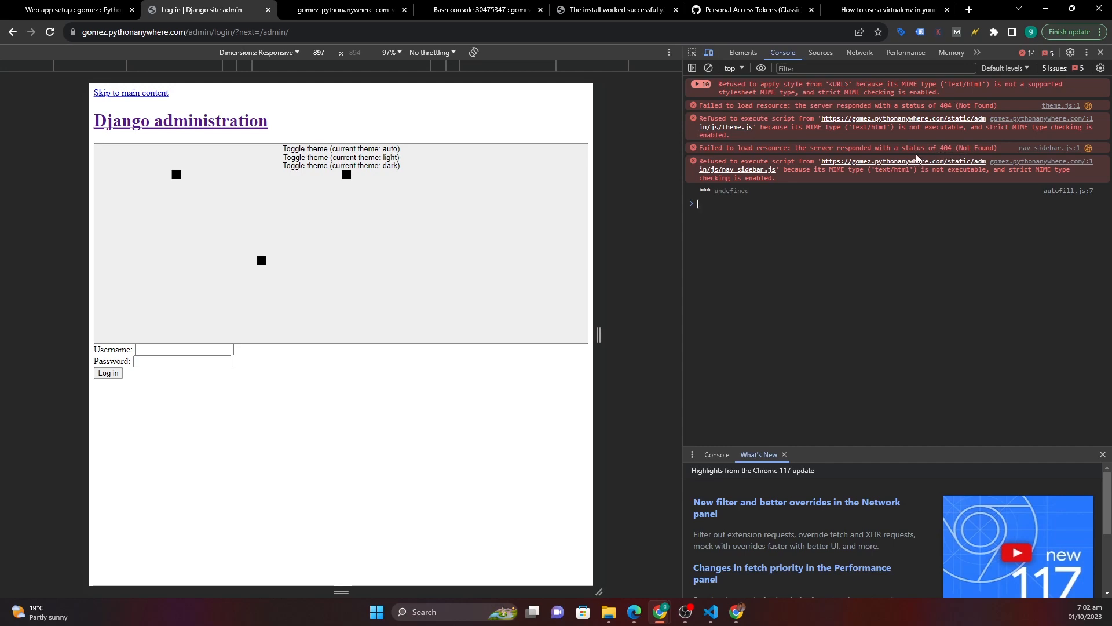
# - Return to the Bash console, move up to the outer hellodjango folder and list its files
pyautogui.click(59, 9)
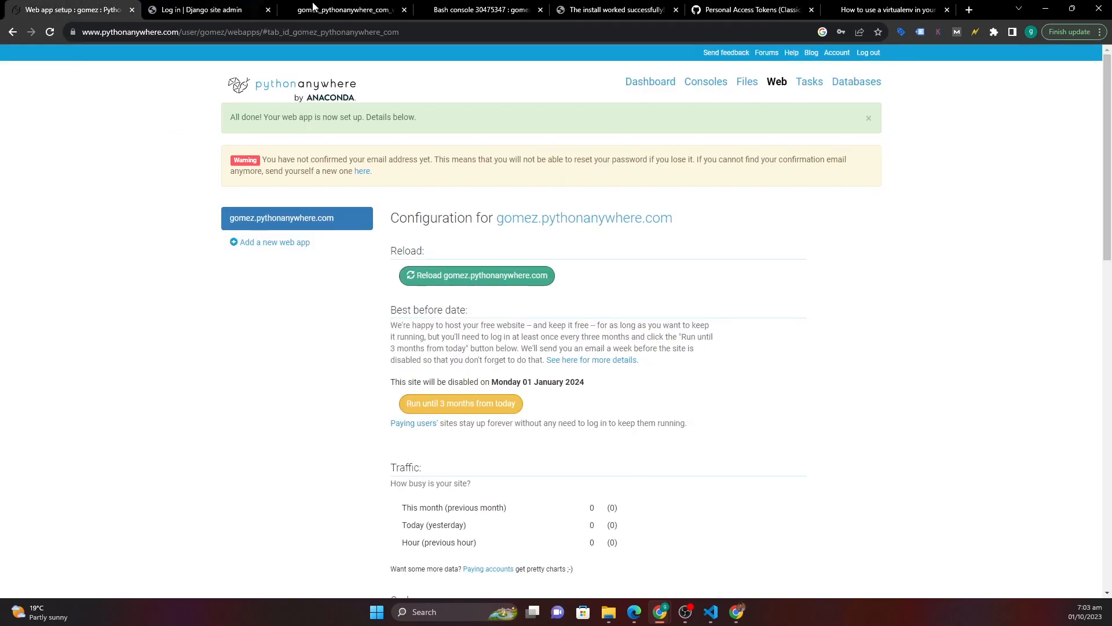
pyautogui.click(470, 9)
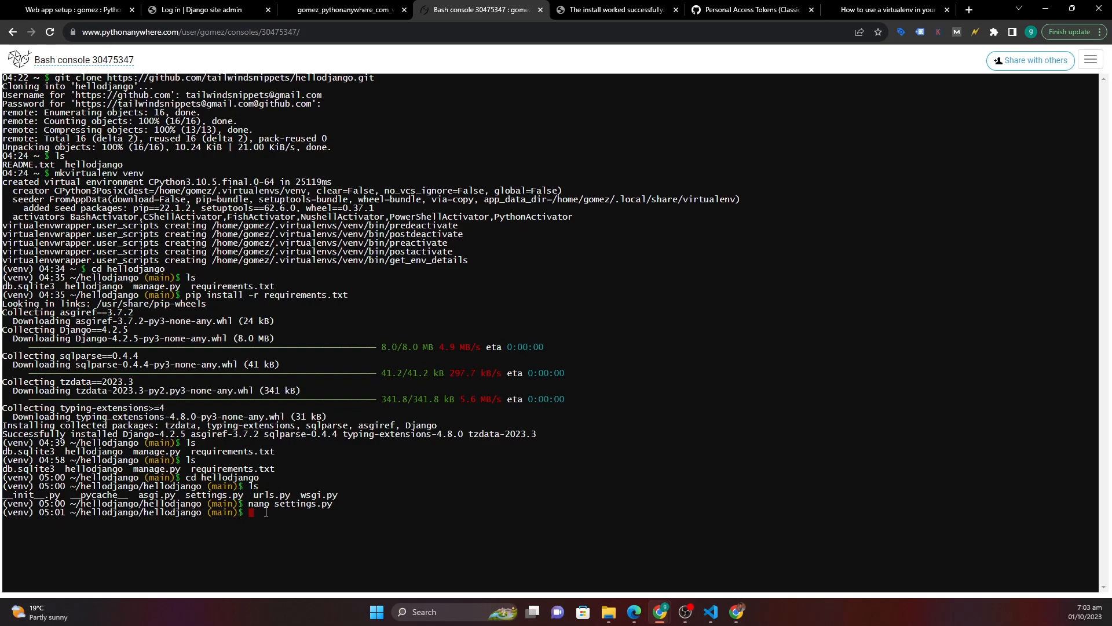
pyautogui.write('cd ')
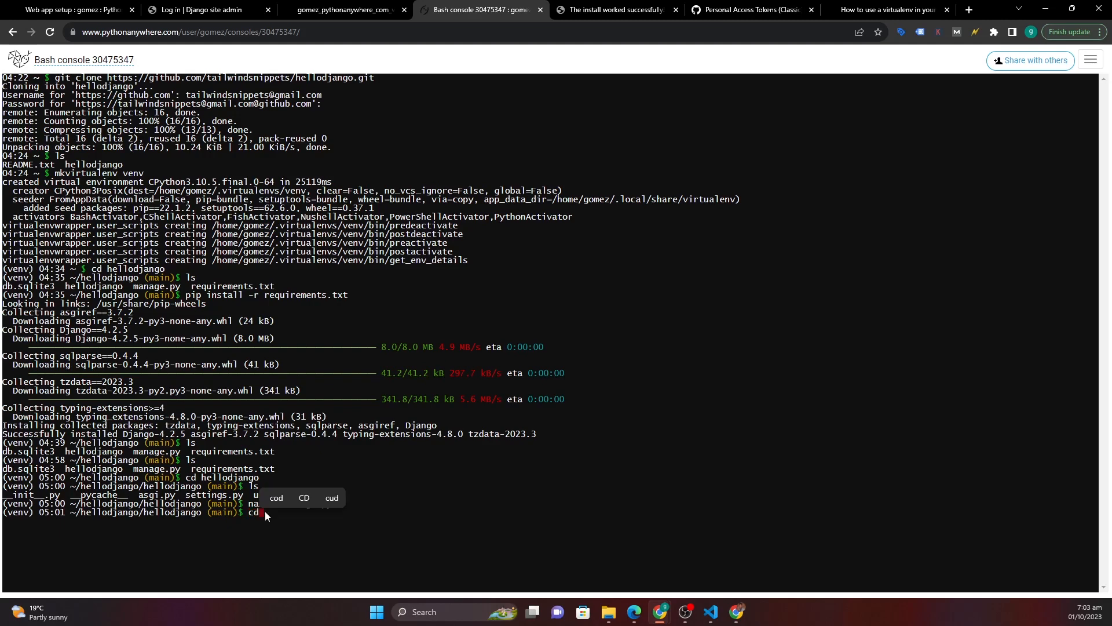
pyautogui.write('..')
pyautogui.press('Return')
pyautogui.write('cd ..')
pyautogui.press('Return')
pyautogui.press('Return')
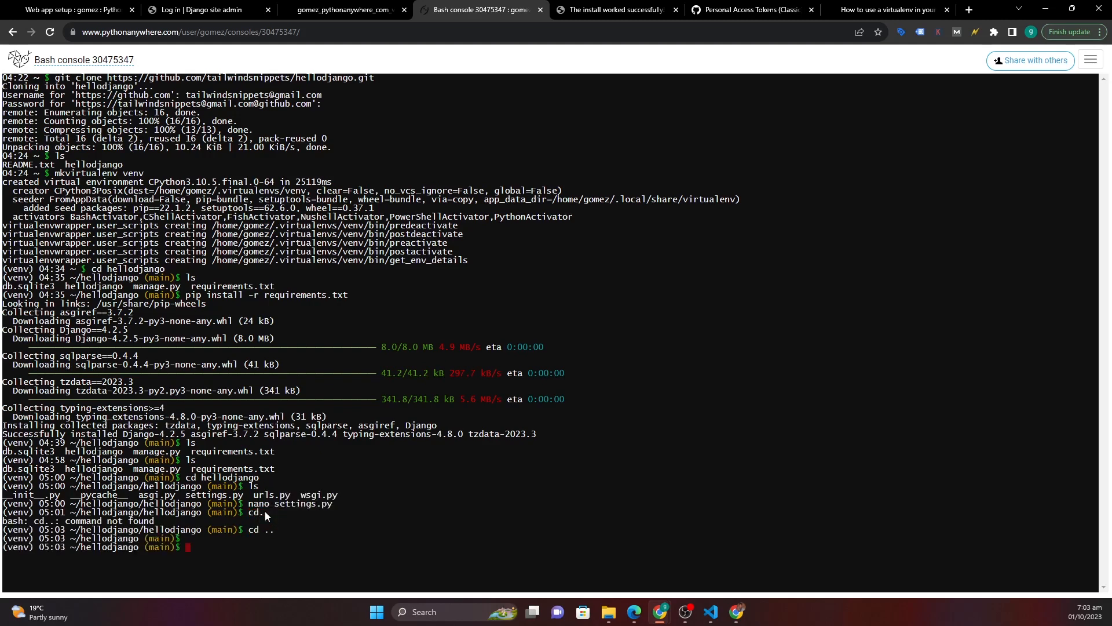
pyautogui.write('ls')
pyautogui.press('Return')
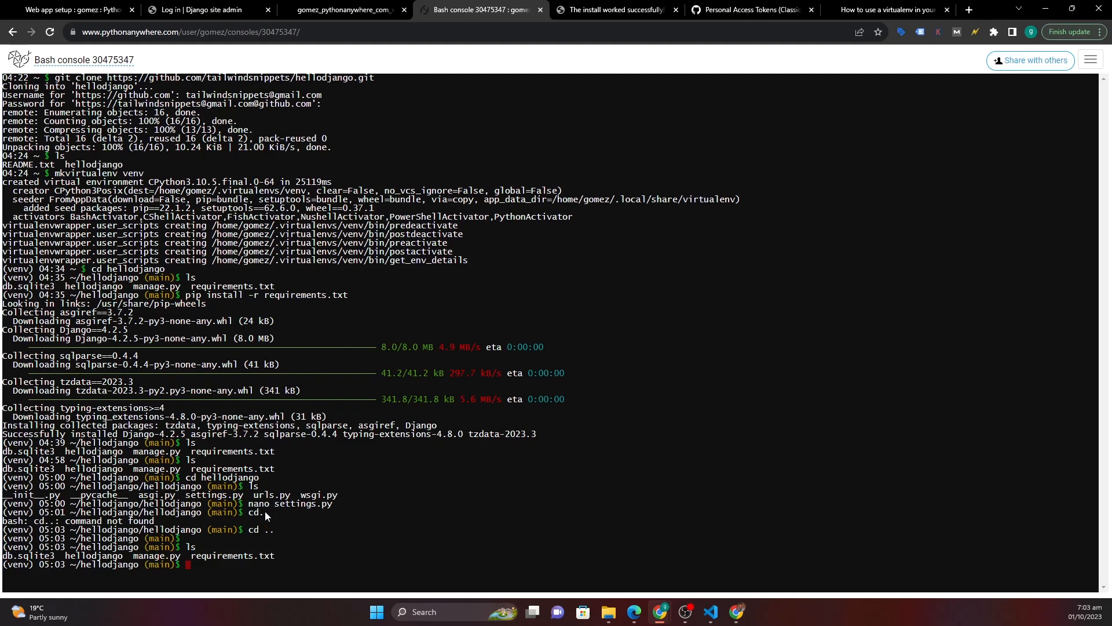
# - Try to run "python manage.py collectstatic", answering the confirmation prompt with "y"
pyautogui.write('pytho')
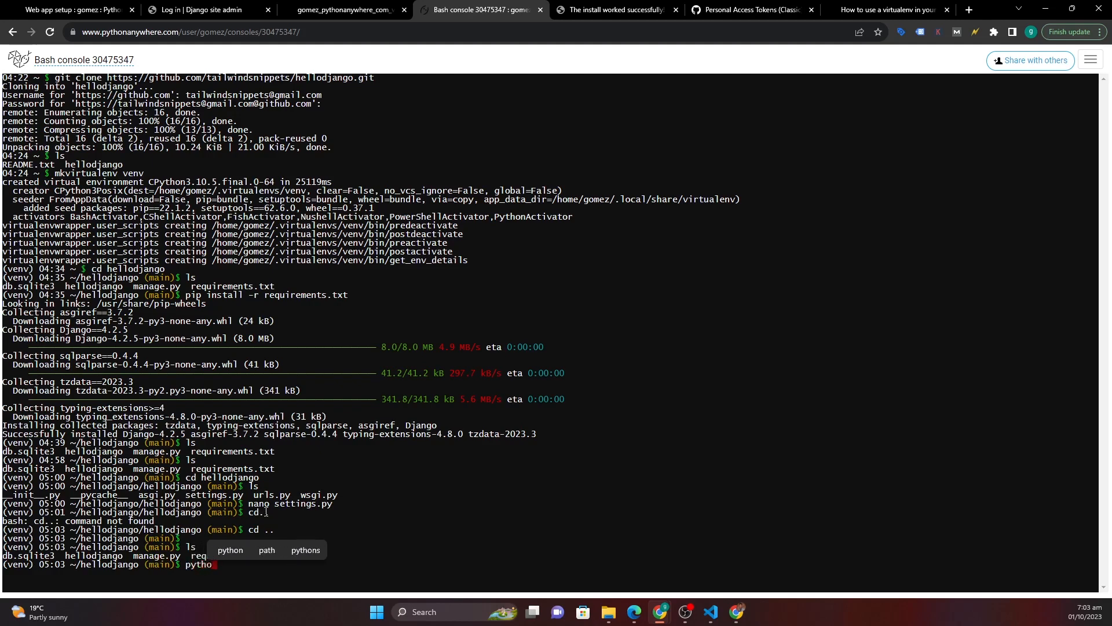
pyautogui.write('n manage')
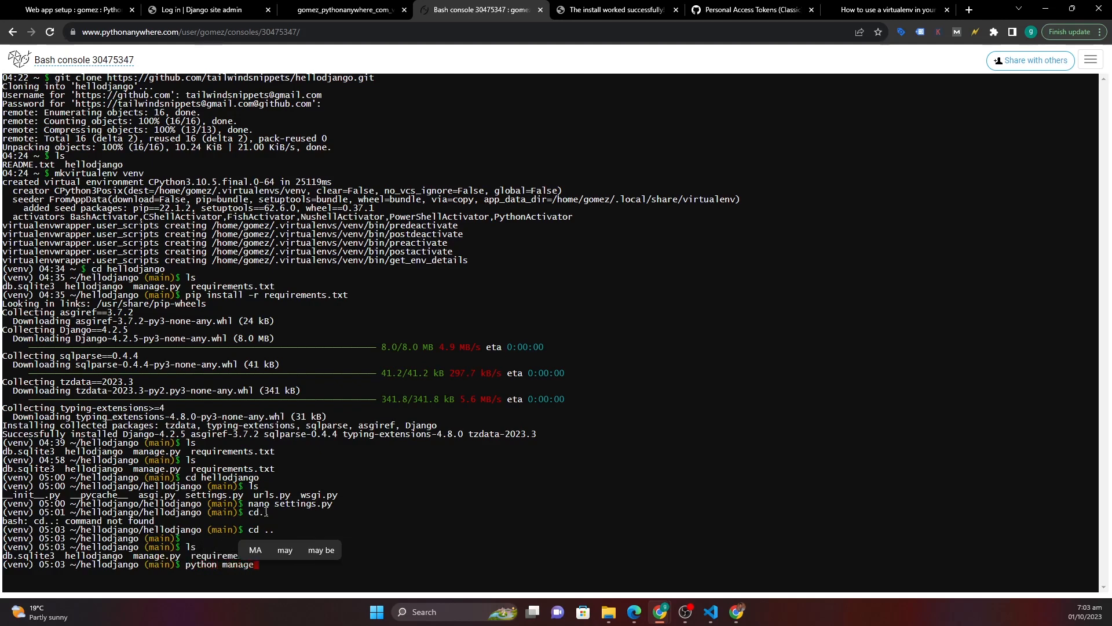
pyautogui.write('.py collect')
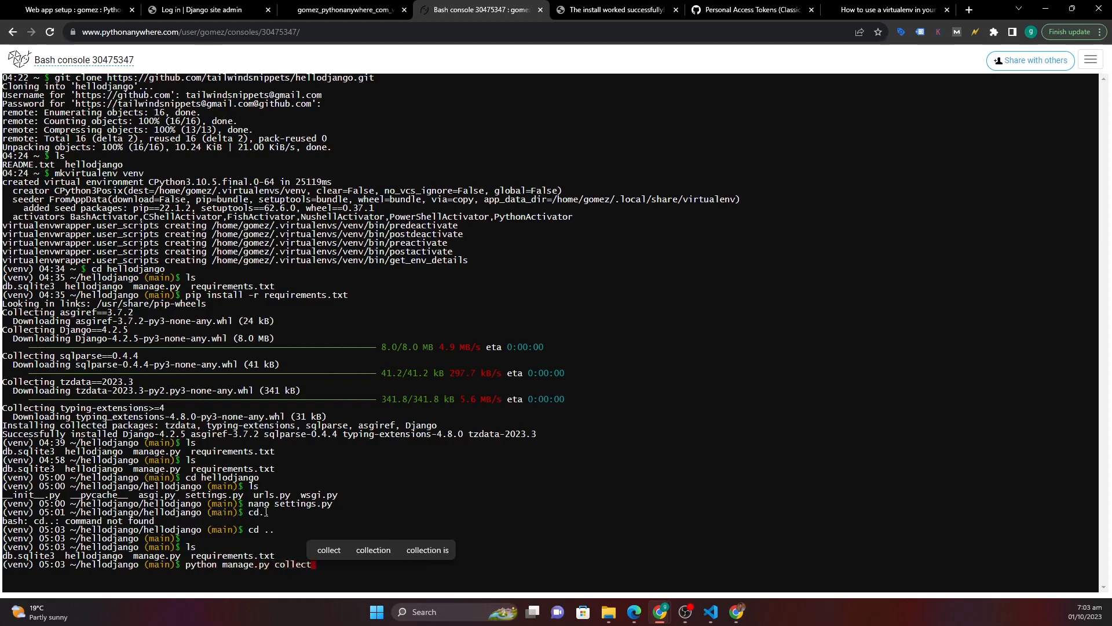
pyautogui.write('stat')
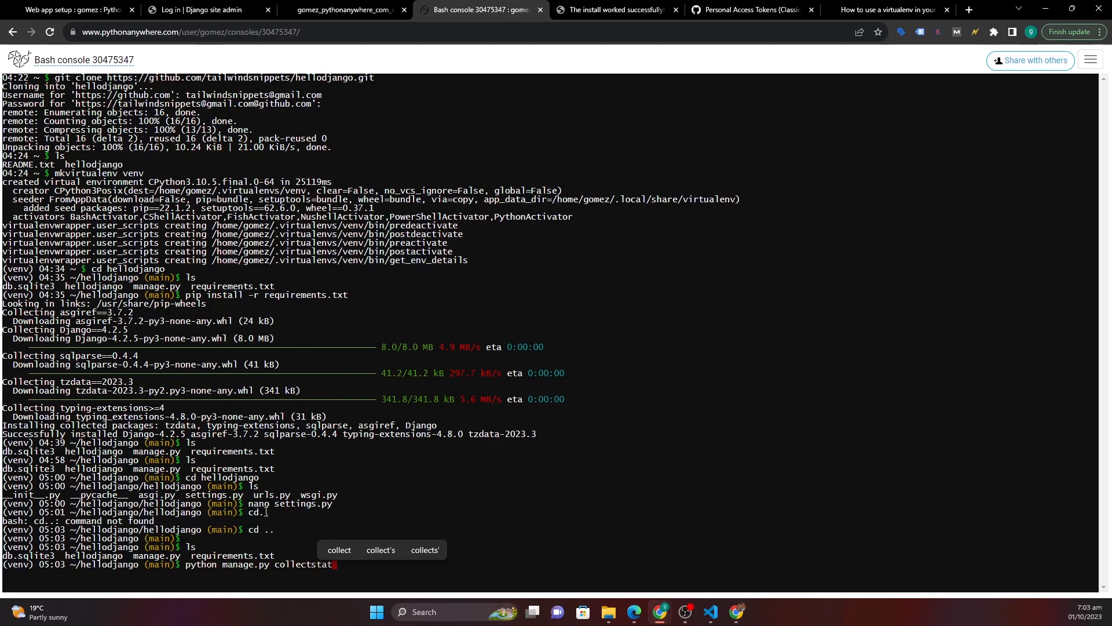
pyautogui.write('ic')
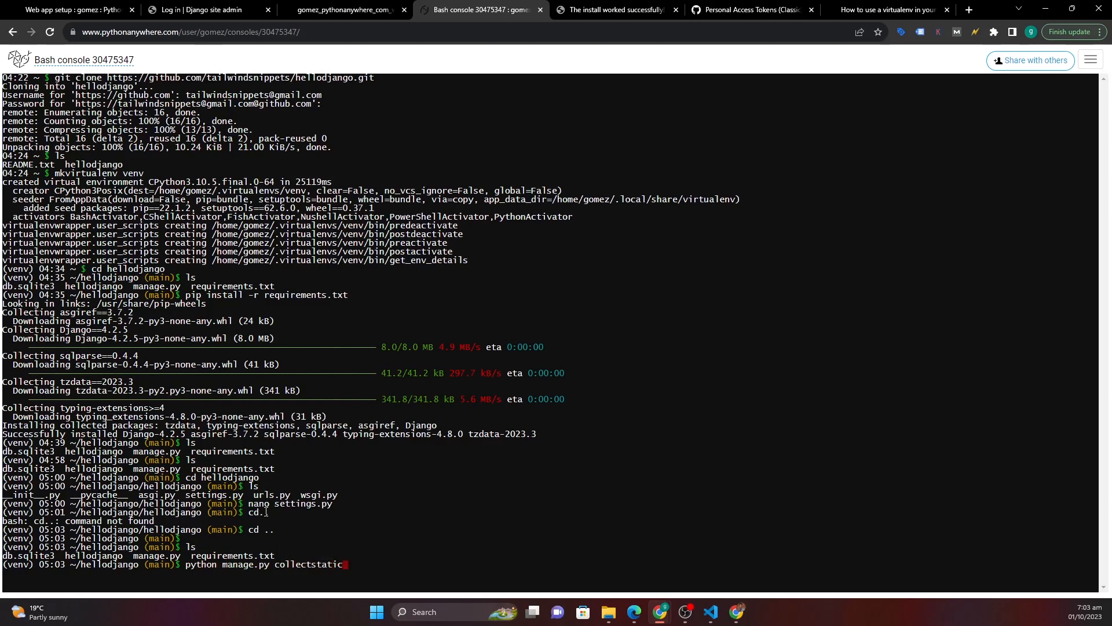
pyautogui.press('Return')
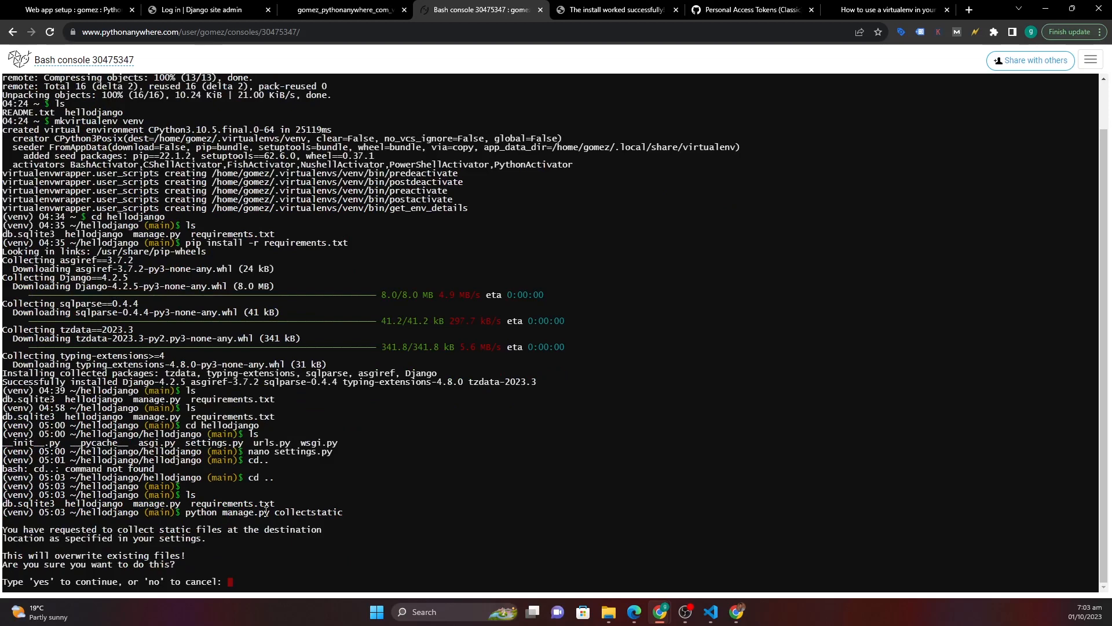
pyautogui.write('y')
pyautogui.press('Return')
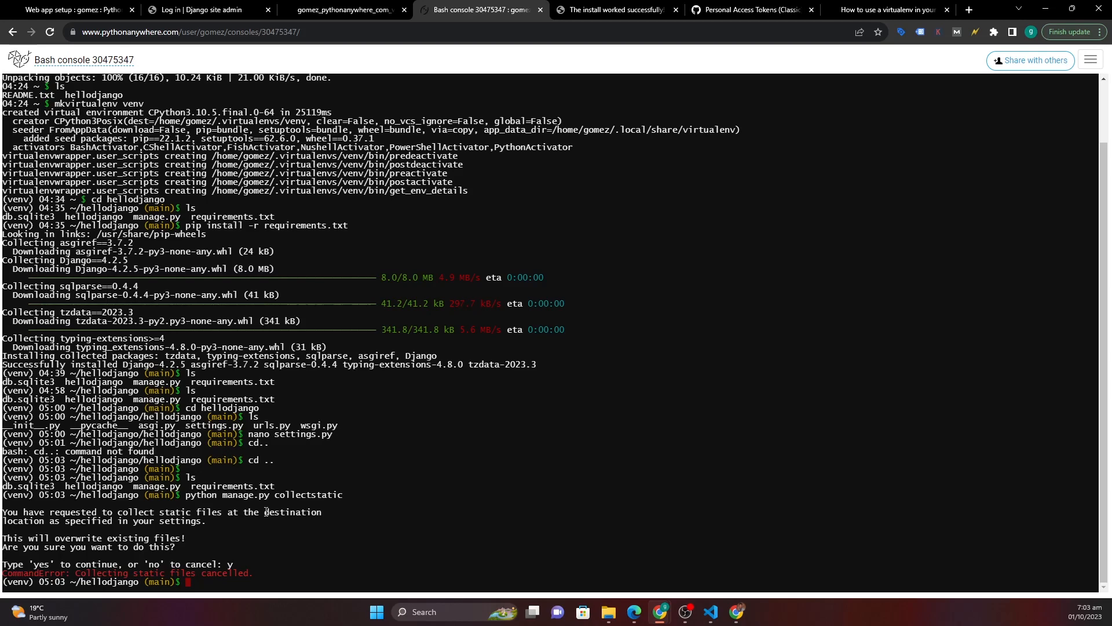
# - Try collectstatic again, answering the confirmation prompt with "yes", and examine the STATIC_ROOT message in its output
pyautogui.press('Up')
pyautogui.press('Return')
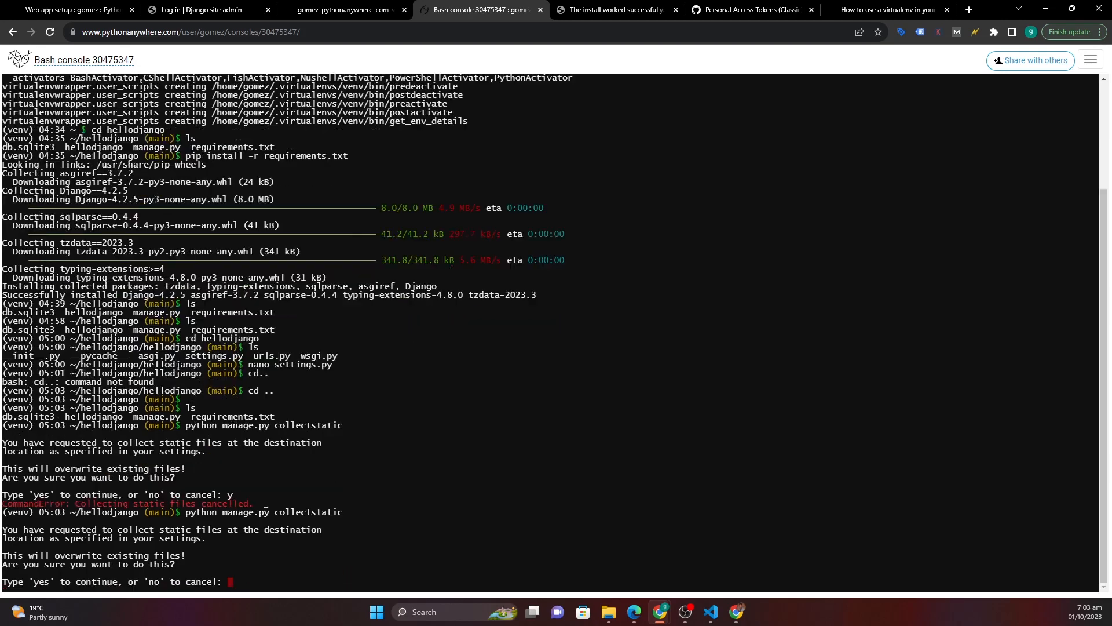
pyautogui.write('yes')
pyautogui.press('Return')
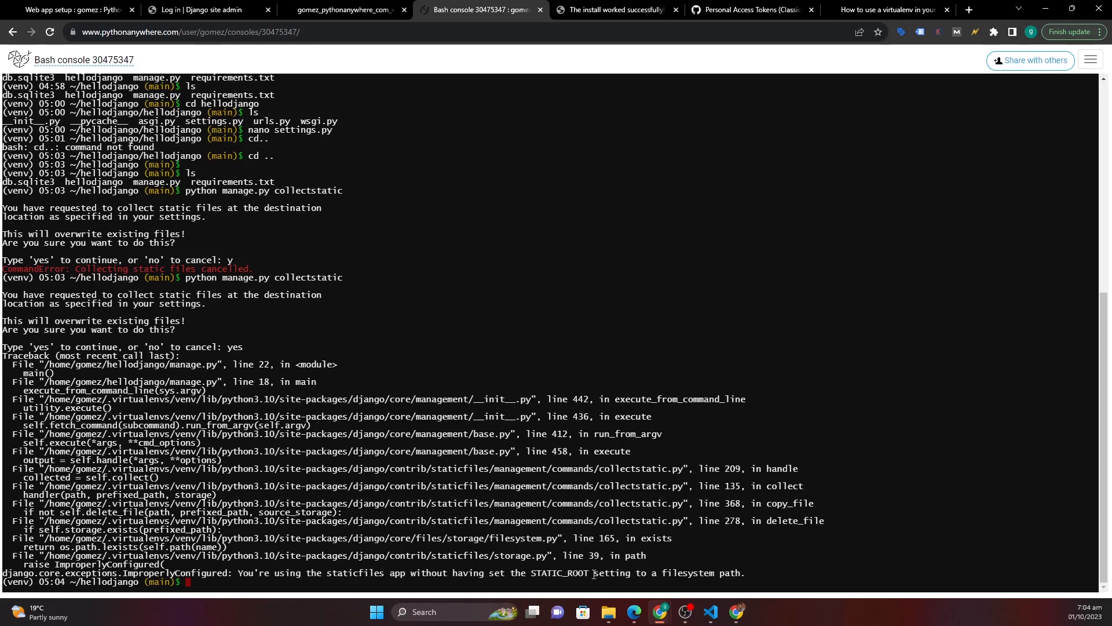
pyautogui.moveTo(589, 575); pyautogui.dragTo(531, 571)
# - Change into the inner hellodjango folder and list its files
pyautogui.click(222, 582)
pyautogui.write('cd')
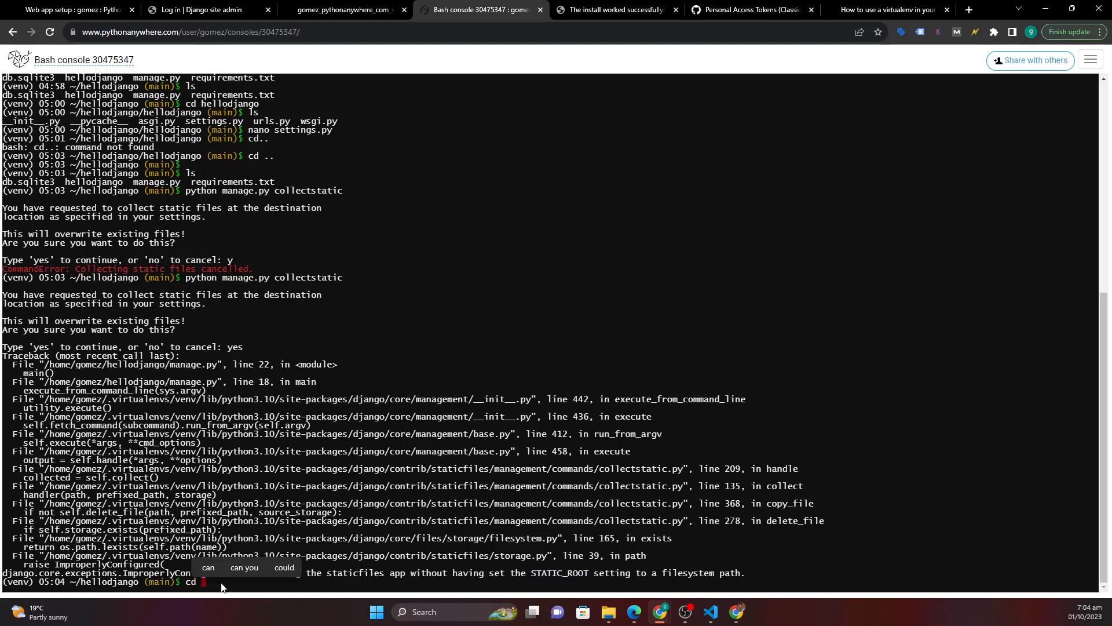
pyautogui.write('hell')
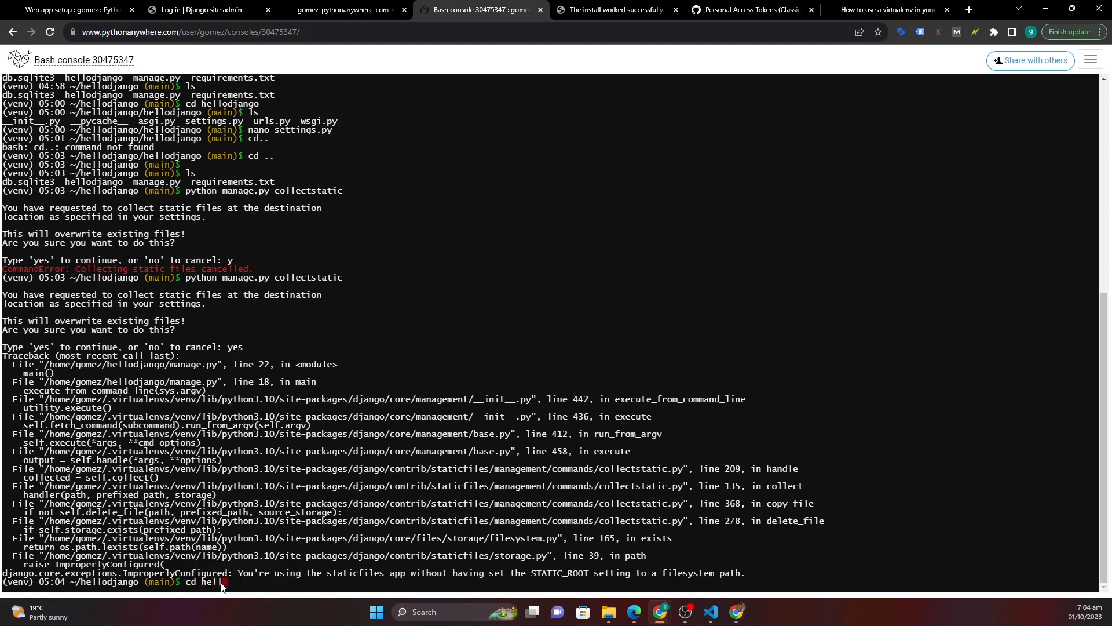
pyautogui.write('odjango')
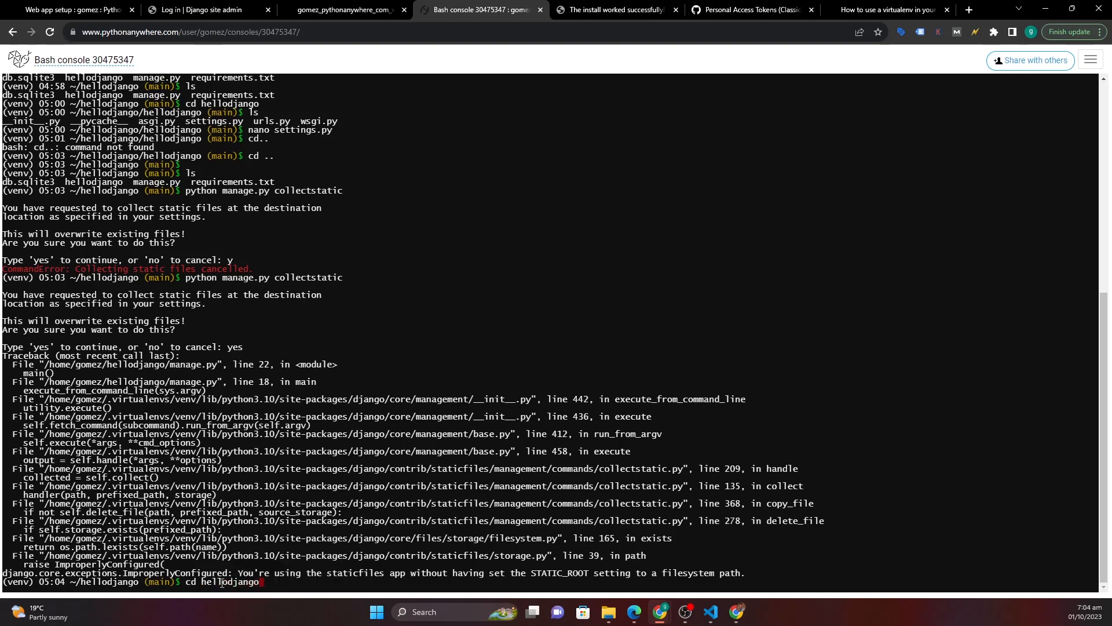
pyautogui.press('Return')
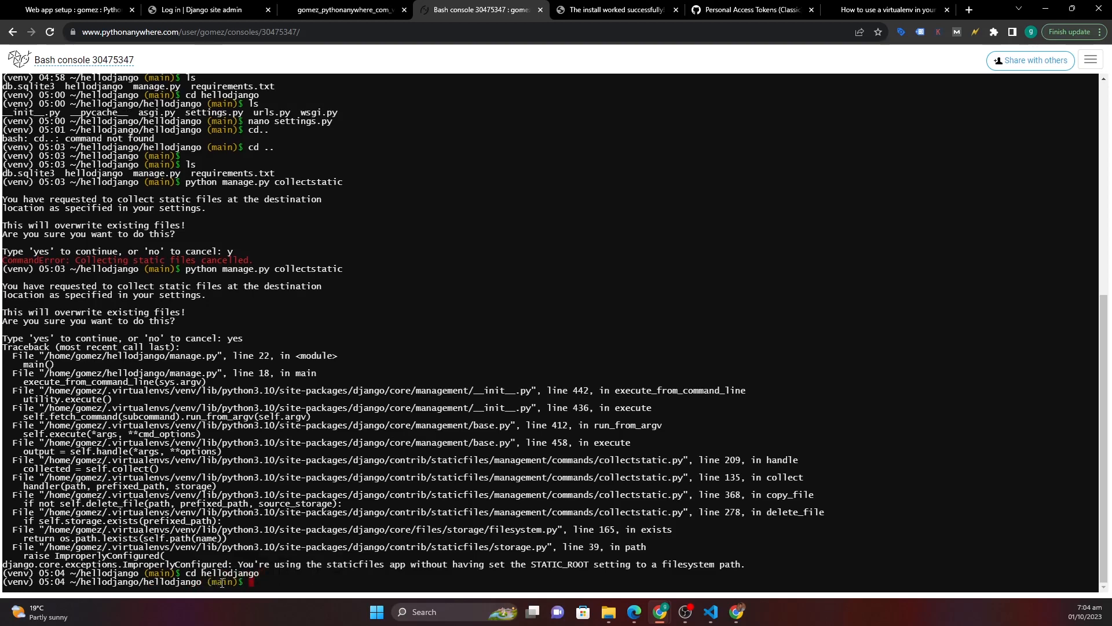
pyautogui.write('lsd')
pyautogui.press('BackSpace')
pyautogui.press('Return')
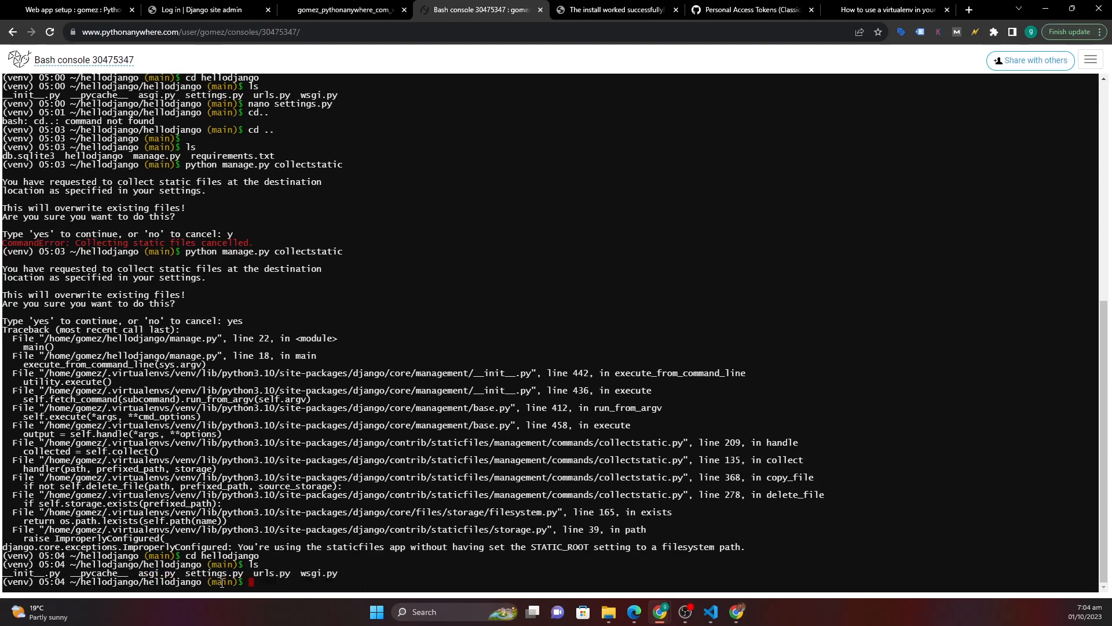
# - Open settings.py in nano by reusing the earlier command
pyautogui.press('Up')
pyautogui.press('Up')
pyautogui.press('Up')
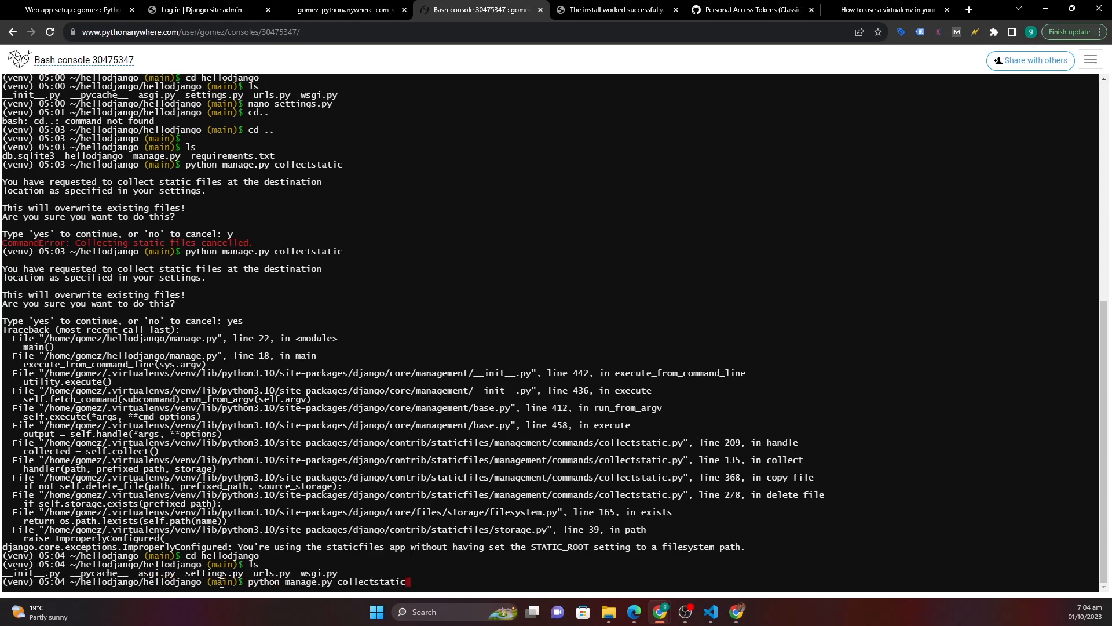
pyautogui.press('Up')
pyautogui.press('Up')
pyautogui.press('Up')
pyautogui.press('Up')
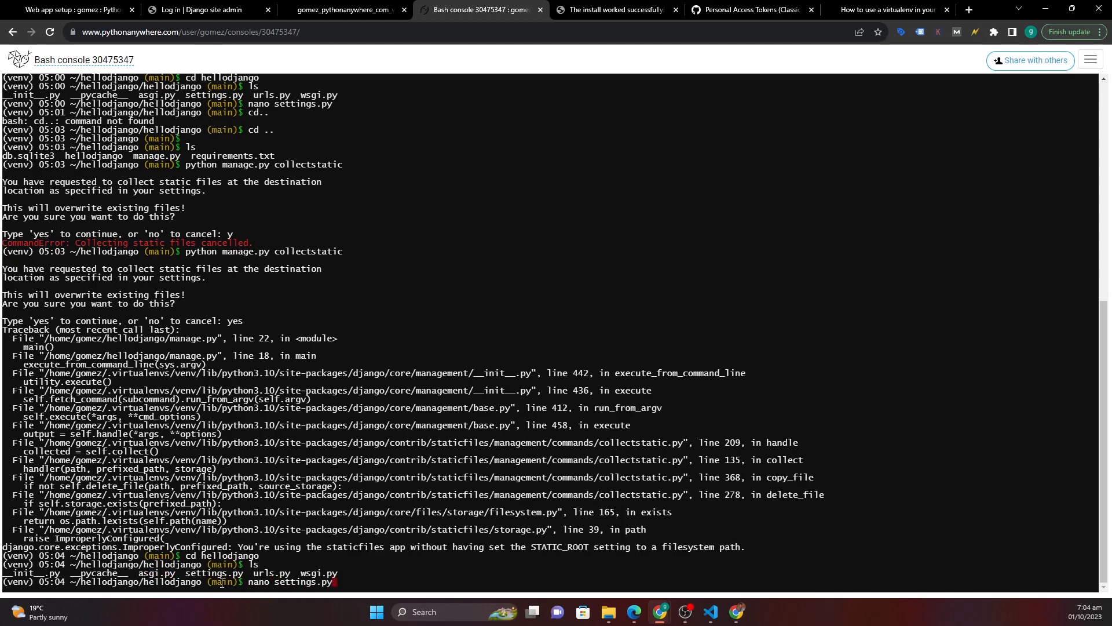
pyautogui.press('Return')
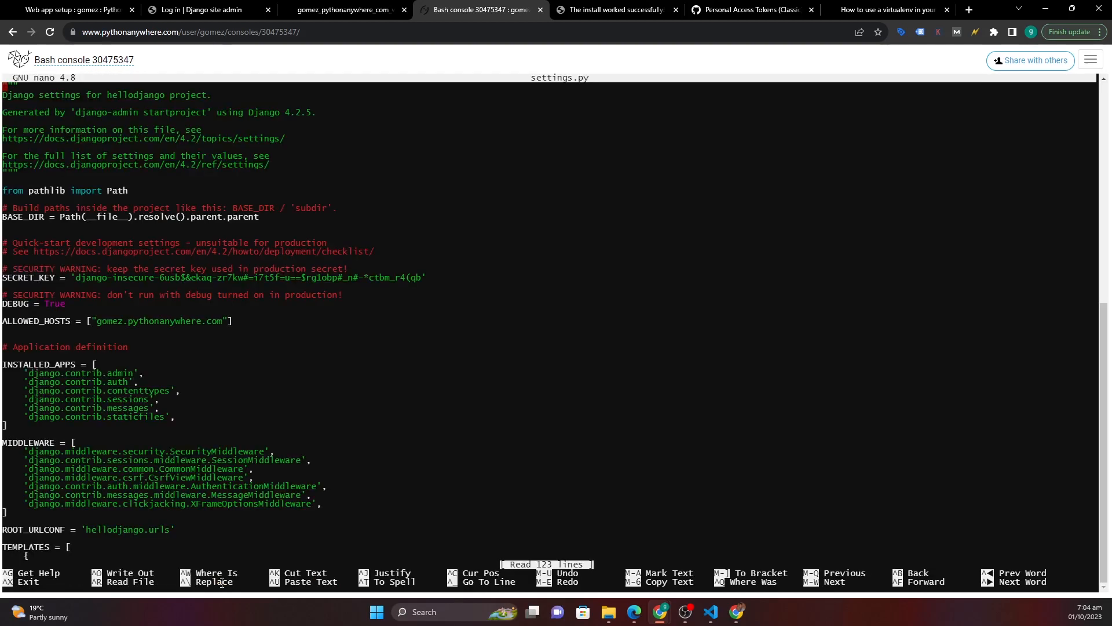
# - Look through settings.py from its start down to the end of the internationalization settings
pyautogui.press('Down')
pyautogui.press('Down')
pyautogui.press('Down')
pyautogui.press('Down')
pyautogui.press('Down')
pyautogui.press('Down')
pyautogui.press('Down')
pyautogui.press('Down')
pyautogui.press('Down')
pyautogui.press('Down')
pyautogui.press('Down')
pyautogui.press('Down')
pyautogui.press('Down')
pyautogui.press('Down')
pyautogui.press('Down')
pyautogui.press('Down')
pyautogui.press('Down')
pyautogui.press('Down')
pyautogui.press('Down')
pyautogui.press('Down')
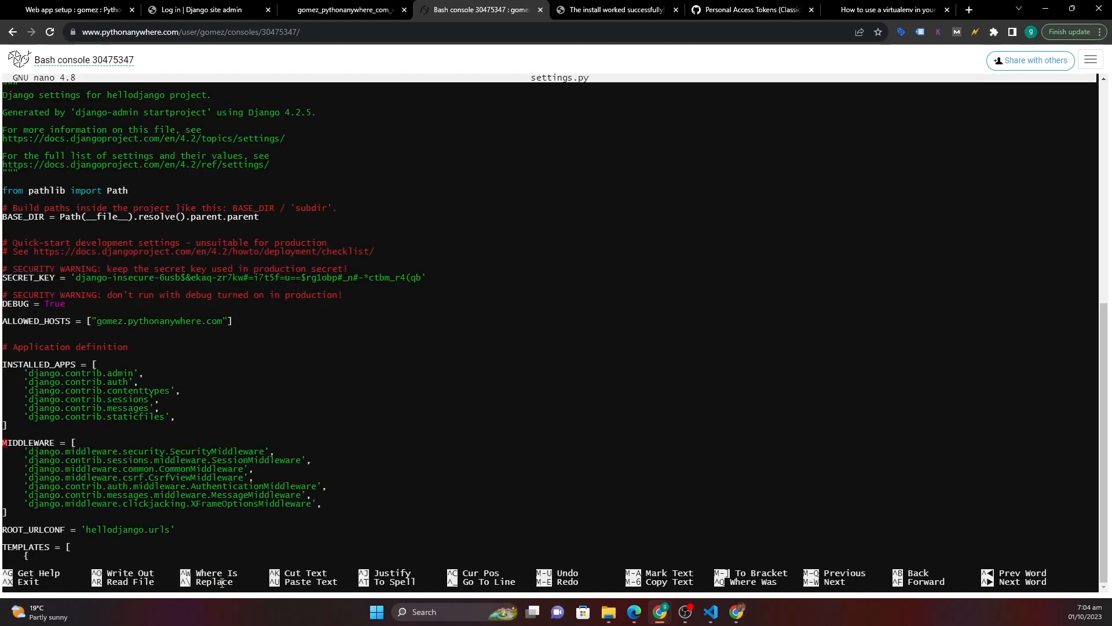
pyautogui.press('Down')
pyautogui.press('Down')
pyautogui.press('Down')
pyautogui.press('Down')
pyautogui.press('Down')
pyautogui.press('Down')
pyautogui.press('Down')
pyautogui.press('Down')
pyautogui.press('Down')
pyautogui.press('Down')
pyautogui.press('Down')
pyautogui.press('Down')
pyautogui.press('Down')
pyautogui.press('Down')
pyautogui.press('Down')
pyautogui.press('Down')
pyautogui.press('Down')
pyautogui.press('Down')
pyautogui.press('Down')
pyautogui.press('Down')
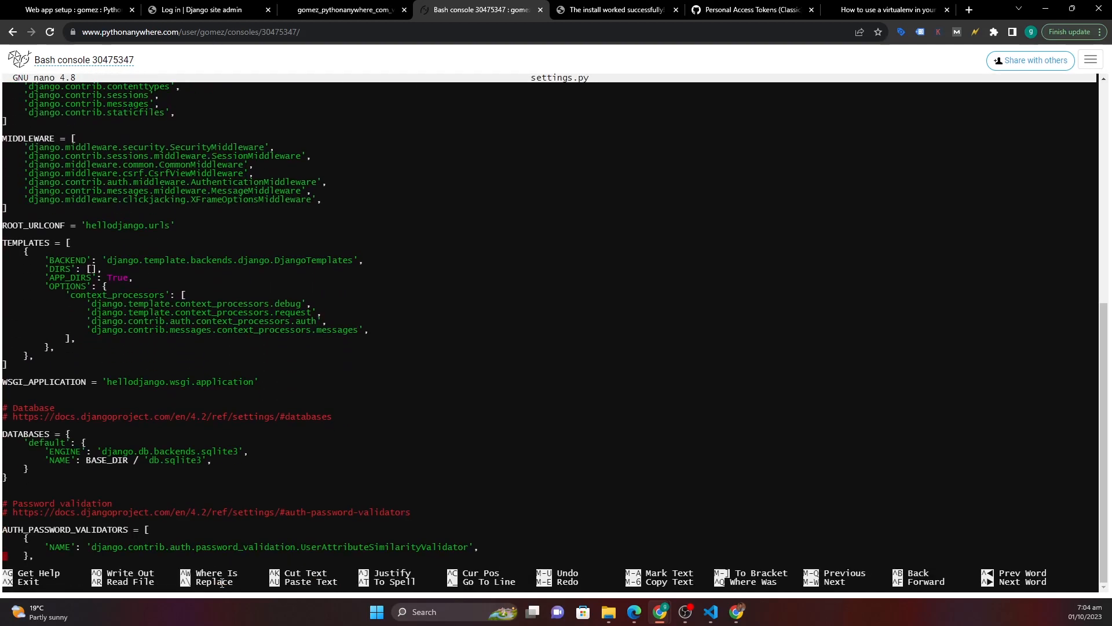
pyautogui.press('Down')
pyautogui.press('Down')
pyautogui.press('Down')
pyautogui.press('Down')
pyautogui.press('Down')
pyautogui.press('Down')
pyautogui.press('Down')
pyautogui.press('Down')
pyautogui.press('Down')
pyautogui.press('Down')
pyautogui.press('Down')
pyautogui.press('Down')
pyautogui.press('Down')
pyautogui.press('Down')
pyautogui.press('Down')
pyautogui.press('Down')
pyautogui.press('Down')
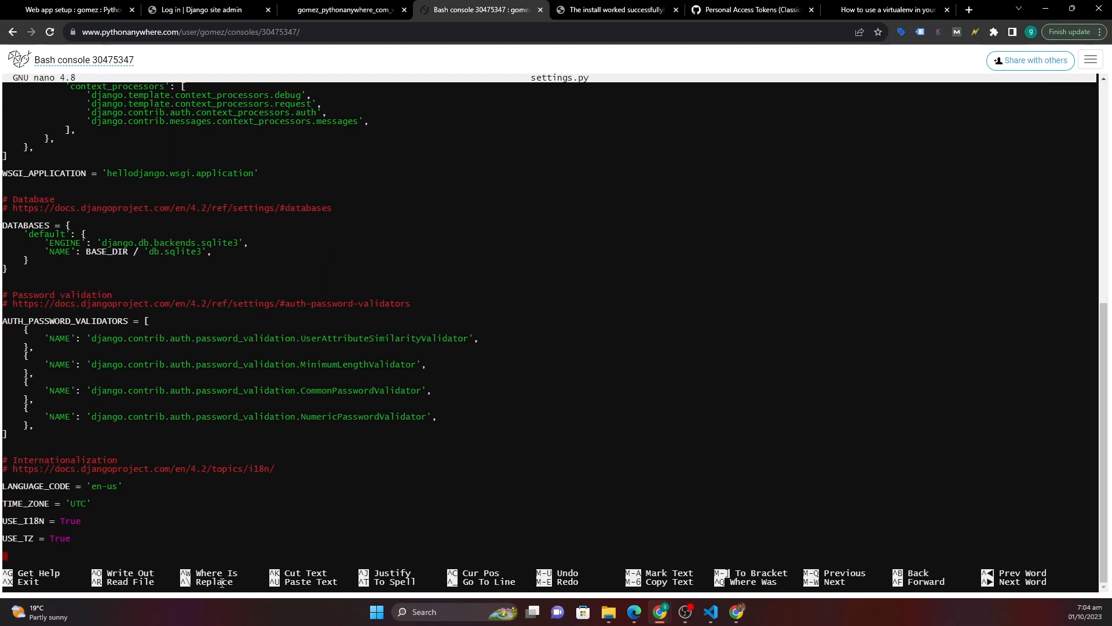
# - Start an empty STATIC_ROOT="" setting on the line directly below ALLOWED_HOSTS in settings.py
pyautogui.press('Up')
pyautogui.press('Up')
pyautogui.press('Up')
pyautogui.press('Up')
pyautogui.press('Up')
pyautogui.press('Up')
pyautogui.press('Up')
pyautogui.press('Up')
pyautogui.press('Up')
pyautogui.press('Up')
pyautogui.press('Up')
pyautogui.press('Up')
pyautogui.press('Up')
pyautogui.press('Up')
pyautogui.press('Up')
pyautogui.press('Up')
pyautogui.press('Up')
pyautogui.press('Up')
pyautogui.press('Up')
pyautogui.press('Up')
pyautogui.press('Up')
pyautogui.press('Up')
pyautogui.press('Up')
pyautogui.press('Up')
pyautogui.press('Up')
pyautogui.press('Up')
pyautogui.press('Up')
pyautogui.press('Up')
pyautogui.press('Up')
pyautogui.press('Up')
pyautogui.press('Up')
pyautogui.press('Up')
pyautogui.press('Up')
pyautogui.press('Up')
pyautogui.press('Up')
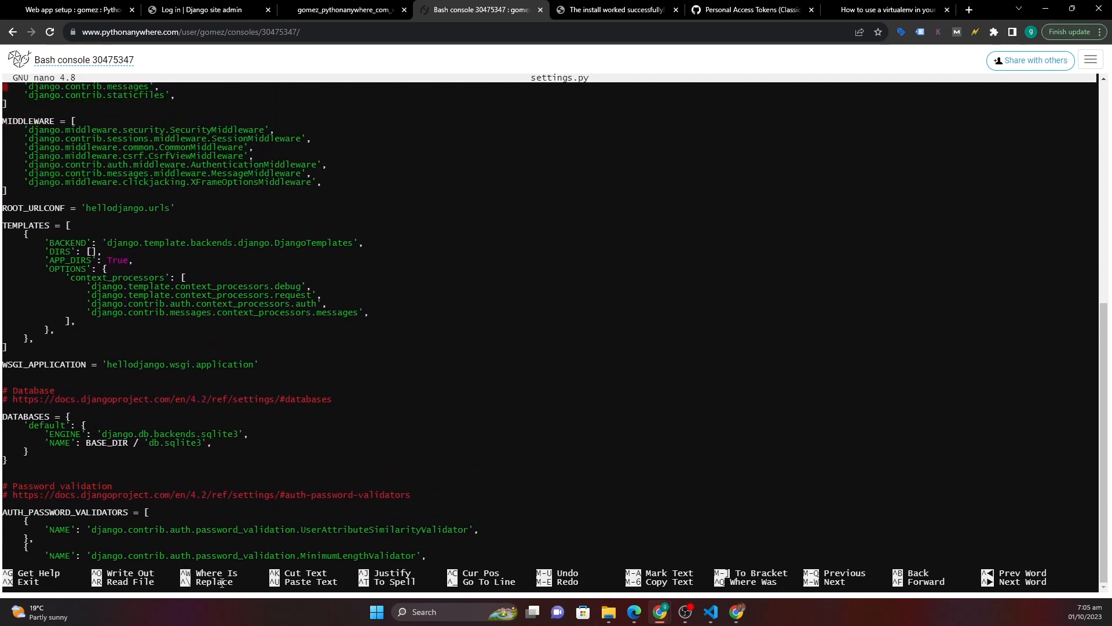
pyautogui.press('Up')
pyautogui.press('Up')
pyautogui.press('Up')
pyautogui.press('Up')
pyautogui.press('Up')
pyautogui.press('Up')
pyautogui.press('Up')
pyautogui.press('Up')
pyautogui.press('Up')
pyautogui.press('Up')
pyautogui.press('Up')
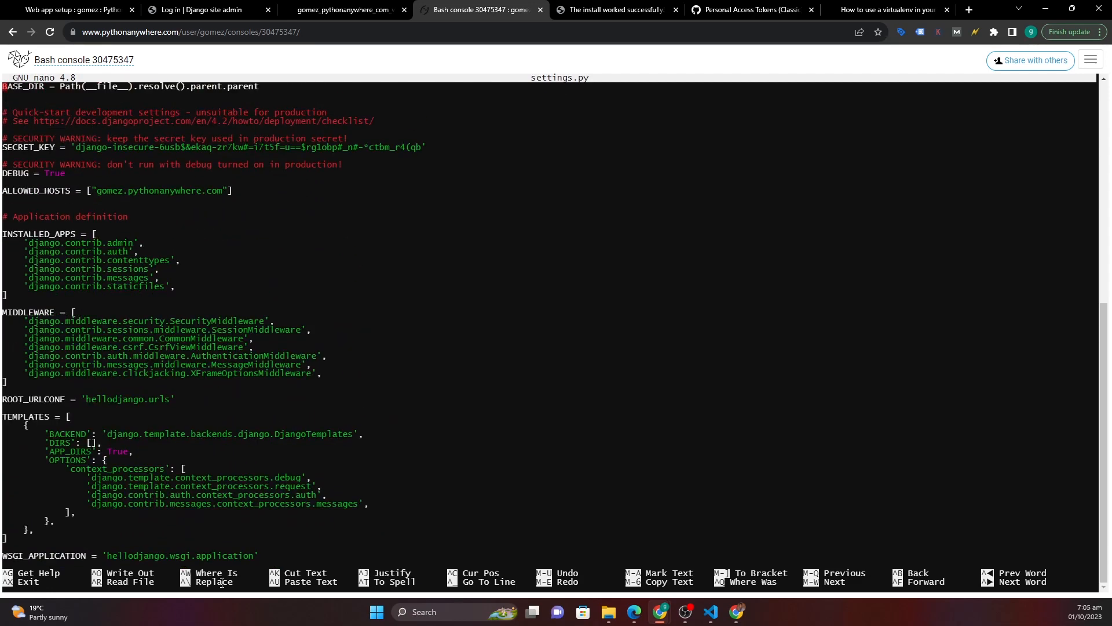
pyautogui.press('Down')
pyautogui.press('Down')
pyautogui.press('Down')
pyautogui.press('Down')
pyautogui.press('Down')
pyautogui.press('Down')
pyautogui.press('Down')
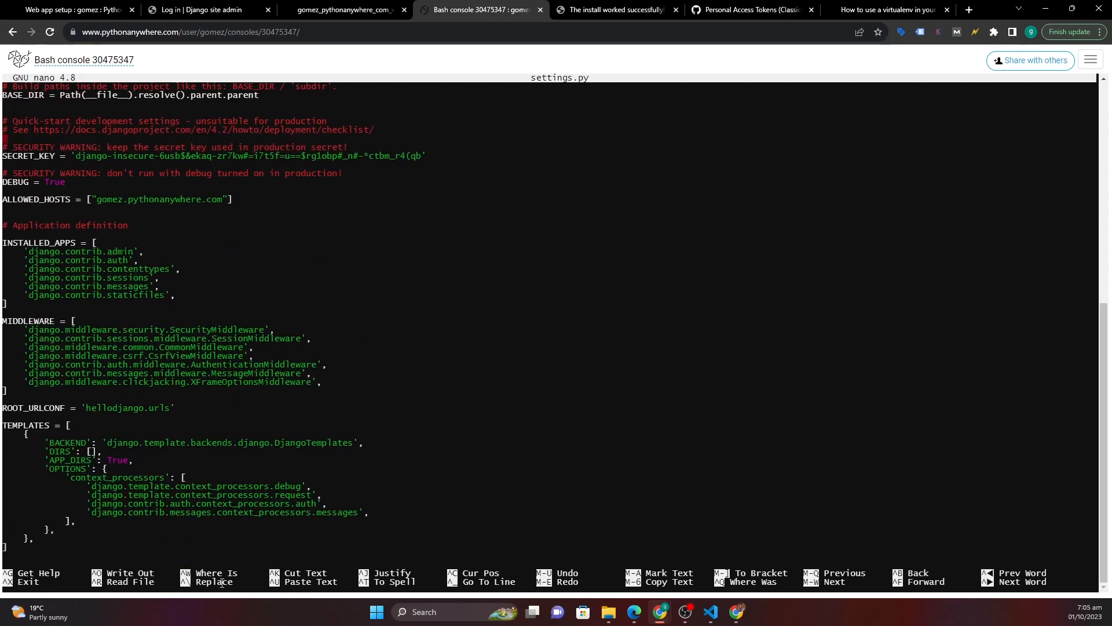
pyautogui.press('Down')
pyautogui.press('Down')
pyautogui.press('Down')
pyautogui.press('Down')
pyautogui.press('Down')
pyautogui.press('Down')
pyautogui.press('Down')
pyautogui.press('Down')
pyautogui.press('Down')
pyautogui.press('Down')
pyautogui.press('Down')
pyautogui.press('Down')
pyautogui.press('Up')
pyautogui.press('Up')
pyautogui.press('Up')
pyautogui.press('Up')
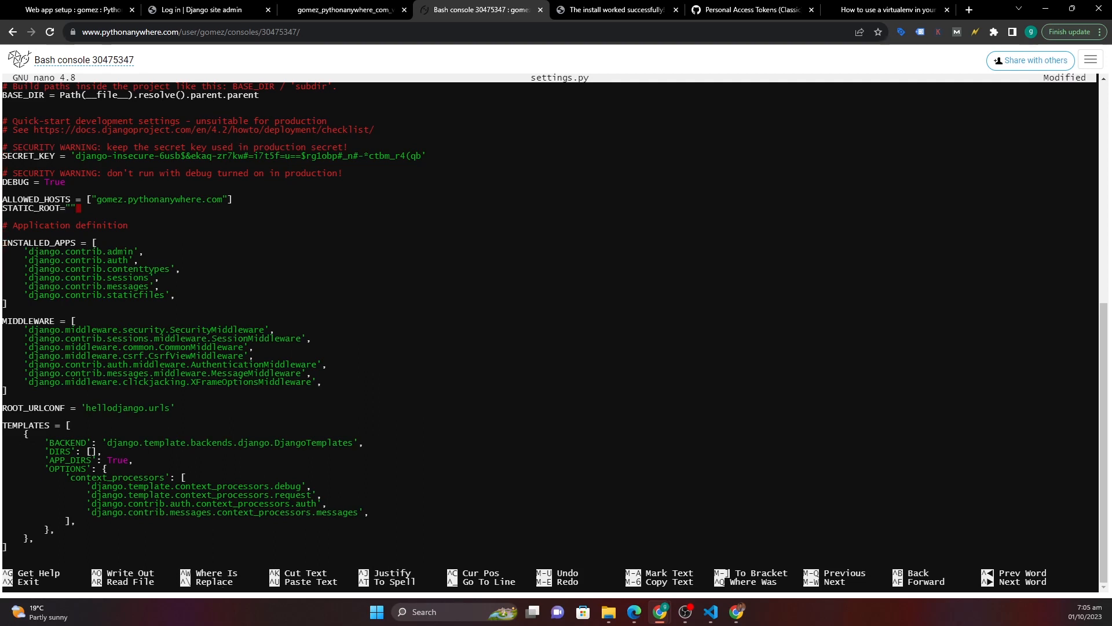
# - Copy the line STATIC_ROOT = os.path.join(BASE_DIR, "static") from the PythonAnywhere help page on Django static files
pyautogui.hotkey('alt', 'Tab')
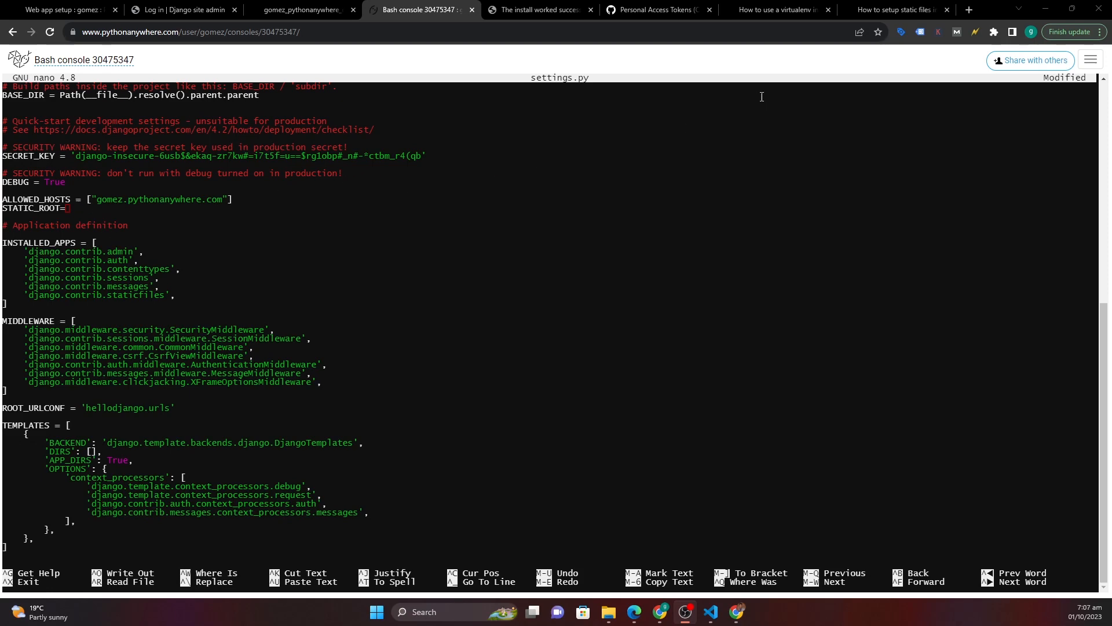
pyautogui.click(895, 10)
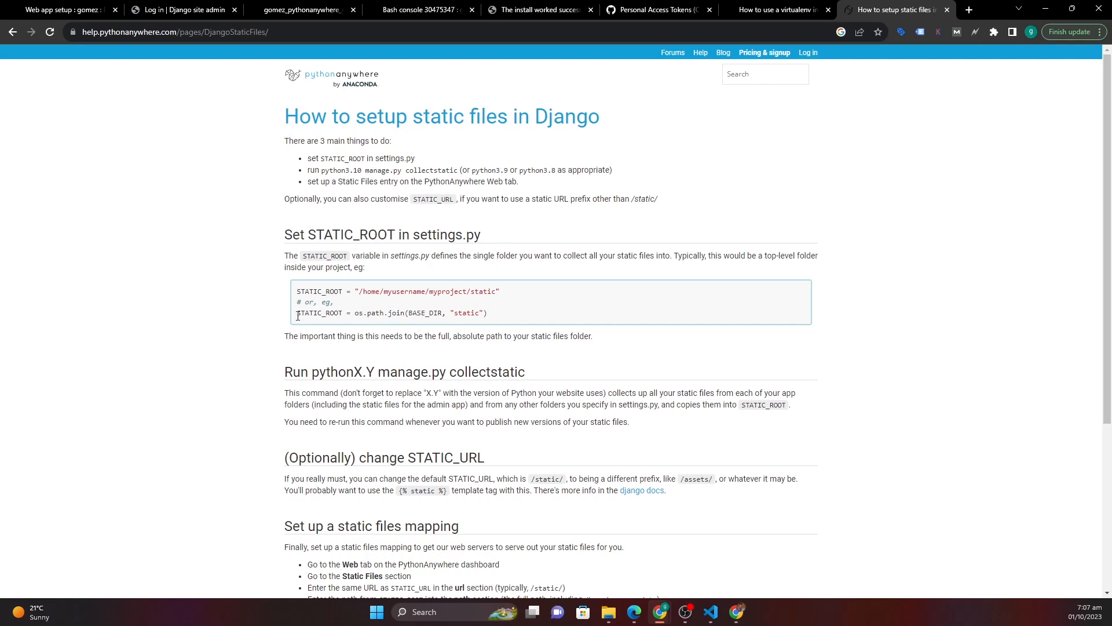
pyautogui.moveTo(298, 315); pyautogui.dragTo(499, 318)
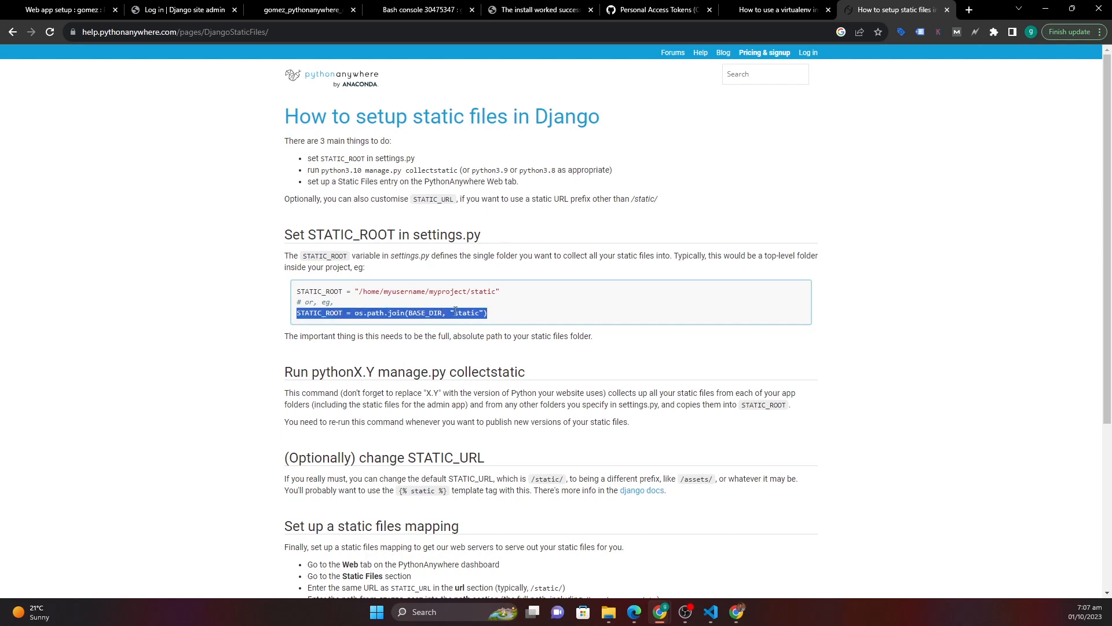
pyautogui.rightClick(456, 311)
pyautogui.click(490, 317)
pyautogui.moveTo(455, 313); pyautogui.dragTo(480, 313)
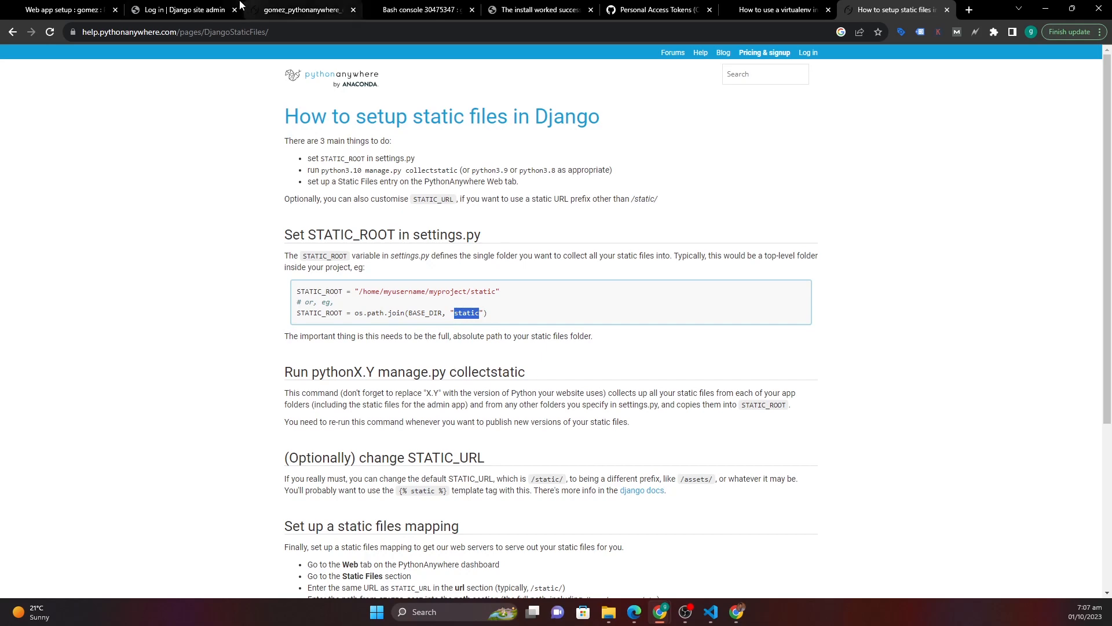
pyautogui.click(190, 6)
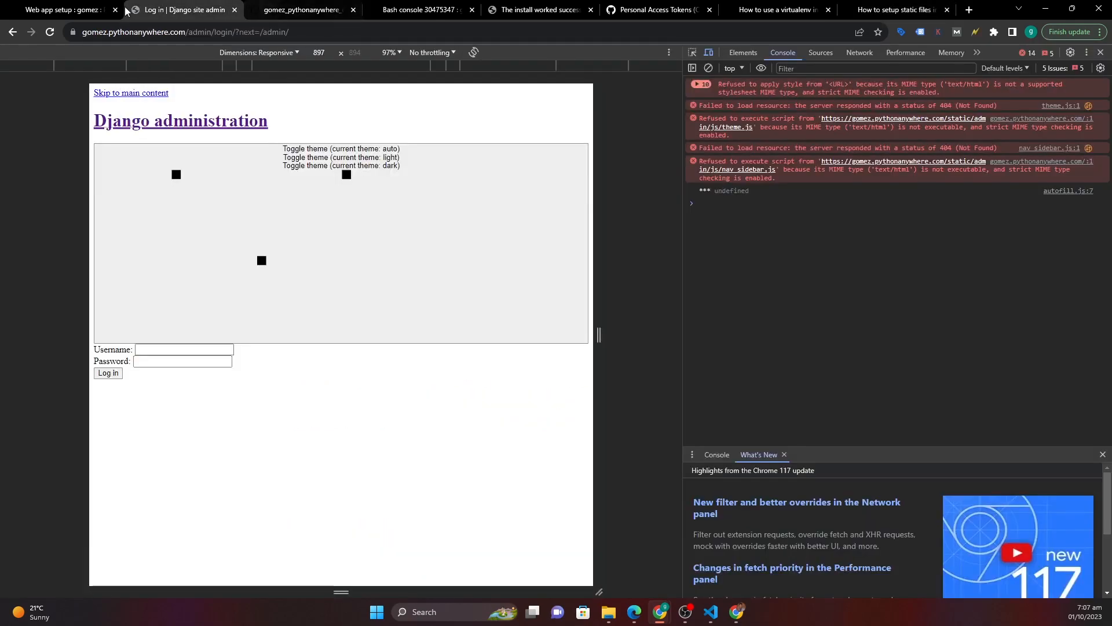
pyautogui.click(97, 10)
pyautogui.click(301, 10)
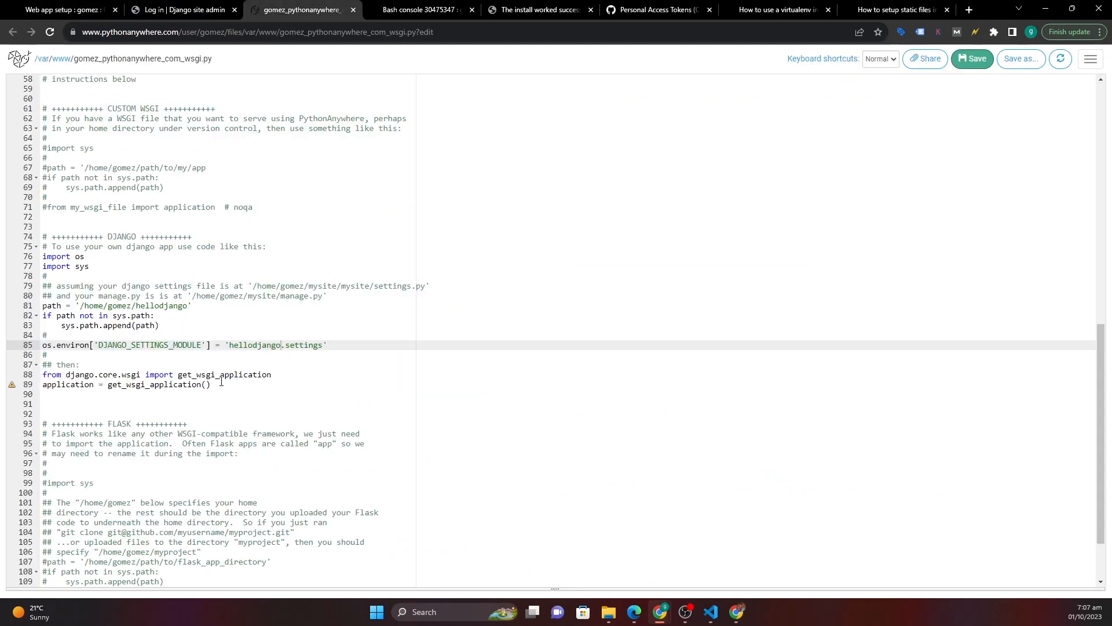
pyautogui.scroll(-1, 226, 364)
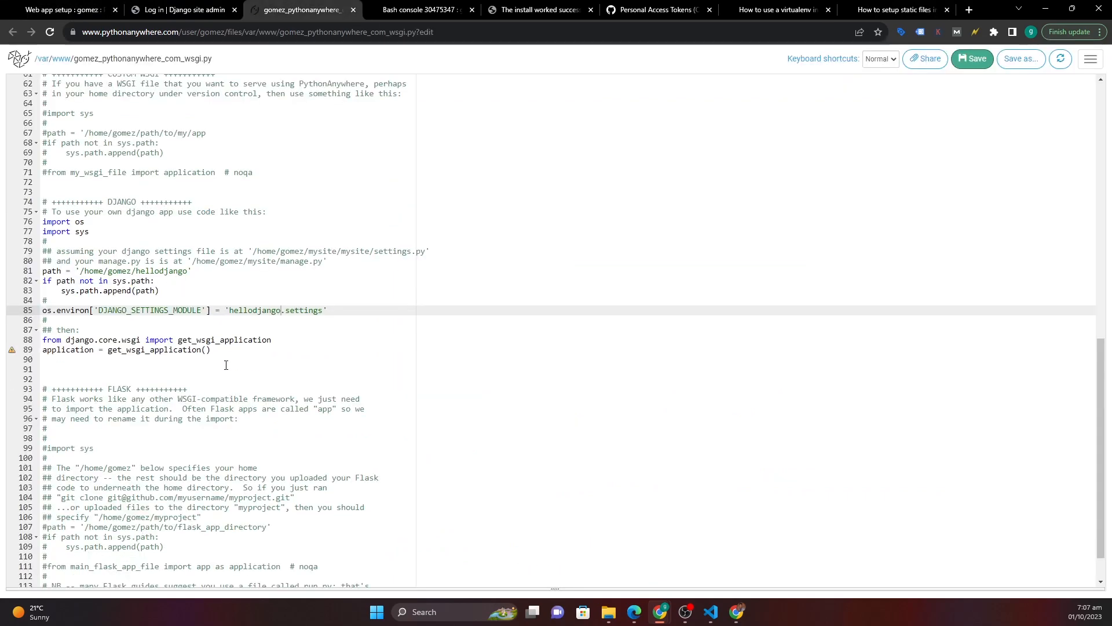
pyautogui.click(426, 10)
pyautogui.click(307, 9)
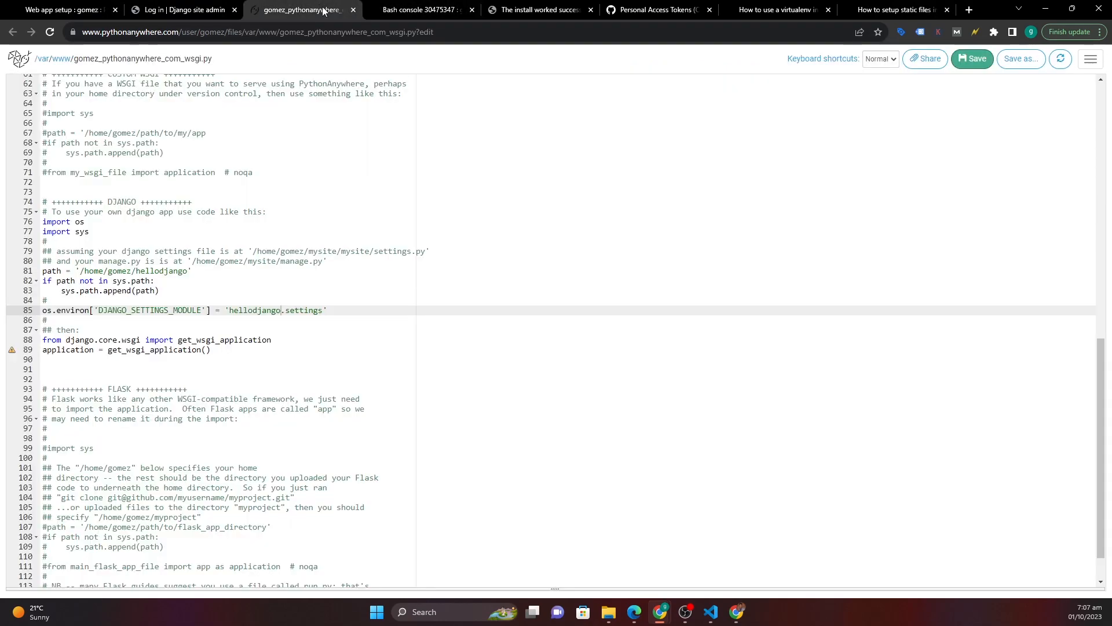
pyautogui.scroll(-2, 295, 292)
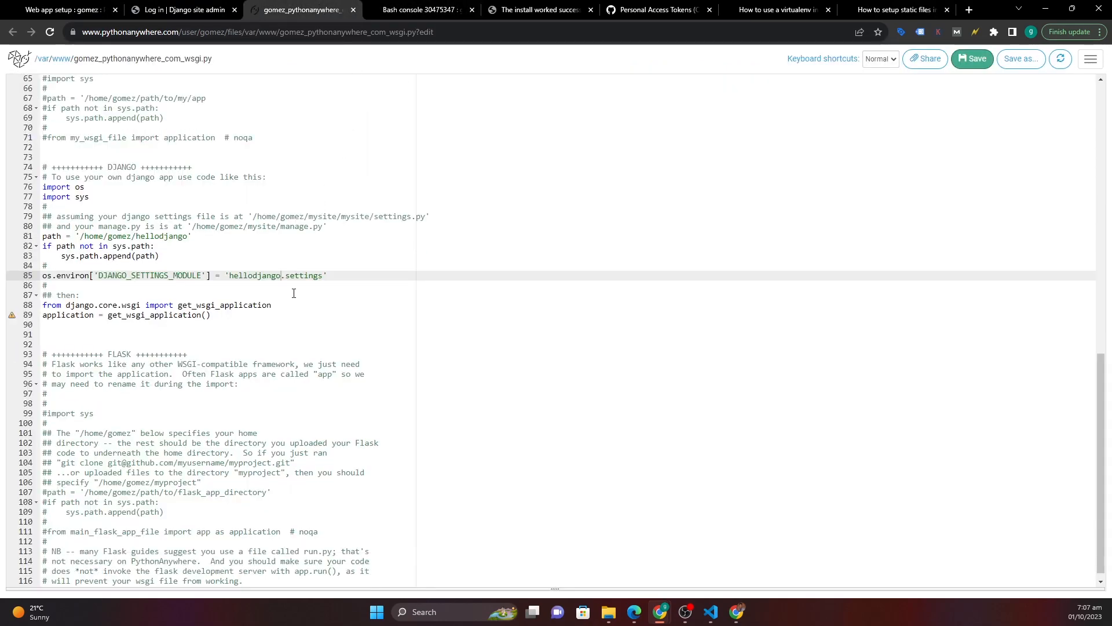
# - In the Bash console, replace the unfinished STATIC_ROOT line in settings.py with the copied STATIC_ROOT = os.path.join(BASE_DIR, "static")
pyautogui.click(426, 10)
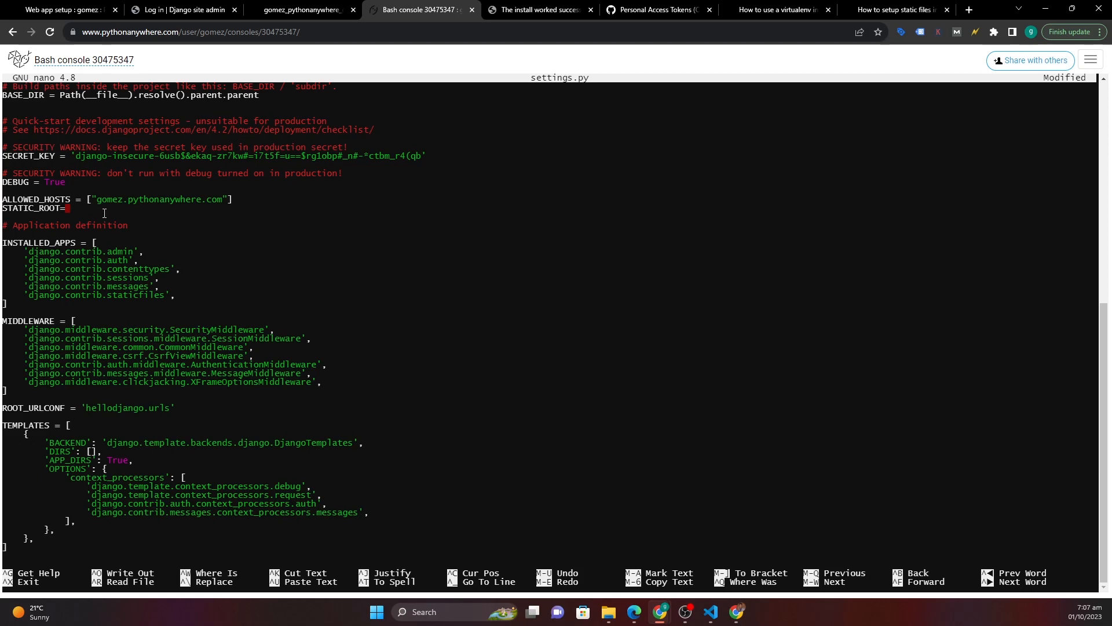
pyautogui.press('BackSpace')
pyautogui.press('BackSpace')
pyautogui.press('BackSpace')
pyautogui.press('BackSpace')
pyautogui.press('BackSpace')
pyautogui.press('BackSpace')
pyautogui.press('BackSpace')
pyautogui.press('BackSpace')
pyautogui.press('BackSpace')
pyautogui.press('BackSpace')
pyautogui.hotkey('ctrl', 'v')
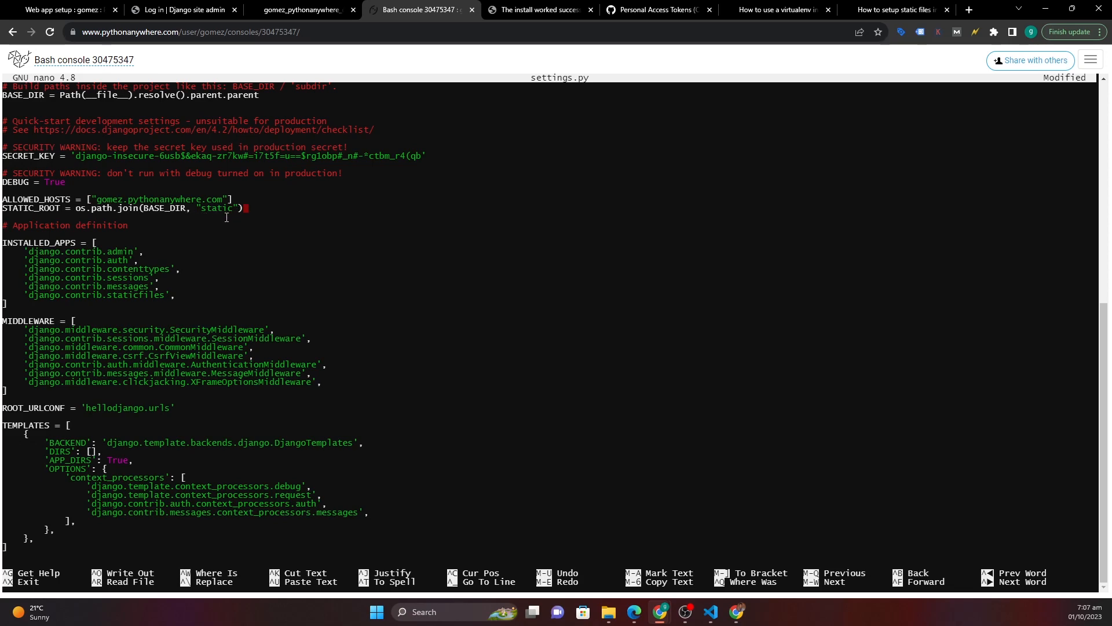
# - Add "import os" on the line below the pathlib import near the beginning of settings.py
pyautogui.scroll(3, 226, 217)
pyautogui.scroll(5, 217, 221)
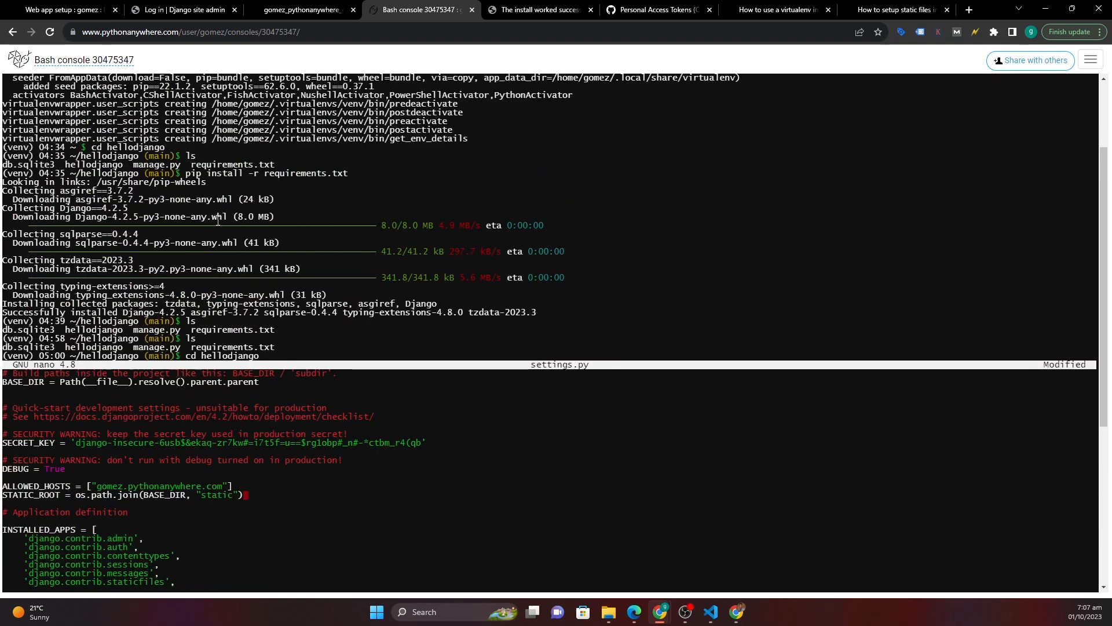
pyautogui.scroll(-3, 218, 220)
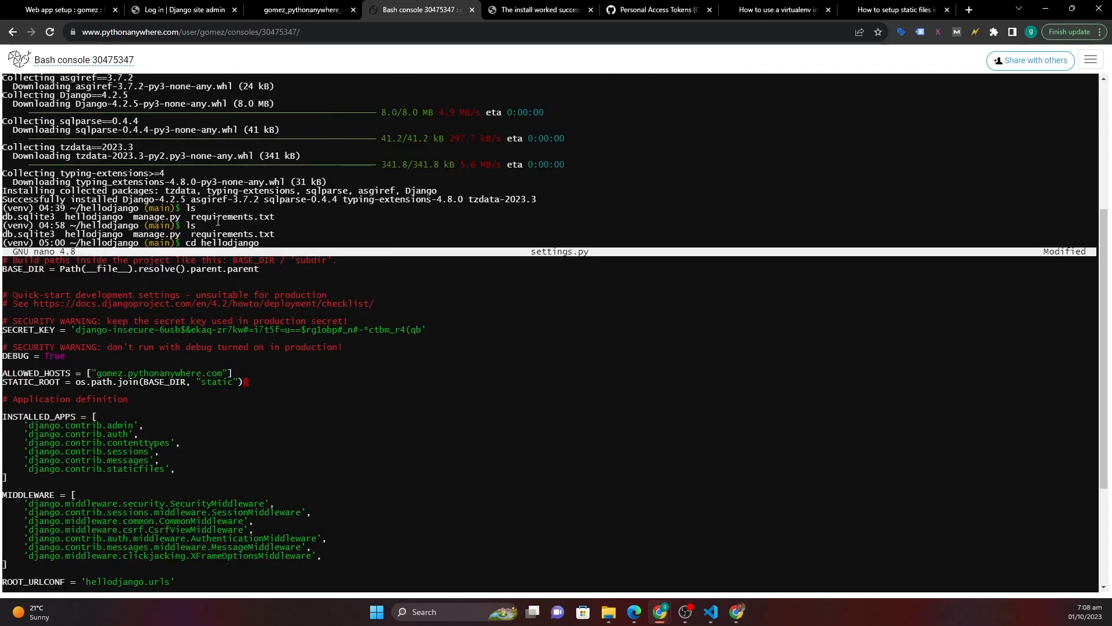
pyautogui.scroll(-3, 218, 221)
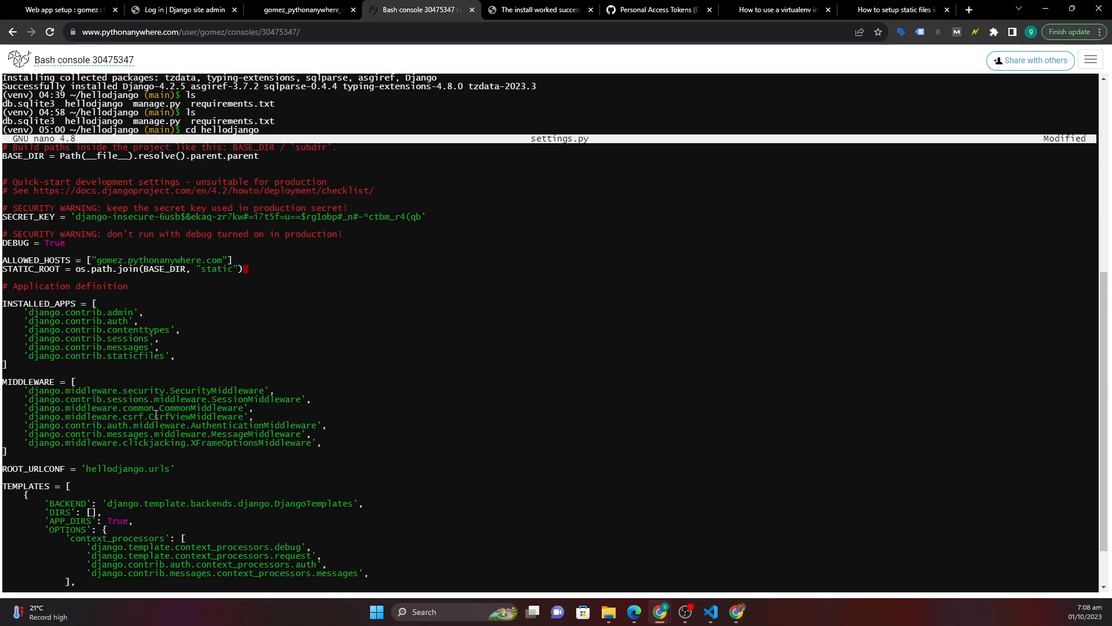
pyautogui.scroll(-2, 157, 414)
pyautogui.press('Up')
pyautogui.press('Up')
pyautogui.press('Up')
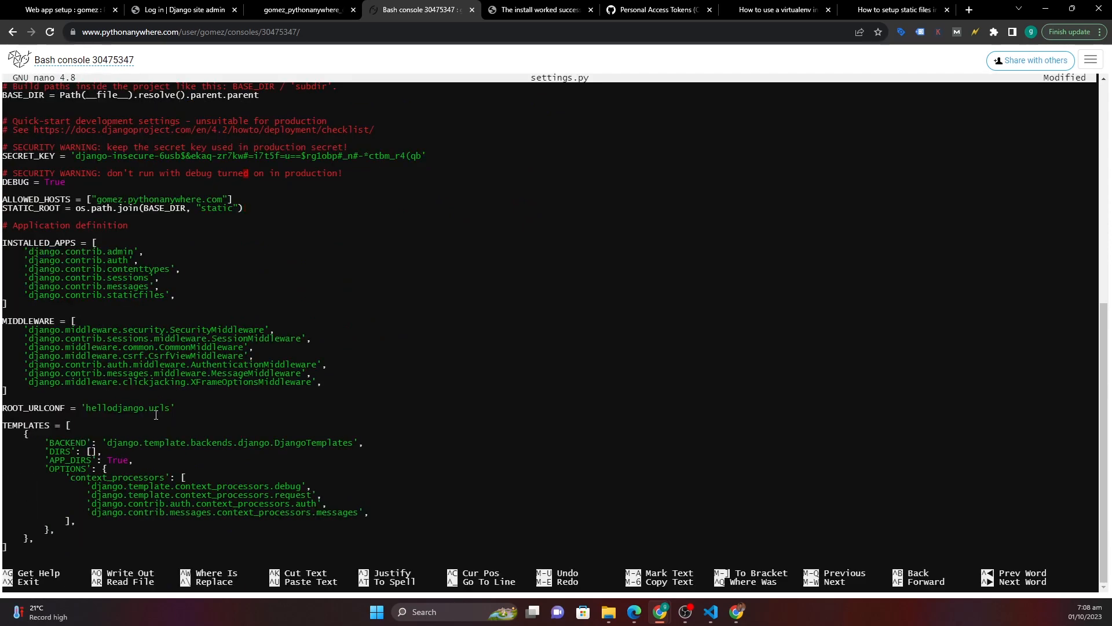
pyautogui.scroll(5, 156, 415)
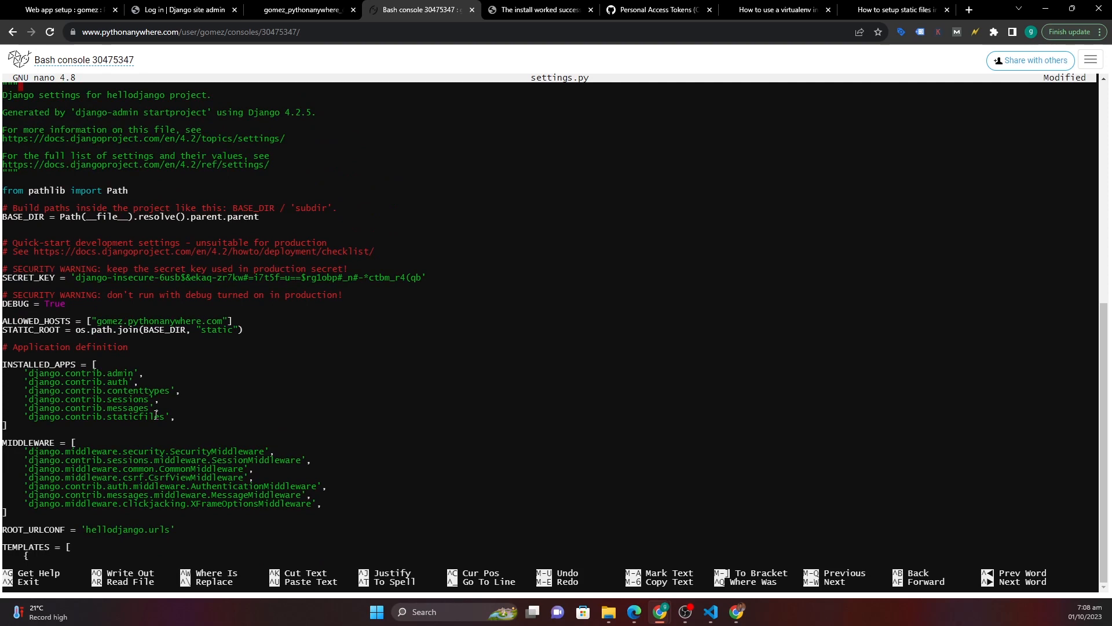
pyautogui.press('Down')
pyautogui.press('Down')
pyautogui.press('Down')
pyautogui.press('Down')
pyautogui.press('Down')
pyautogui.press('Down')
pyautogui.press('Down')
pyautogui.press('Down')
pyautogui.press('Down')
pyautogui.press('Down')
pyautogui.press('Down')
pyautogui.press('Down')
pyautogui.press('Down')
pyautogui.write('import')
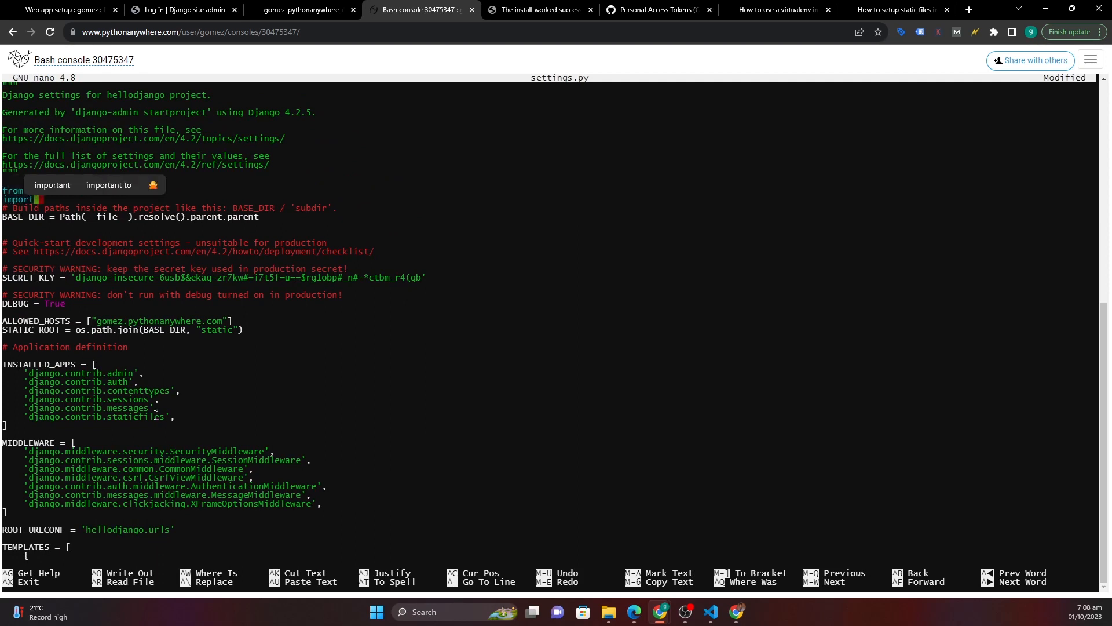
pyautogui.write(' os')
# - Save settings.py under its existing name and exit nano
pyautogui.hotkey('ctrl', 'x')
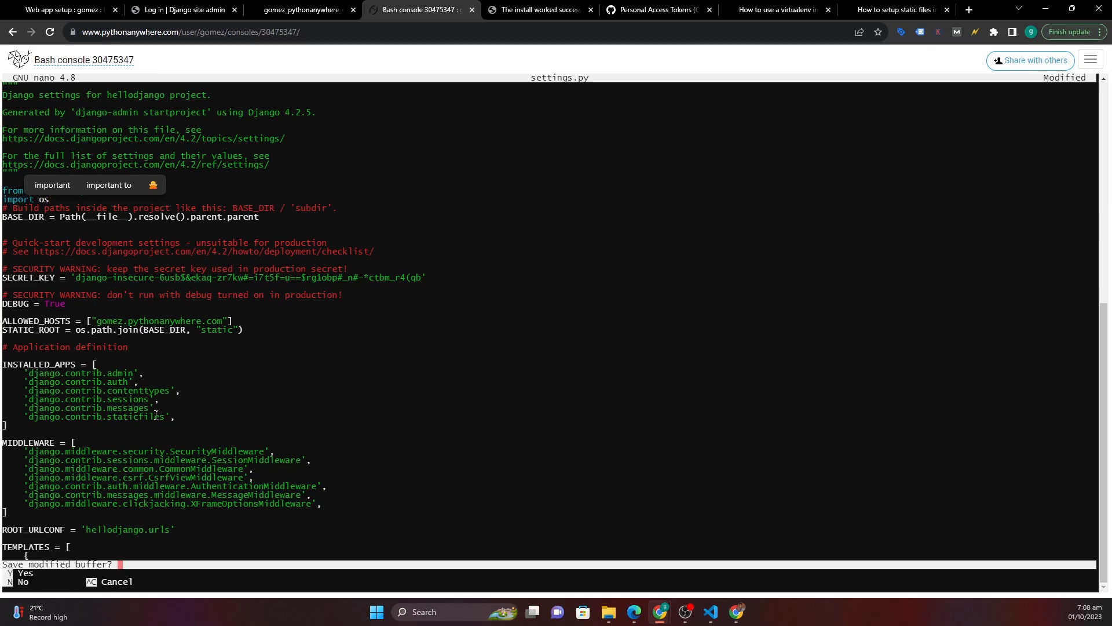
pyautogui.press('y')
pyautogui.press('Return')
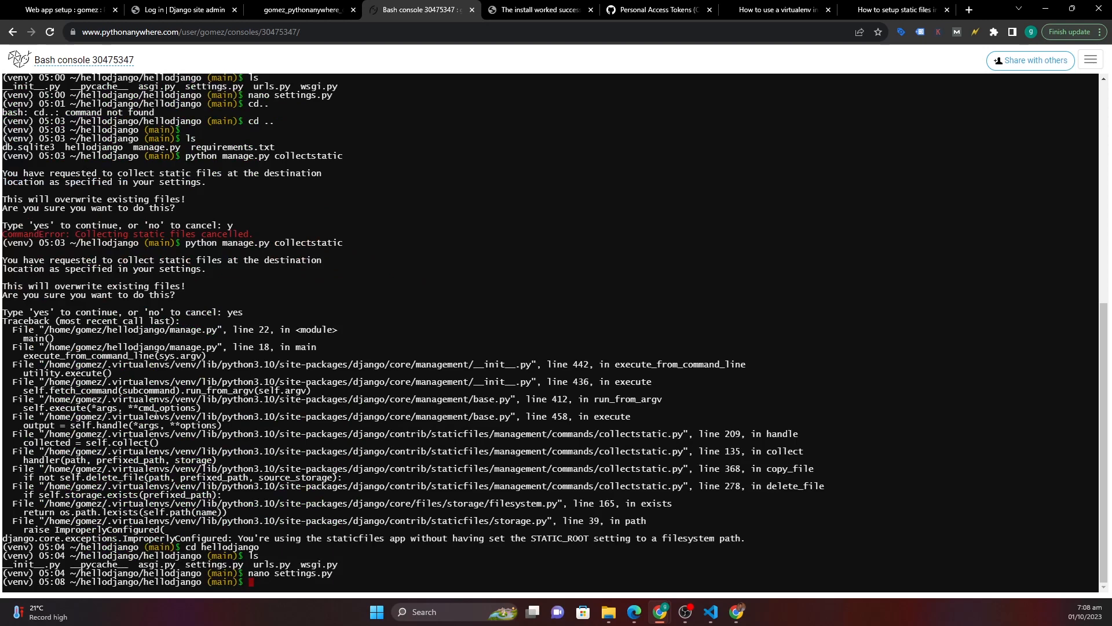
# - Try to run "python manage.py collectstatic" from the inner hellodjango folder
pyautogui.write('ls')
pyautogui.press('Up')
pyautogui.press('Up')
pyautogui.press('Up')
pyautogui.press('Up')
pyautogui.press('Return')
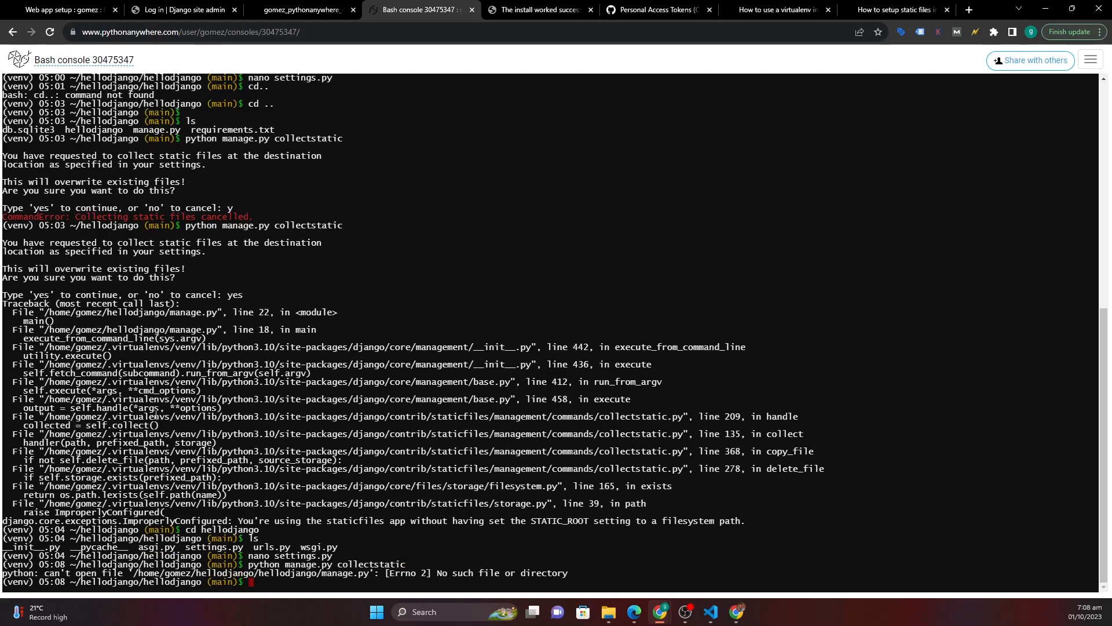
# - Go up to the outer hellodjango project folder and run "python manage.py collectstatic" there
pyautogui.write('cd ..')
pyautogui.press('Return')
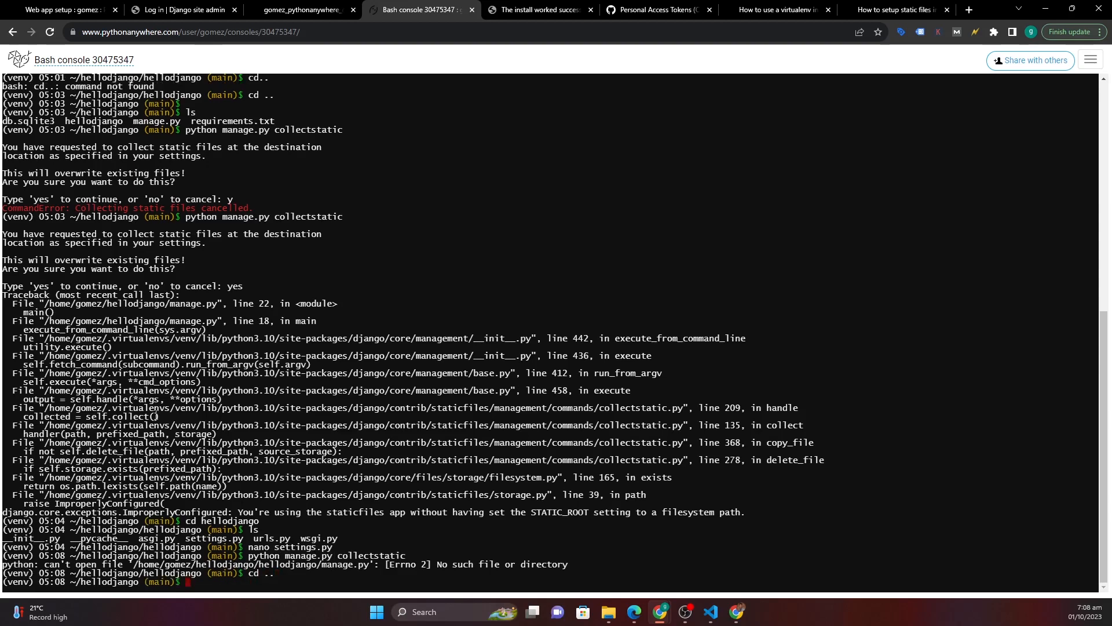
pyautogui.press('Up')
pyautogui.press('Up')
pyautogui.press('Return')
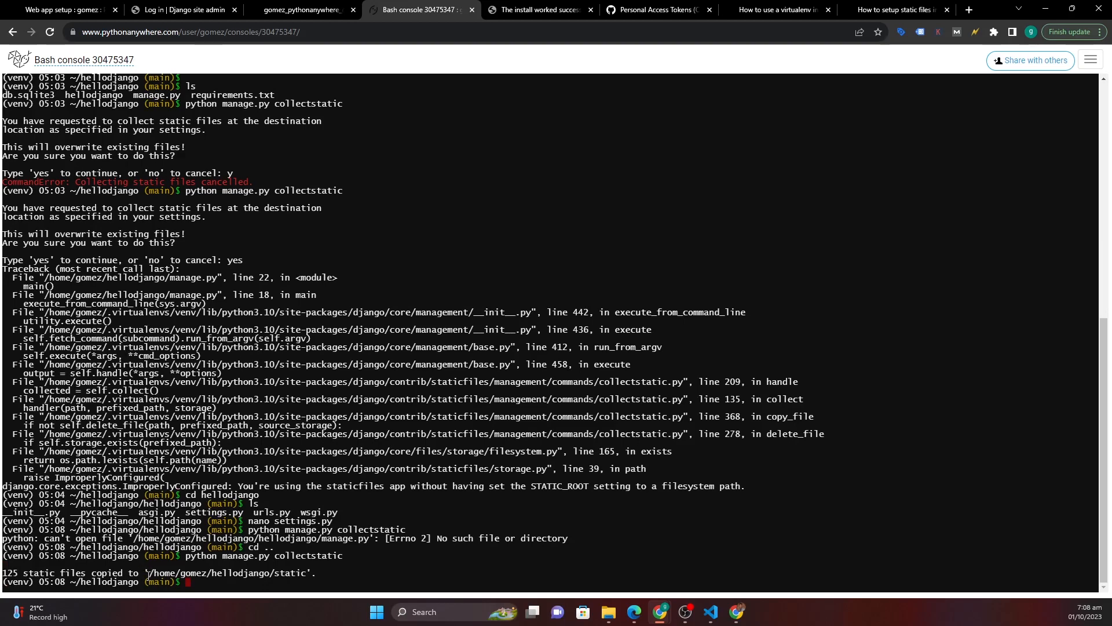
# - Copy the static folder's full path from the collectstatic output
pyautogui.moveTo(149, 576); pyautogui.dragTo(307, 574)
pyautogui.hotkey('ctrl', 'c')
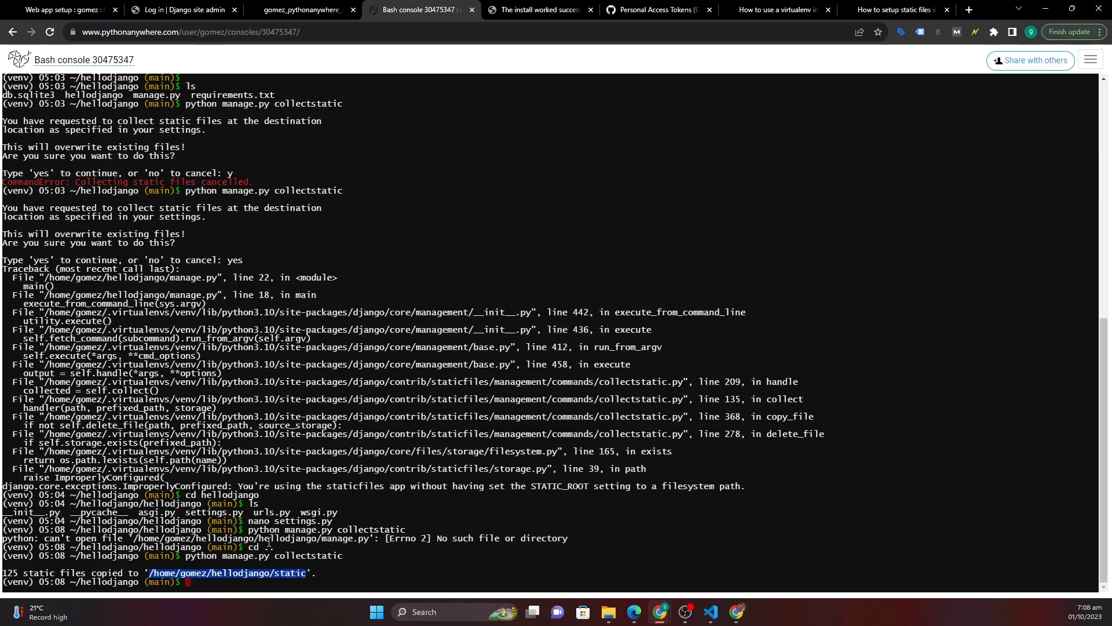
pyautogui.click(257, 574)
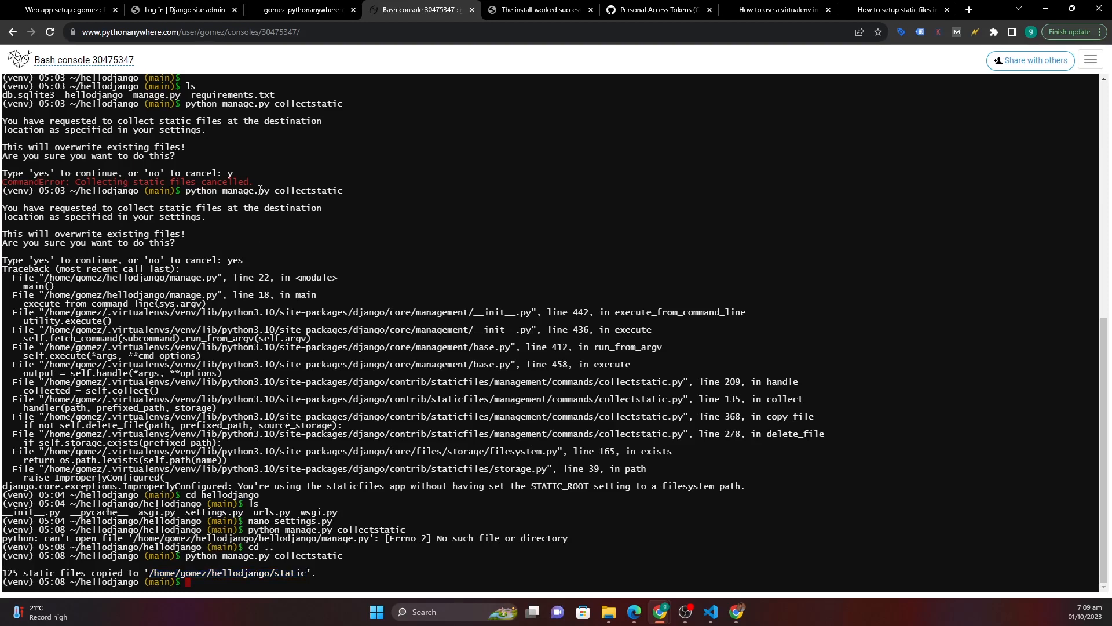
# - Add a static files mapping with the URL /static/ in the PythonAnywhere web app configuration
pyautogui.click(180, 10)
pyautogui.click(280, 10)
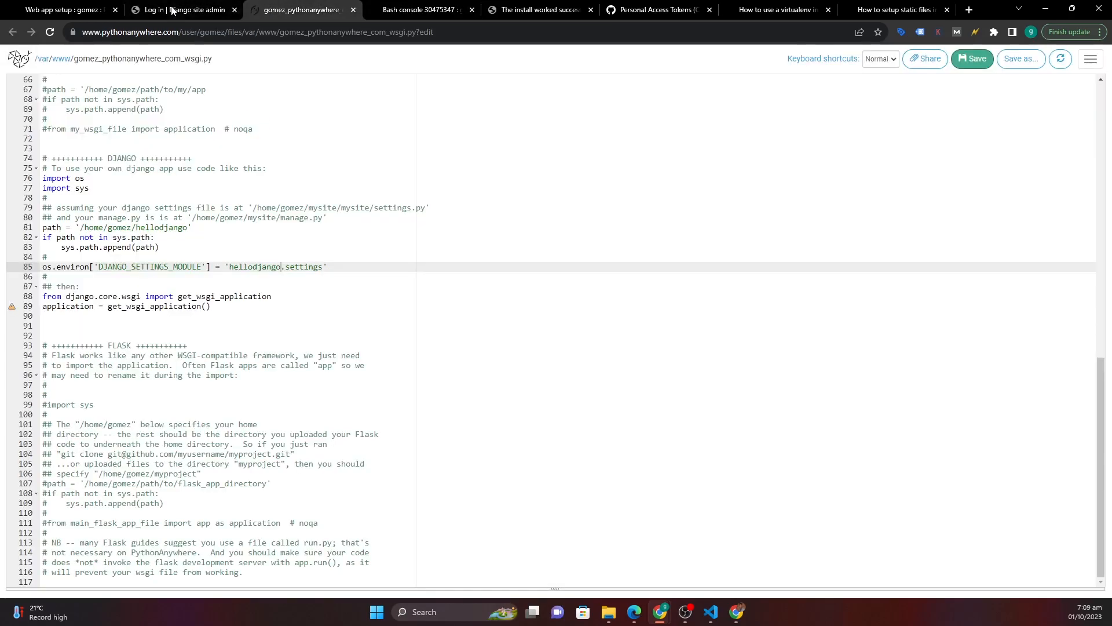
pyautogui.click(76, 10)
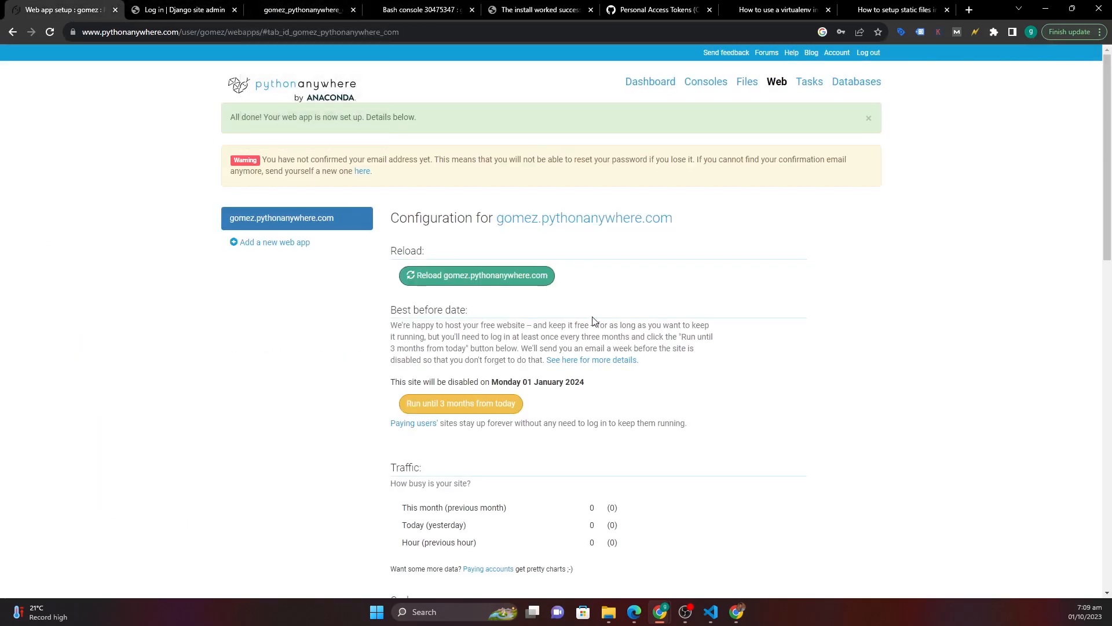
pyautogui.scroll(-10, 593, 320)
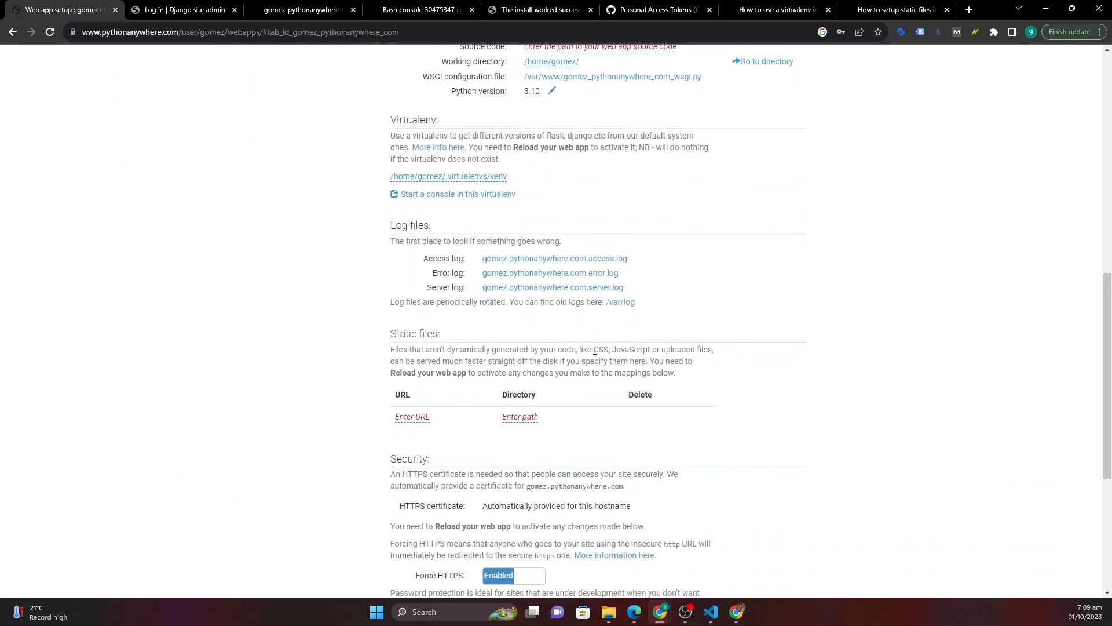
pyautogui.scroll(-1, 595, 359)
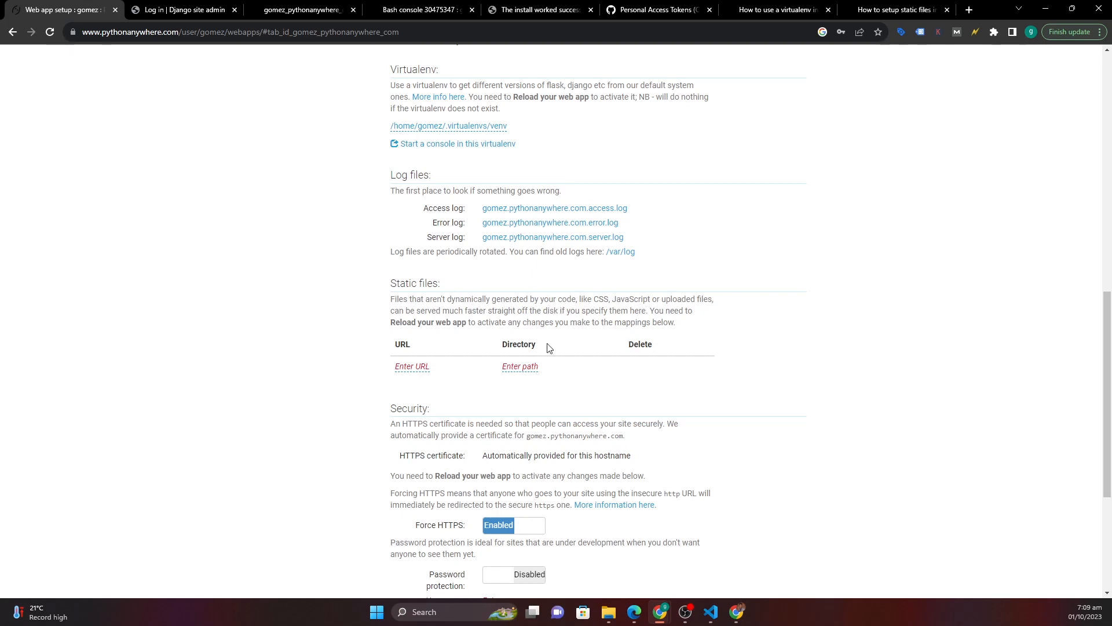
pyautogui.click(420, 369)
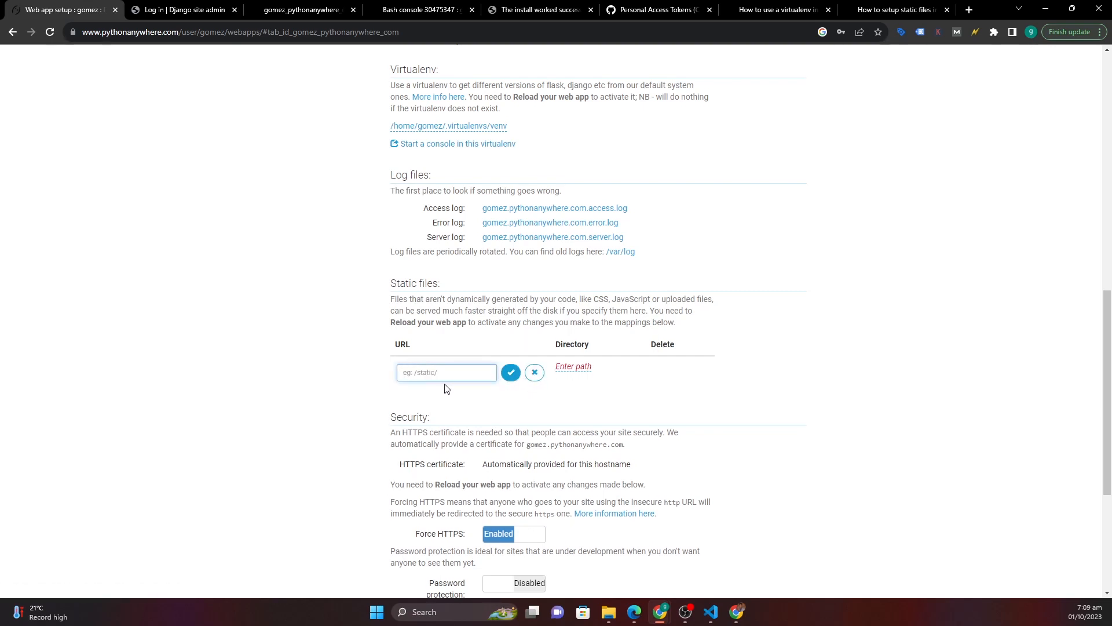
pyautogui.write('/stat')
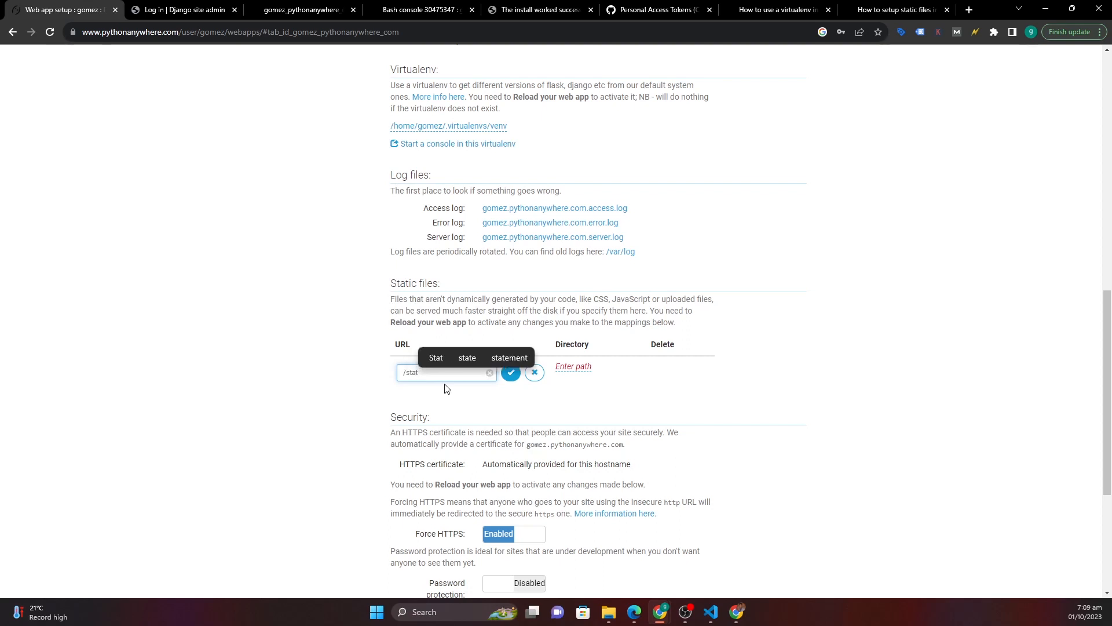
pyautogui.write('ic')
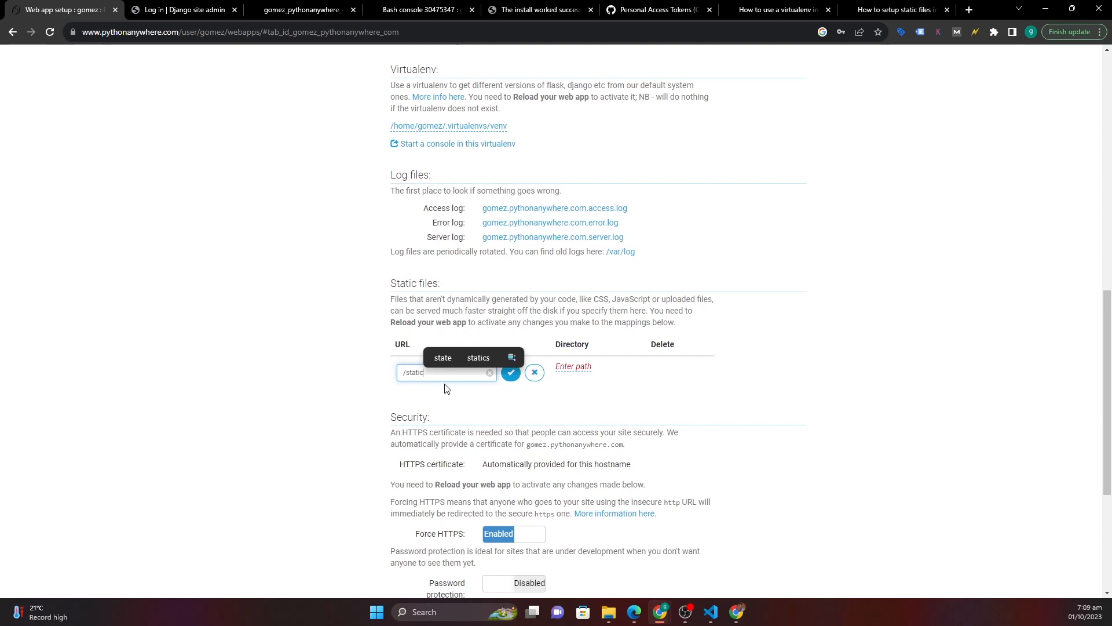
pyautogui.write('/')
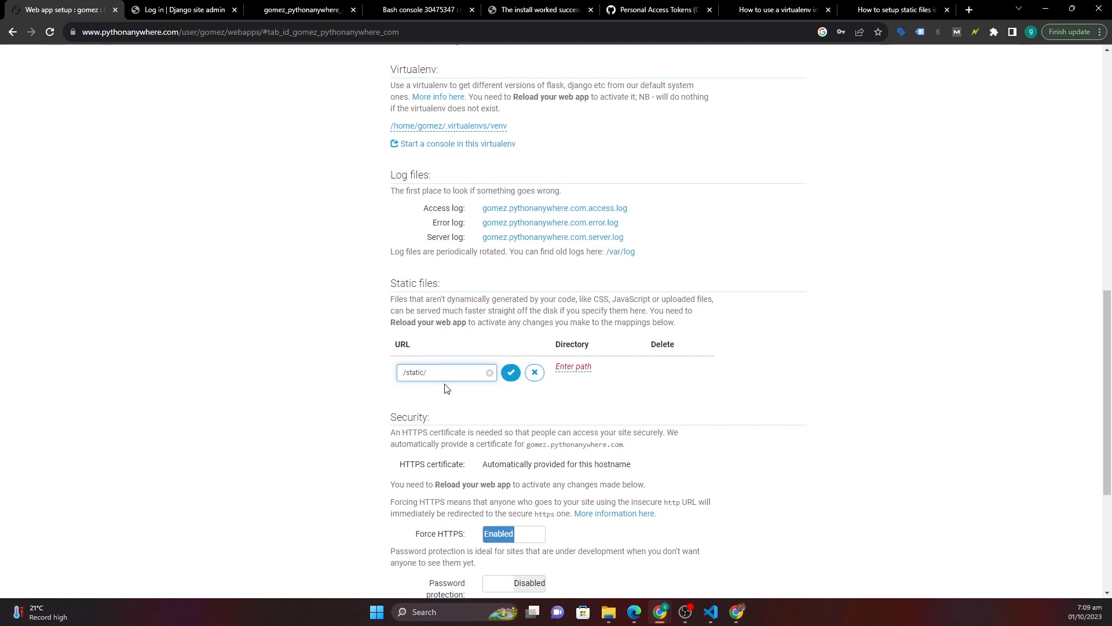
pyautogui.click(510, 373)
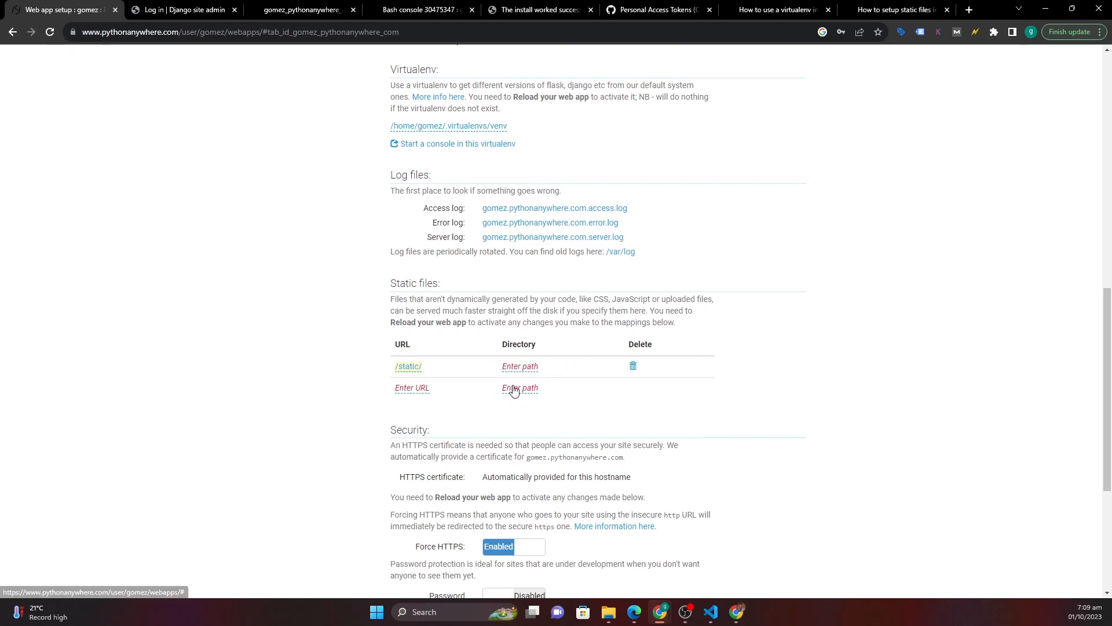
# - Set the directory of the /static/ mapping to the copied full path of the hellodjango project's static folder
pyautogui.click(531, 369)
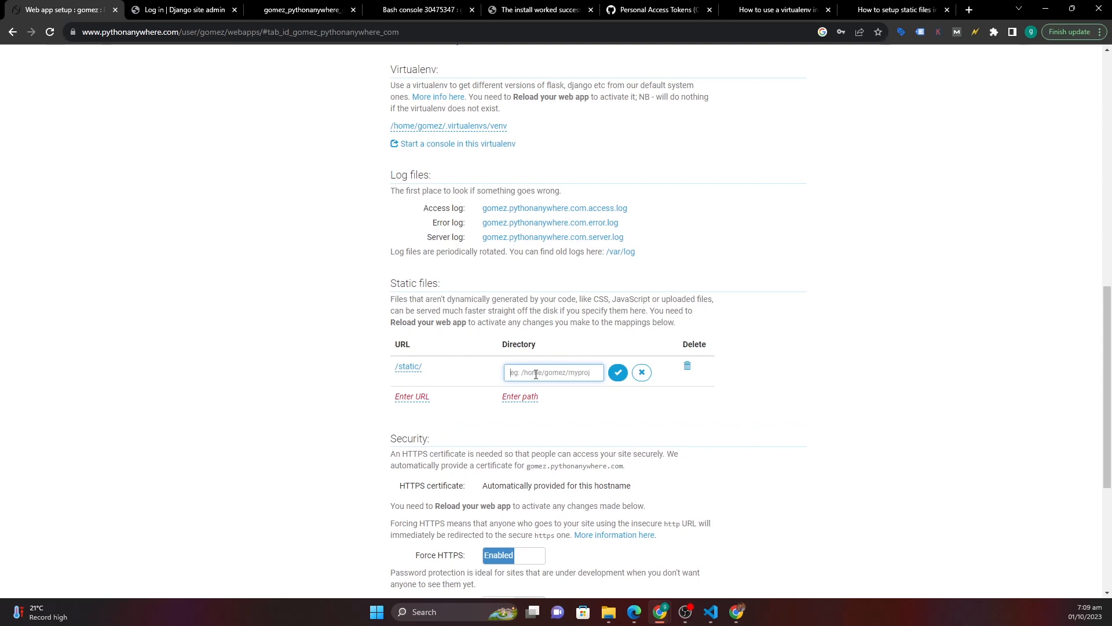
pyautogui.hotkey('ctrl', 'v')
pyautogui.click(617, 372)
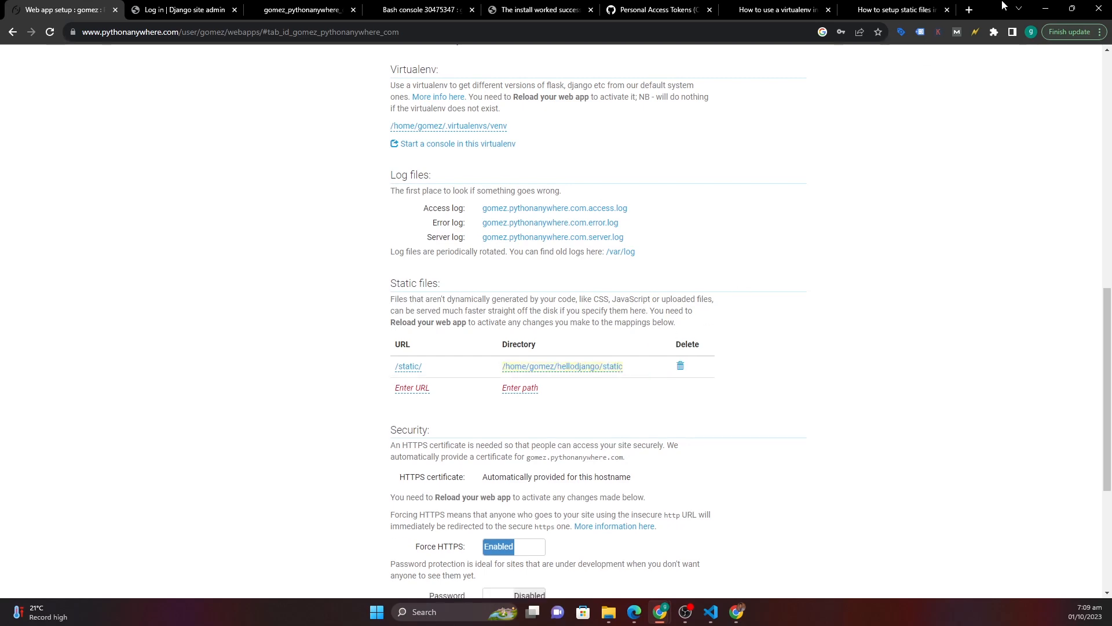
# - Review the Django static files help page, checking the STATIC_ROOT, collectstatic and static files mapping instructions
pyautogui.click(899, 10)
pyautogui.scroll(-4, 571, 335)
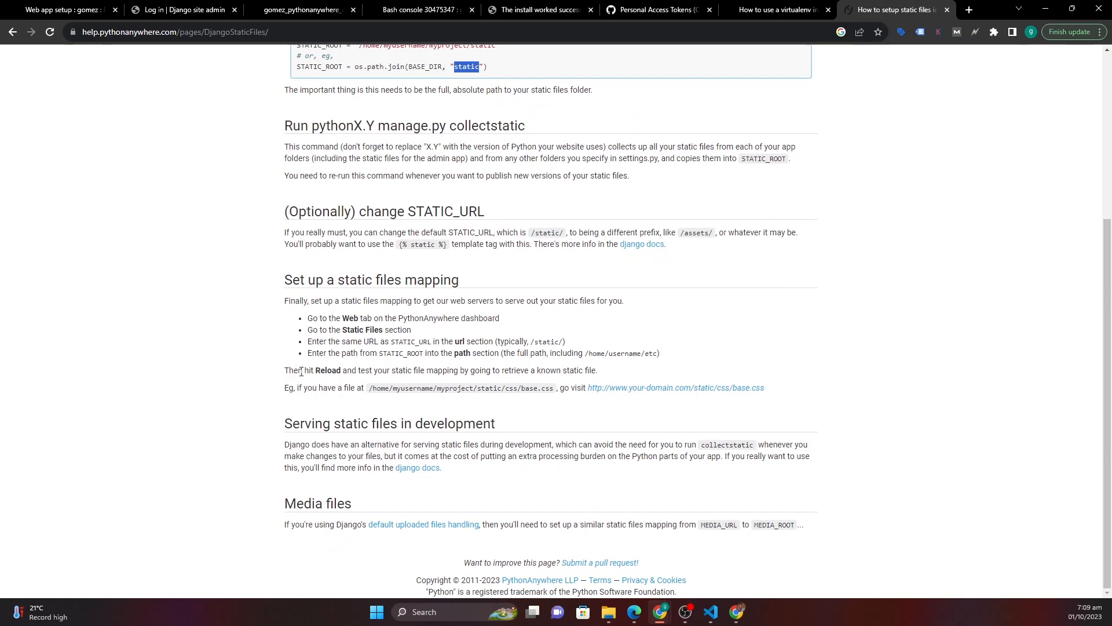
pyautogui.scroll(2, 484, 404)
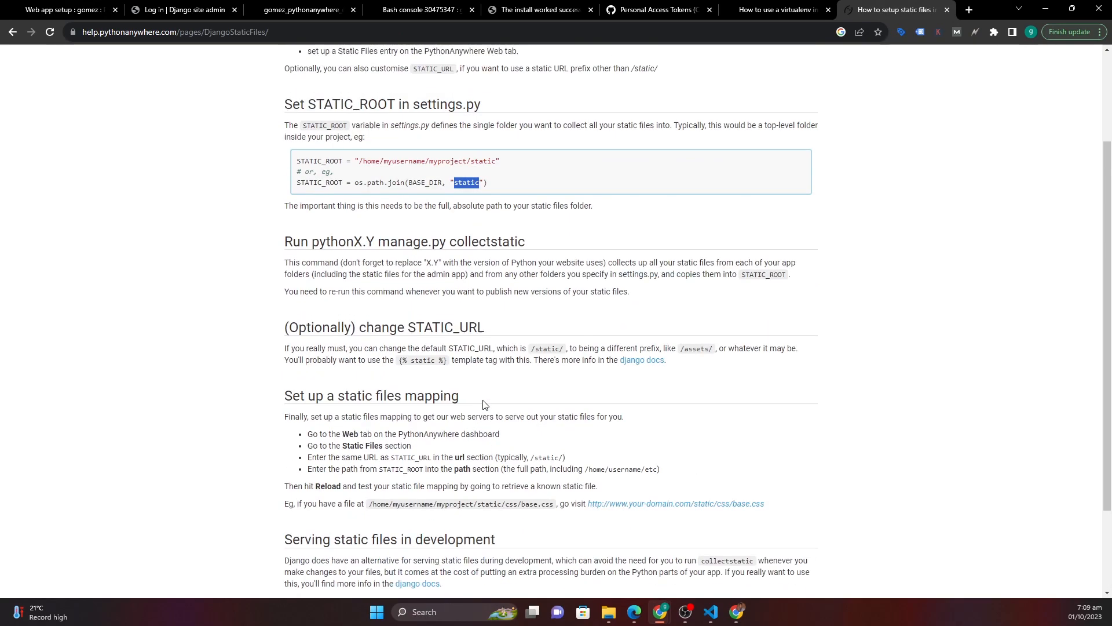
pyautogui.scroll(1, 485, 404)
pyautogui.scroll(-3, 485, 405)
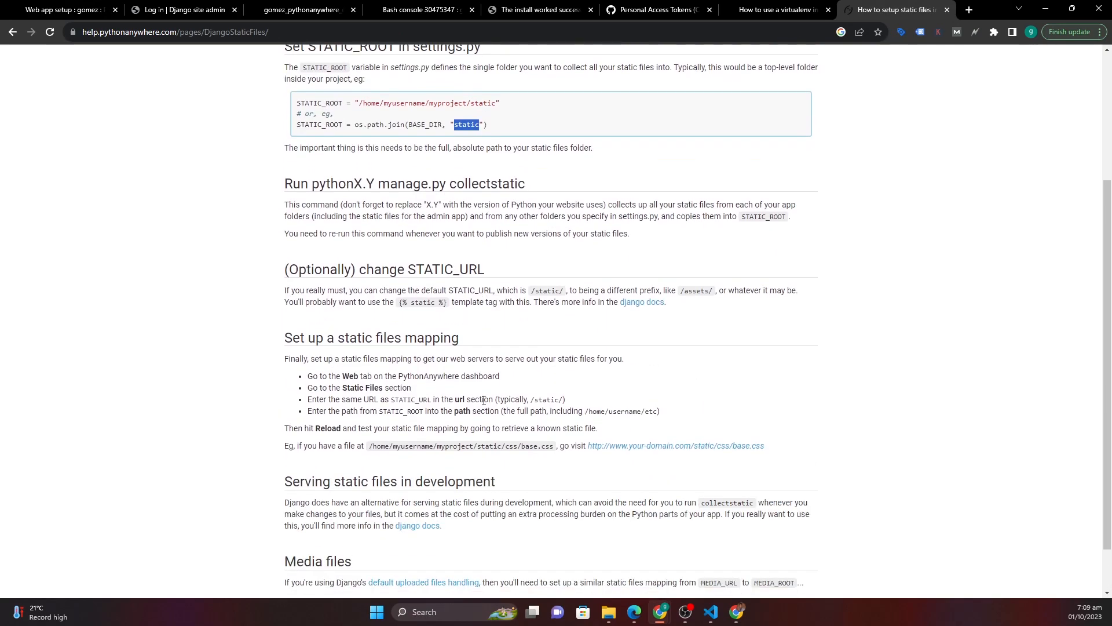
pyautogui.scroll(-1, 484, 400)
pyautogui.scroll(4, 484, 400)
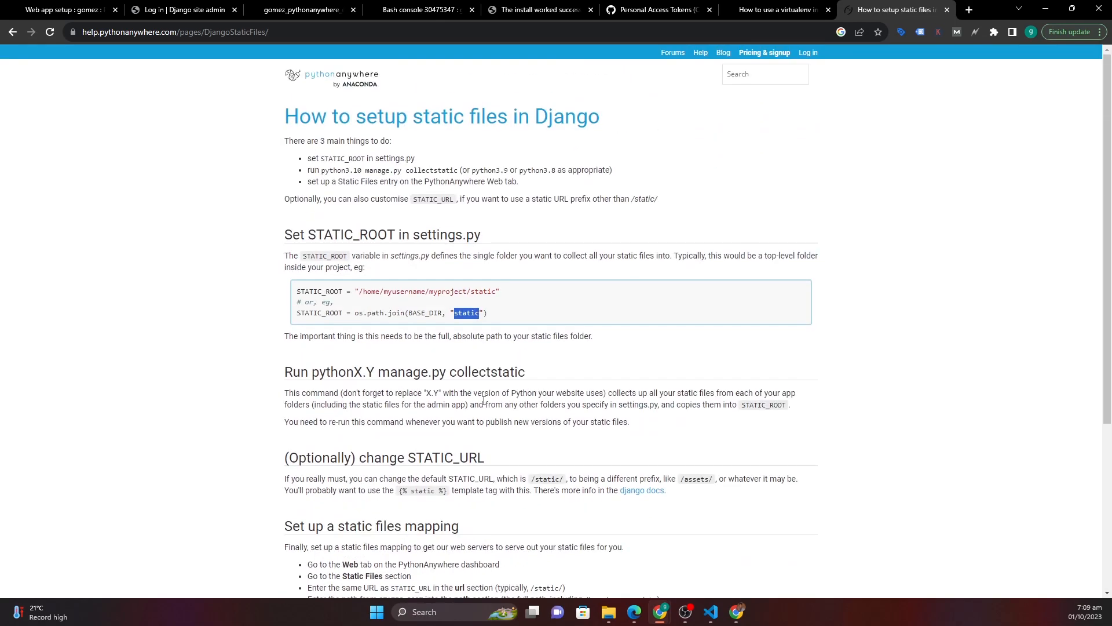
pyautogui.scroll(-3, 519, 363)
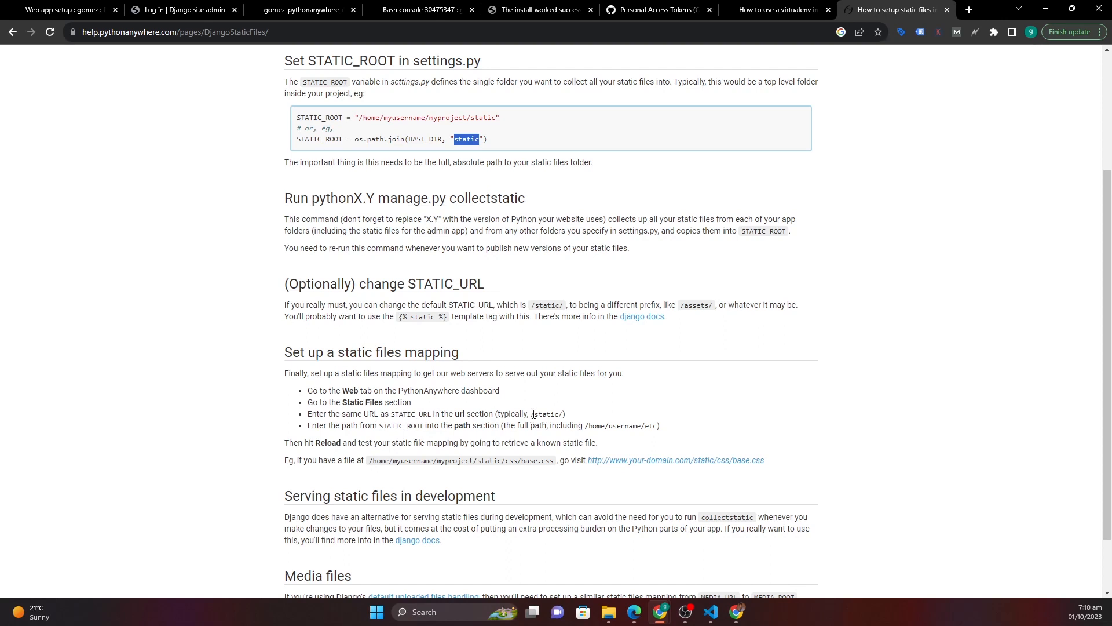
pyautogui.moveTo(532, 415); pyautogui.dragTo(551, 415)
pyautogui.scroll(2, 518, 55)
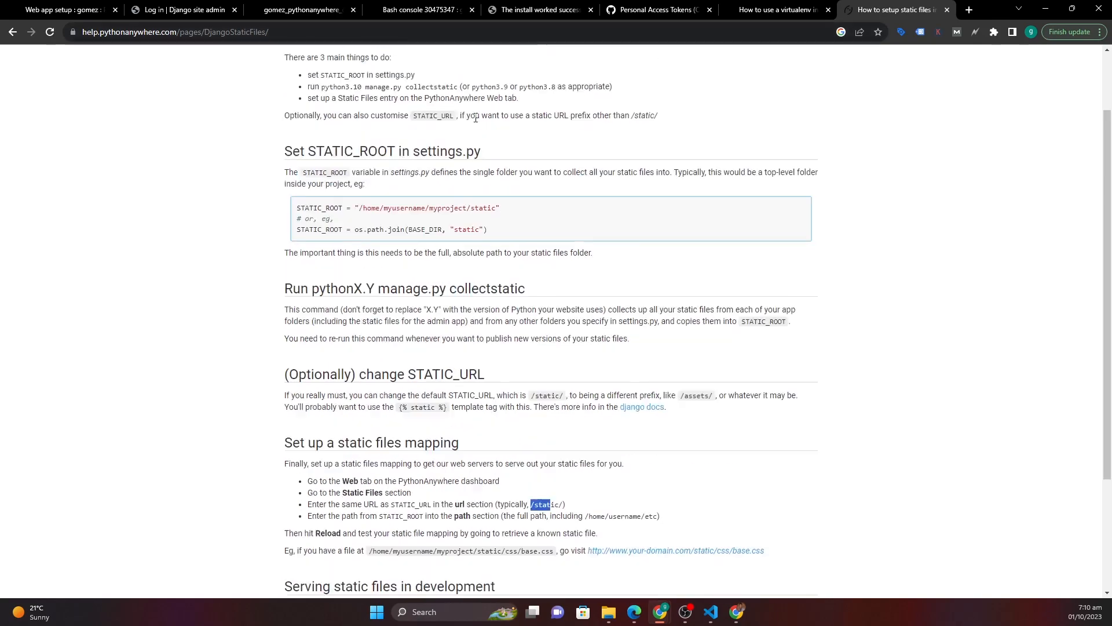
# - Check the static files mapping in the web app configuration and reload the web app to activate it
pyautogui.click(183, 5)
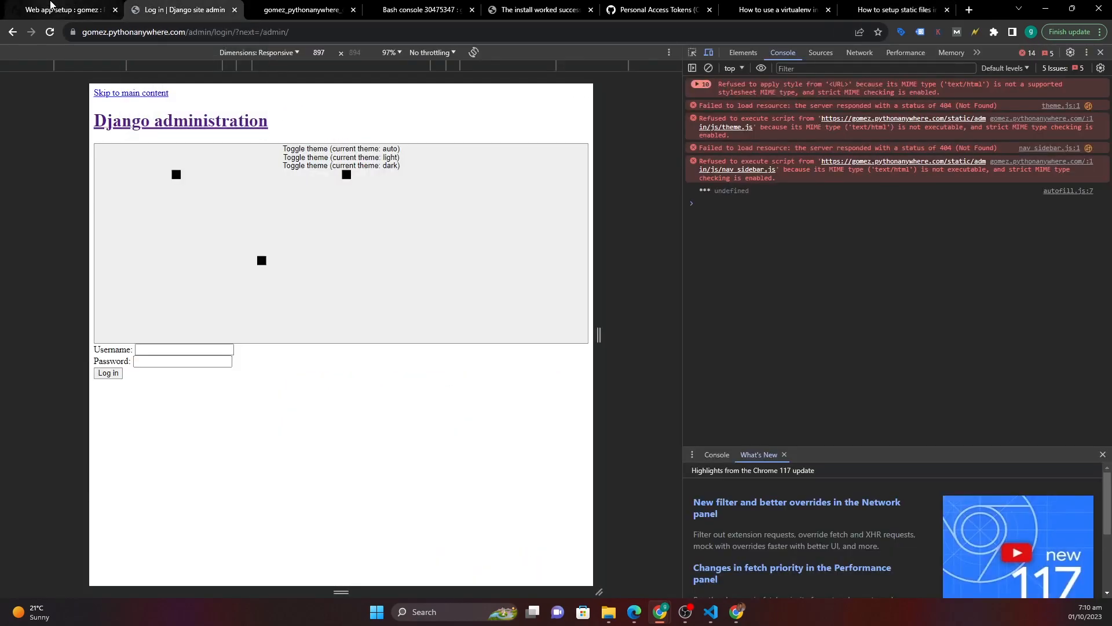
pyautogui.click(52, 9)
pyautogui.scroll(5, 608, 261)
pyautogui.scroll(-6, 608, 262)
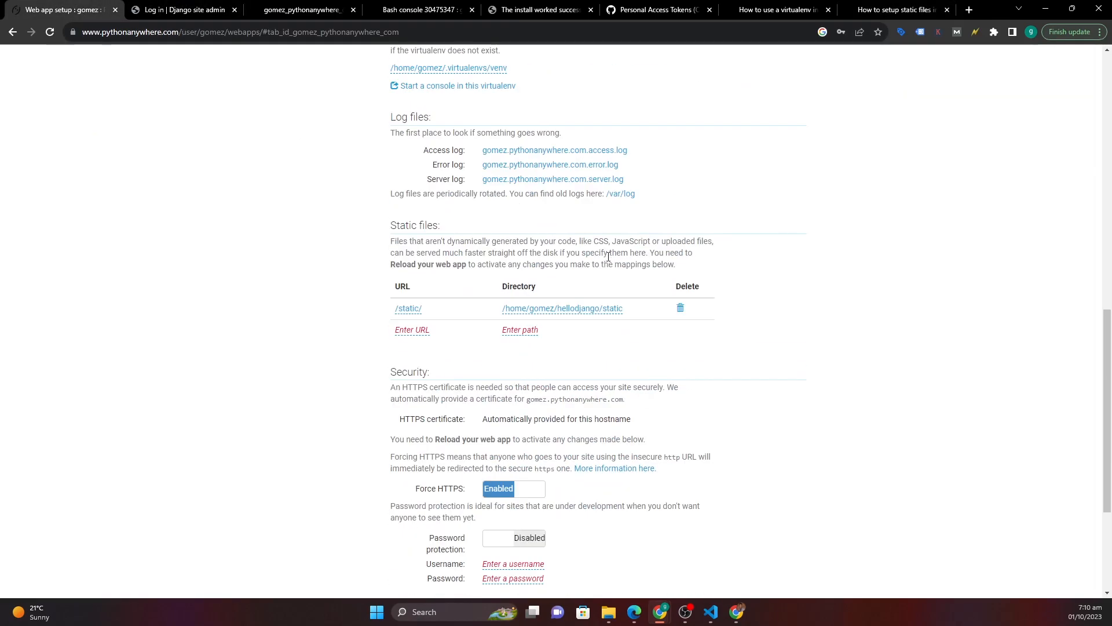
pyautogui.scroll(11, 609, 260)
pyautogui.scroll(-9, 608, 256)
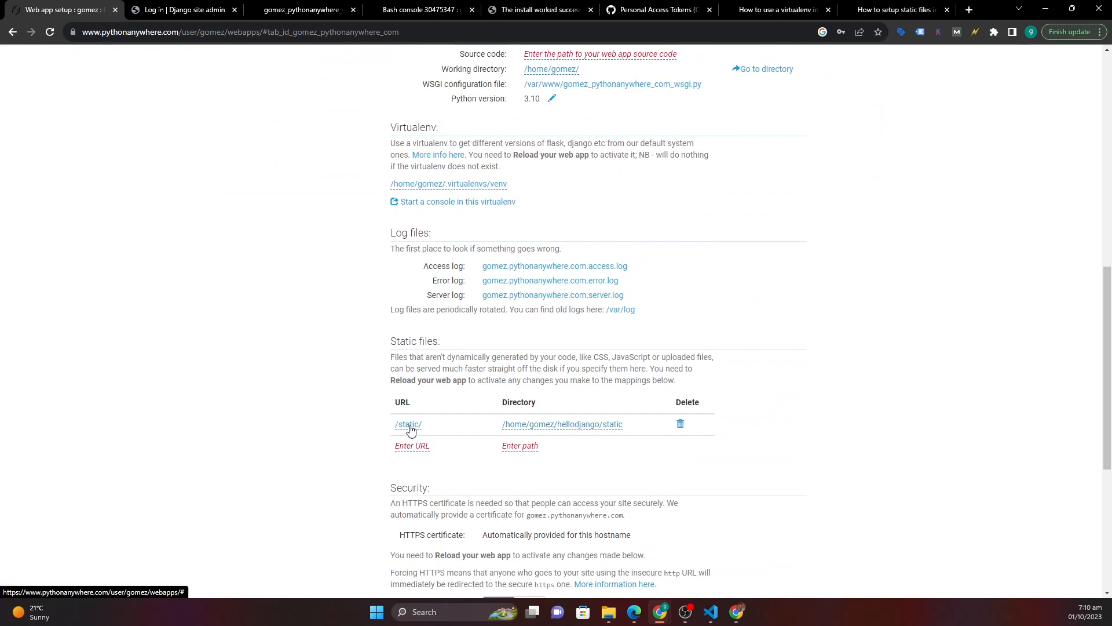
pyautogui.scroll(10, 462, 435)
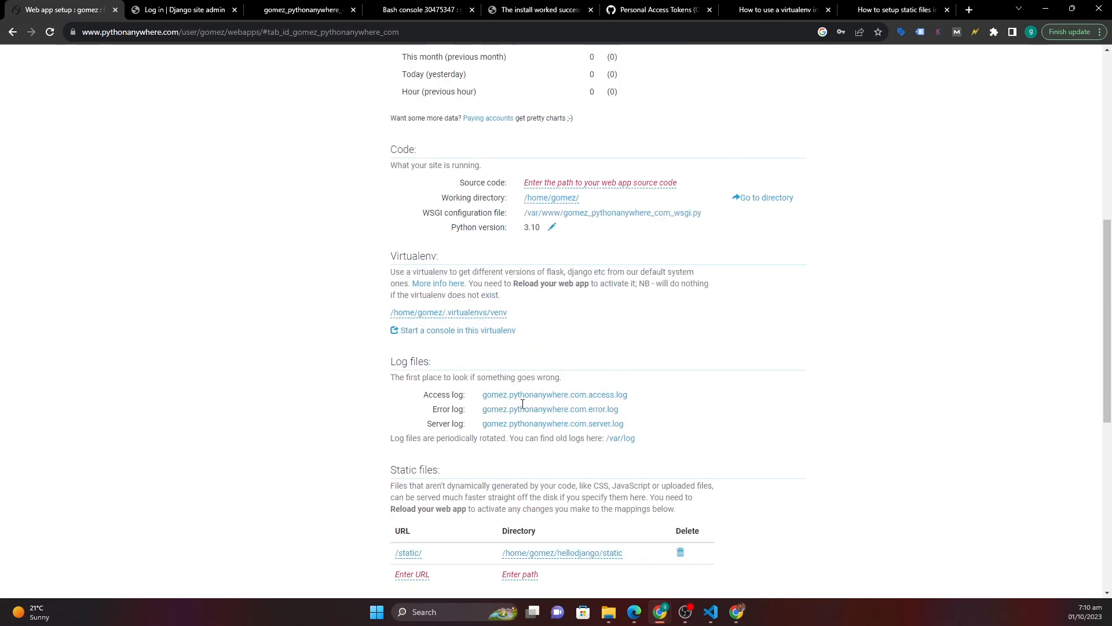
pyautogui.click(443, 276)
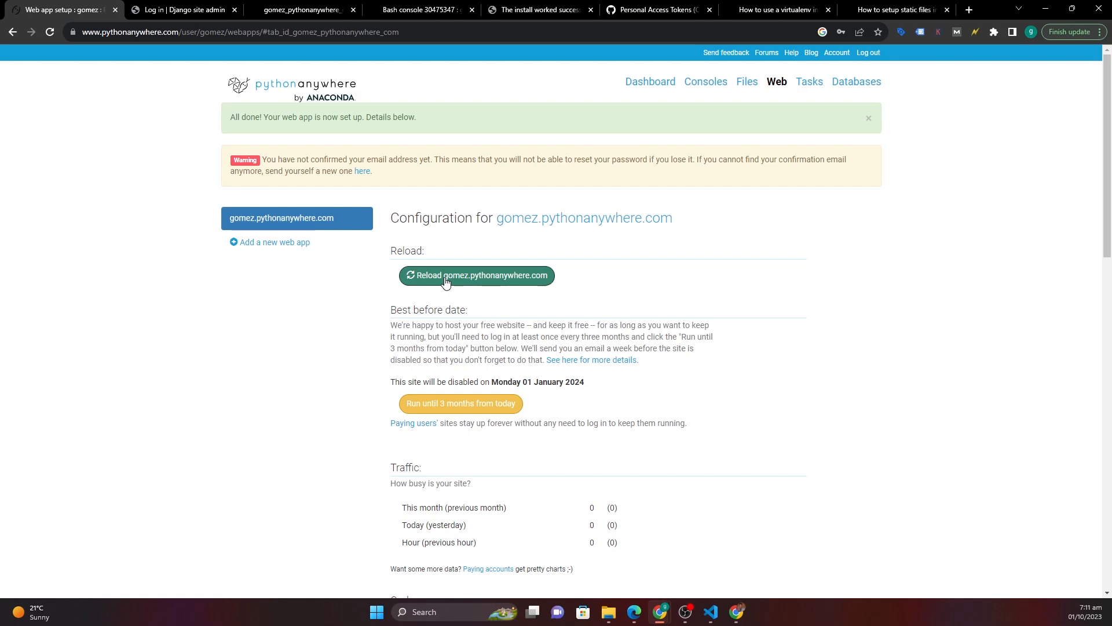
# - Refresh the Django admin login page, close the developer tools and try out the username and password fields
pyautogui.click(180, 9)
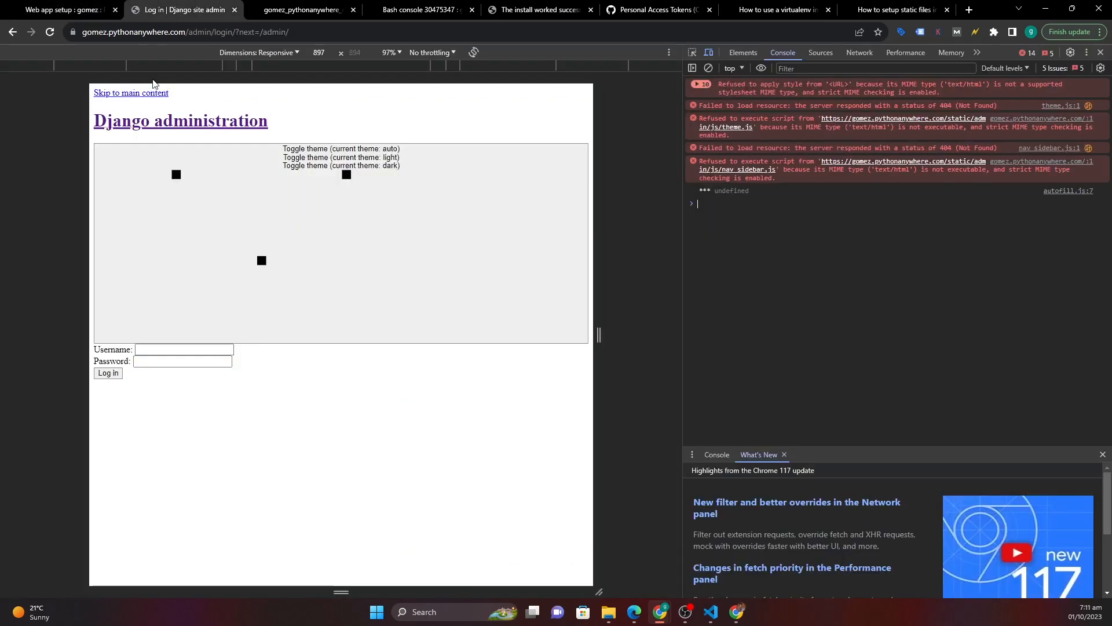
pyautogui.click(51, 33)
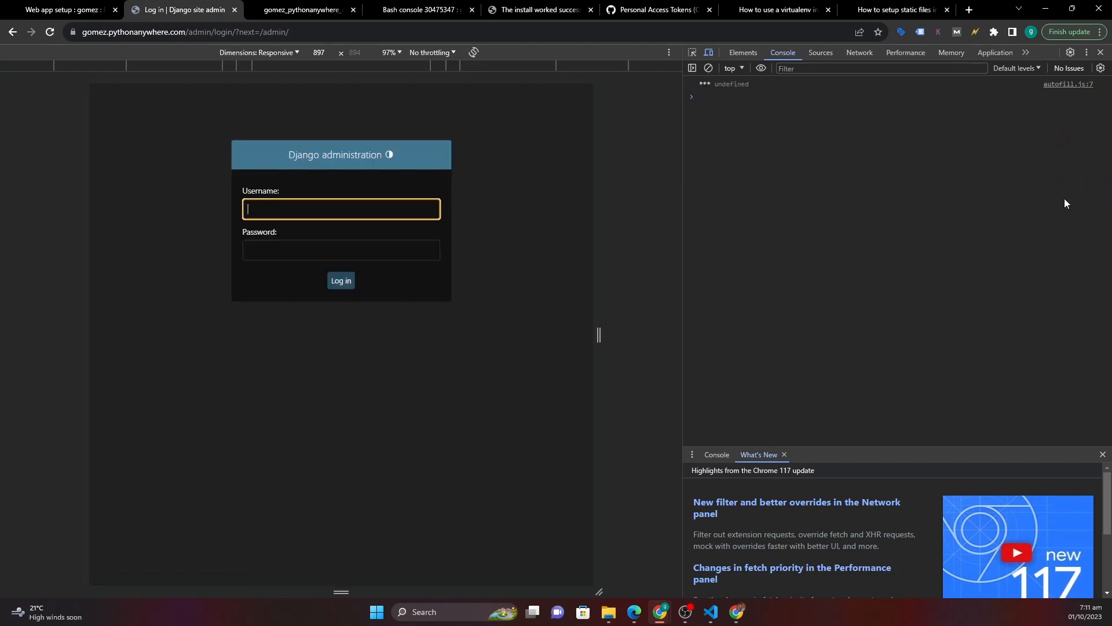
pyautogui.press('F12')
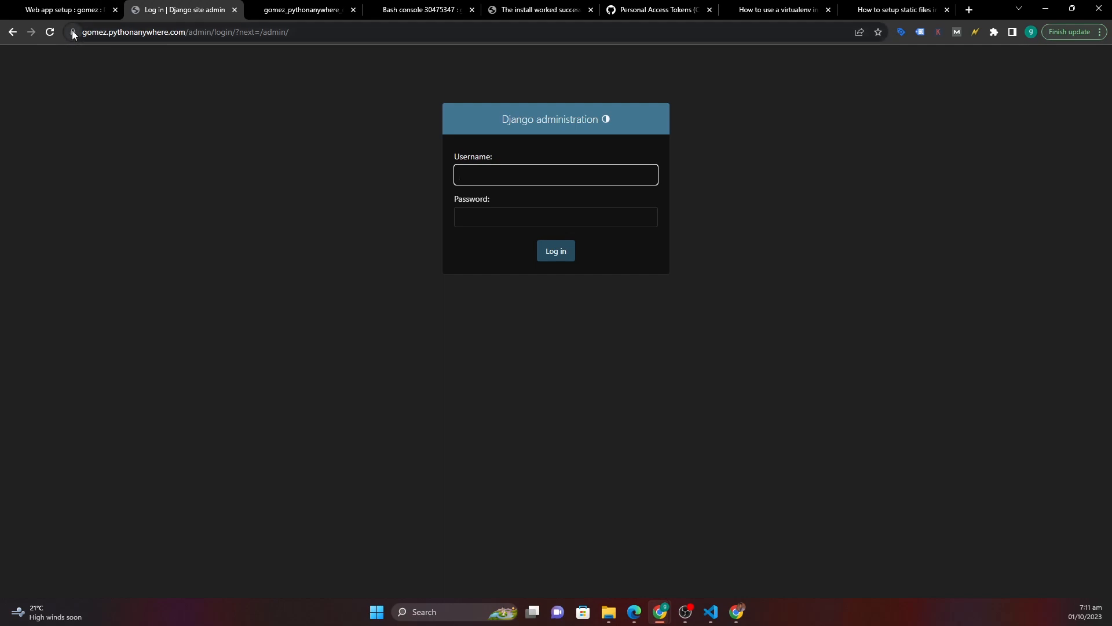
pyautogui.click(509, 169)
pyautogui.click(471, 212)
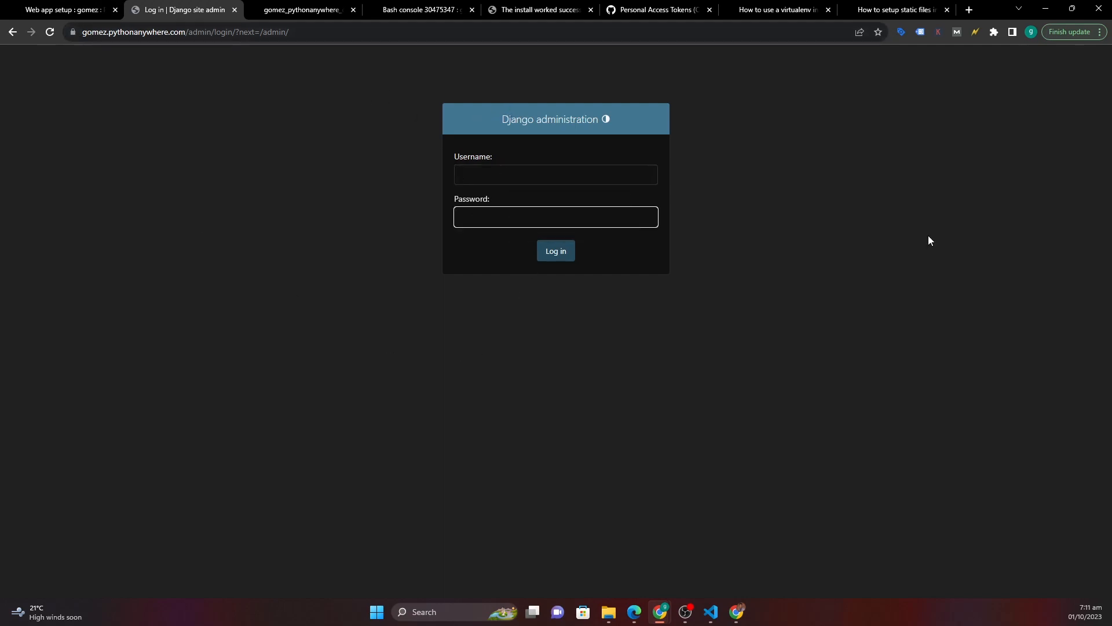